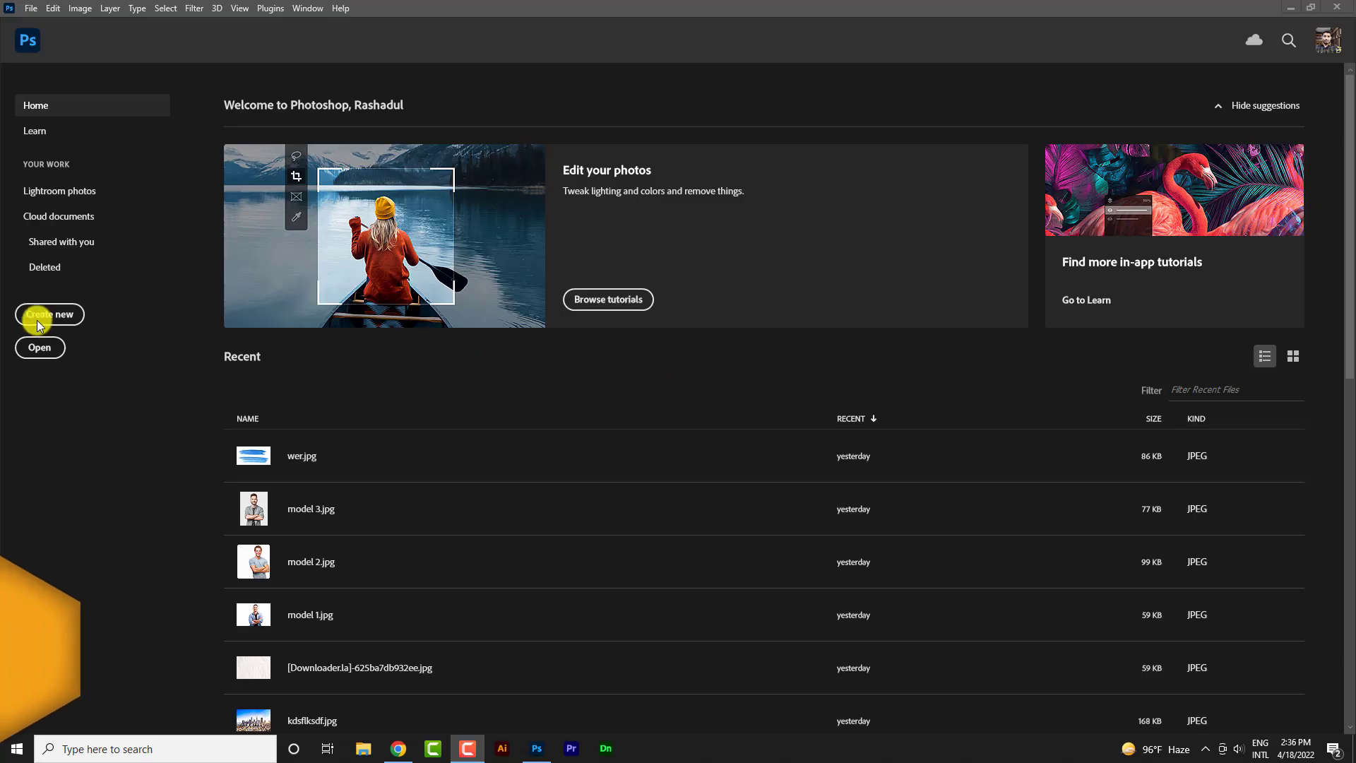
Set up a blank 1080 × 1080 pixel canvas called 'Social Media Graphic'
left_click(37, 317)
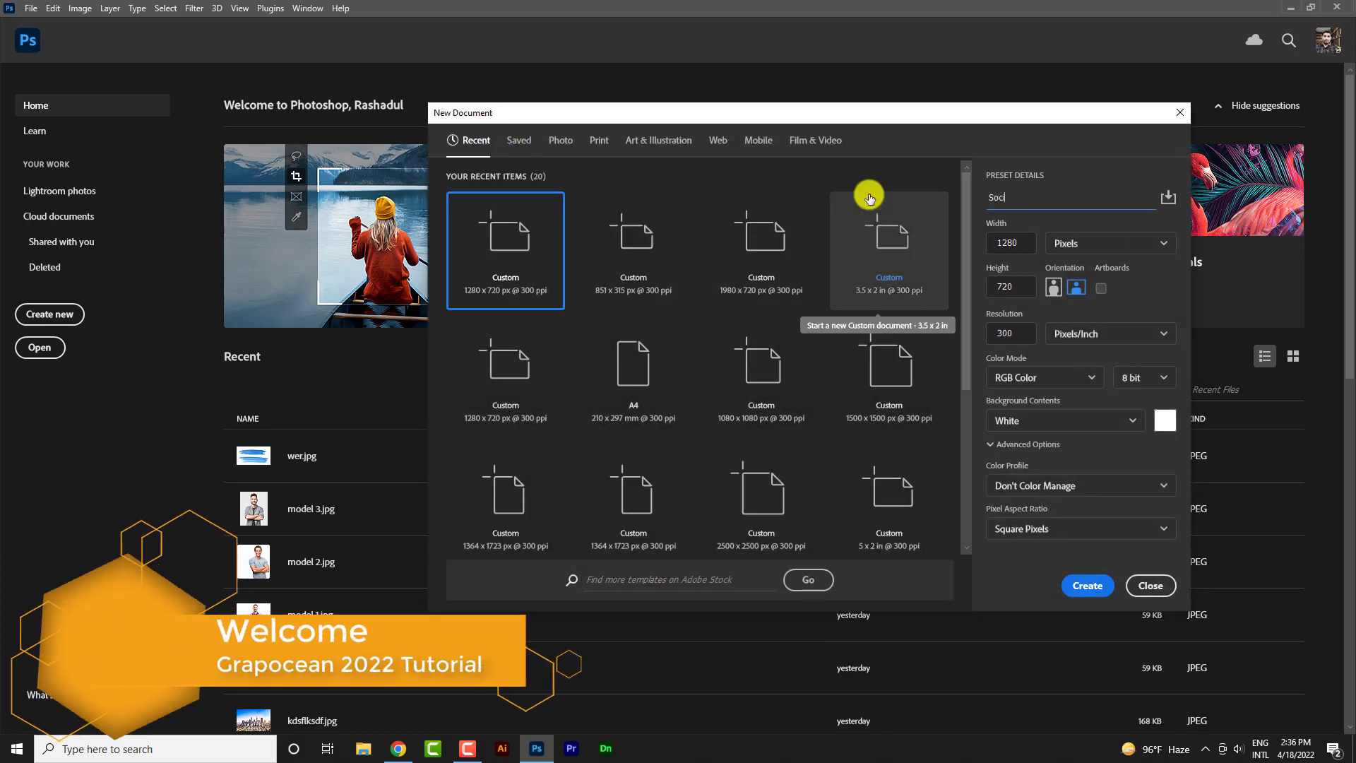
type("Social Media Grap")
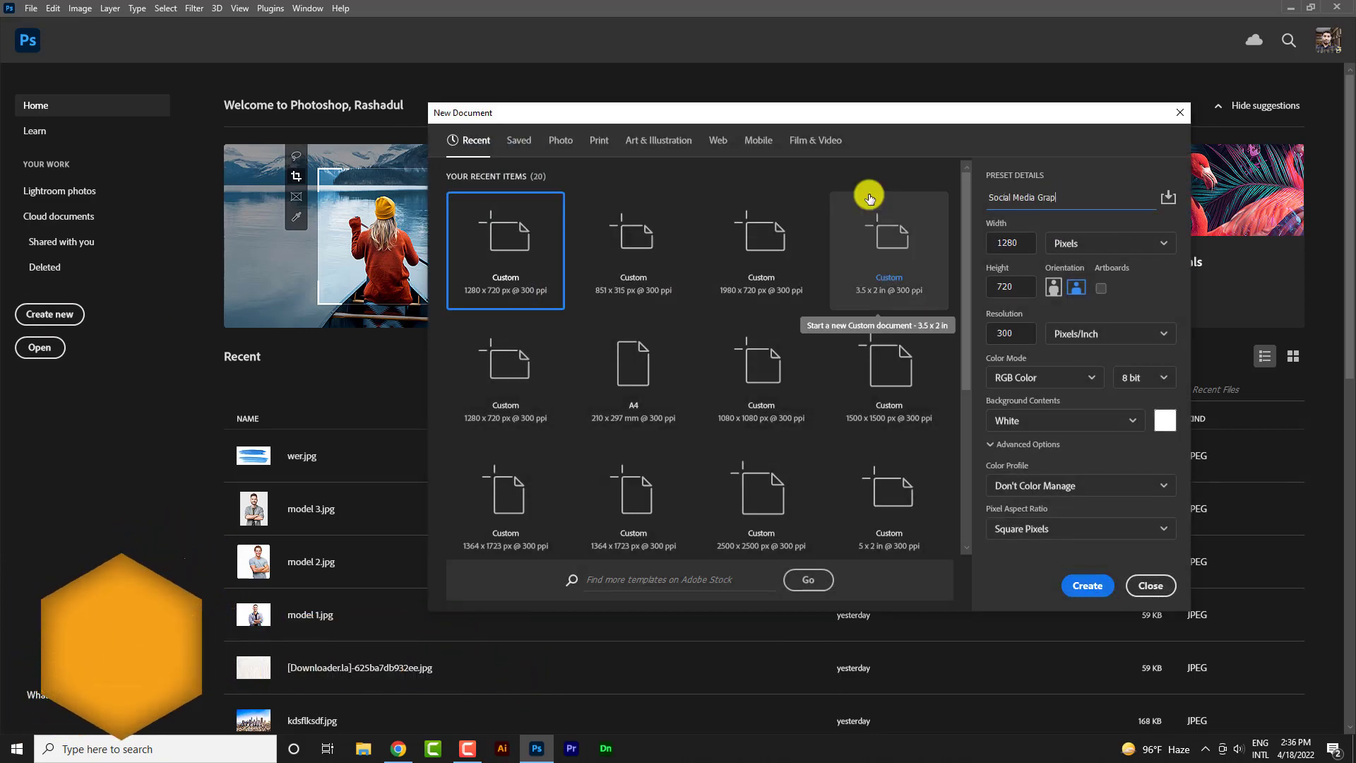
type("hic")
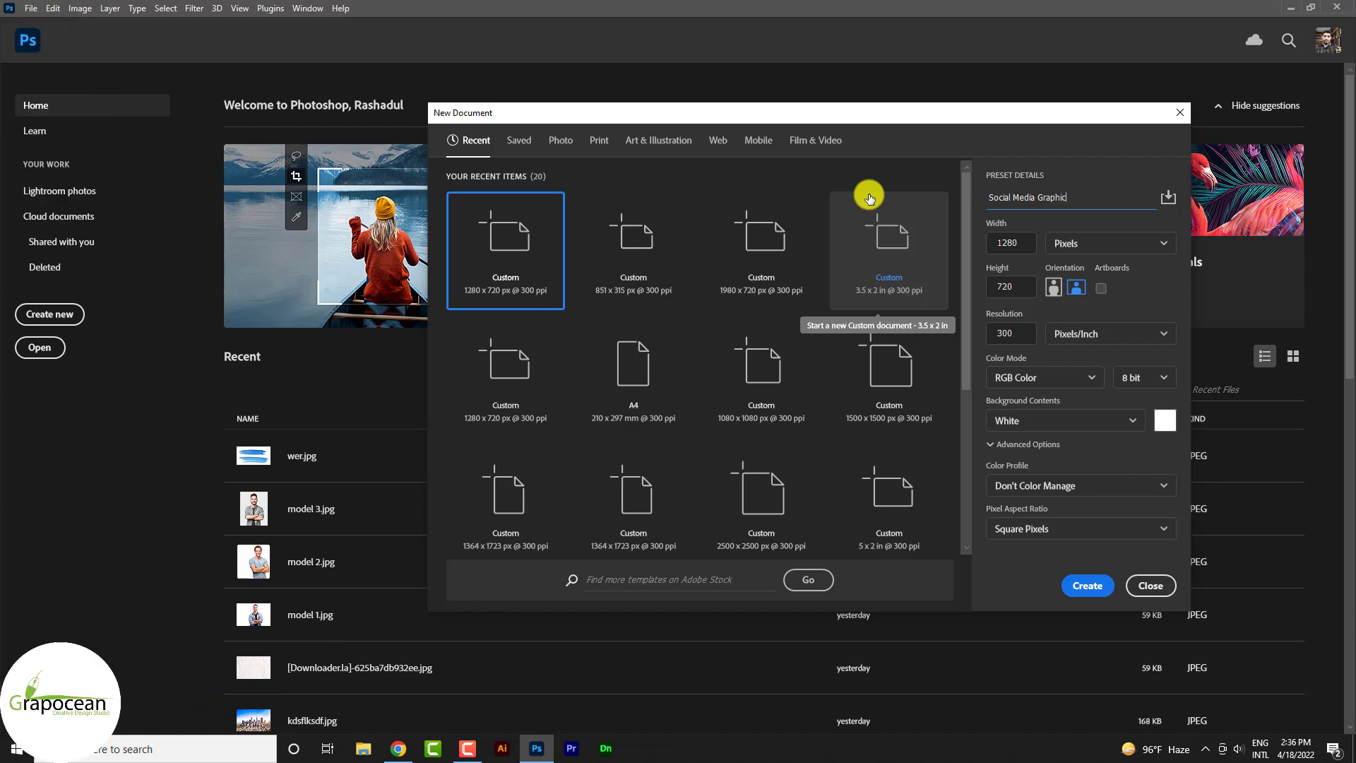
key("Tab")
type("108")
type("0")
left_click_drag(1017, 286, 978, 289)
type("1080")
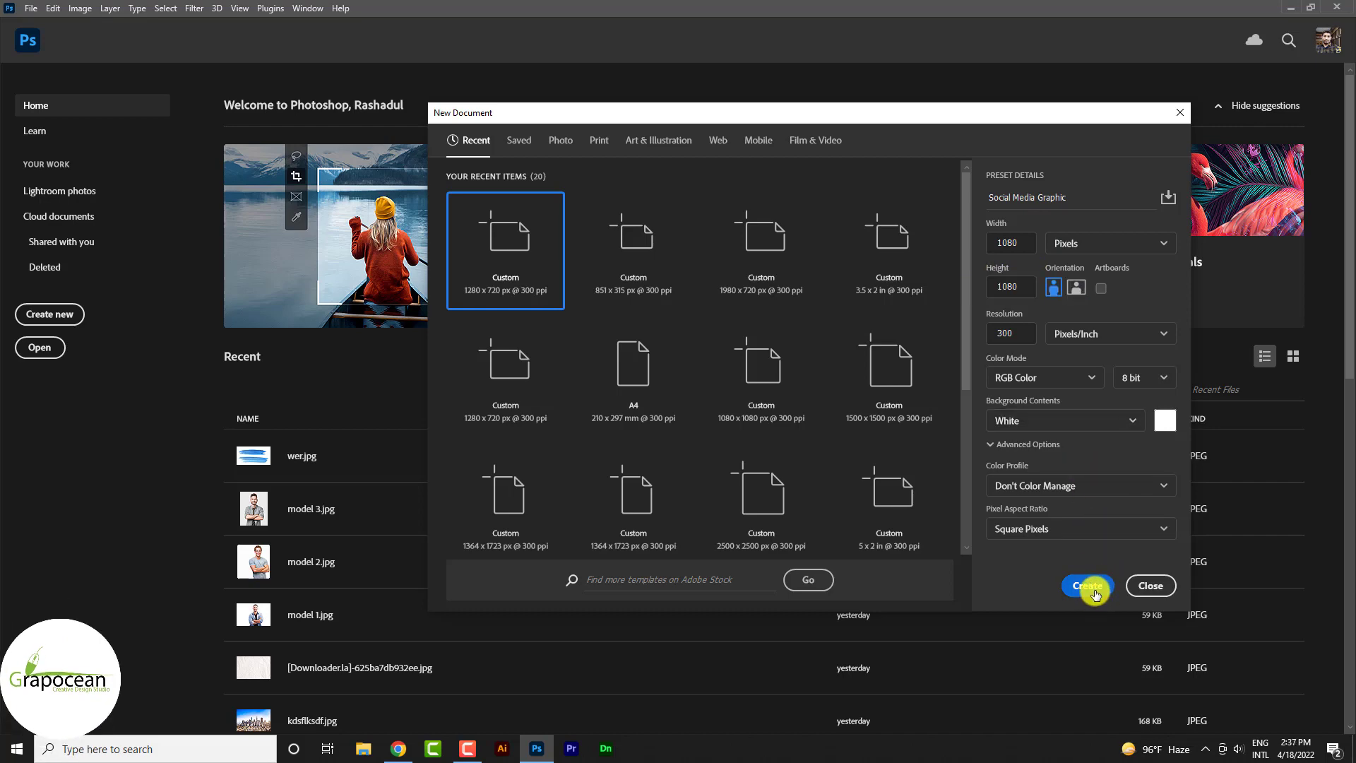
left_click(1094, 592)
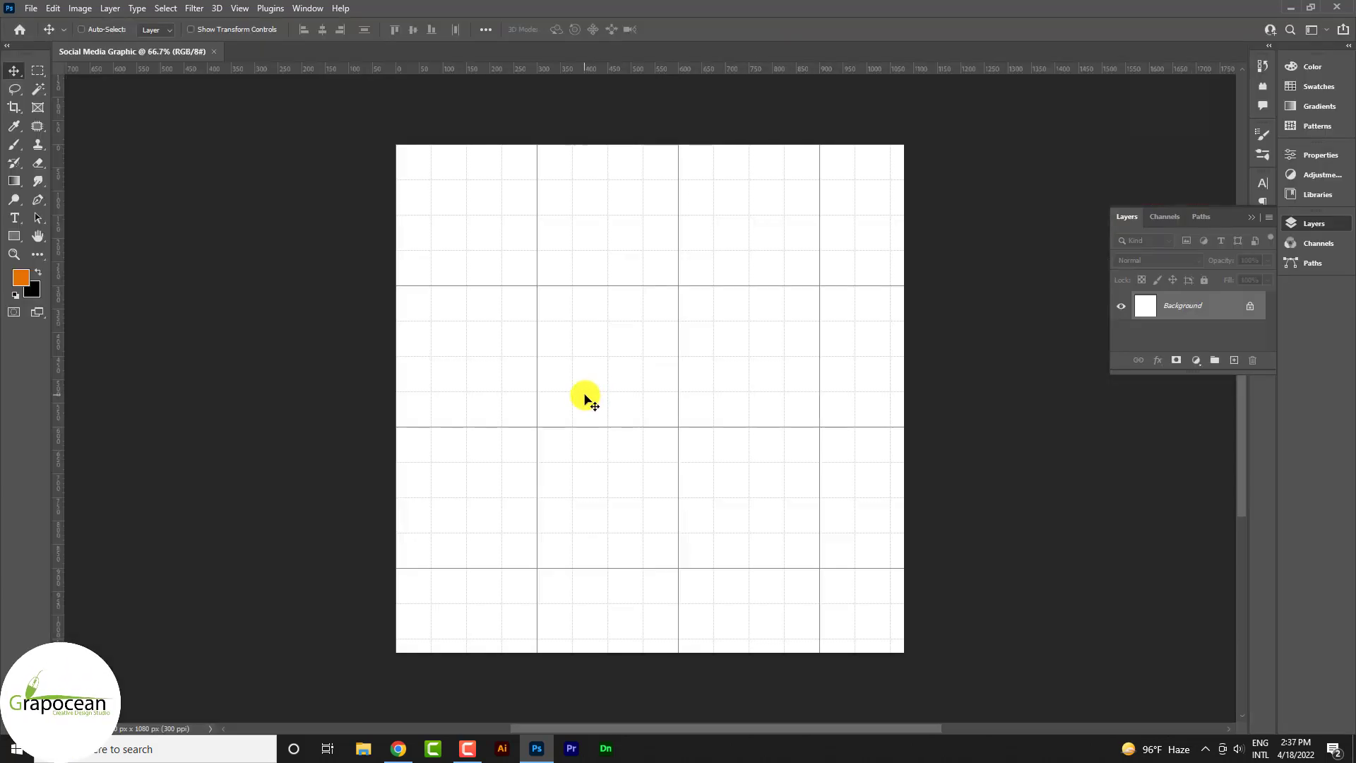
Open the sdf.jpg street photo
left_click(31, 8)
left_click(49, 38)
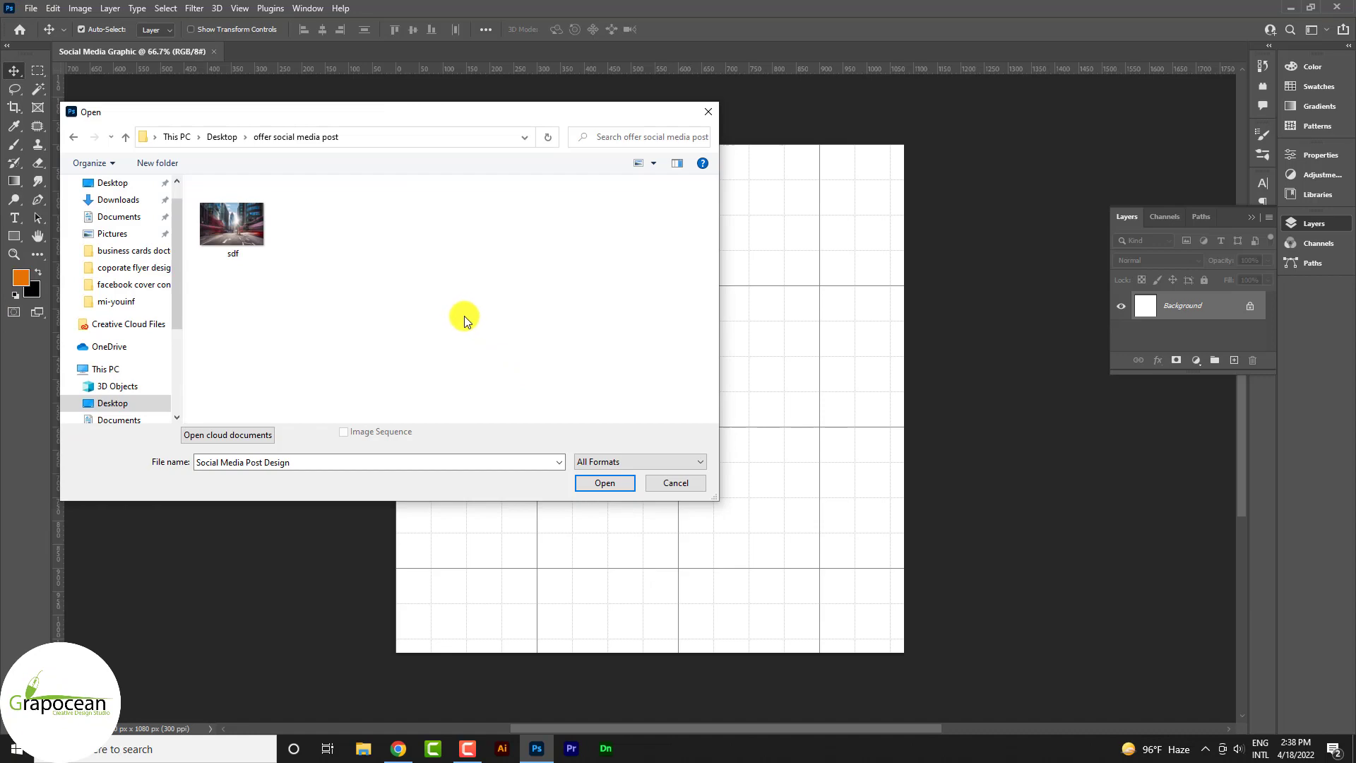
left_click(262, 233)
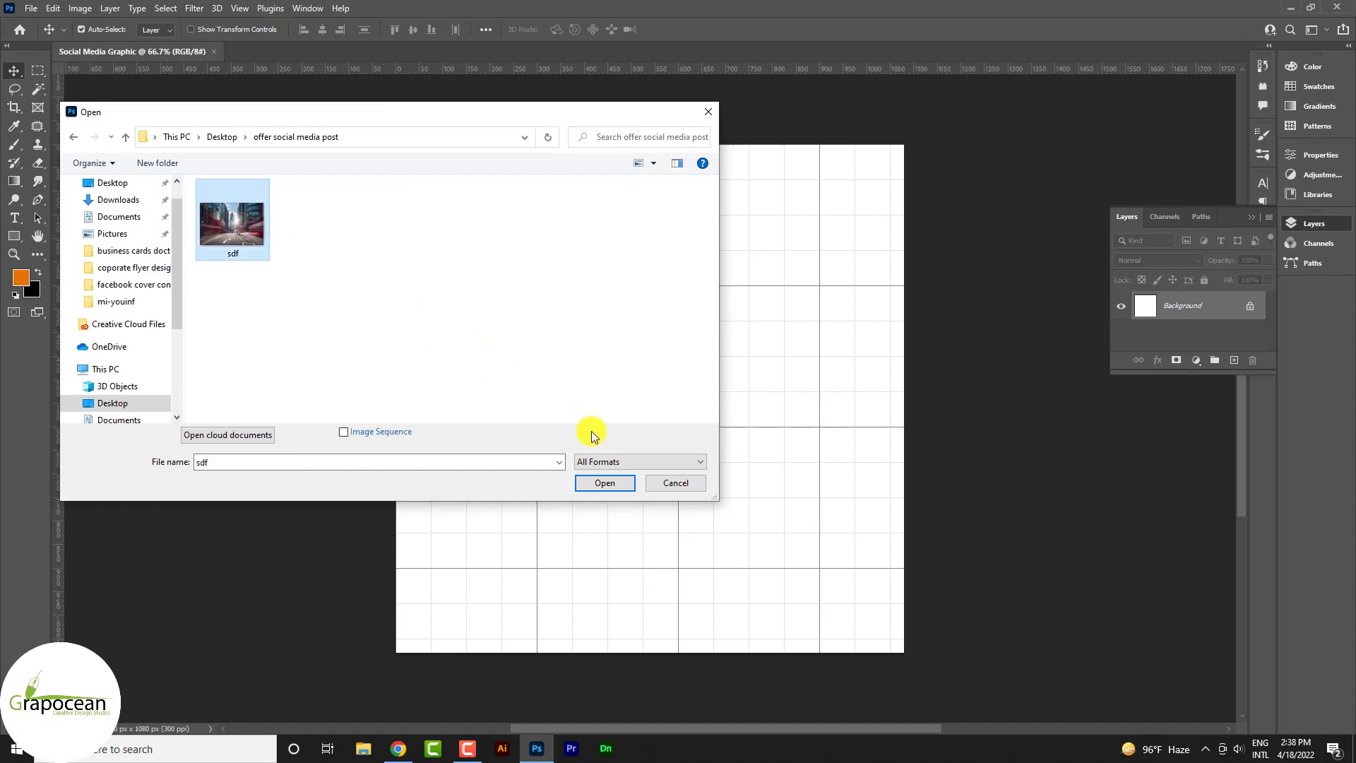
left_click(605, 483)
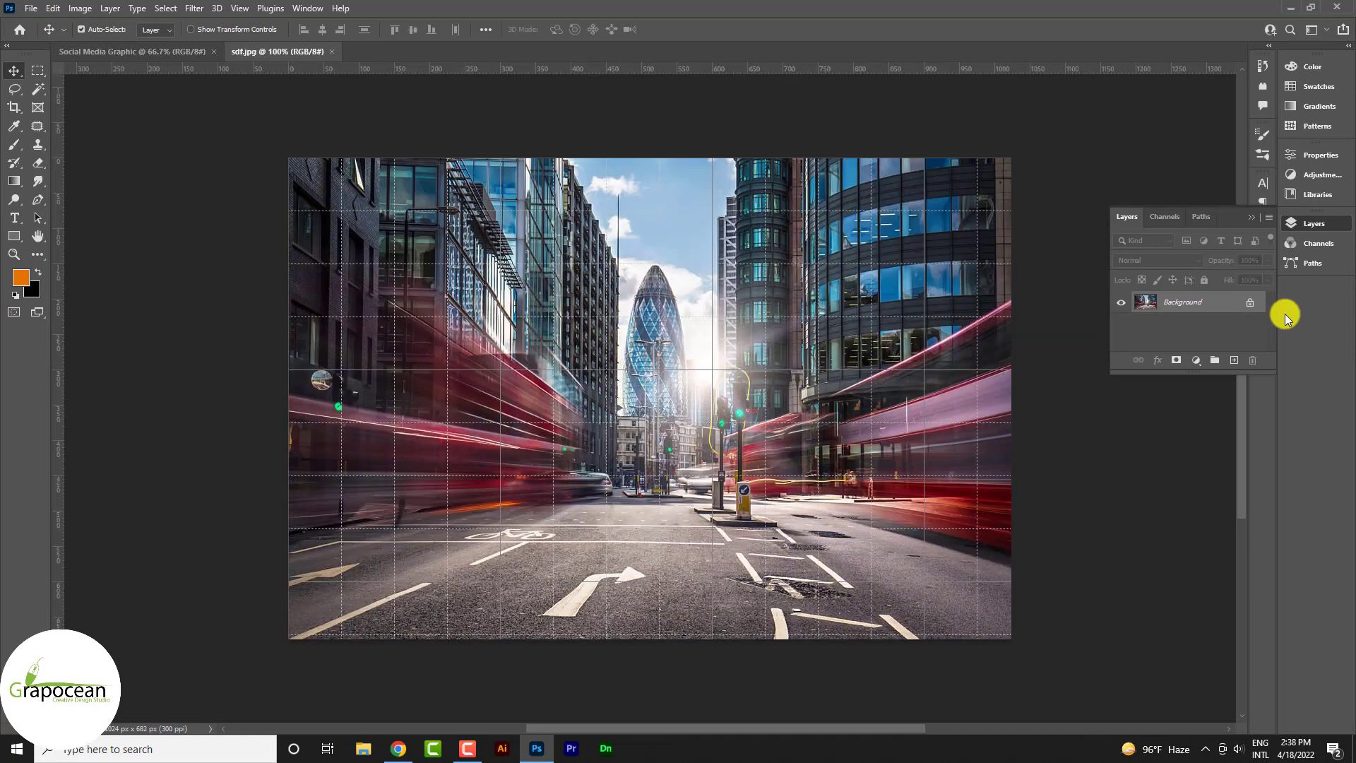
Drag the street photo into Social Media Graphic and scale it to the canvas width at the top
left_click_drag(647, 192, 667, 409)
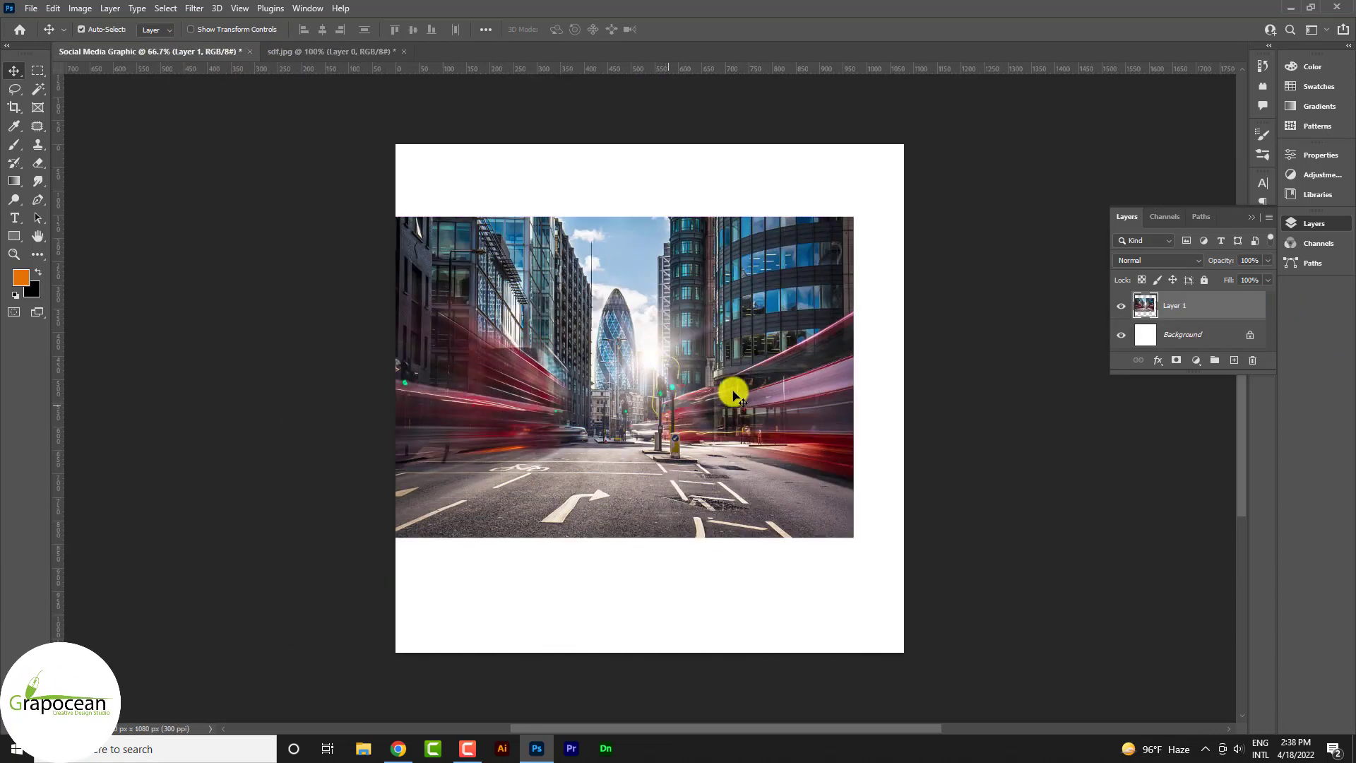
mouse_move(667, 408)
left_mouse_down()
mouse_move(631, 377)
mouse_move(624, 342)
left_mouse_up()
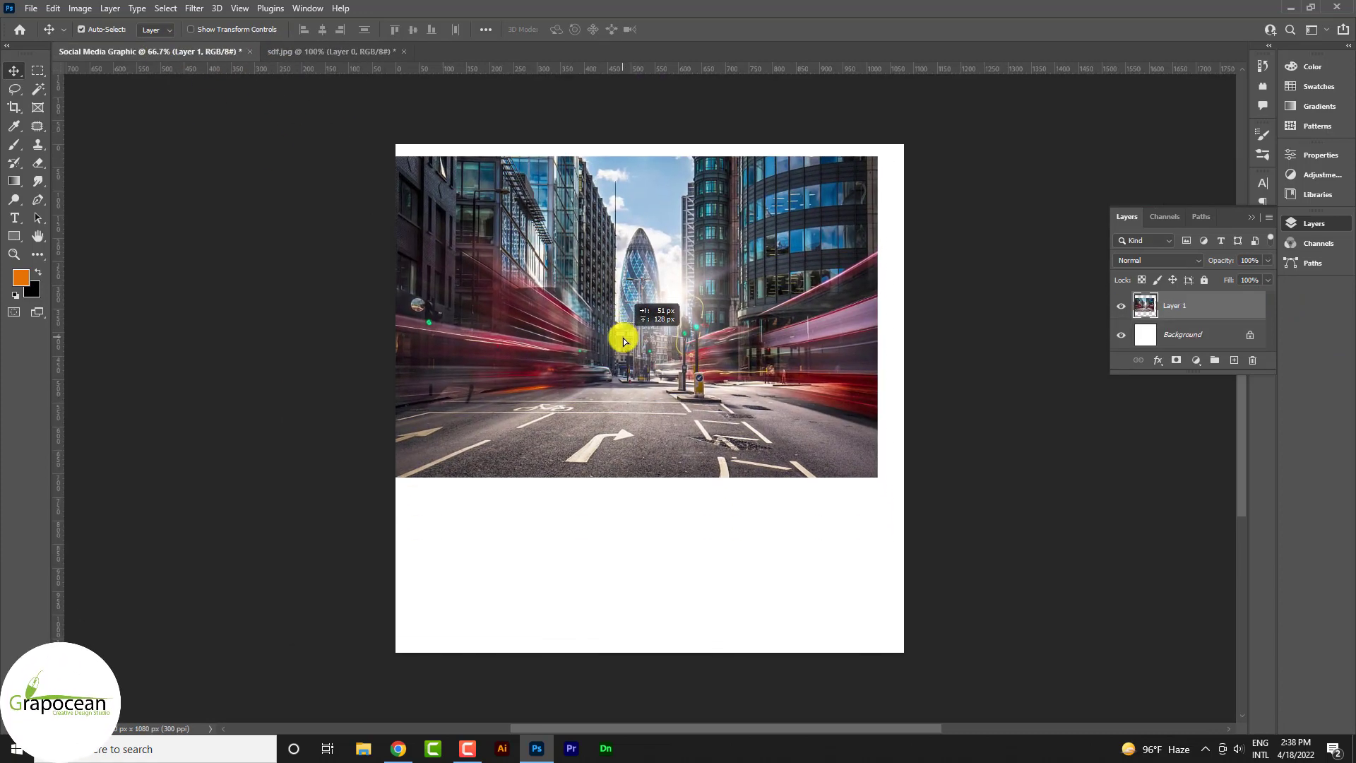
key("ctrl+t")
left_click_drag(878, 478, 902, 494)
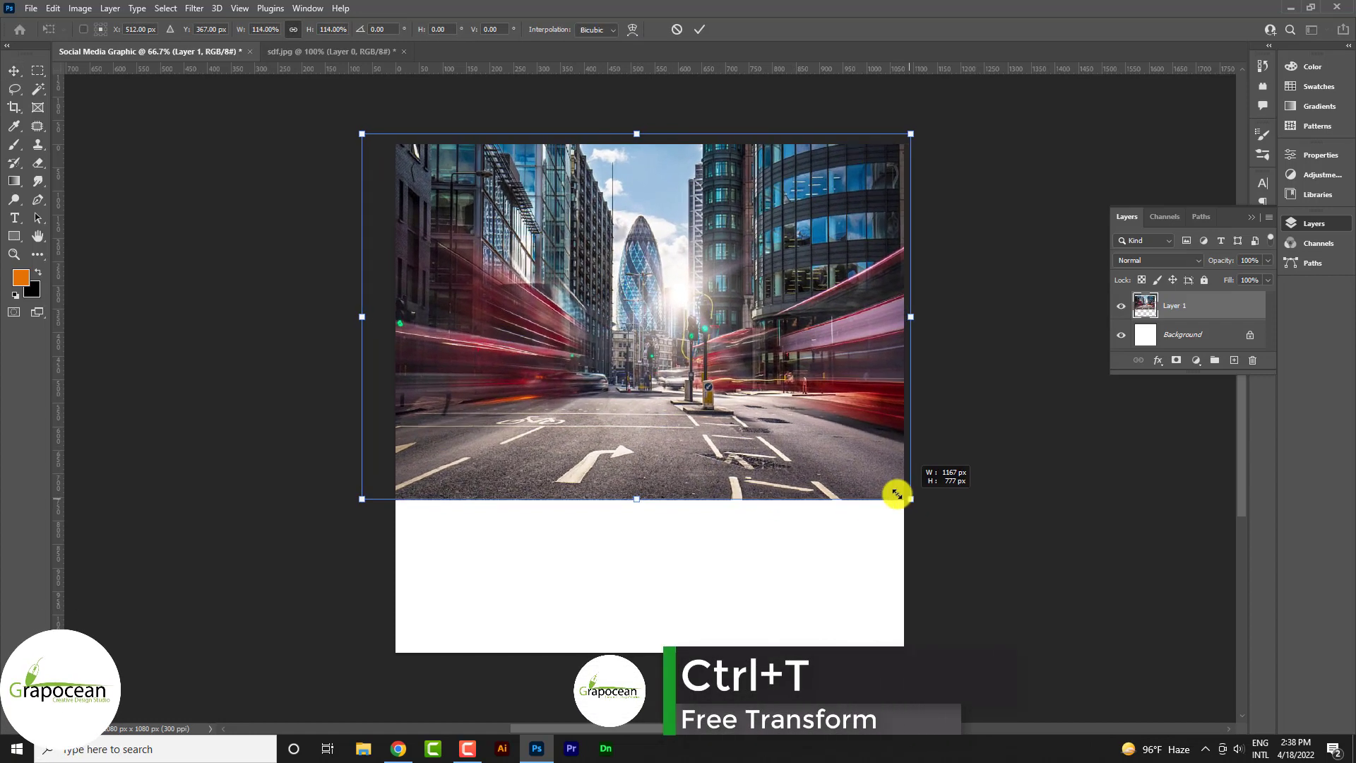
mouse_move(700, 462)
left_mouse_down()
mouse_move(720, 488)
mouse_move(724, 470)
left_mouse_up()
Commit the scaled street photo and duplicate its layer
left_click(699, 29)
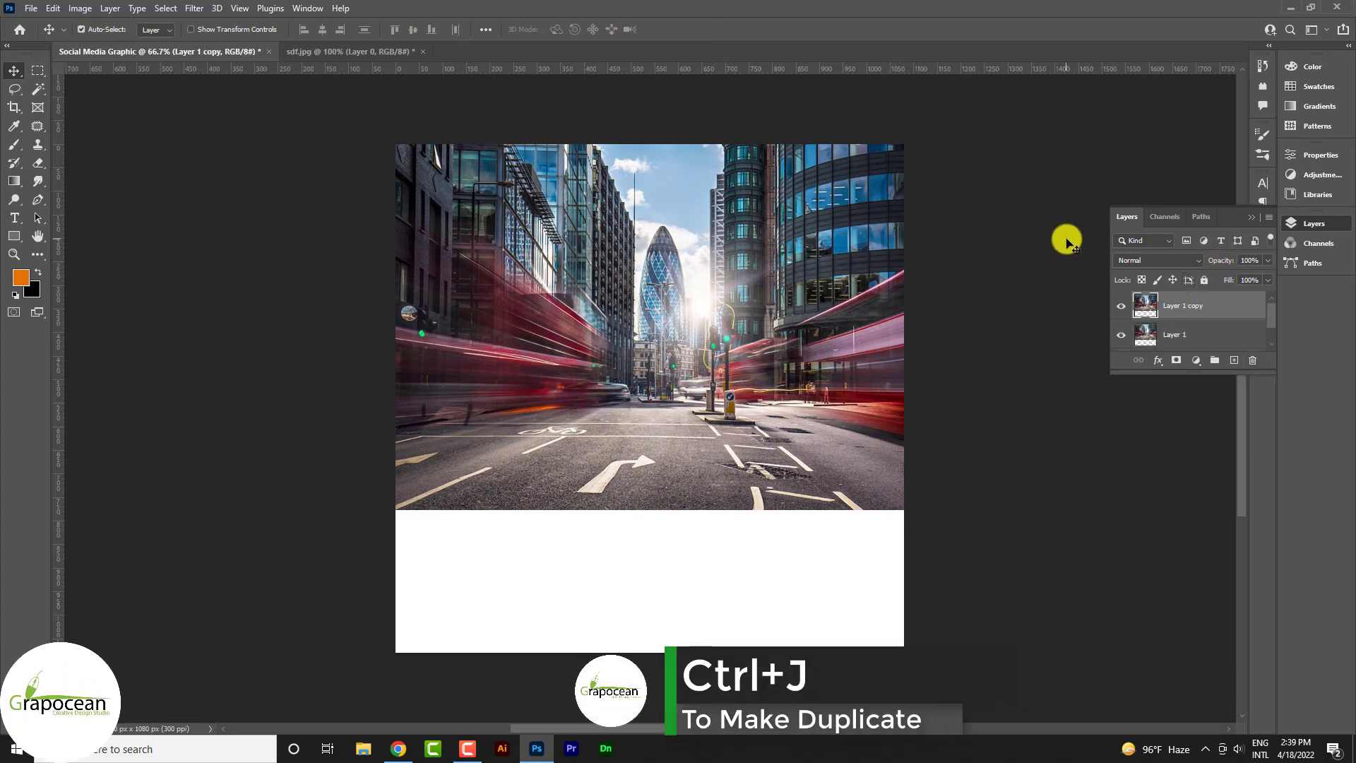
left_click(187, 16)
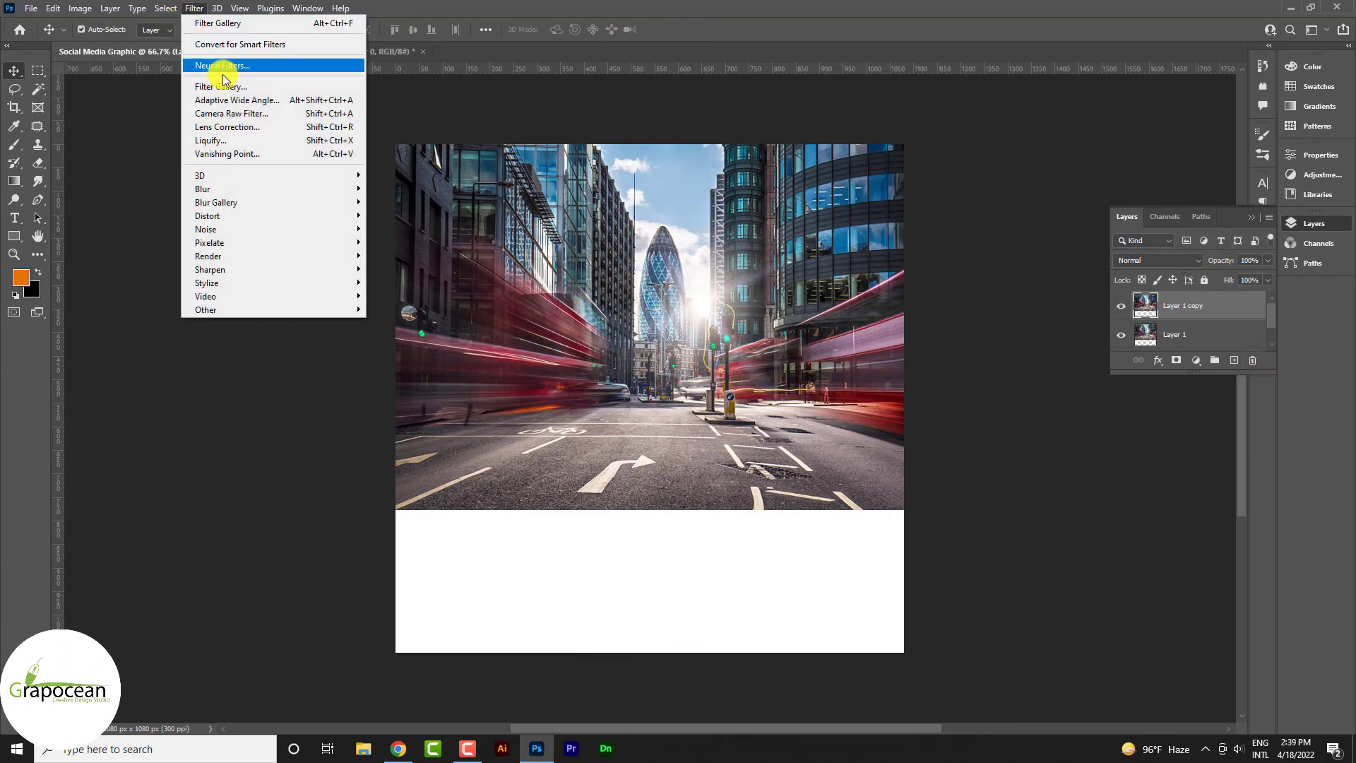
left_click(721, 342)
Give the copy Glowing Edges (width 1, brightness 8, smoothness 5) with Linear Dodge (Add) blending
left_click(198, 10)
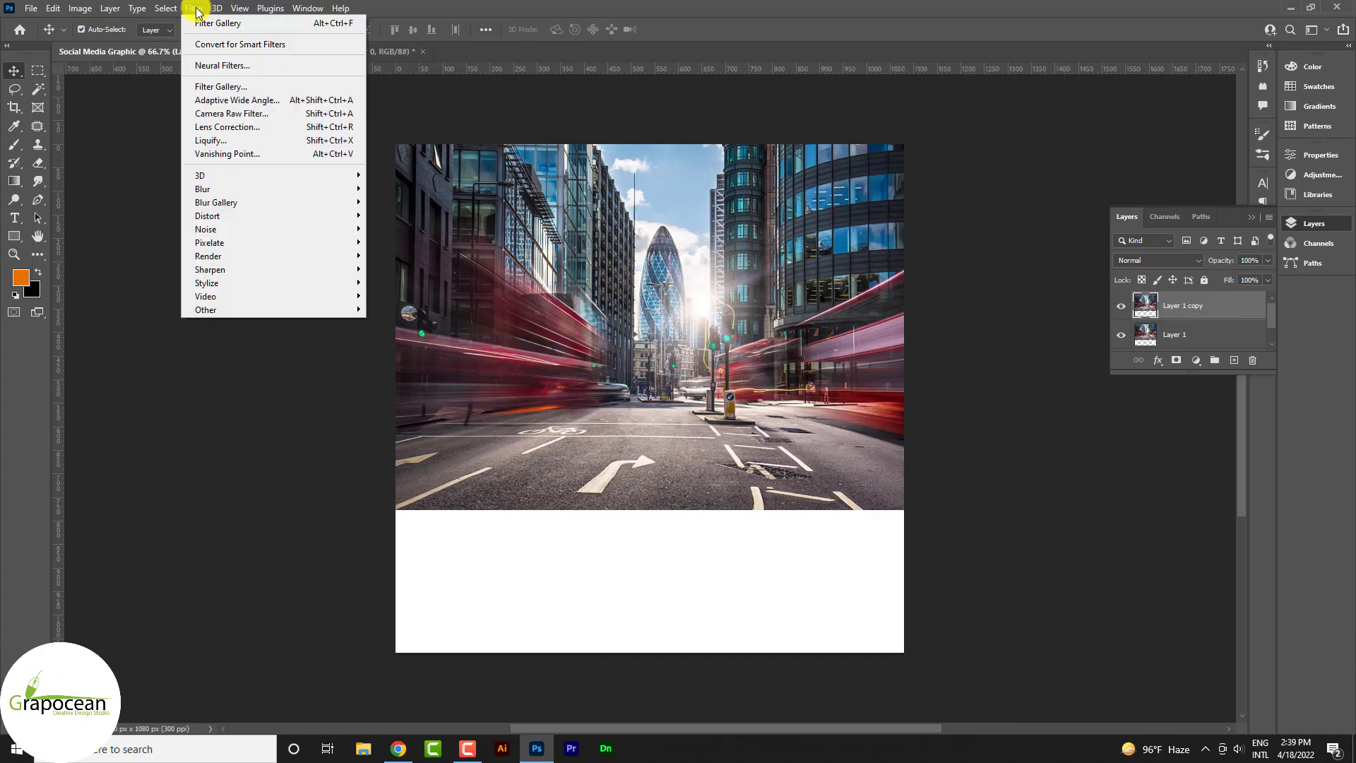
left_click(232, 86)
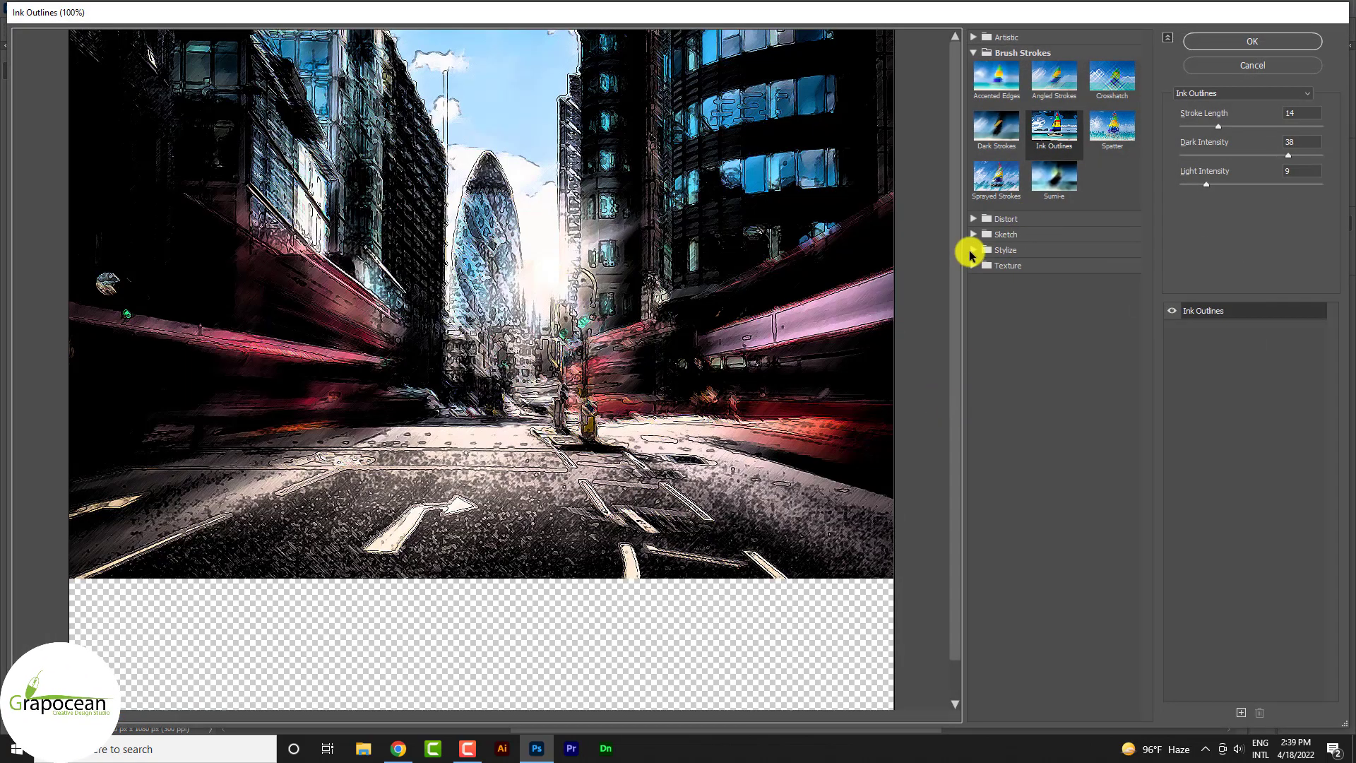
left_click(973, 250)
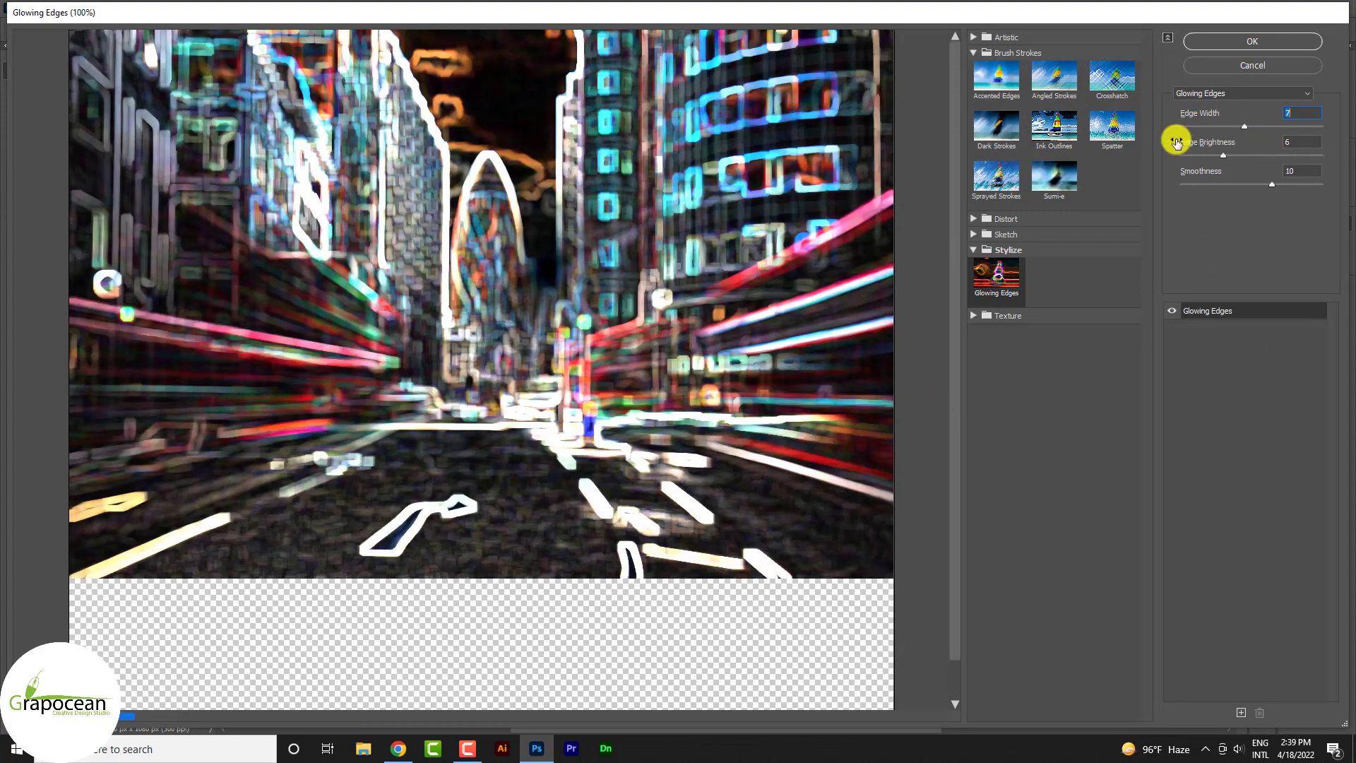
left_click_drag(1209, 132, 1144, 134)
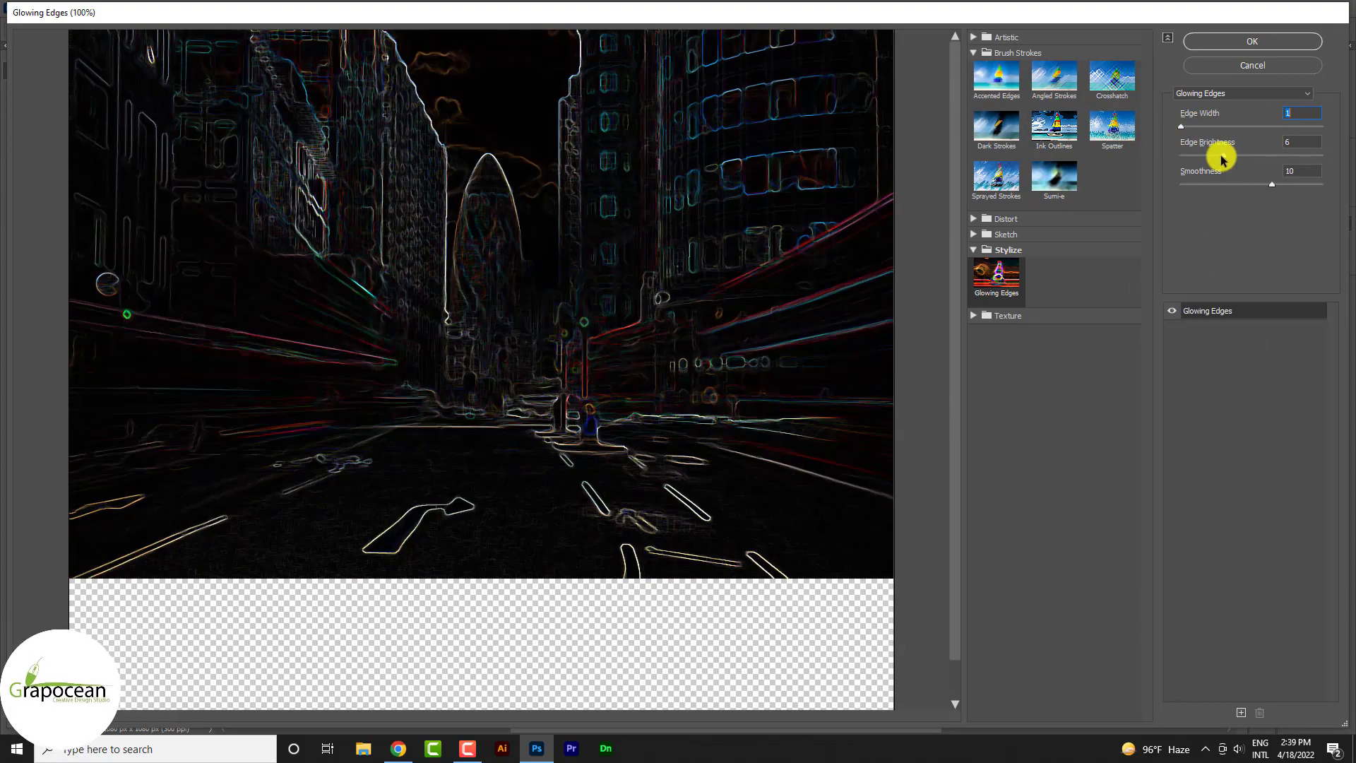
mouse_move(1219, 155)
left_mouse_down()
mouse_move(1236, 161)
mouse_move(1226, 185)
left_mouse_up()
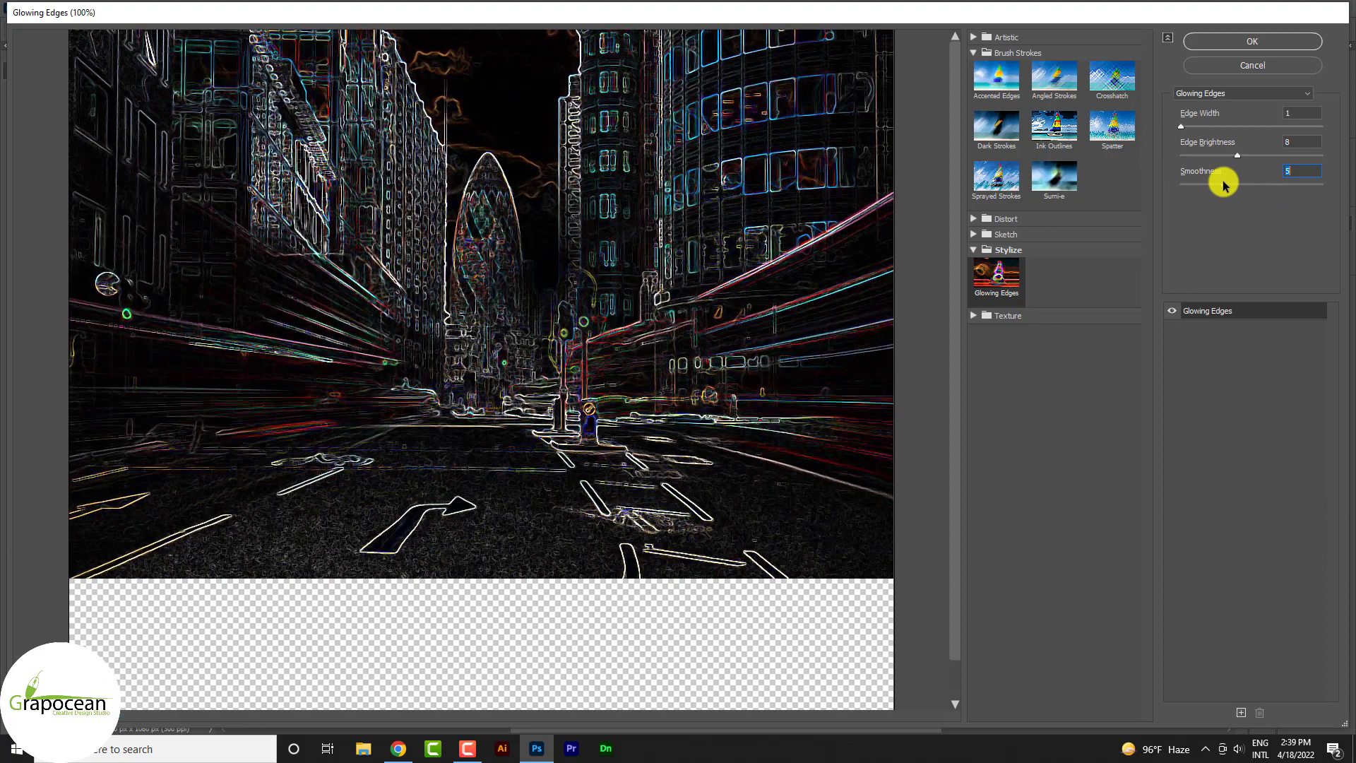
left_click(1269, 40)
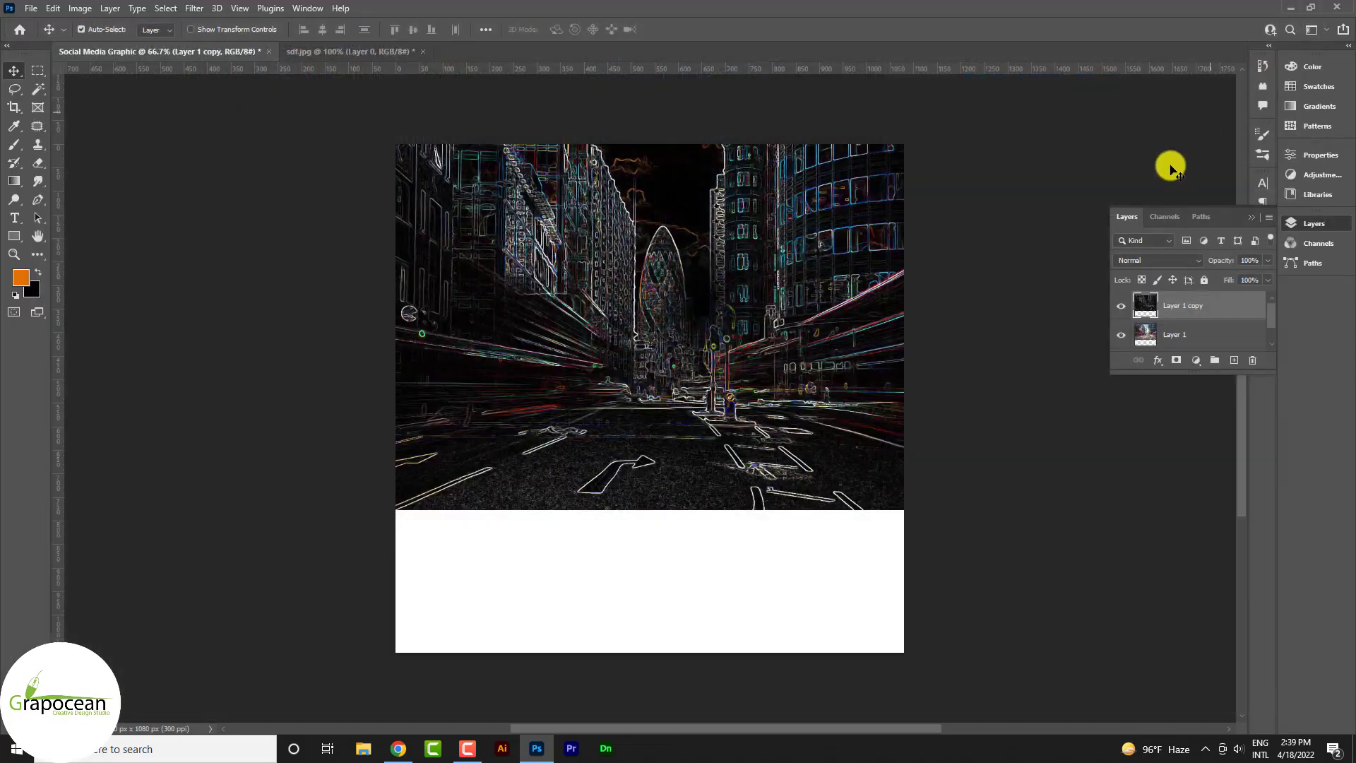
left_click(1175, 261)
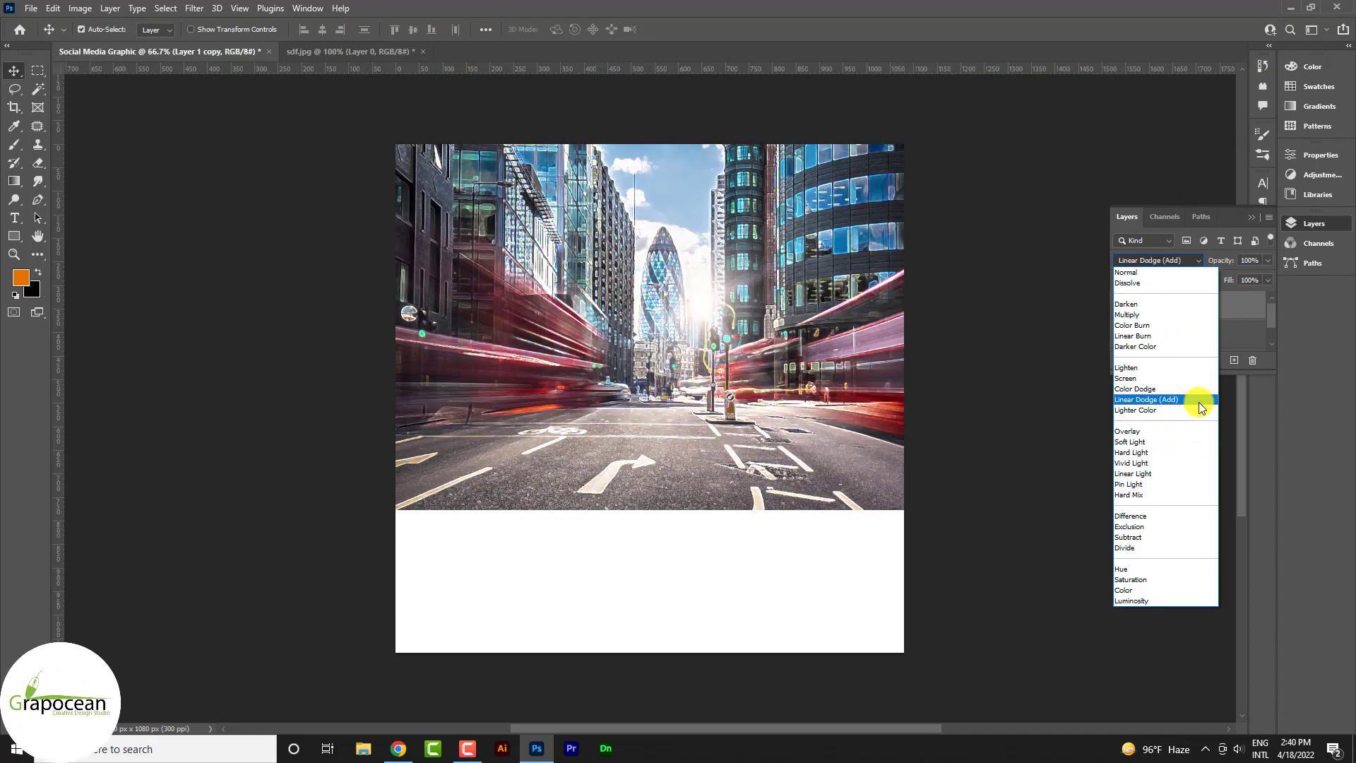
left_click(1198, 407)
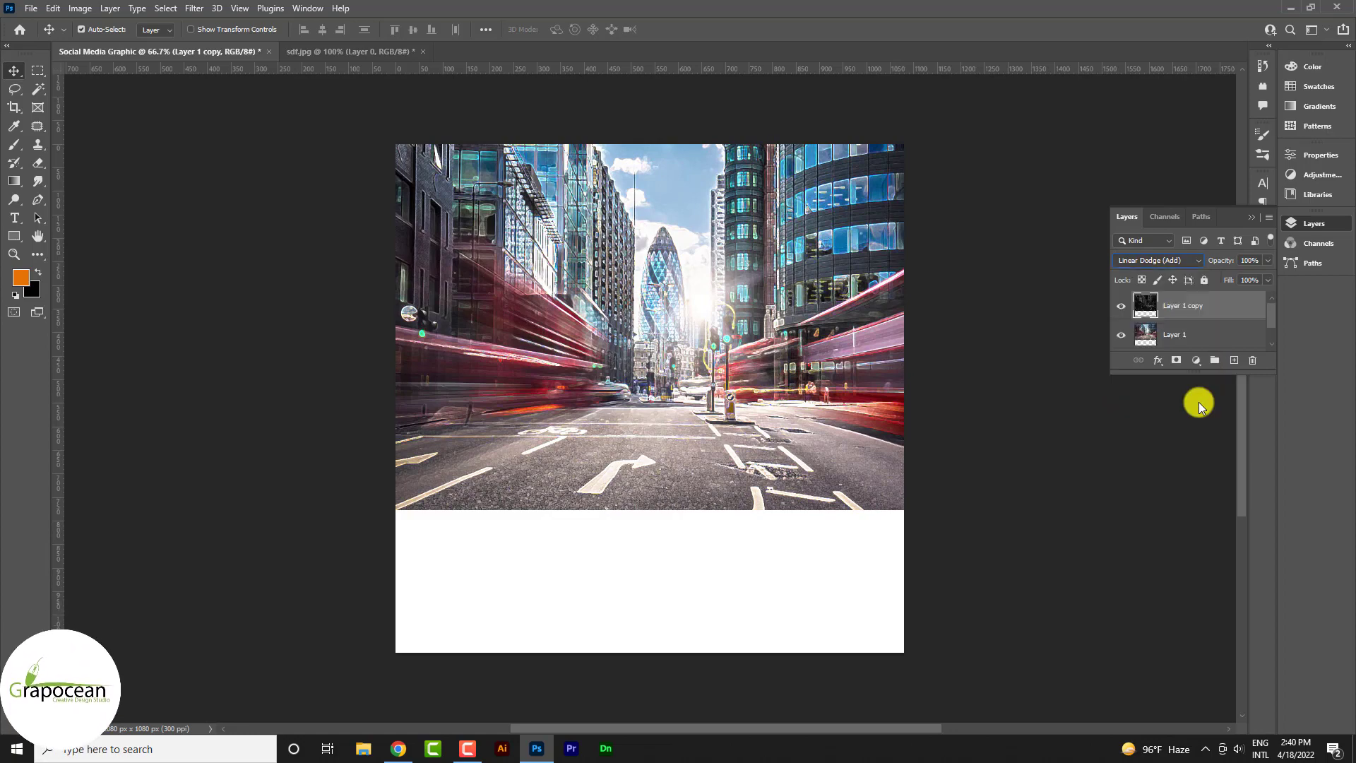
On the original photo layer, browse Distort, Sketch and Texture filters like Grain and Texturizer
left_click(1181, 333)
left_click(195, 8)
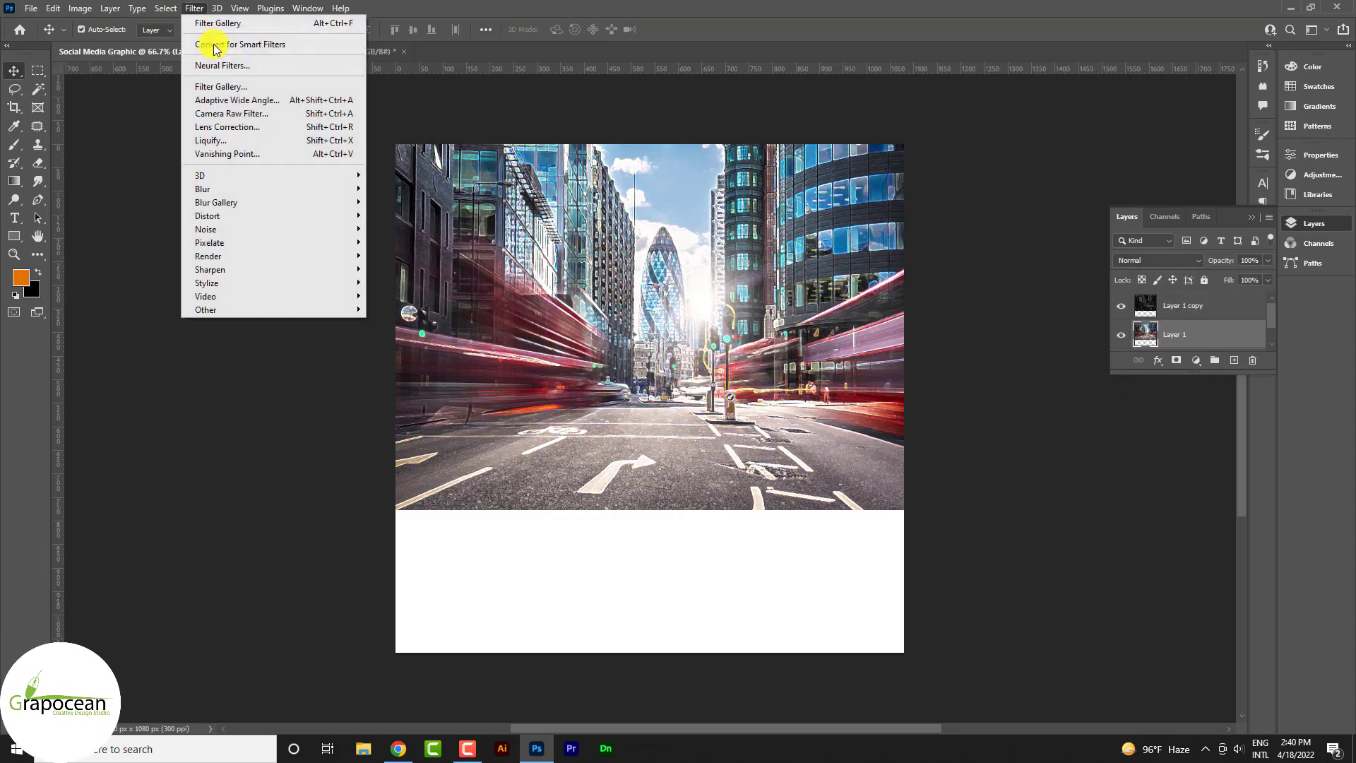
left_click(226, 87)
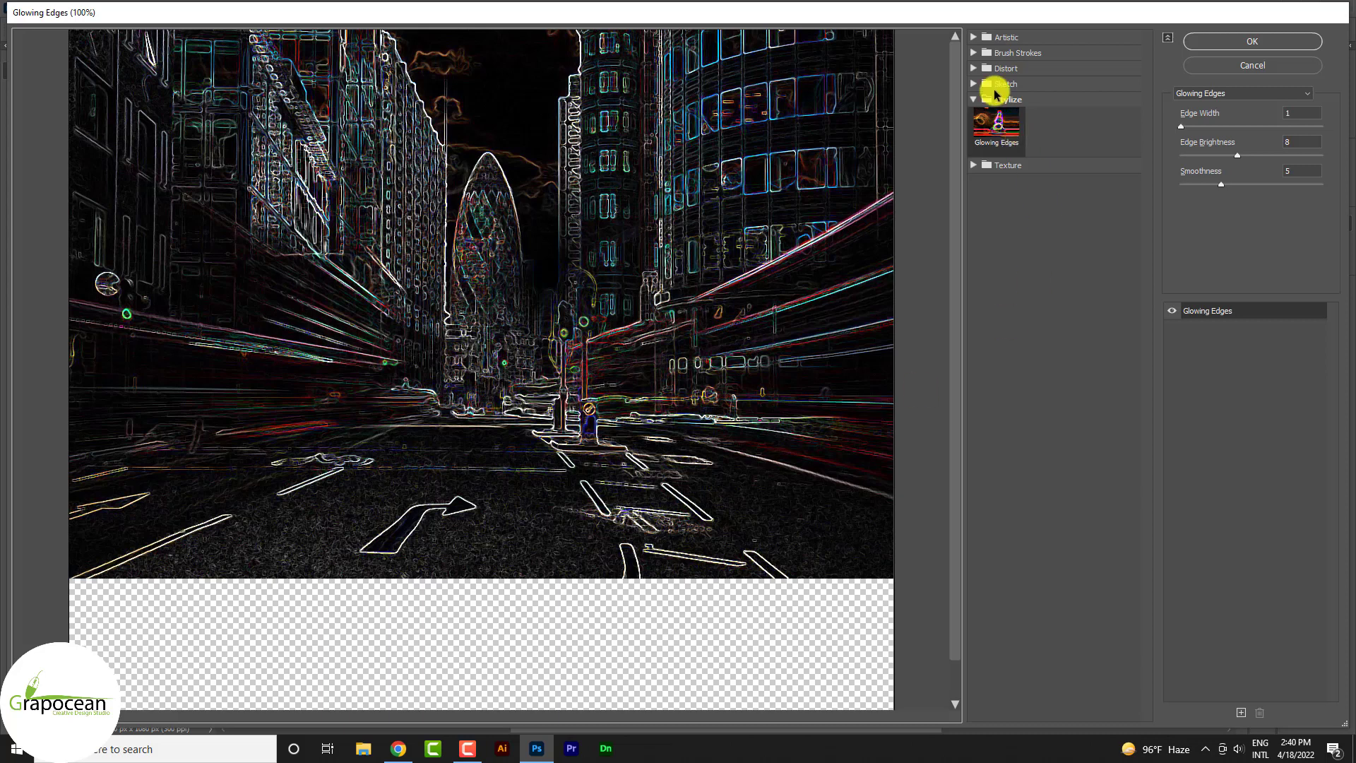
left_click(973, 68)
left_click(973, 133)
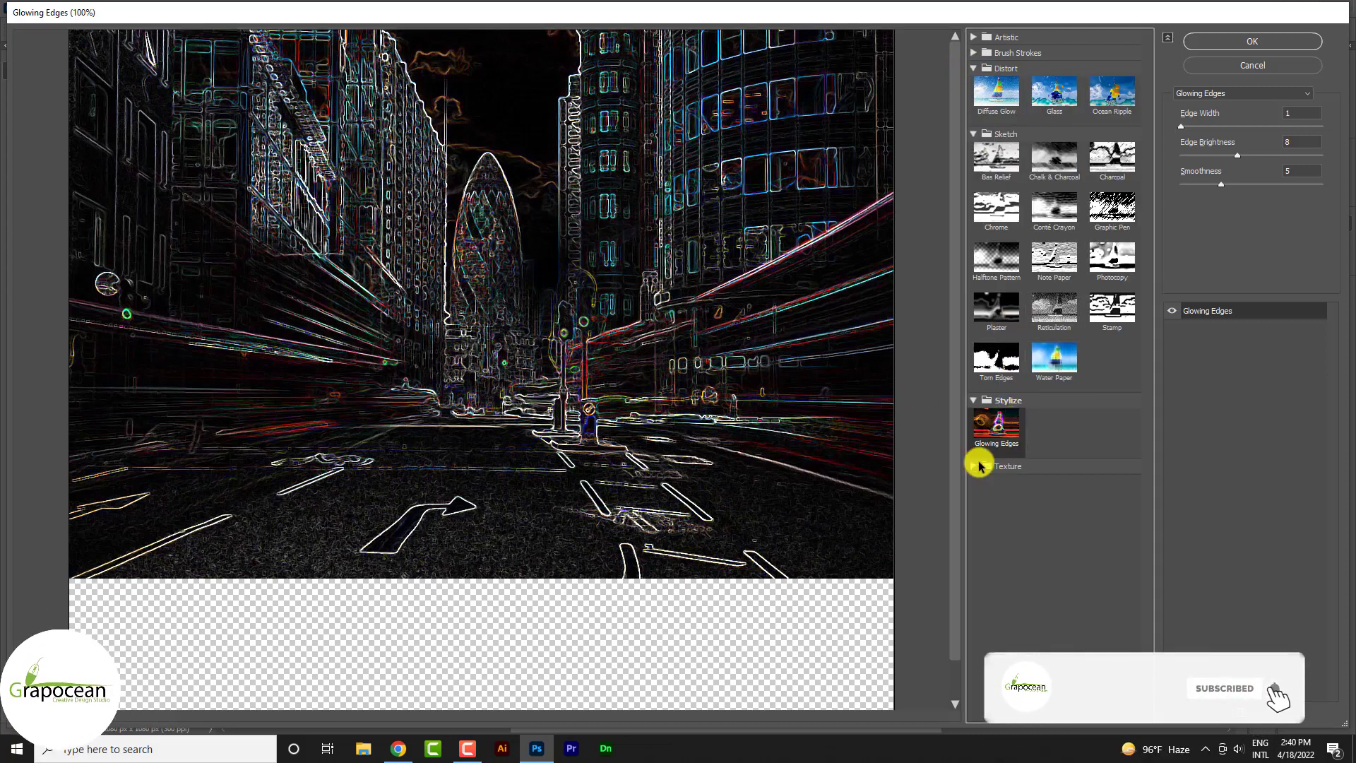
left_click(974, 465)
left_click(1098, 492)
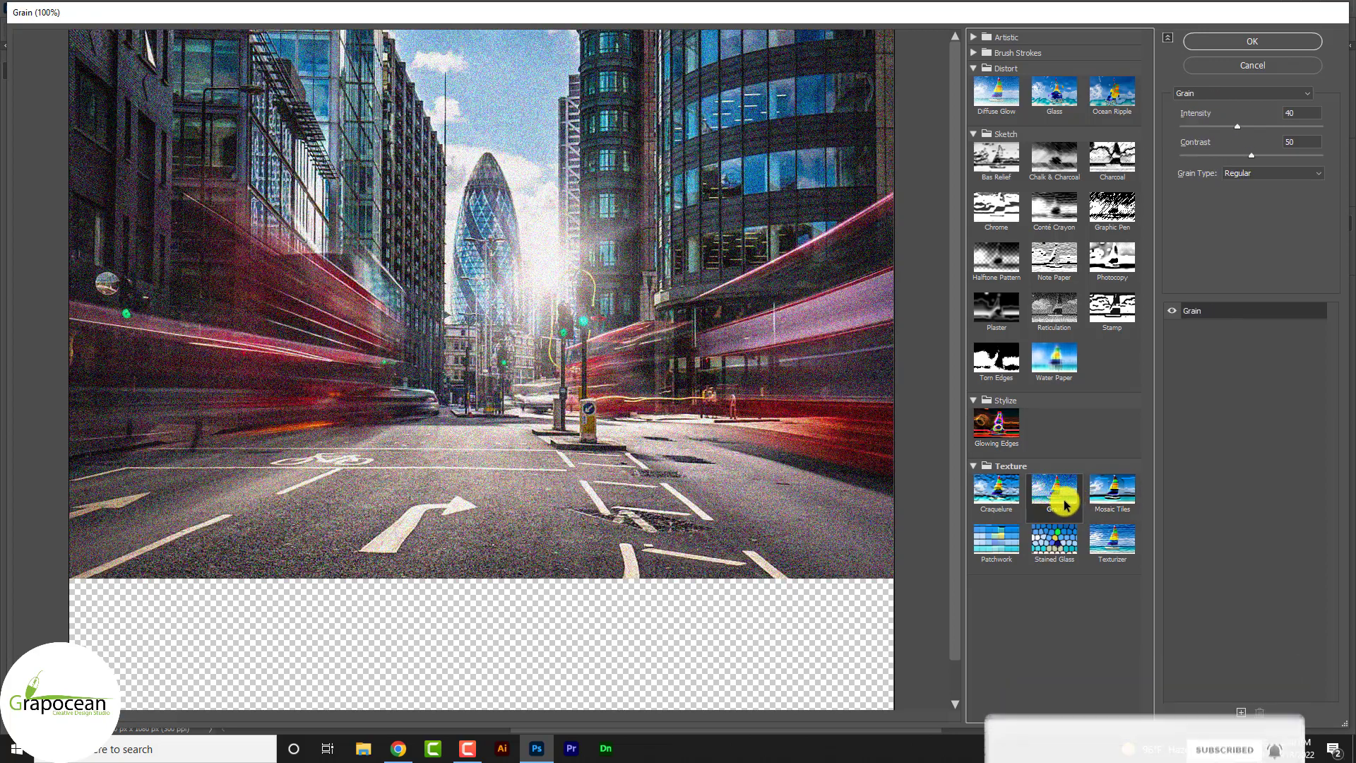
left_click(1003, 492)
left_click(1108, 538)
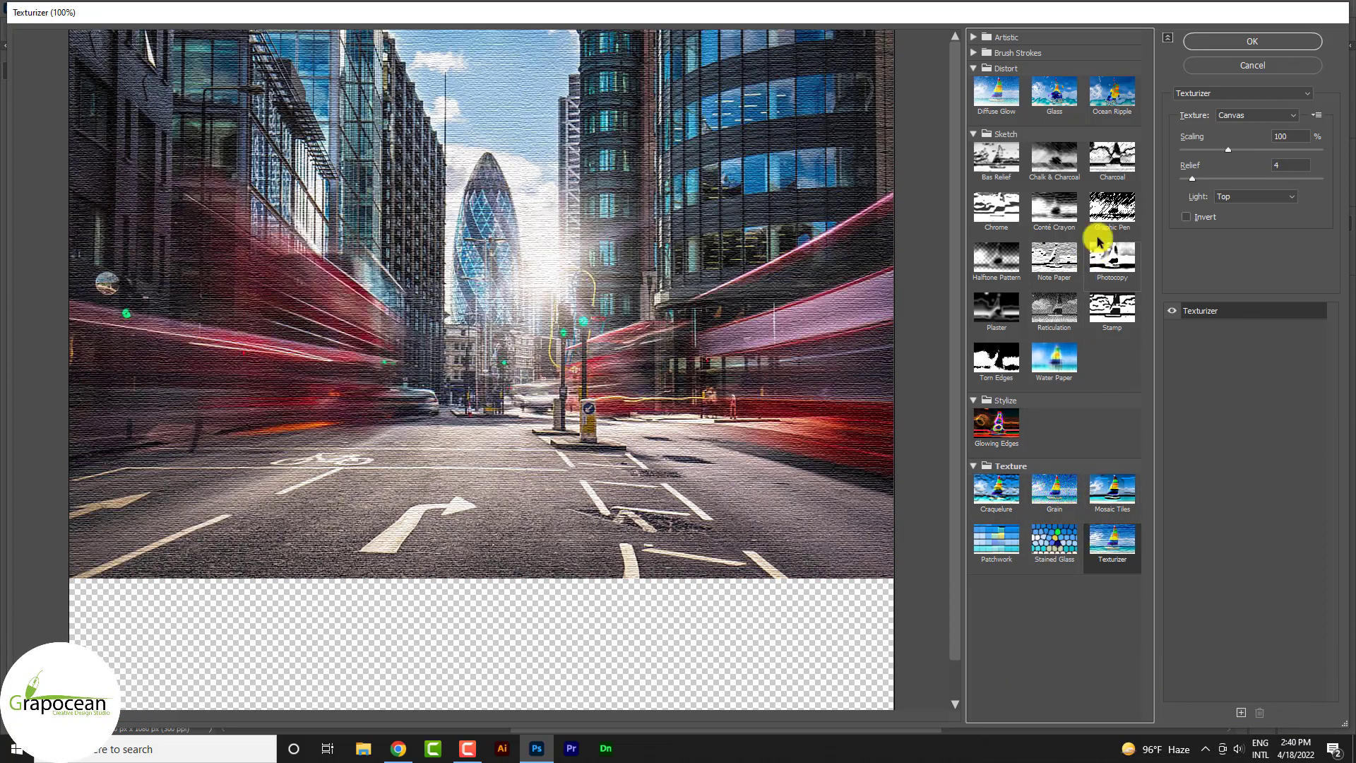
Preview Sketch effects: Graphic Pen, Photocopy, Stamp, Reticulation, Plaster, Halftone, Chrome, Bas Relief
left_click(1115, 206)
left_click(1116, 254)
left_click(1115, 304)
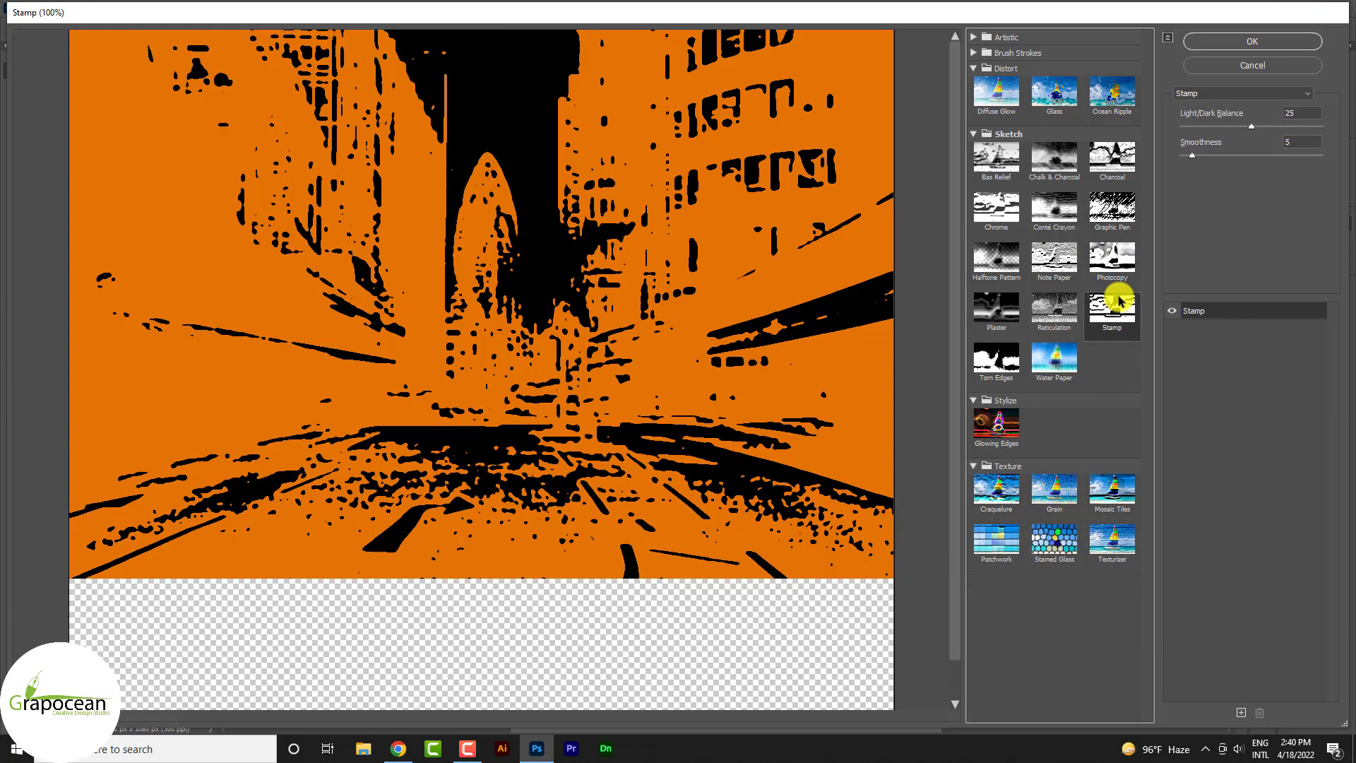
left_click(1042, 308)
left_click(997, 316)
left_click(994, 251)
left_click(994, 210)
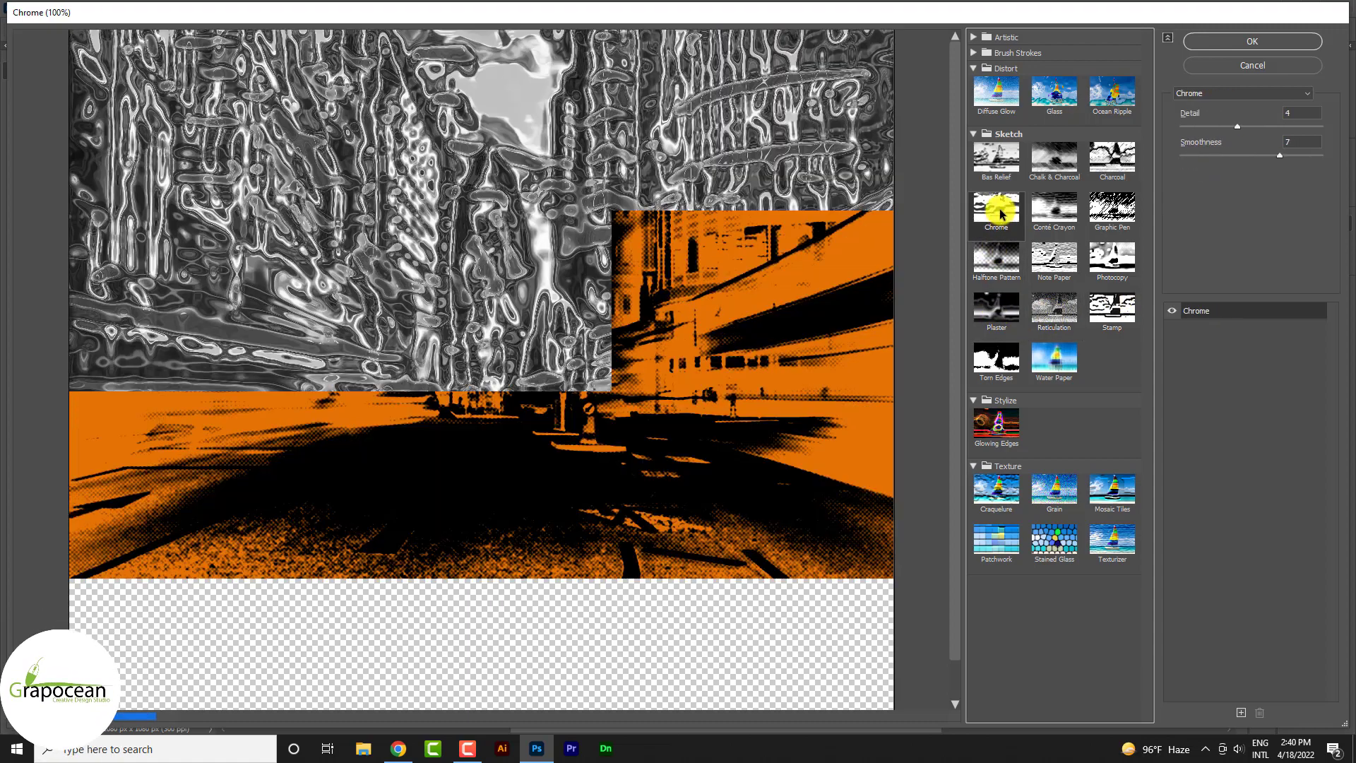
left_click(1003, 166)
Try Chrome and Charcoal, then apply Sketch > Photocopy with Detail 1
left_click(998, 225)
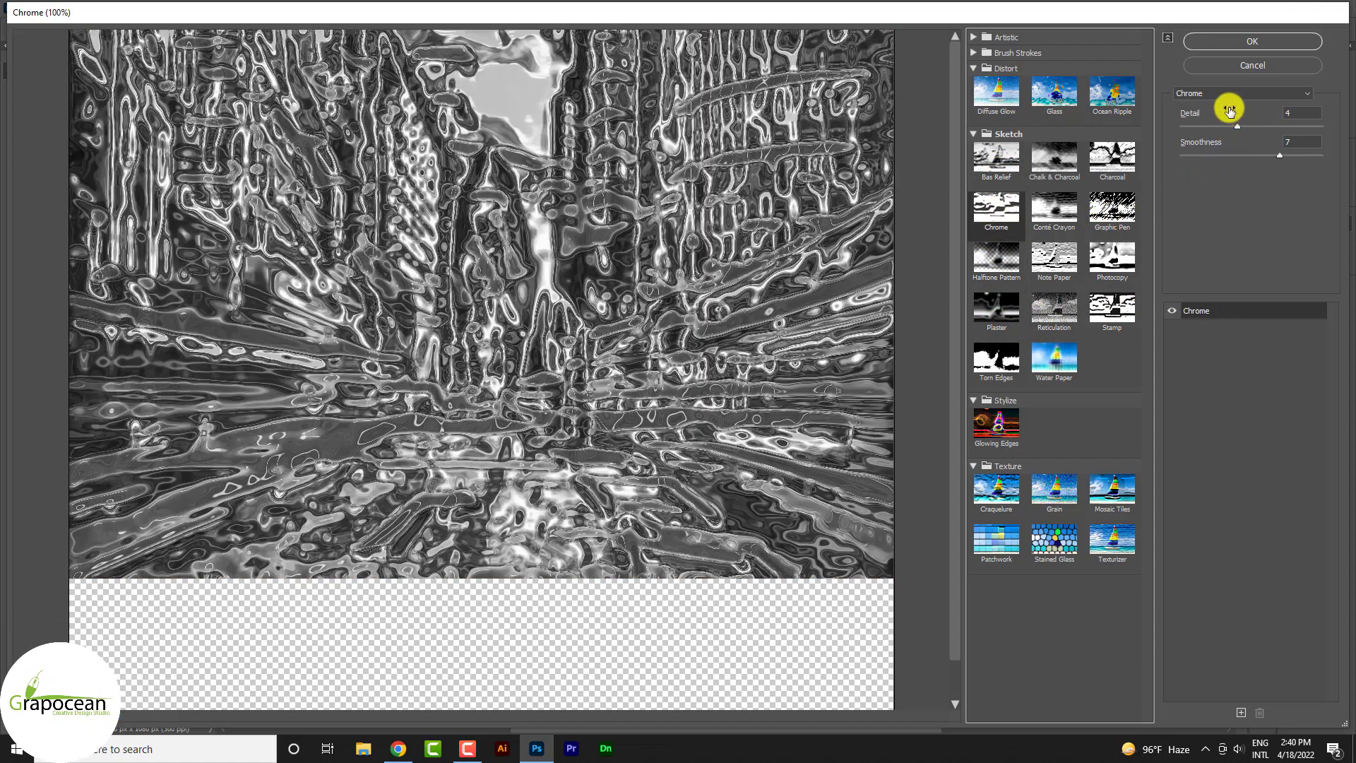
left_click_drag(1237, 126, 1189, 132)
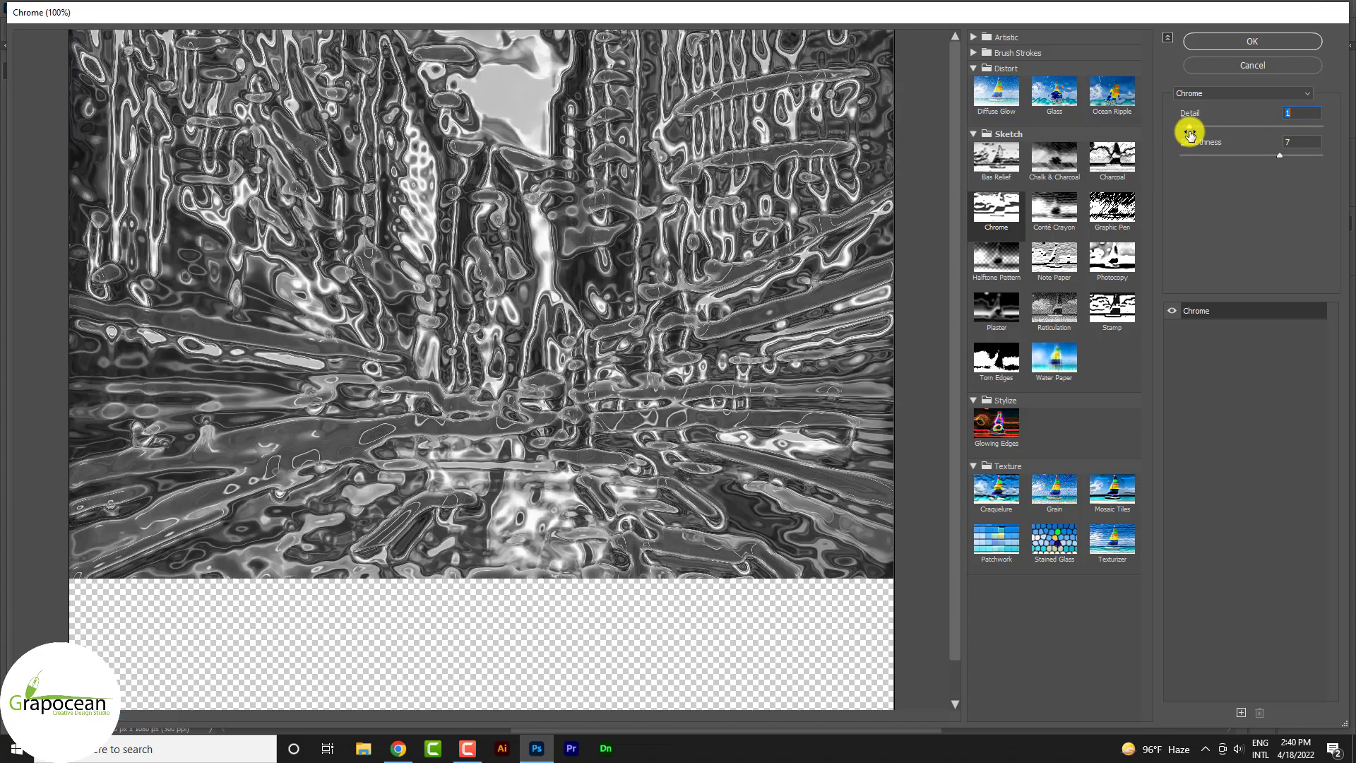
mouse_move(1284, 156)
left_mouse_down()
mouse_move(1159, 157)
mouse_move(1311, 157)
left_mouse_up()
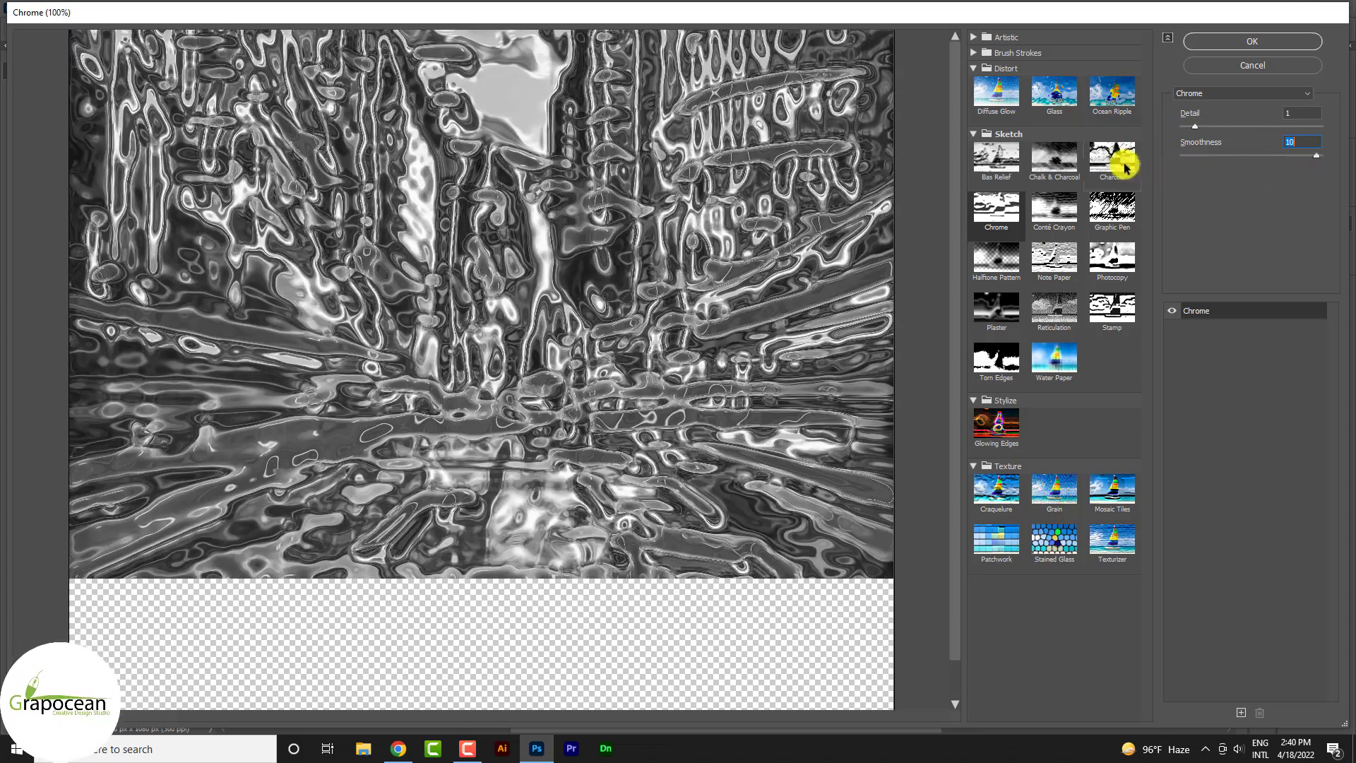
left_click(1117, 160)
left_click(1127, 266)
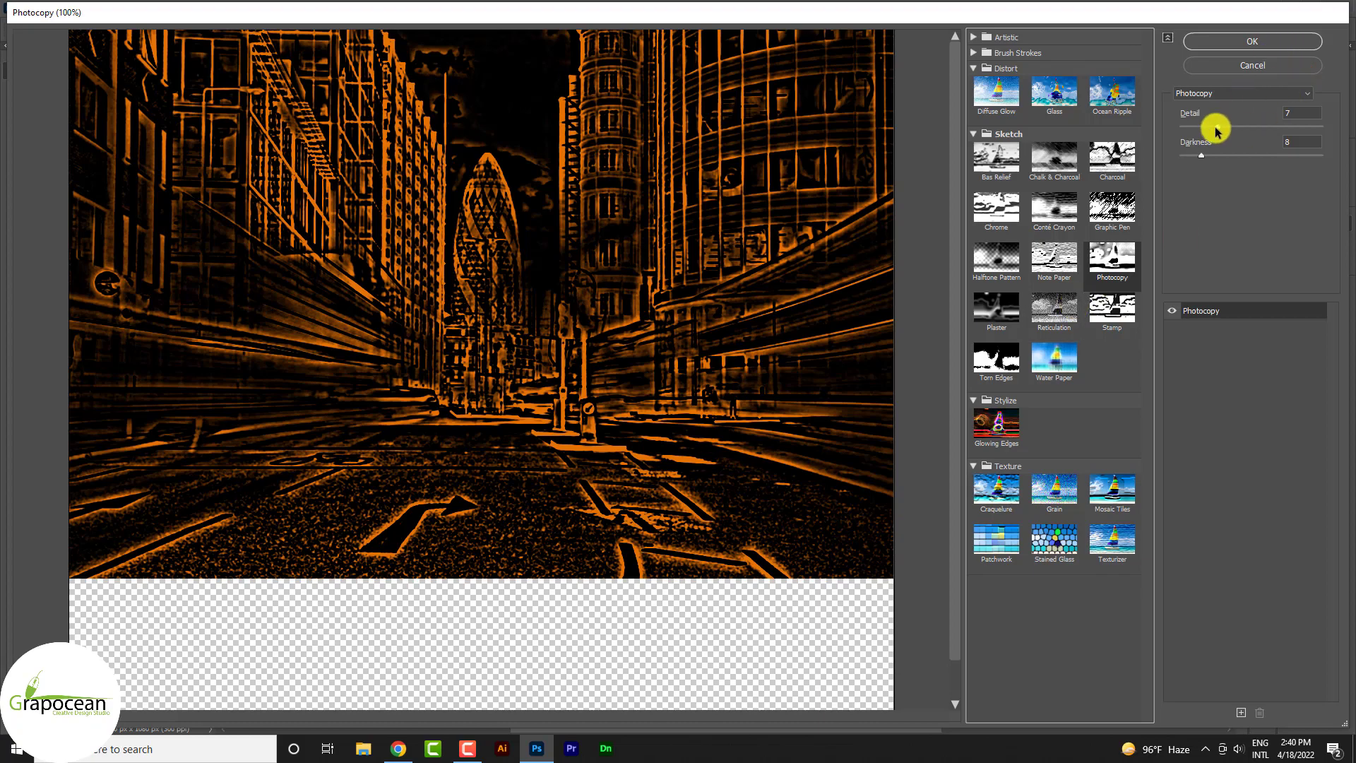
mouse_move(1216, 131)
left_mouse_down()
mouse_move(1307, 128)
mouse_move(1159, 127)
mouse_move(1181, 132)
left_mouse_up()
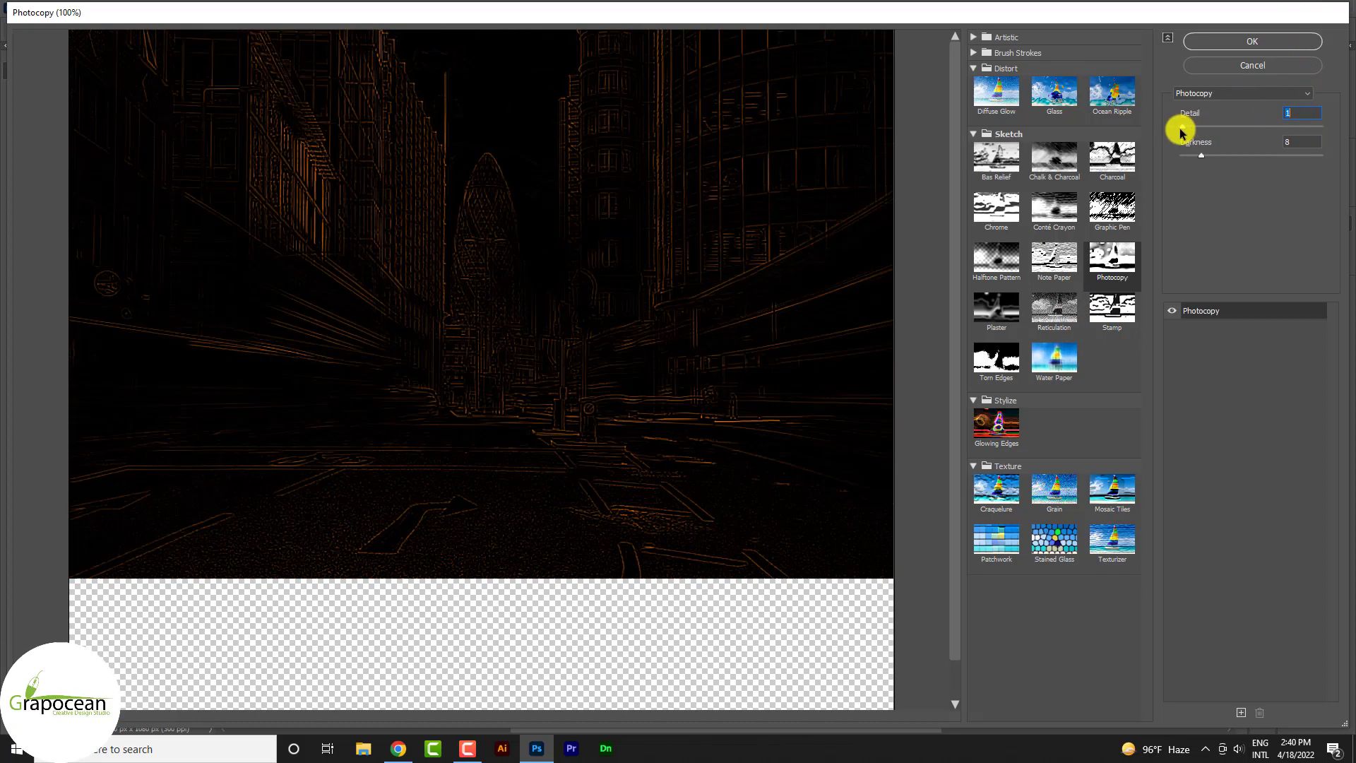
left_click(1248, 43)
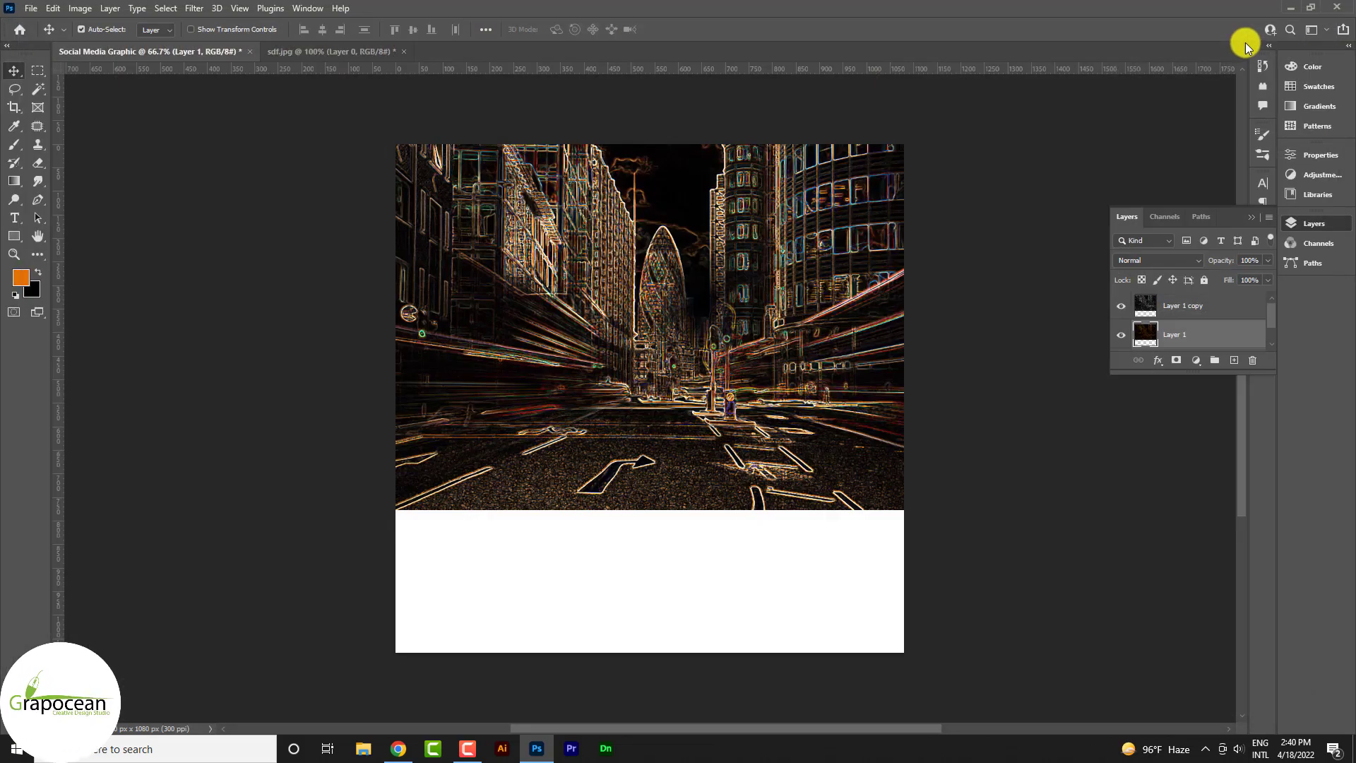
Set Layer 1 copy to Soft Light and convert both photo layers into a smart object
left_click(1183, 305)
left_click(1166, 260)
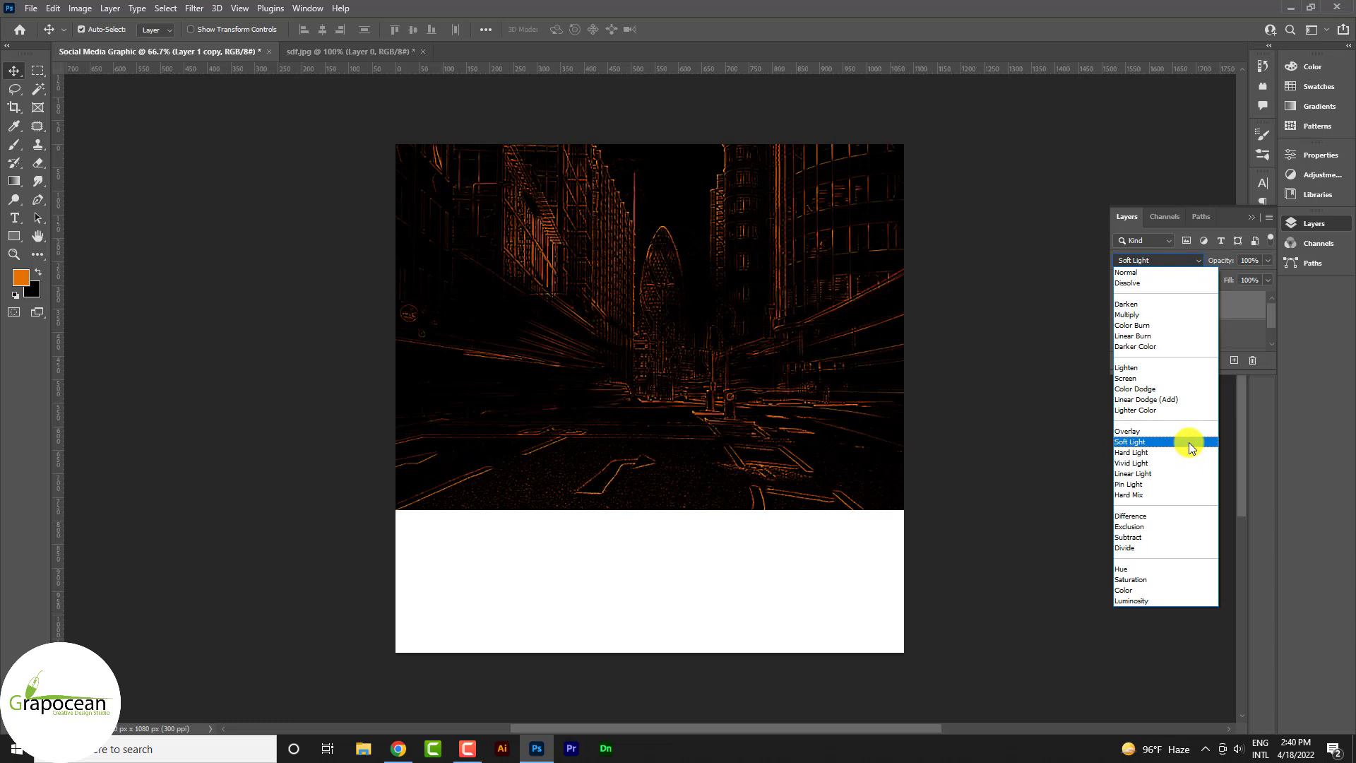
left_click(1188, 443)
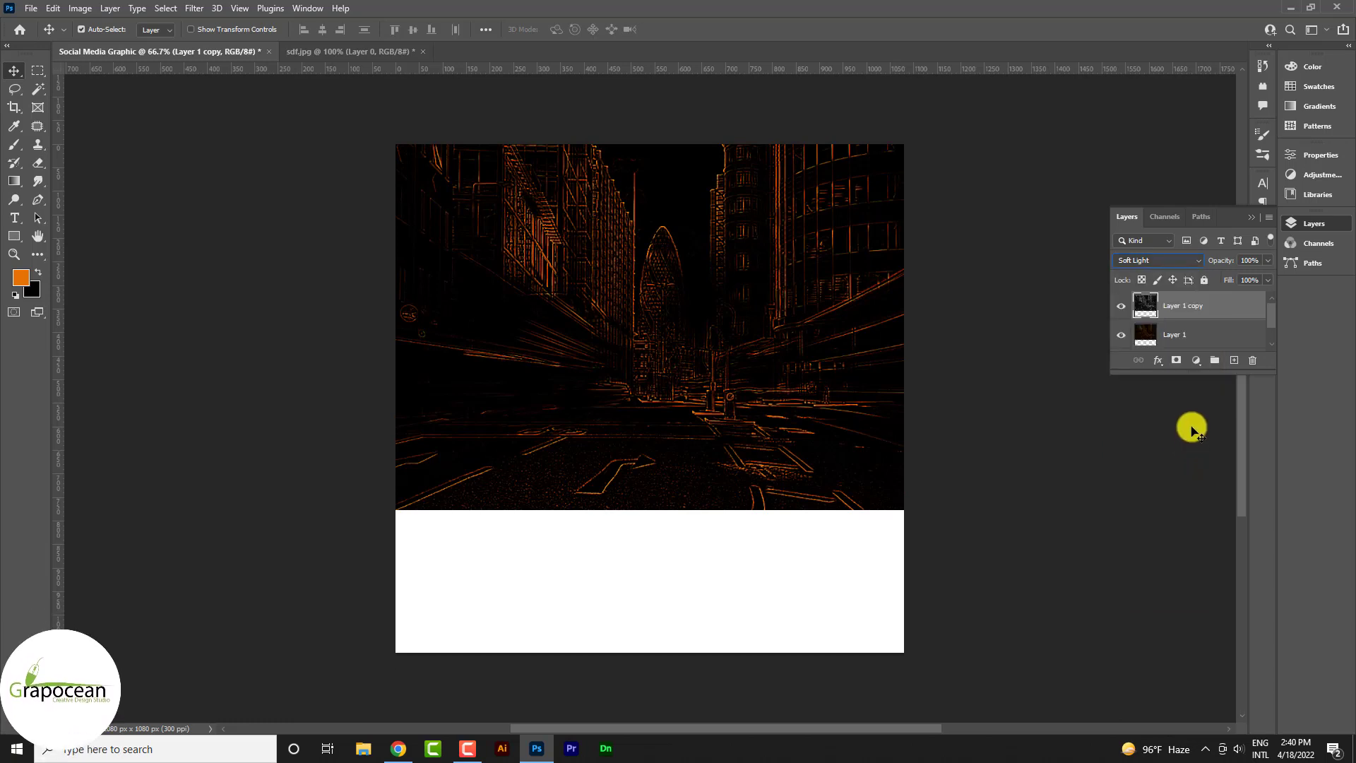
right_click(1190, 337)
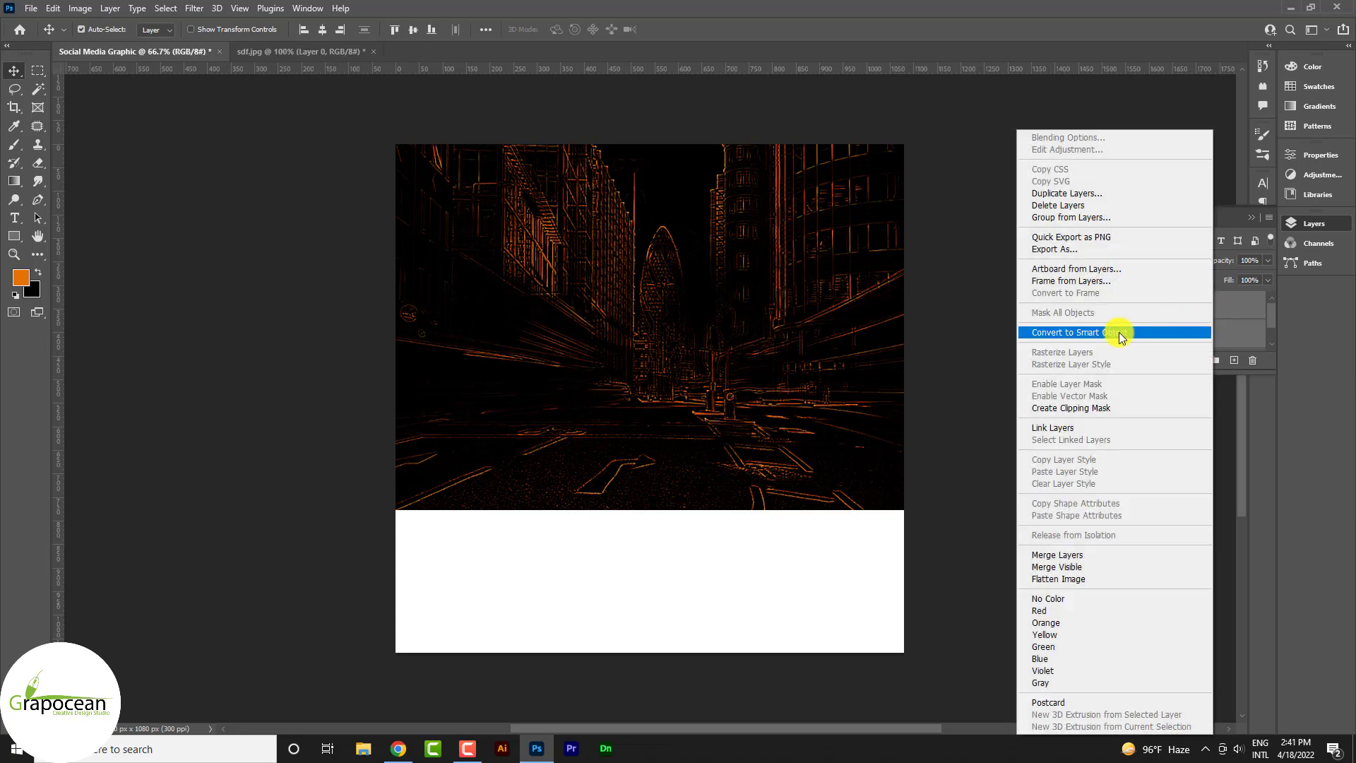
left_click(1119, 332)
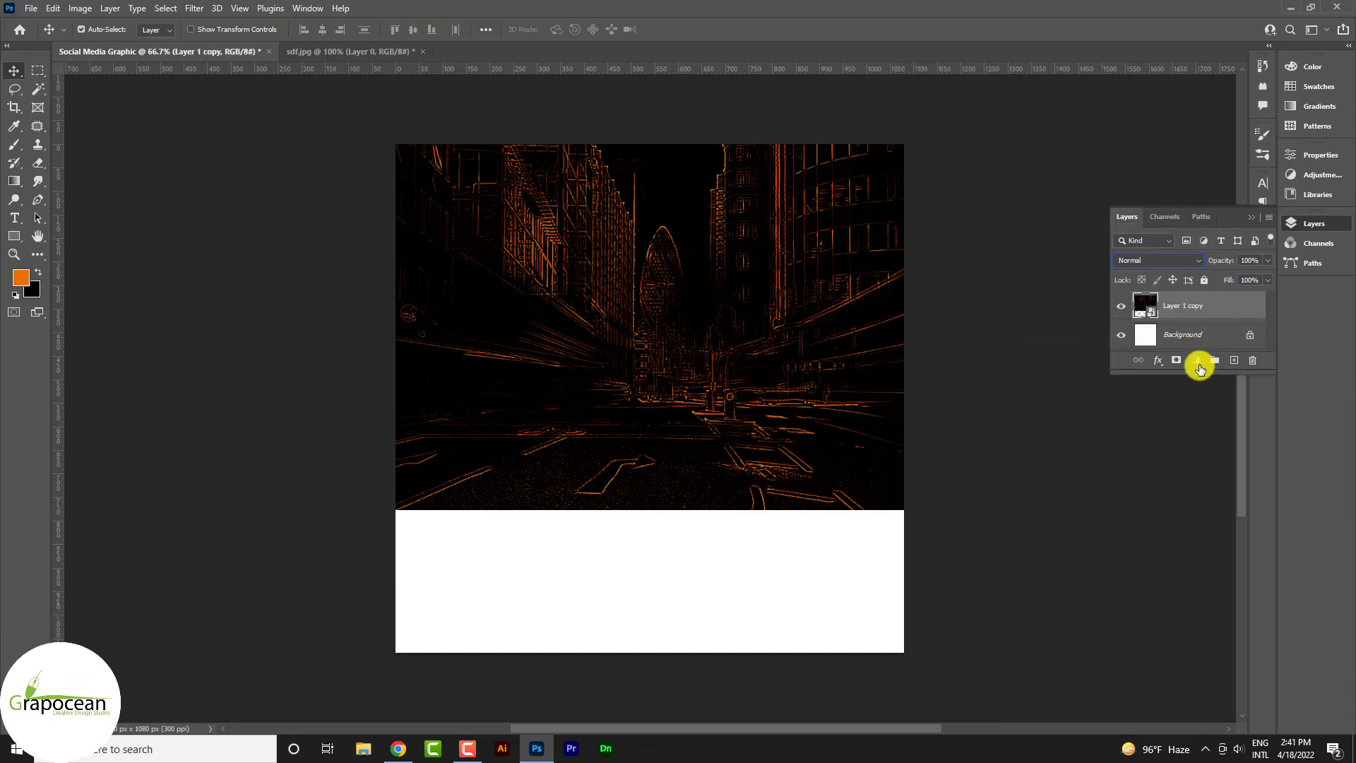
Draw a green rectangle over the left half of the image's top
right_click(14, 236)
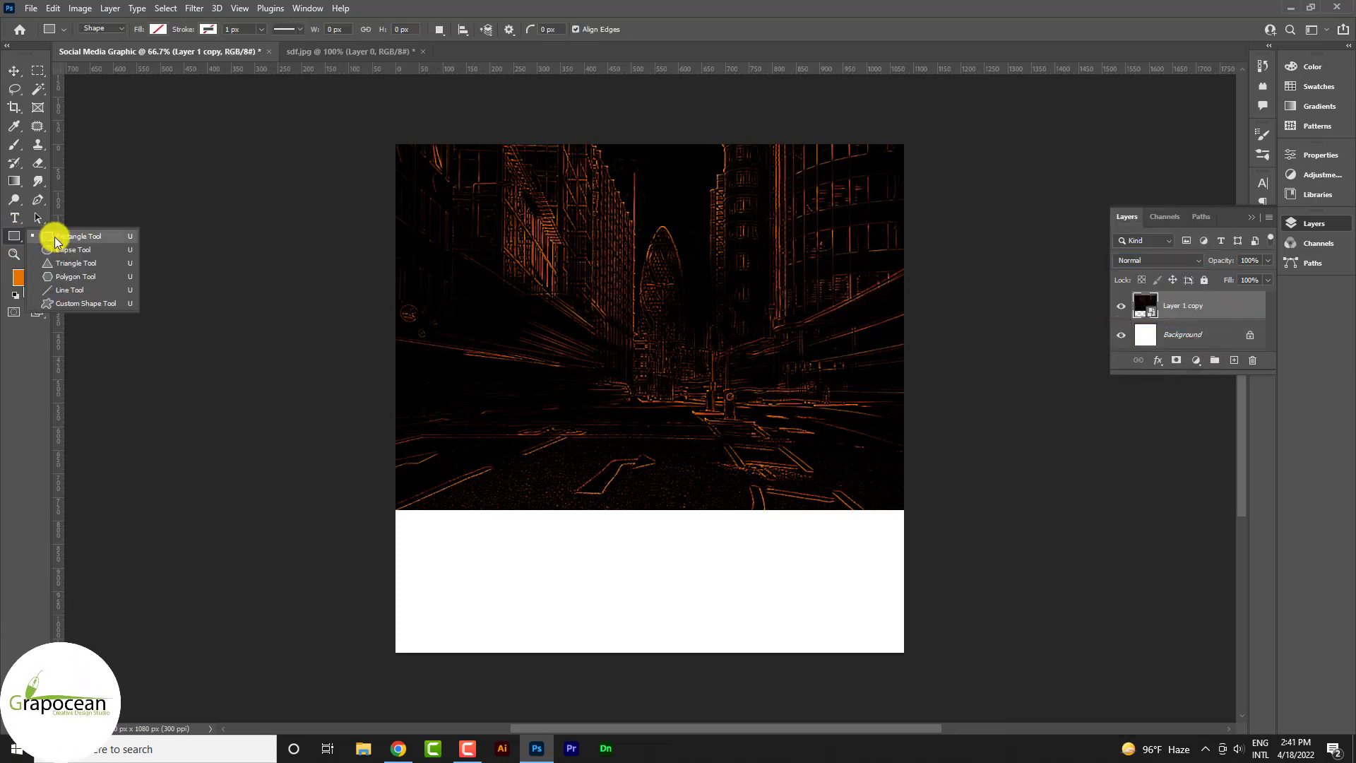
left_click(70, 231)
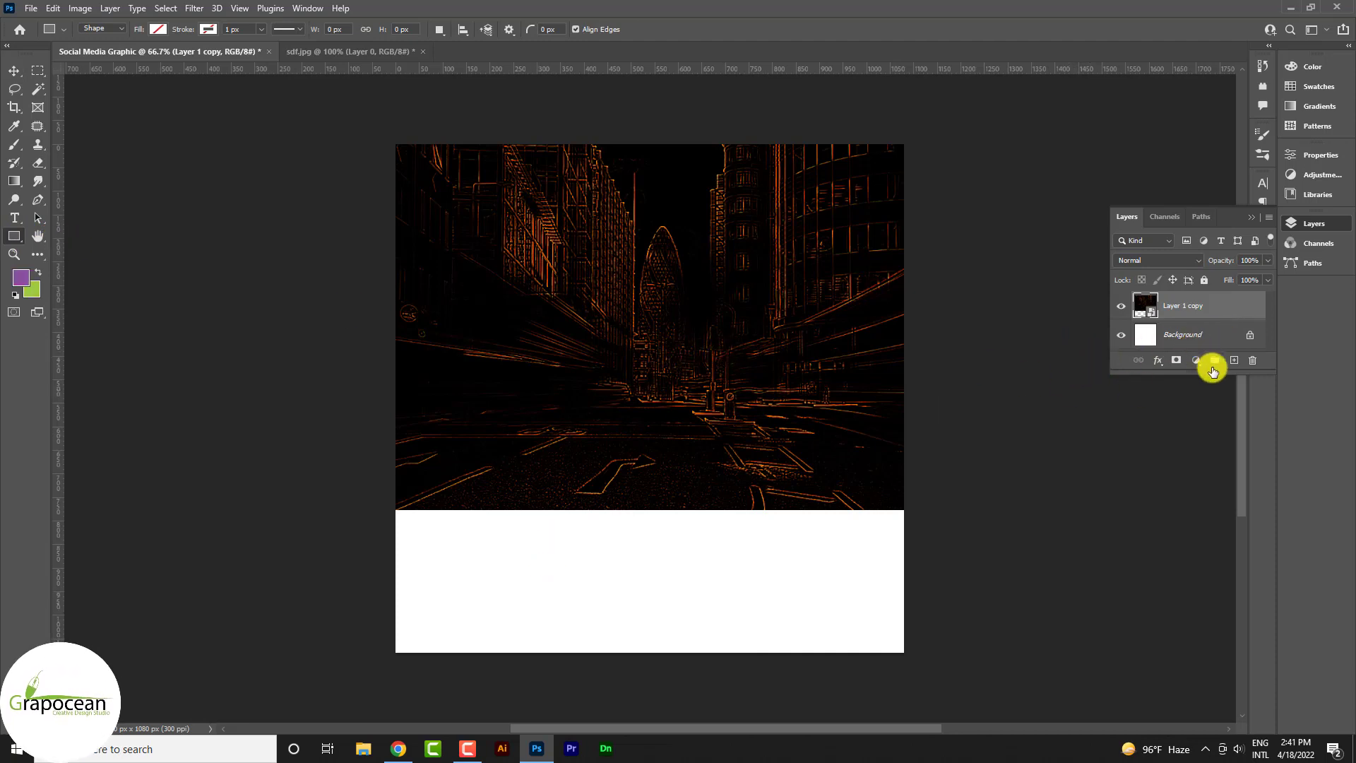
left_click(39, 200)
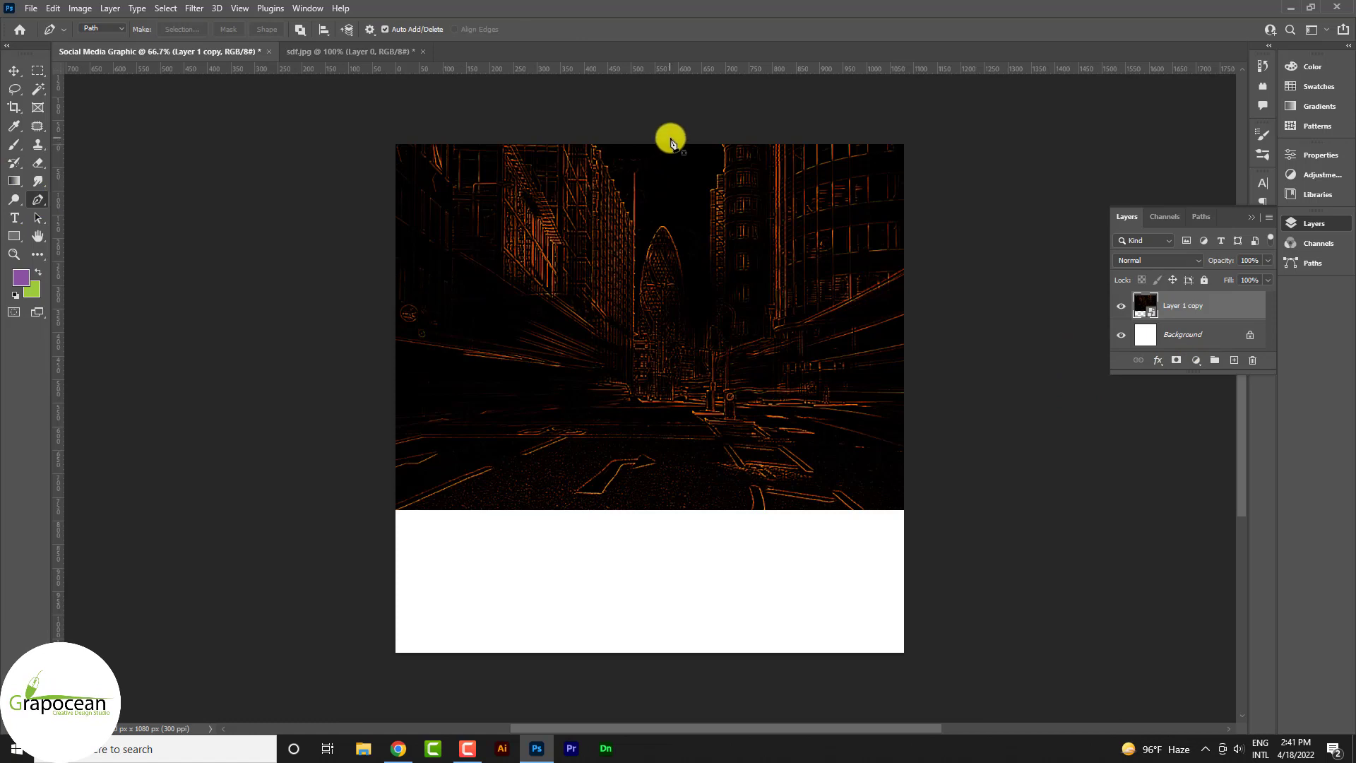
left_click(603, 510, "shift")
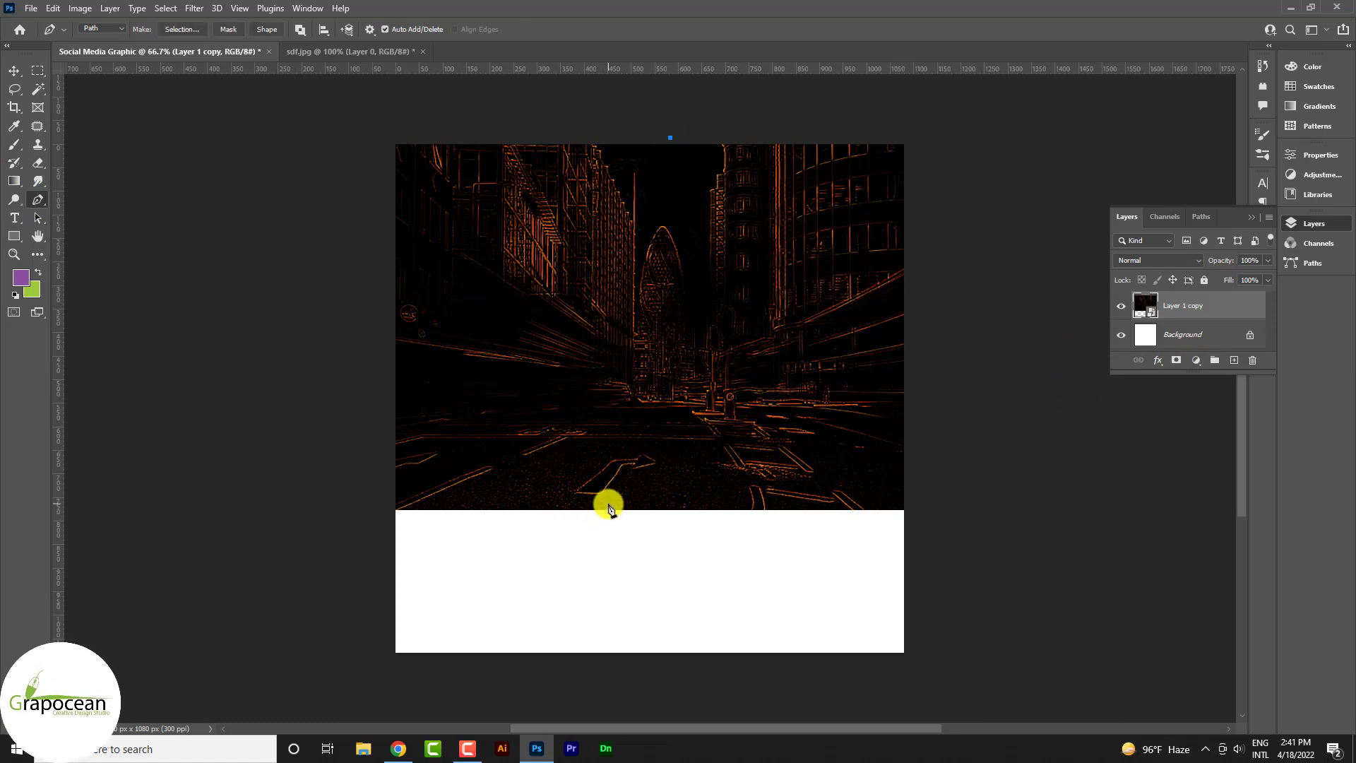
left_click(14, 235)
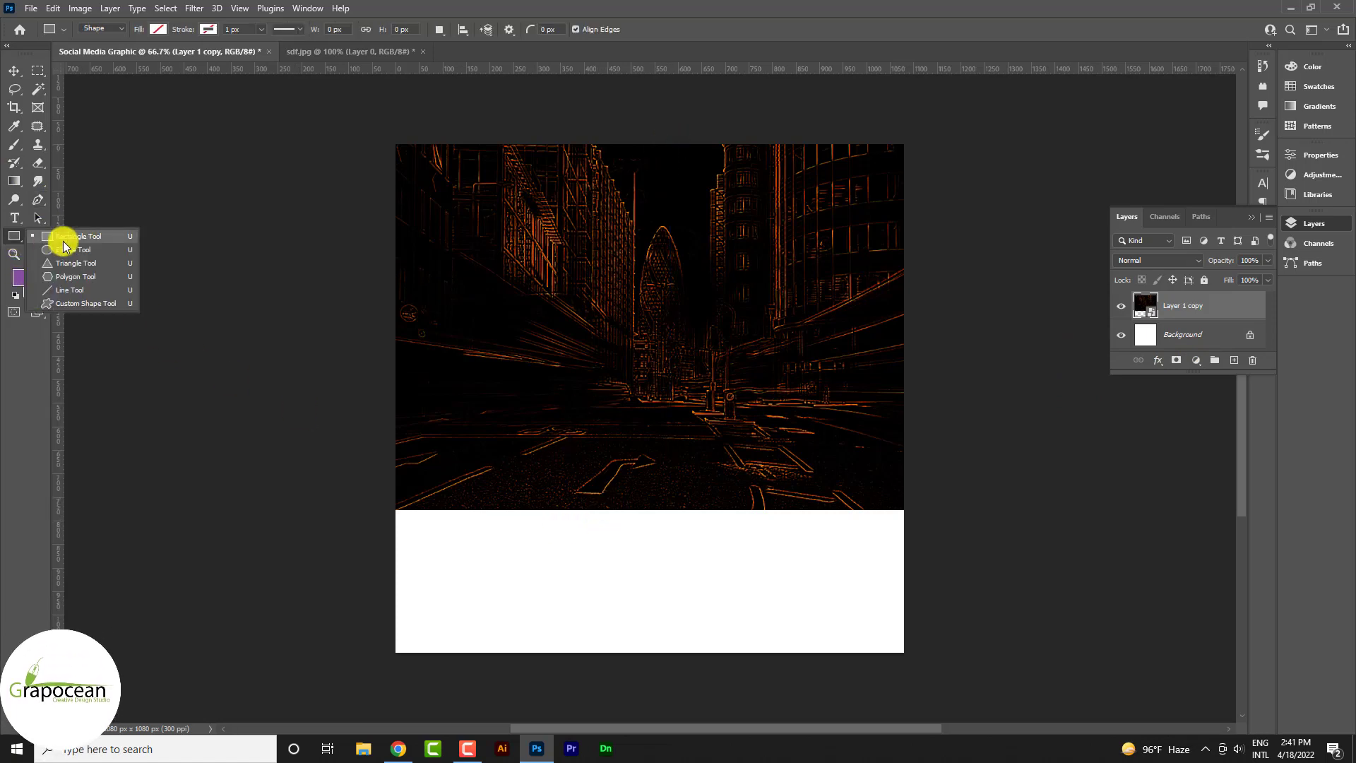
left_click(76, 238)
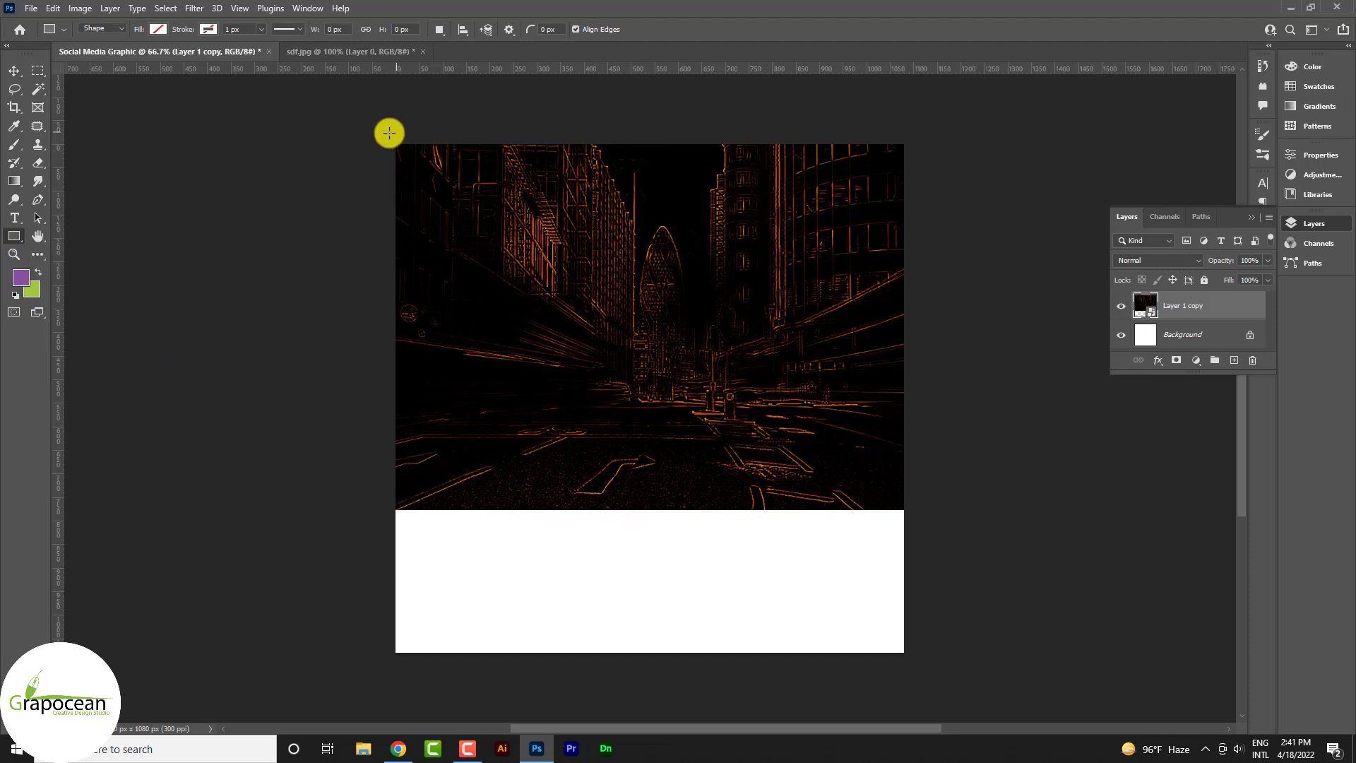
mouse_move(356, 130)
left_mouse_down()
mouse_move(627, 520)
mouse_move(665, 513)
left_mouse_up()
left_click(158, 29)
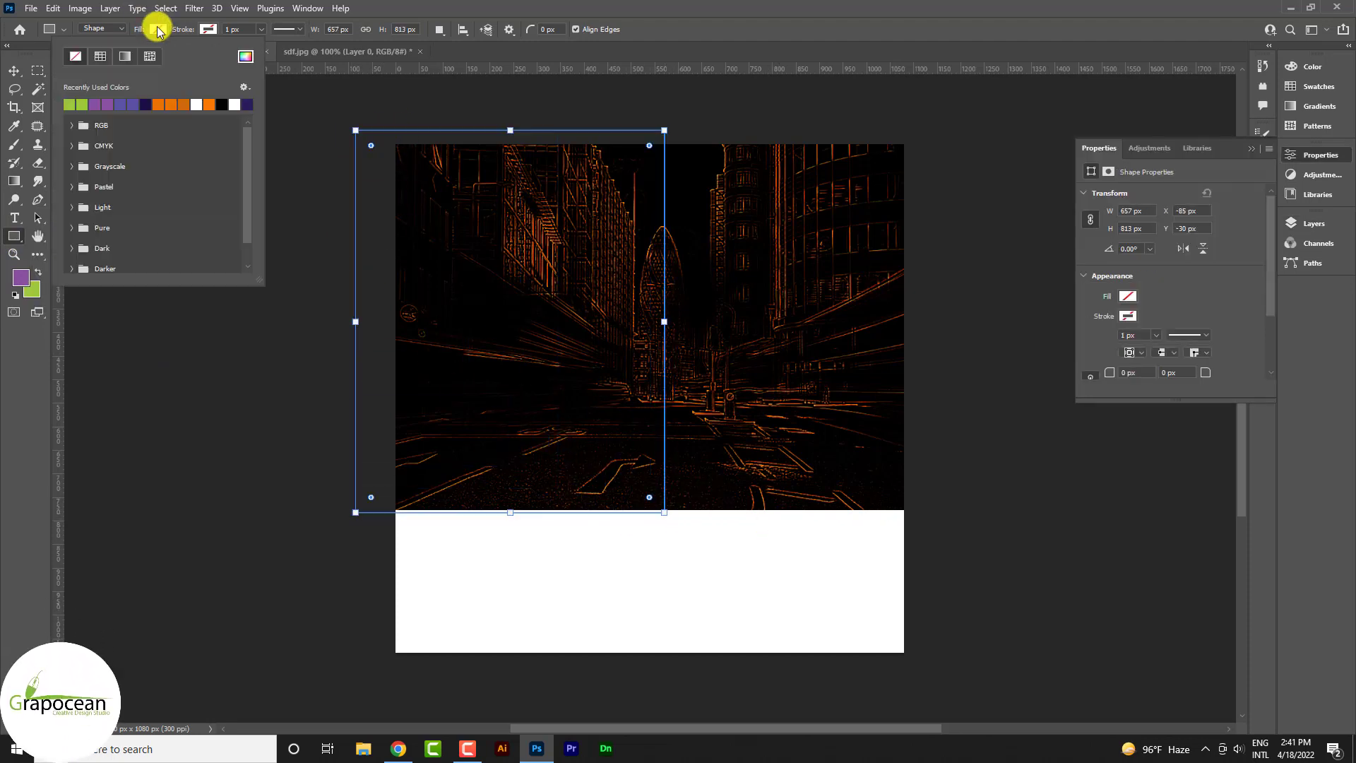
left_click(95, 104)
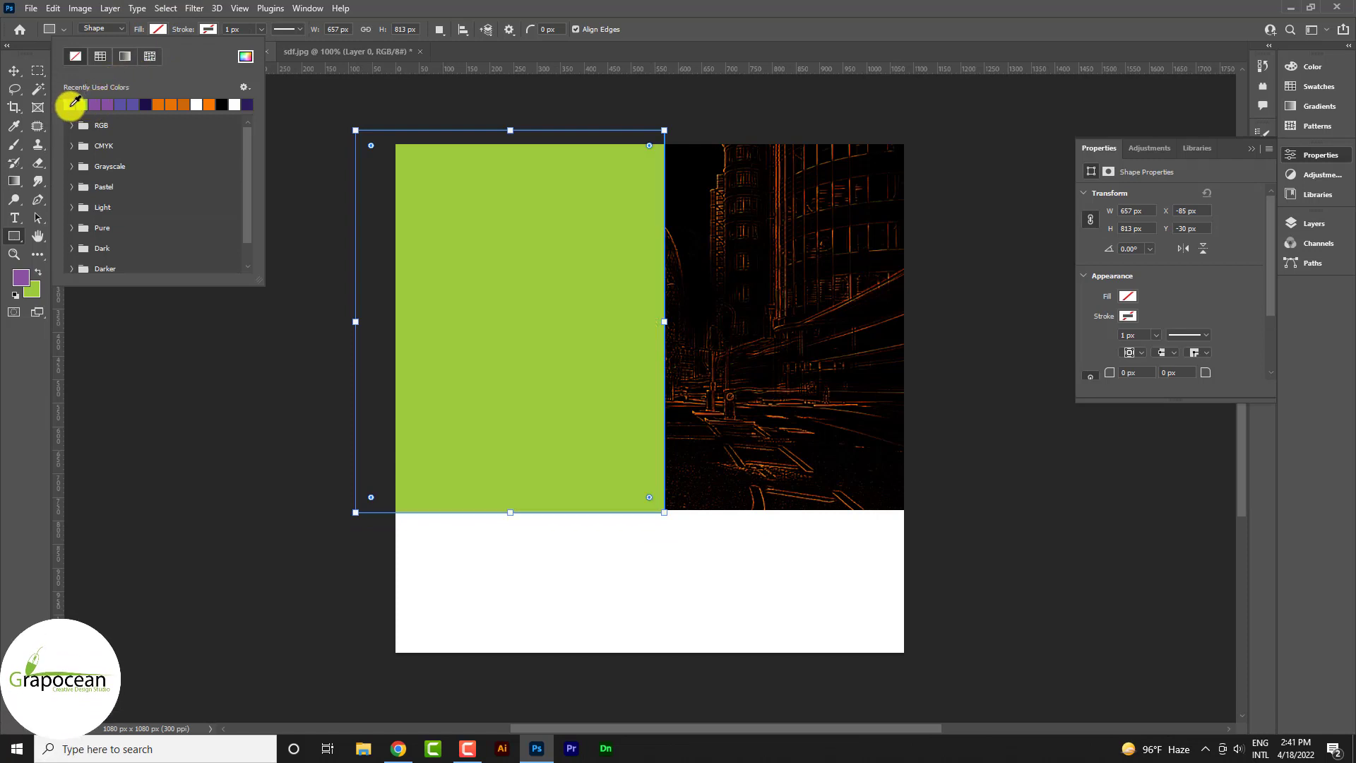
Duplicate the rectangle to the right half, align both edge to edge, and fill the copy purple
left_click(13, 71)
left_click_drag(670, 299, 882, 336)
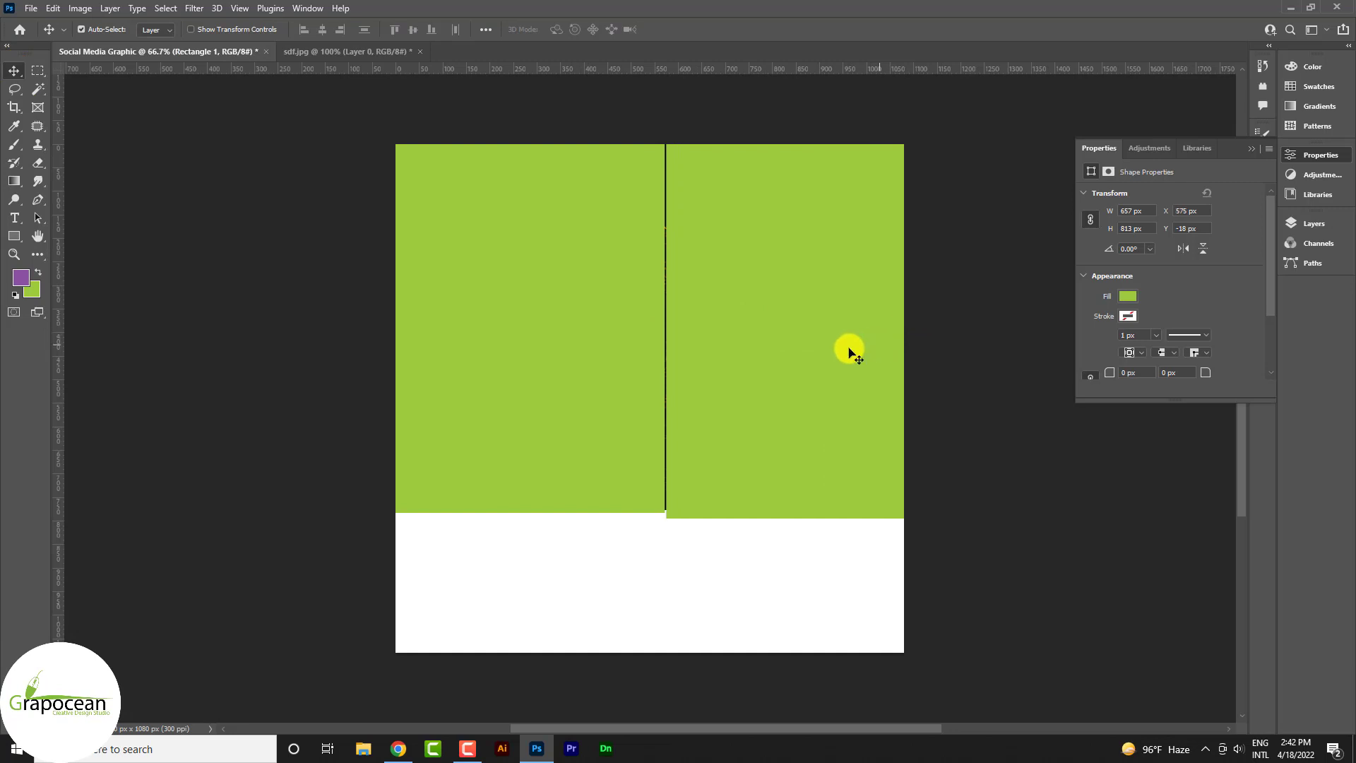
scroll(847, 353, "up", 3)
left_click_drag(787, 407, 786, 398)
left_click_drag(422, 359, 679, 400)
left_click(687, 393)
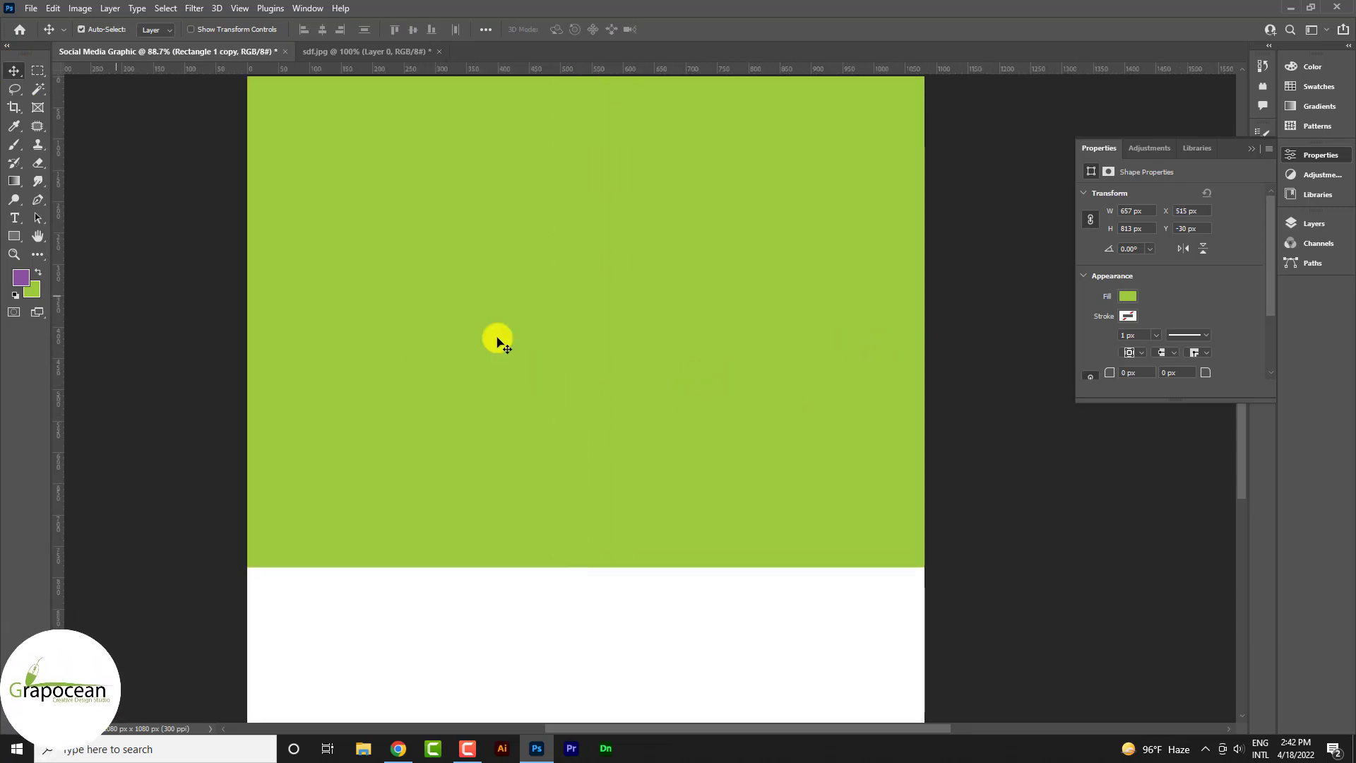
left_click(1128, 296)
left_click(1130, 370)
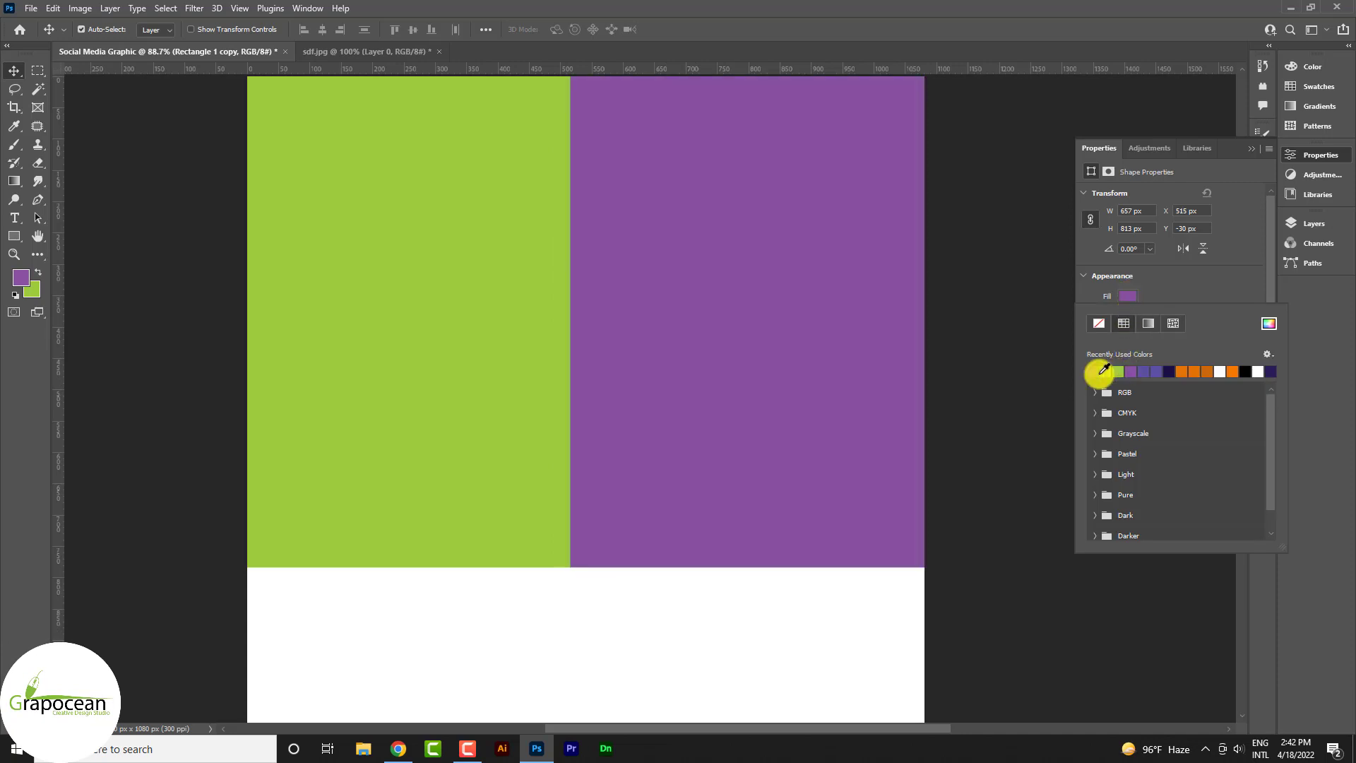
key("Return")
scroll(448, 260, "down", 3)
left_click(788, 398)
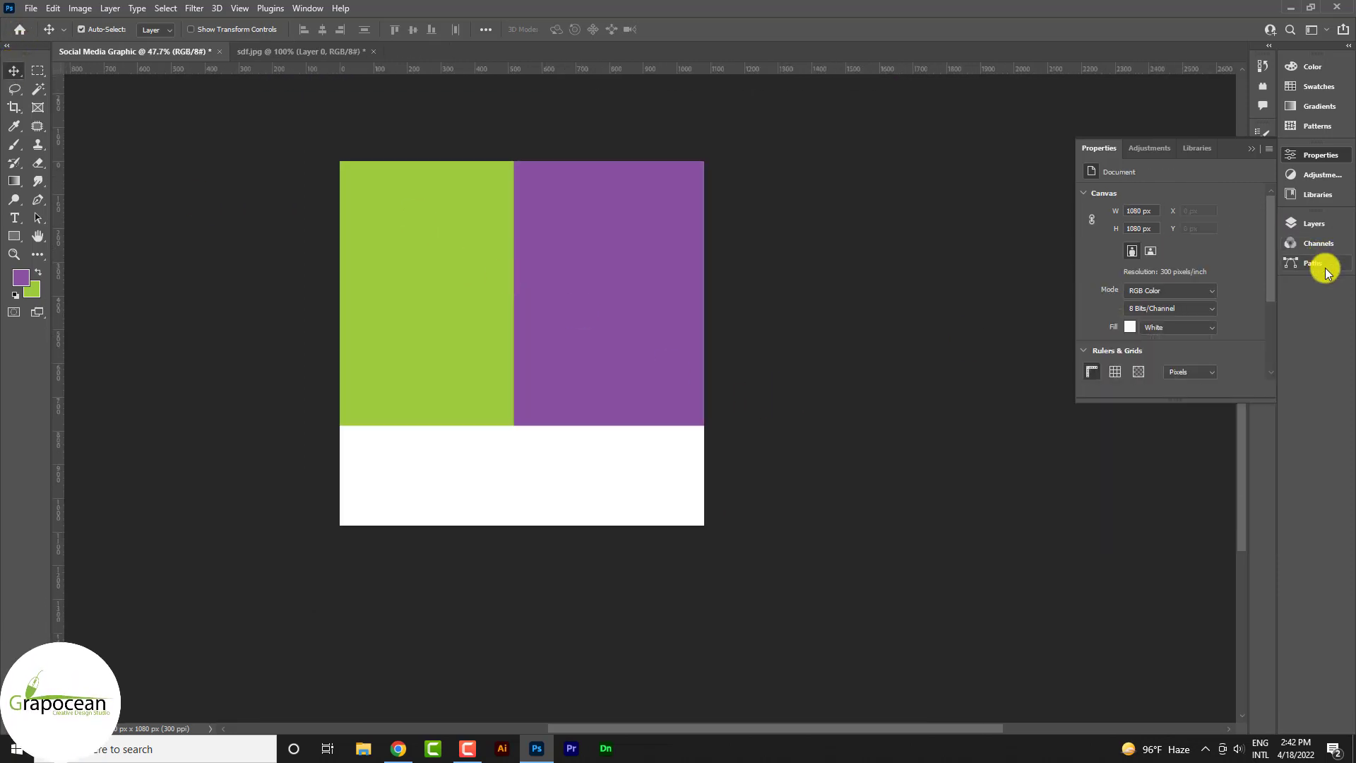
Try Difference blending on the purple rectangle and Exclusion on the green one
left_click(1315, 225)
left_click(1232, 300)
left_click(1164, 261)
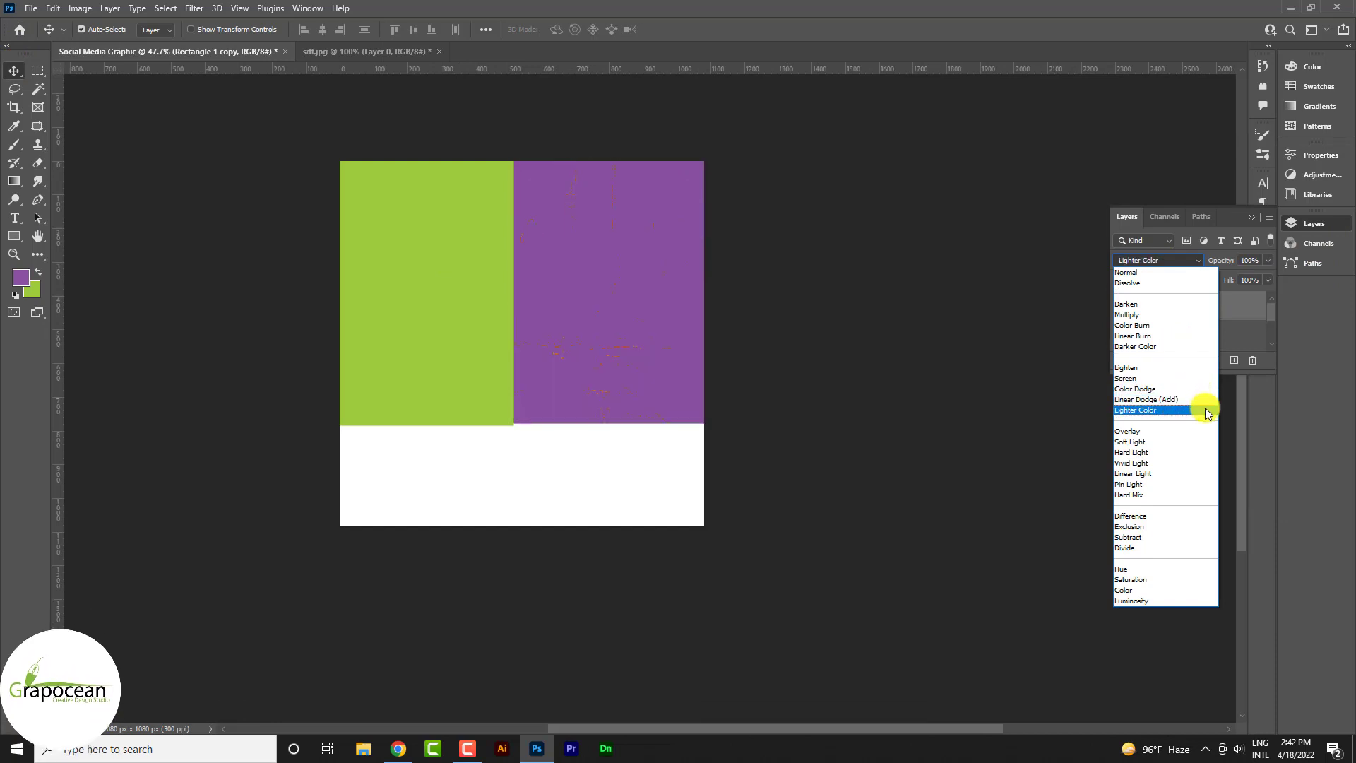
left_click(1214, 515)
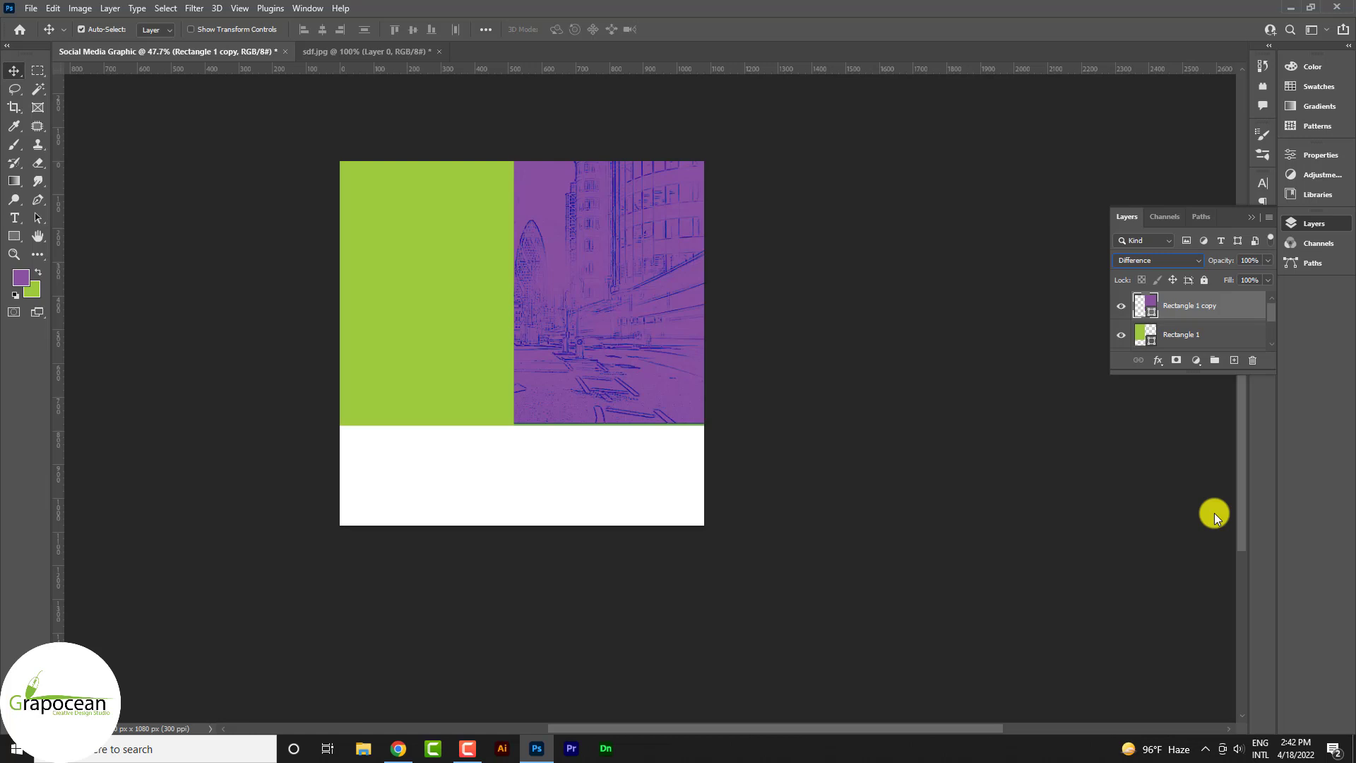
left_click(427, 296)
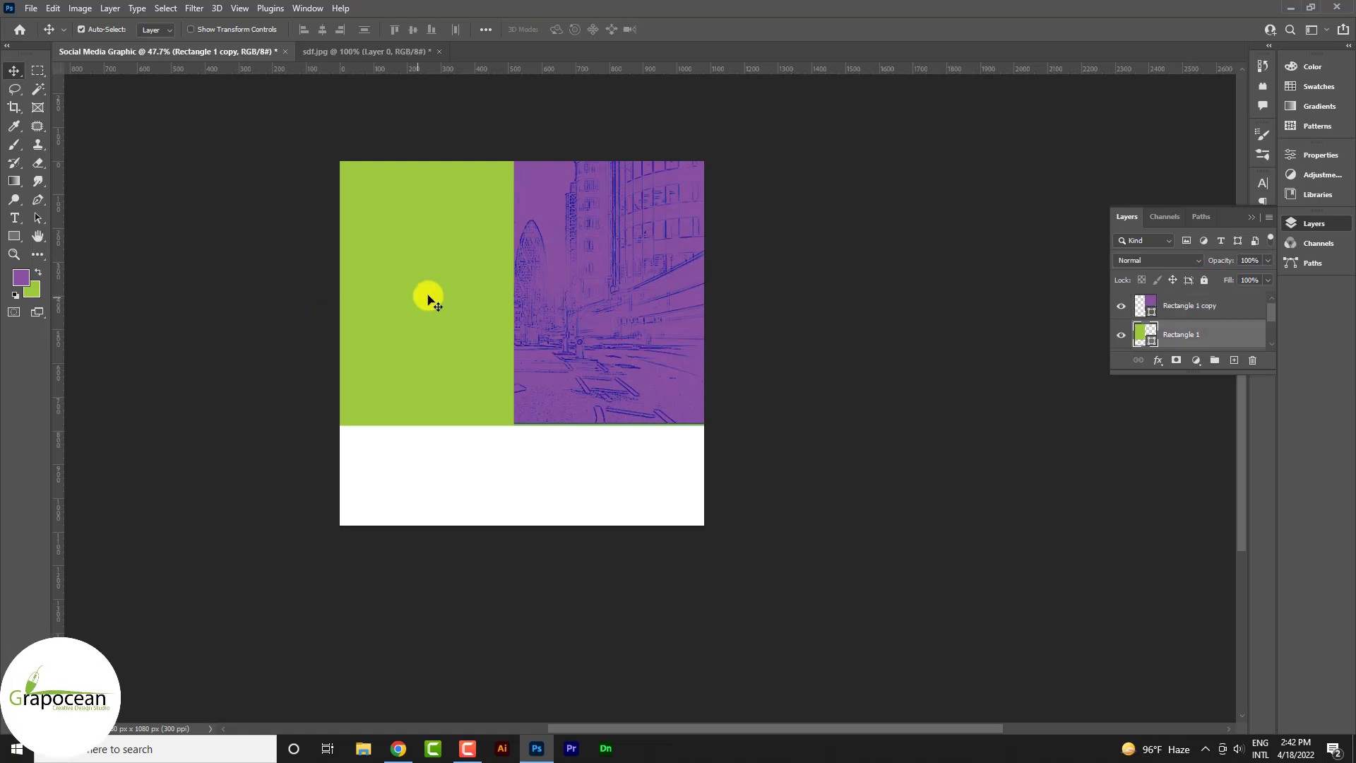
left_click(1155, 260)
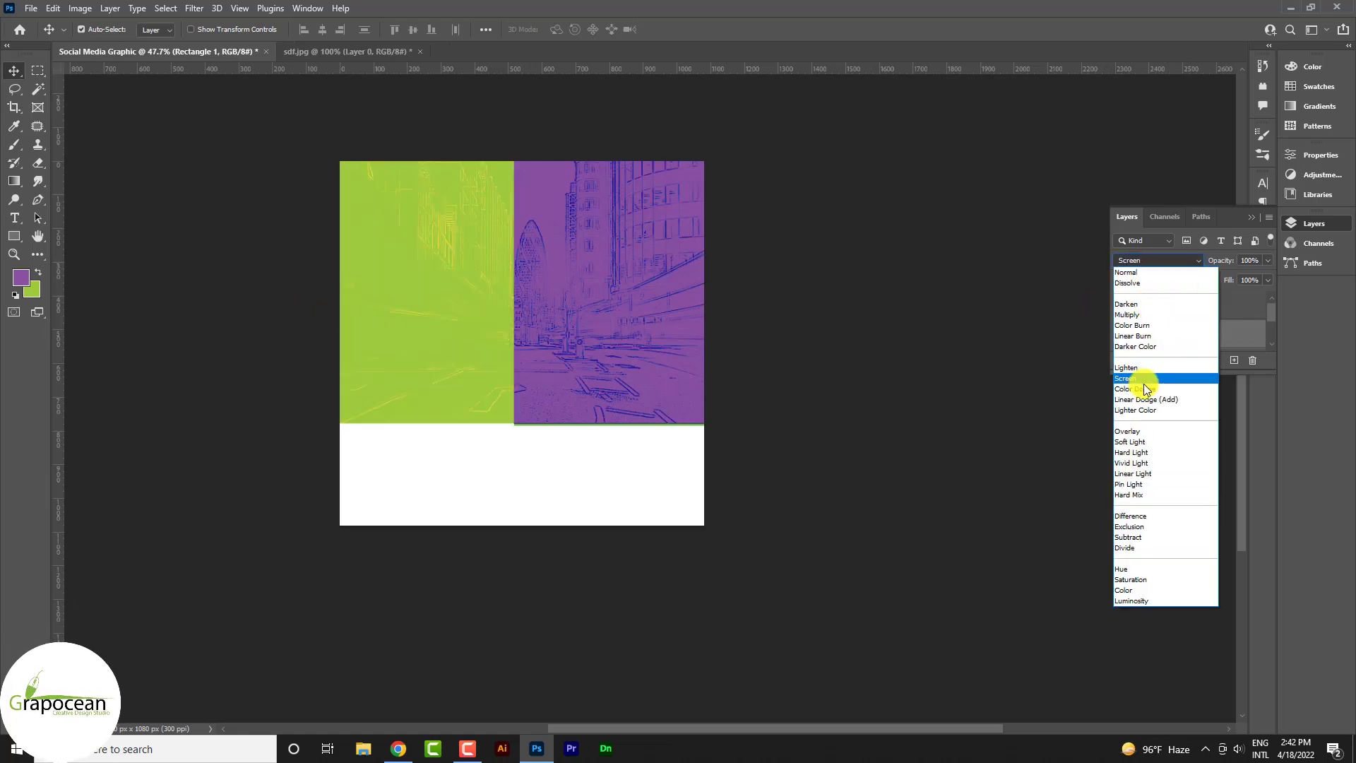
left_click(1154, 527)
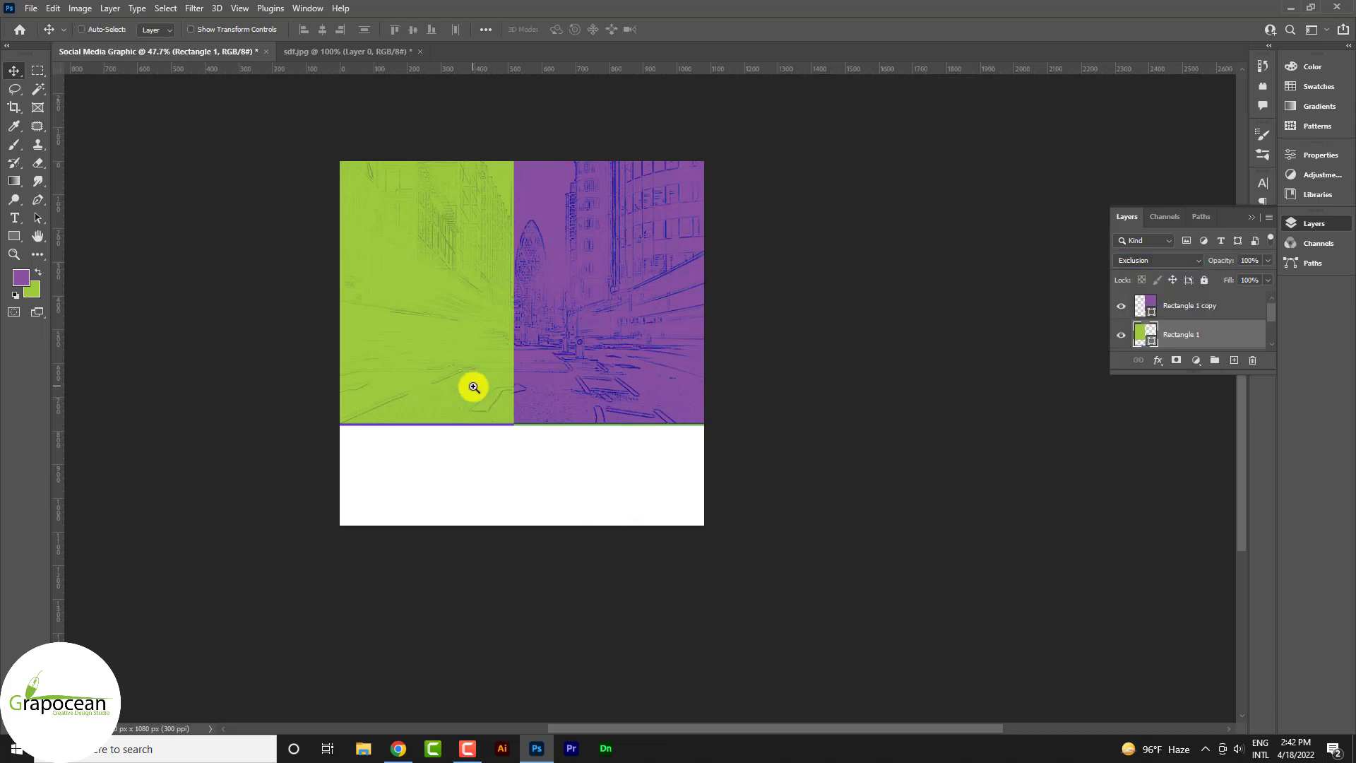
Nudge the purple rectangle, then duplicate both rectangles with Normal blending at 63% opacity
left_click(529, 378)
left_click(1198, 313)
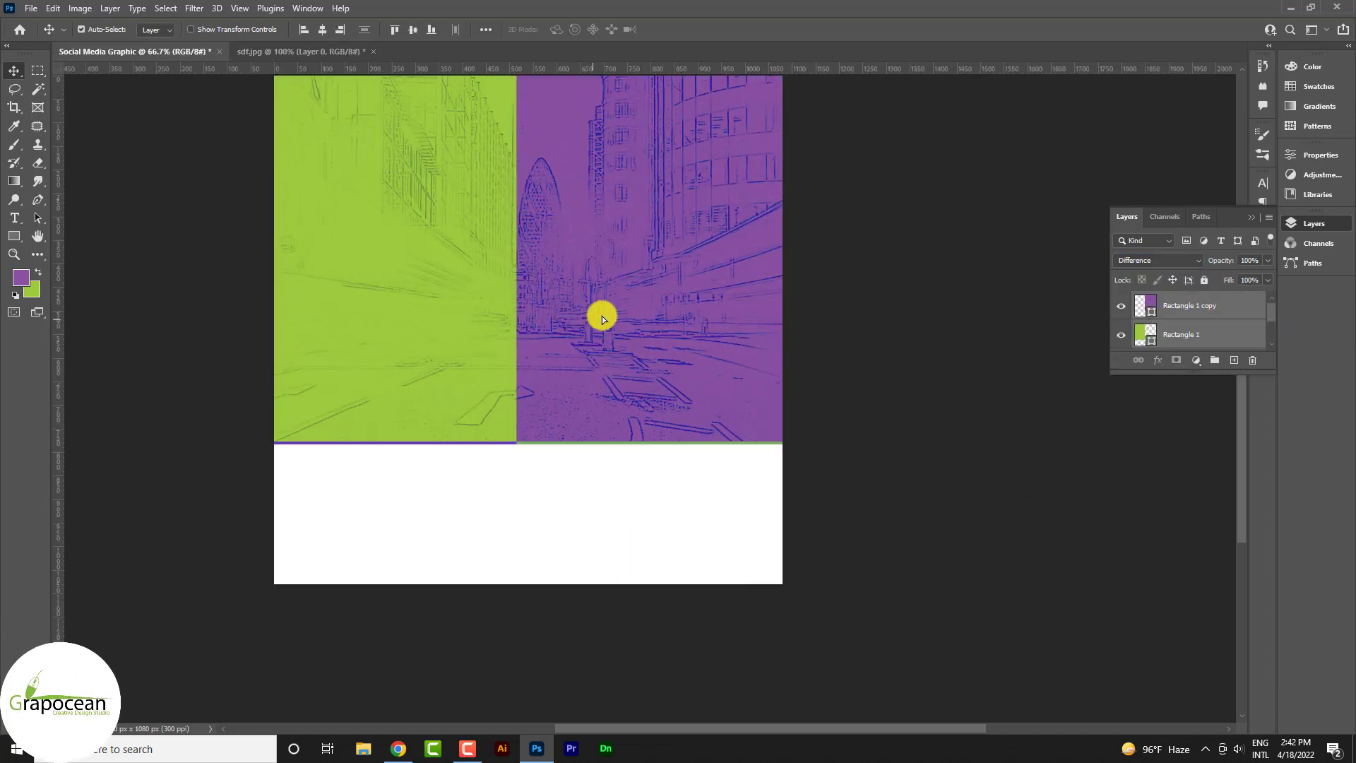
left_click_drag(602, 326, 601, 319)
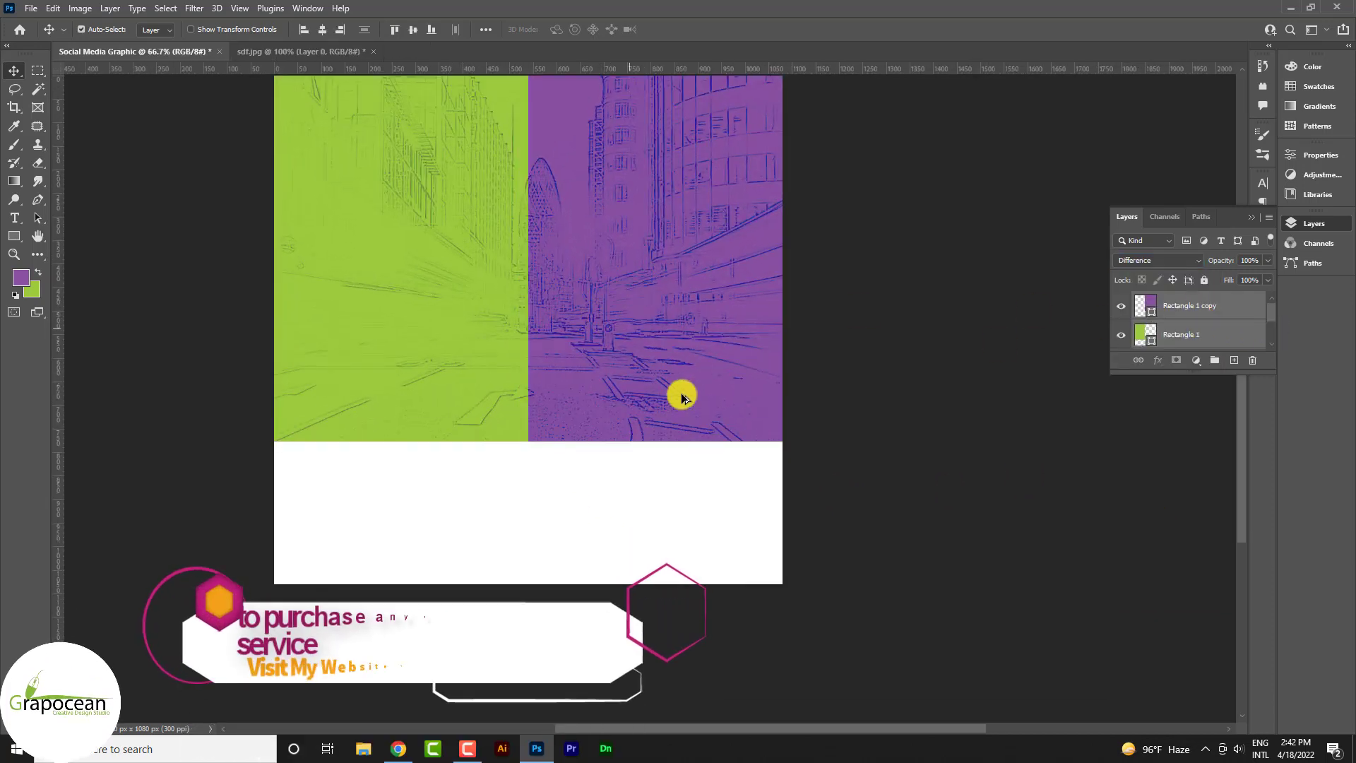
scroll(678, 394, "down", 3)
left_click(1197, 332, "shift")
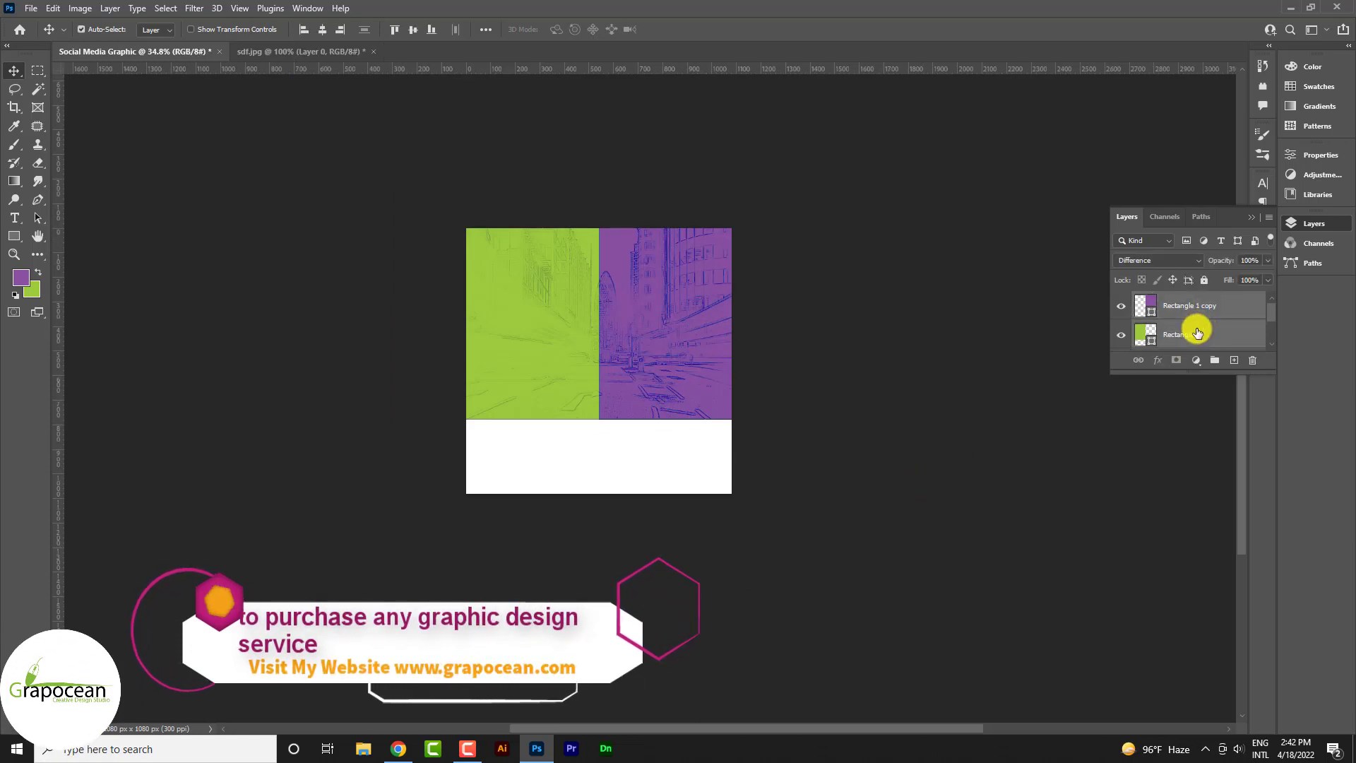
key("ctrl+j")
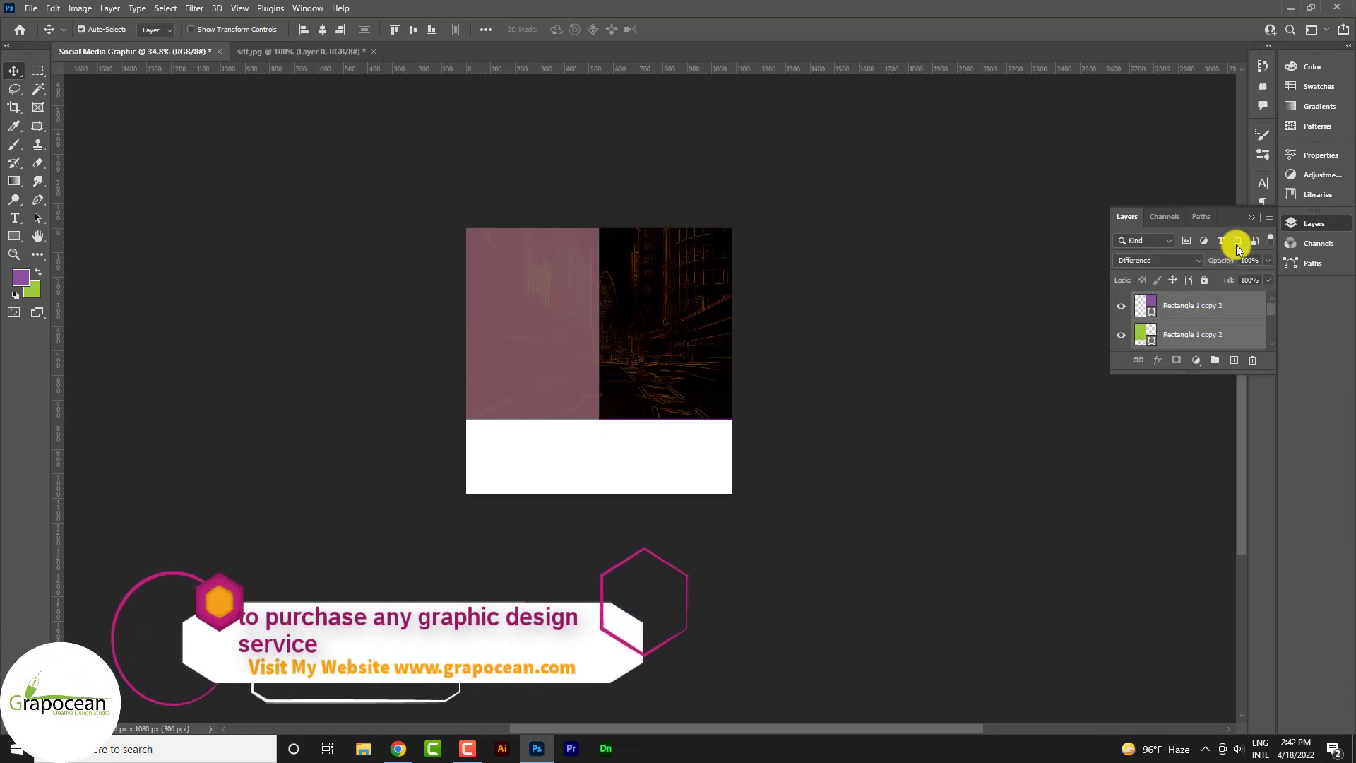
left_click(1158, 259)
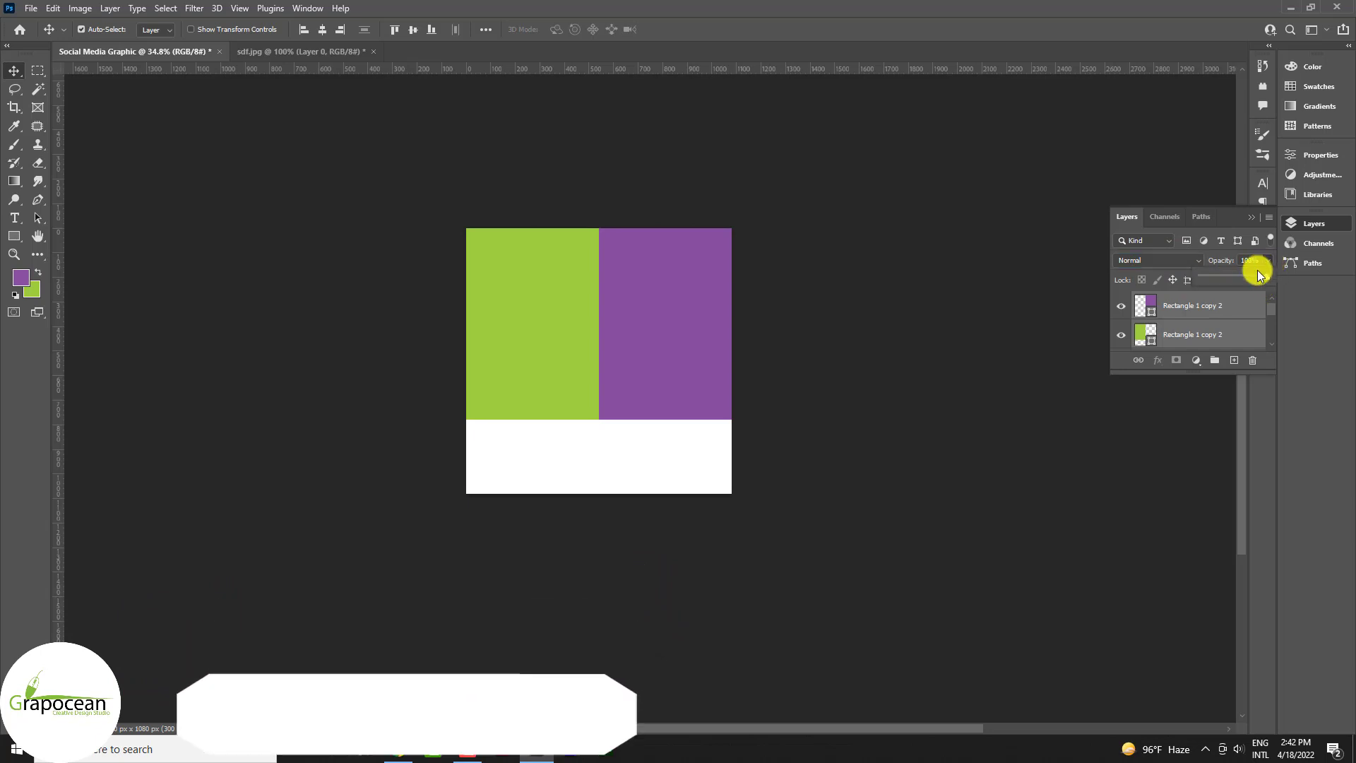
left_click_drag(1267, 260, 1243, 275)
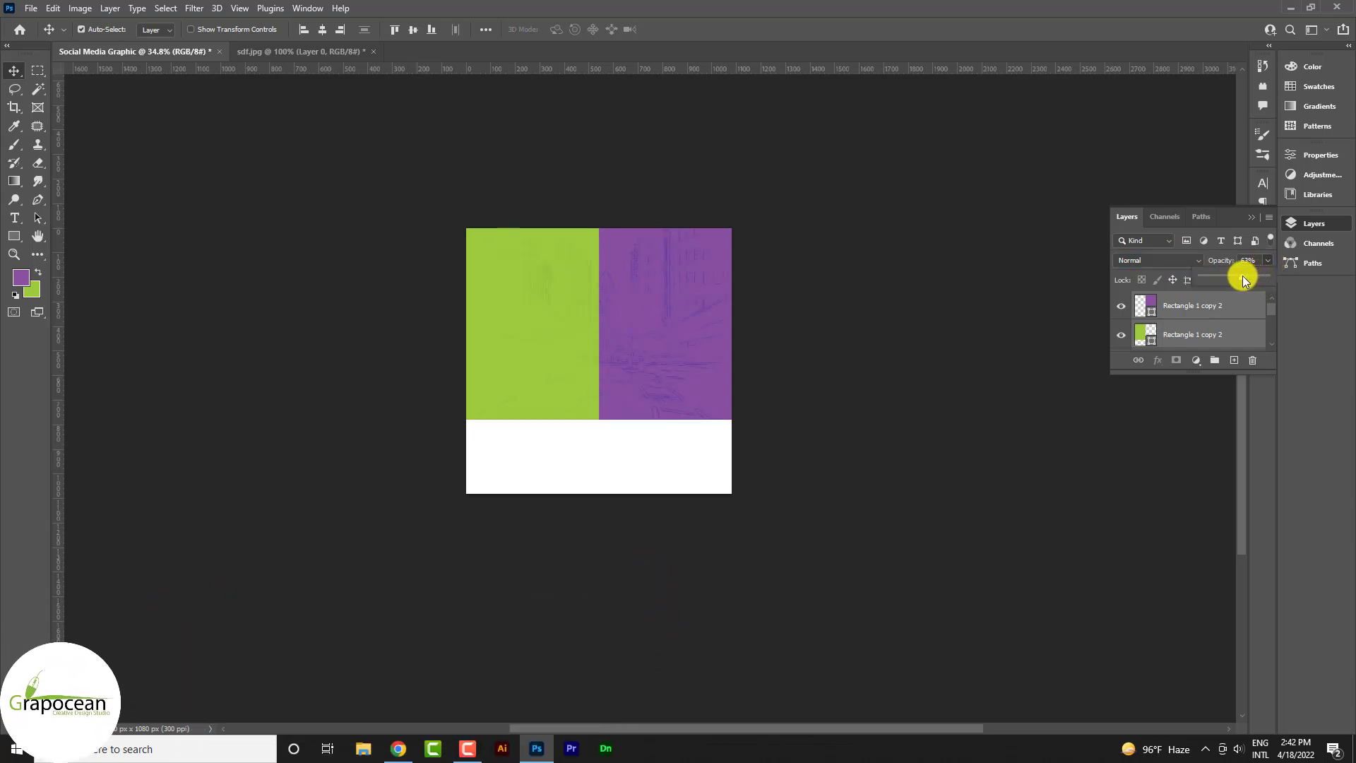
scroll(831, 493, "up", 5, "alt")
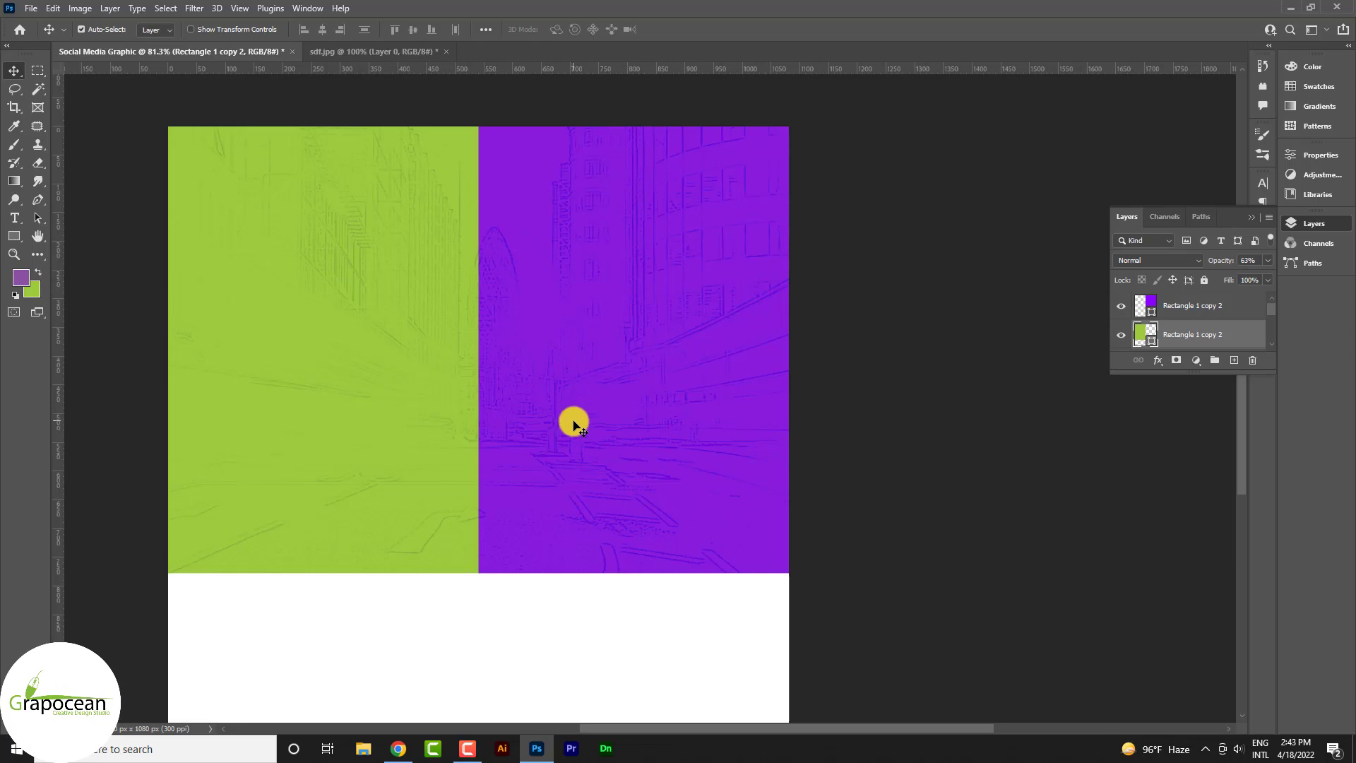
scroll(574, 424, "down", 2, "alt")
left_click(31, 8)
Open both of today's shoe photos from Downloads as separate documents
left_click(35, 39)
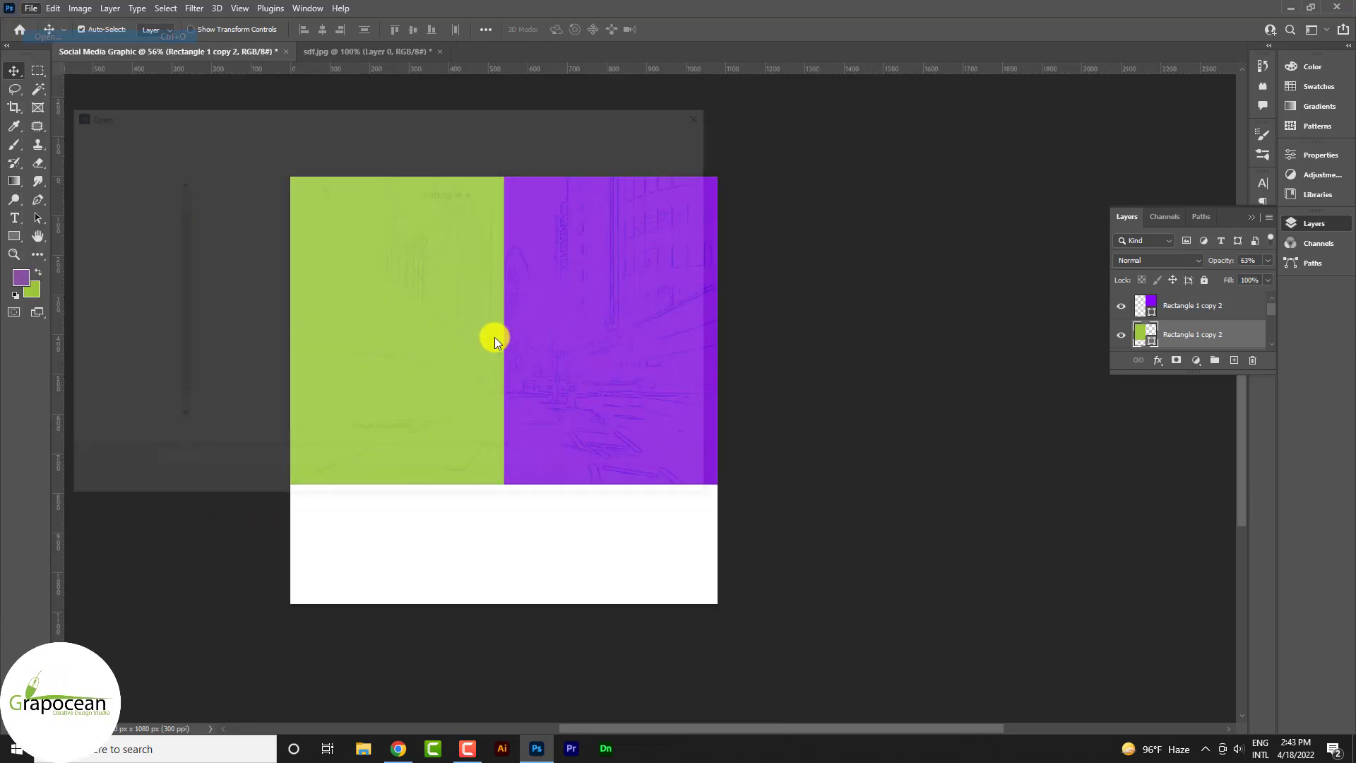
scroll(177, 257, "up", 2)
left_click(118, 227)
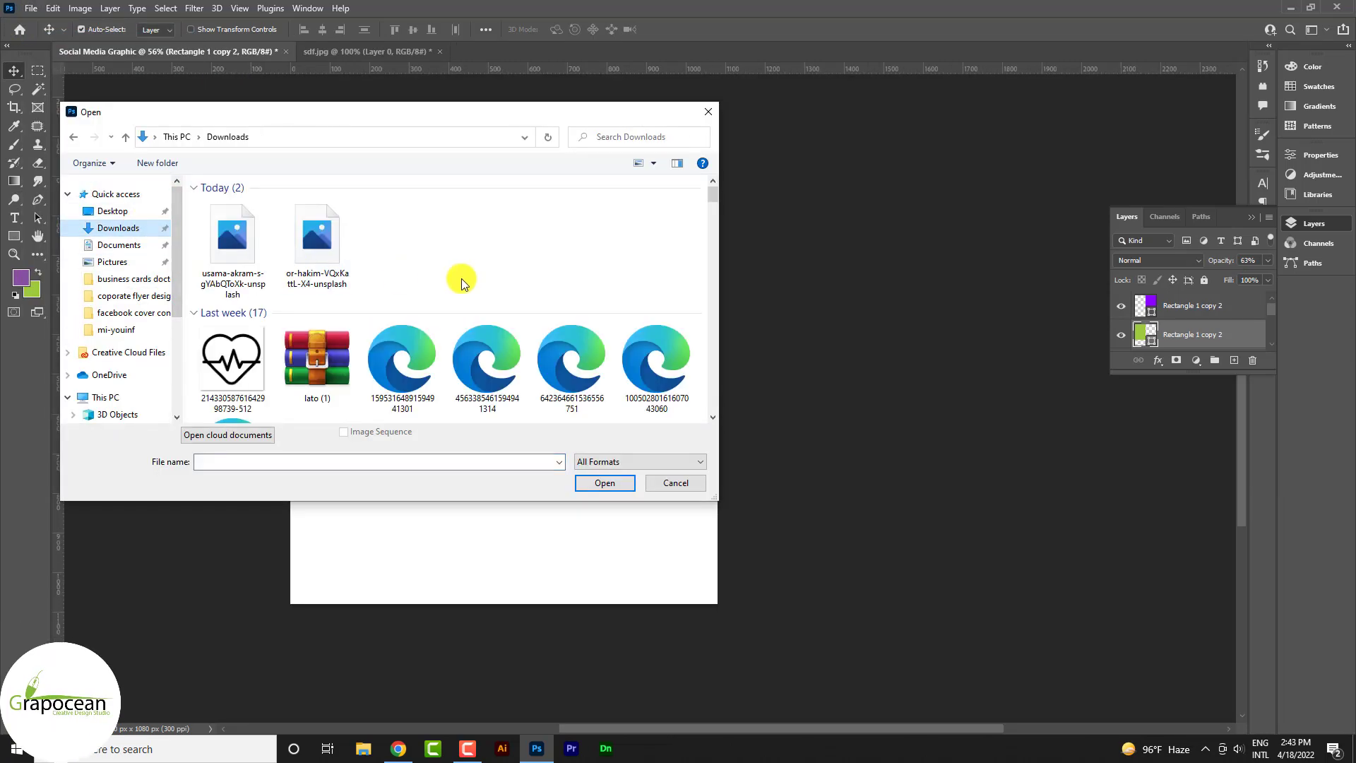
left_click_drag(462, 284, 205, 226)
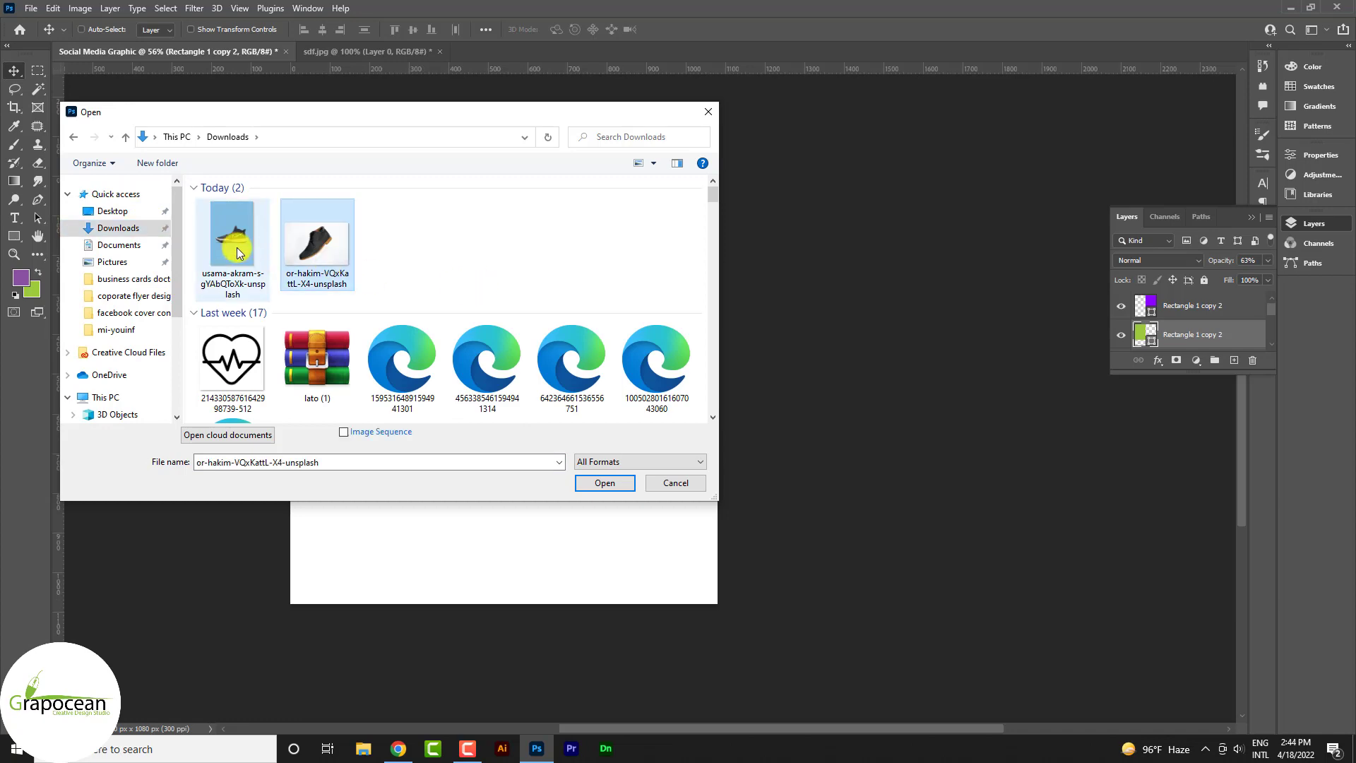
left_click(605, 482)
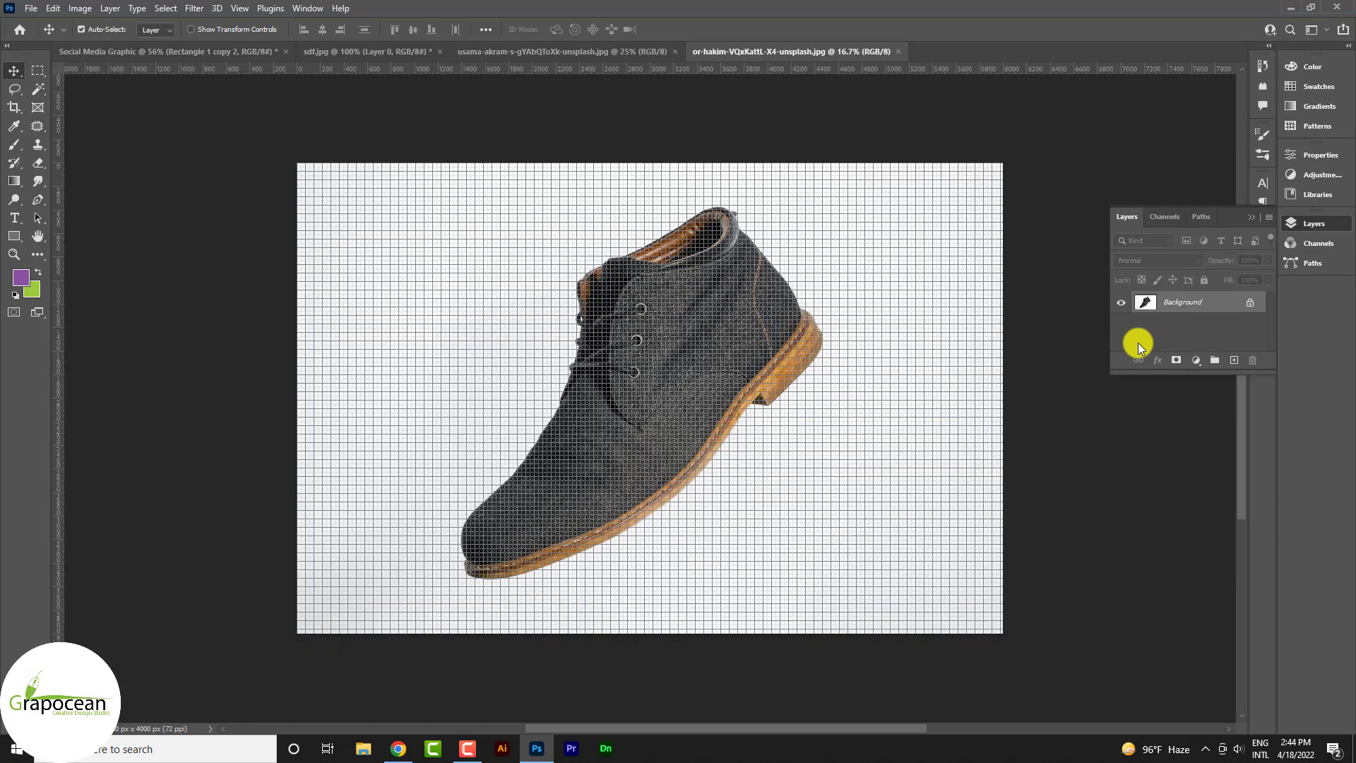
scroll(758, 398, "up", 3)
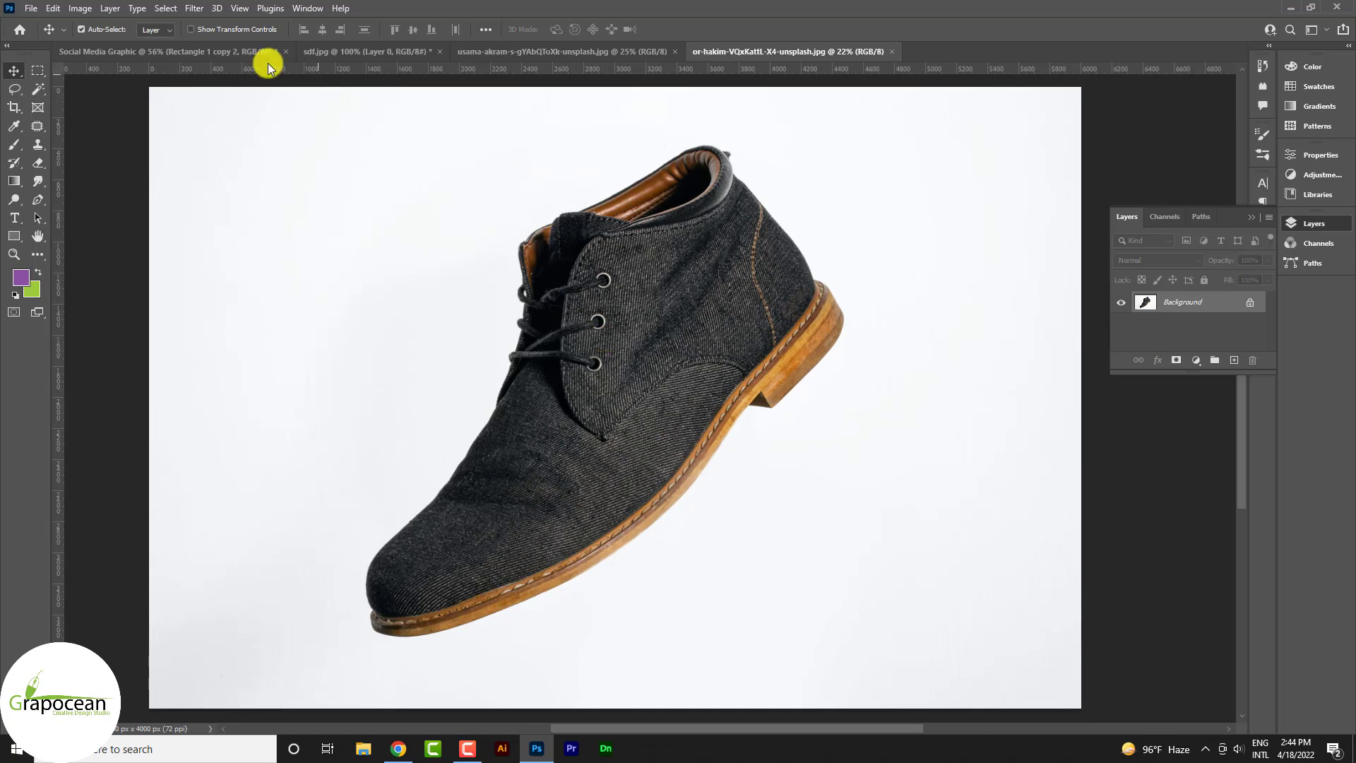
Enter Select and Mask in On White view and start selecting the boot's toe
left_click(37, 70)
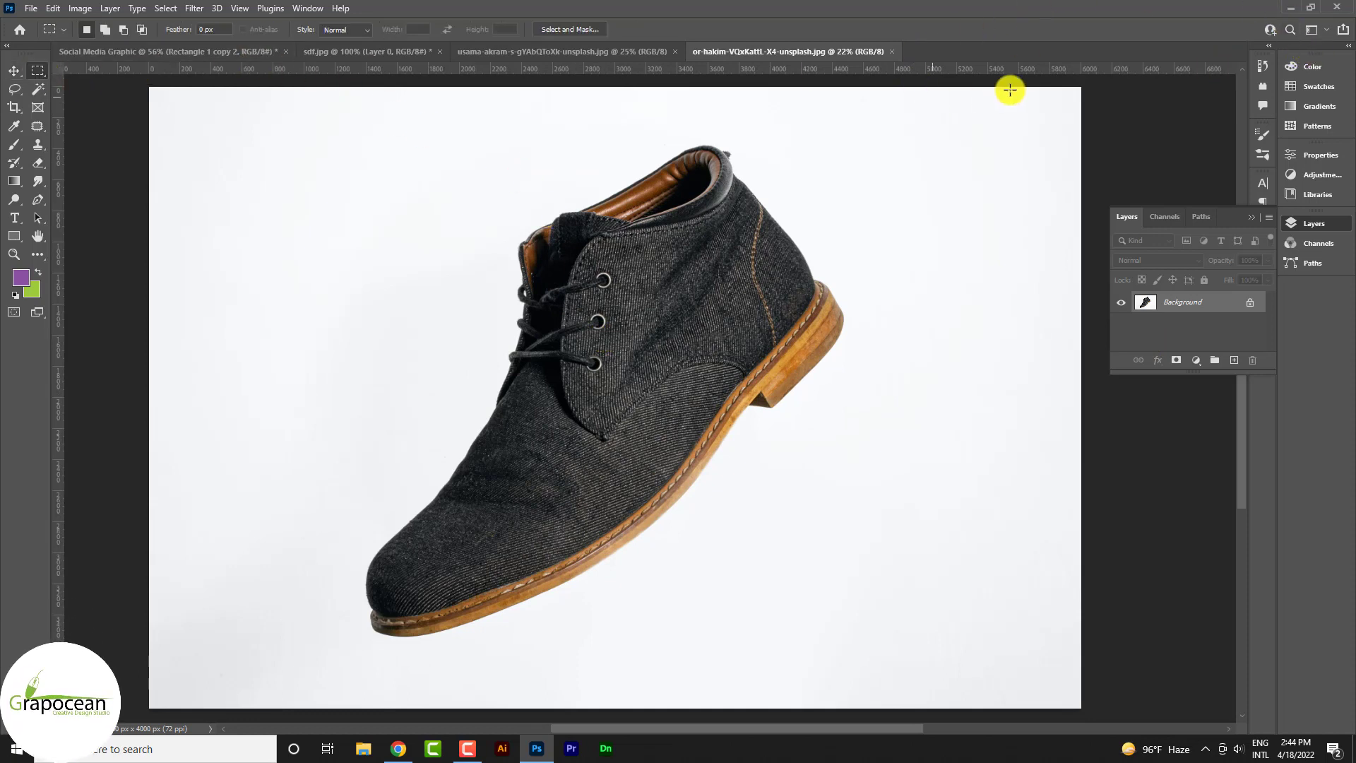
left_click(559, 23)
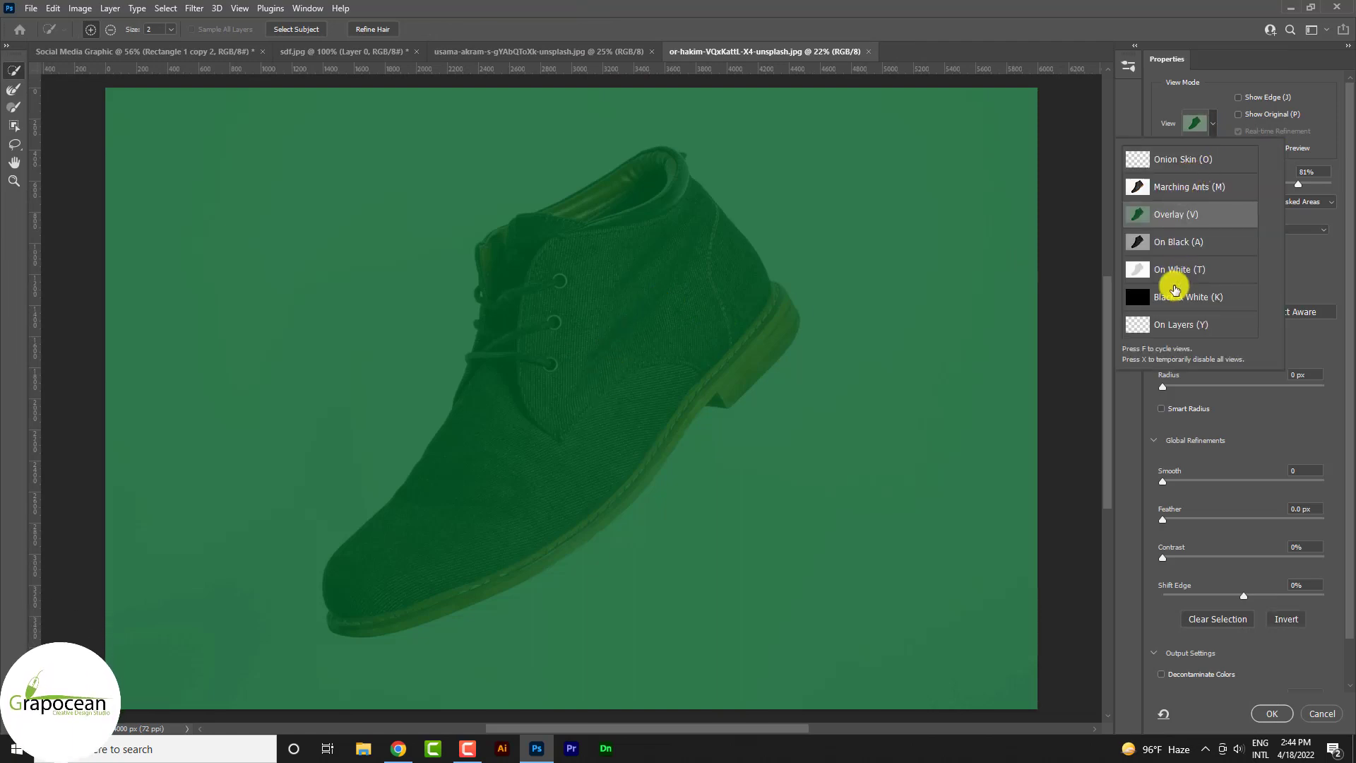
left_click(1174, 282)
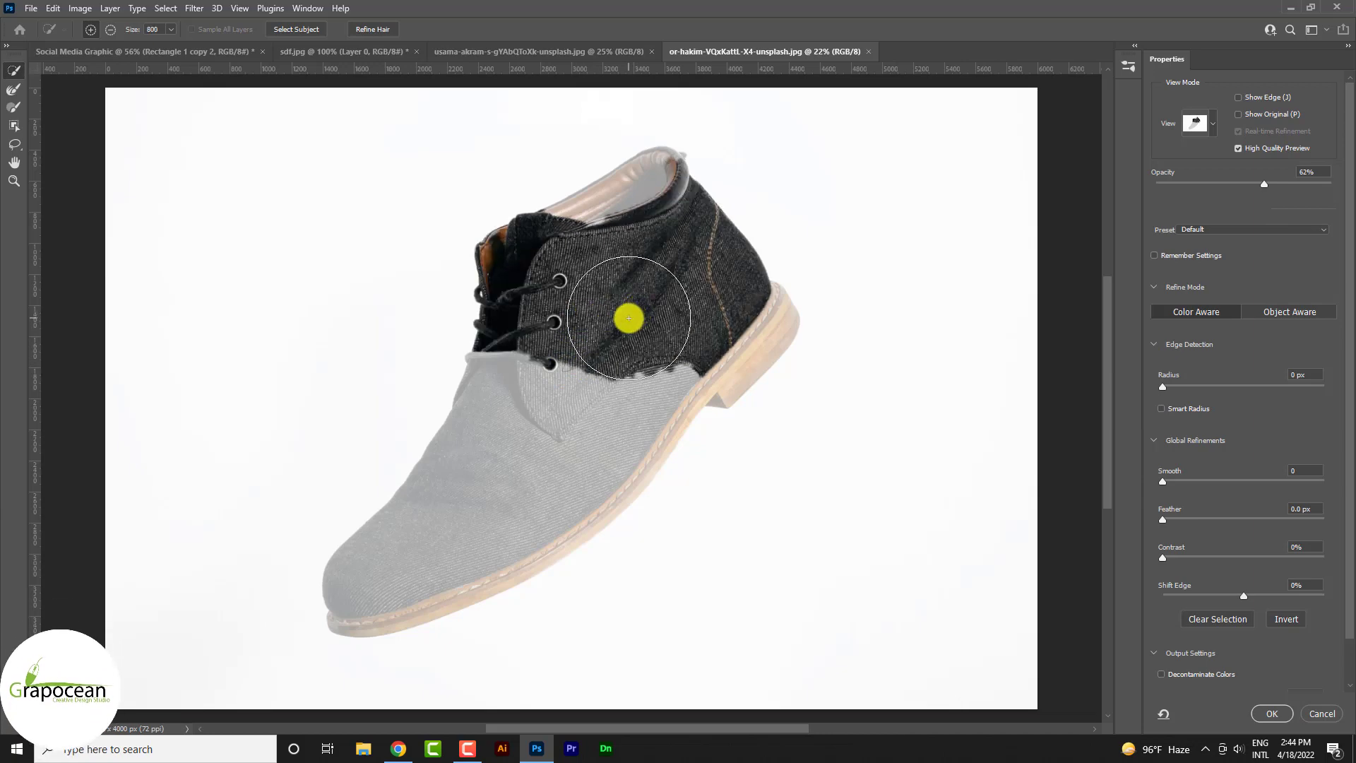
scroll(614, 314, "up", 3)
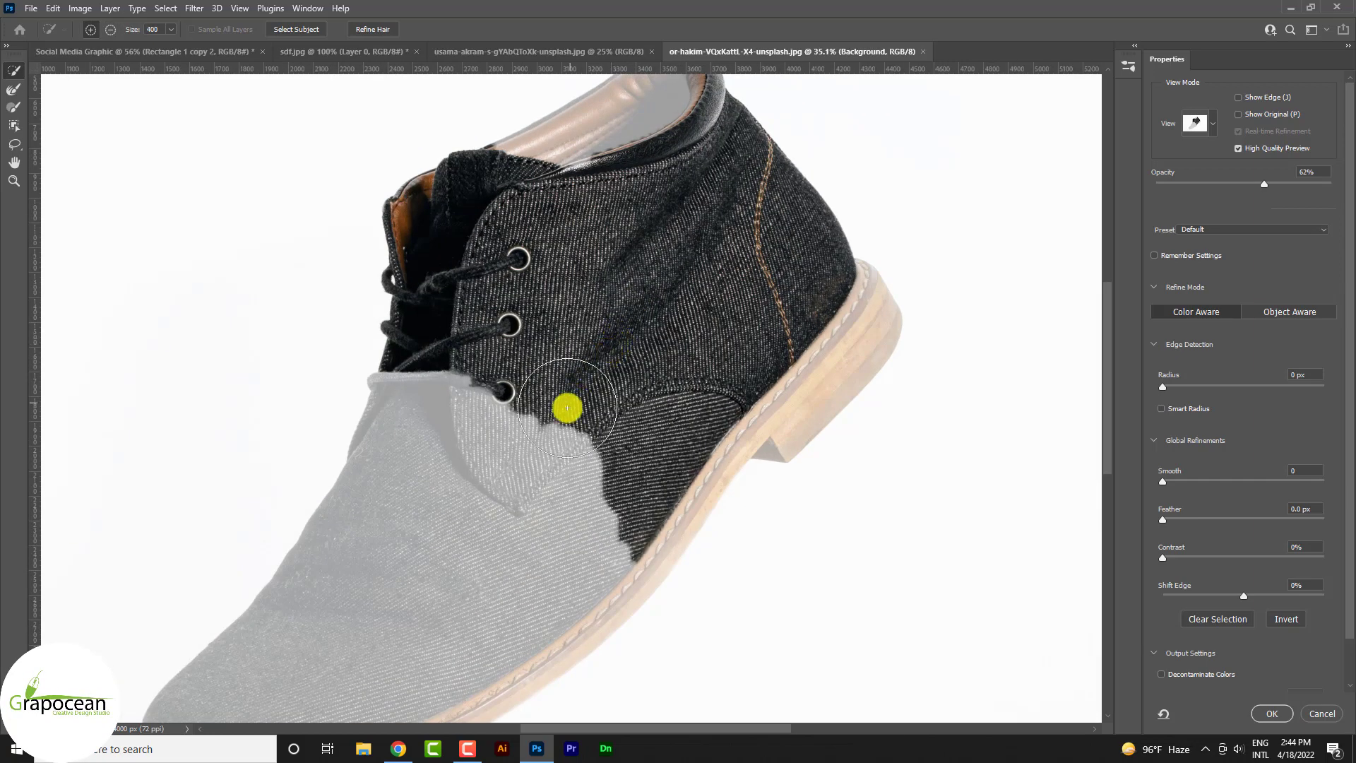
left_click_drag(567, 407, 406, 635)
Extend the boot selection over the sole, heel and collar with a smaller brush, then view in Overlay
key("bracketleft")
key("bracketleft")
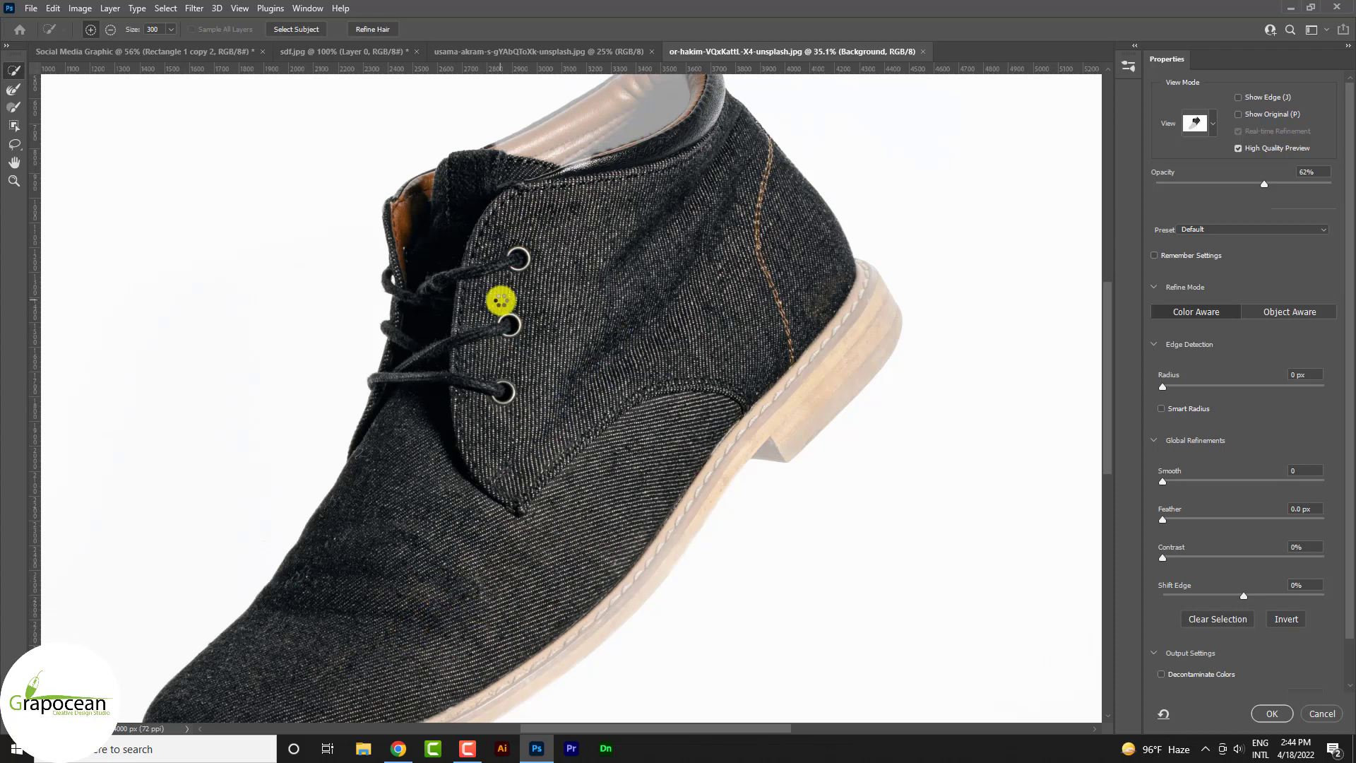
scroll(501, 301, "down", 5)
left_click_drag(499, 402, 470, 378)
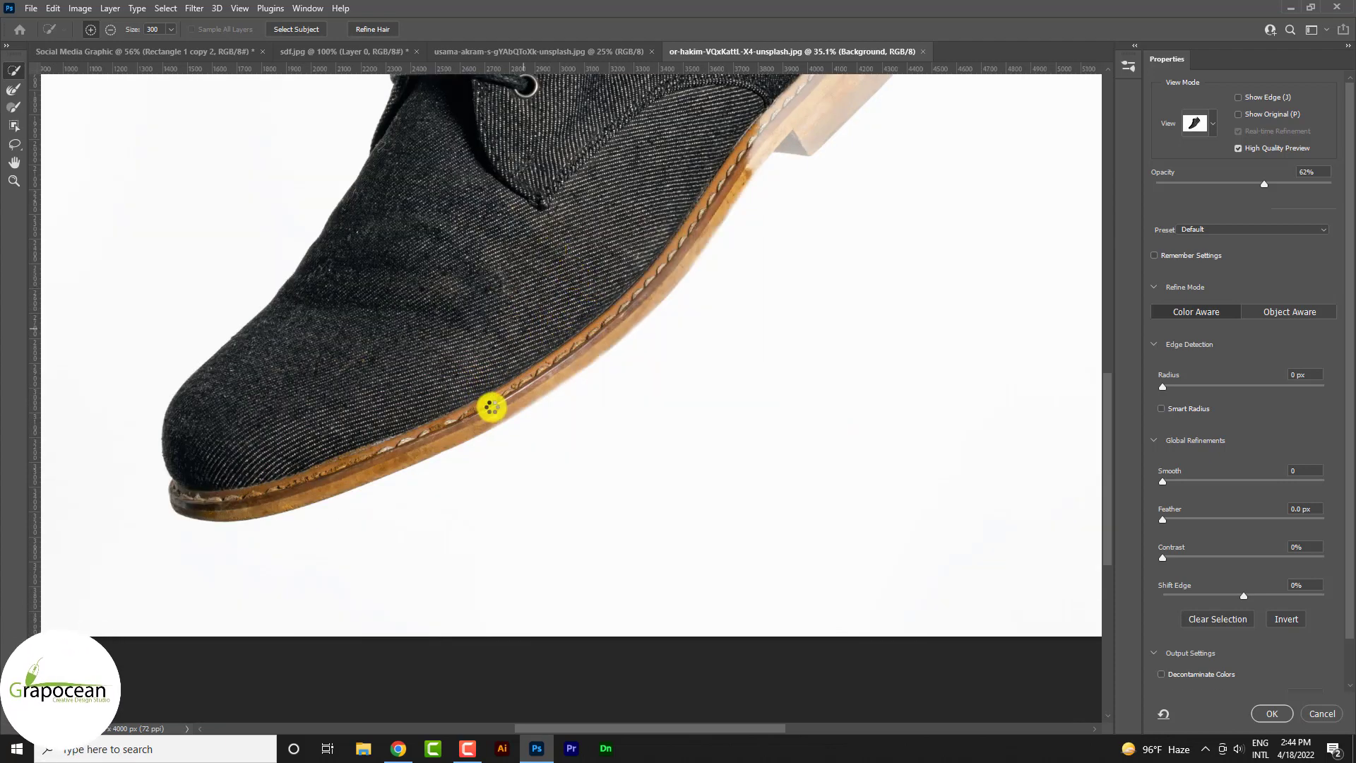
scroll(490, 403, "up", 5)
left_click_drag(674, 300, 666, 282)
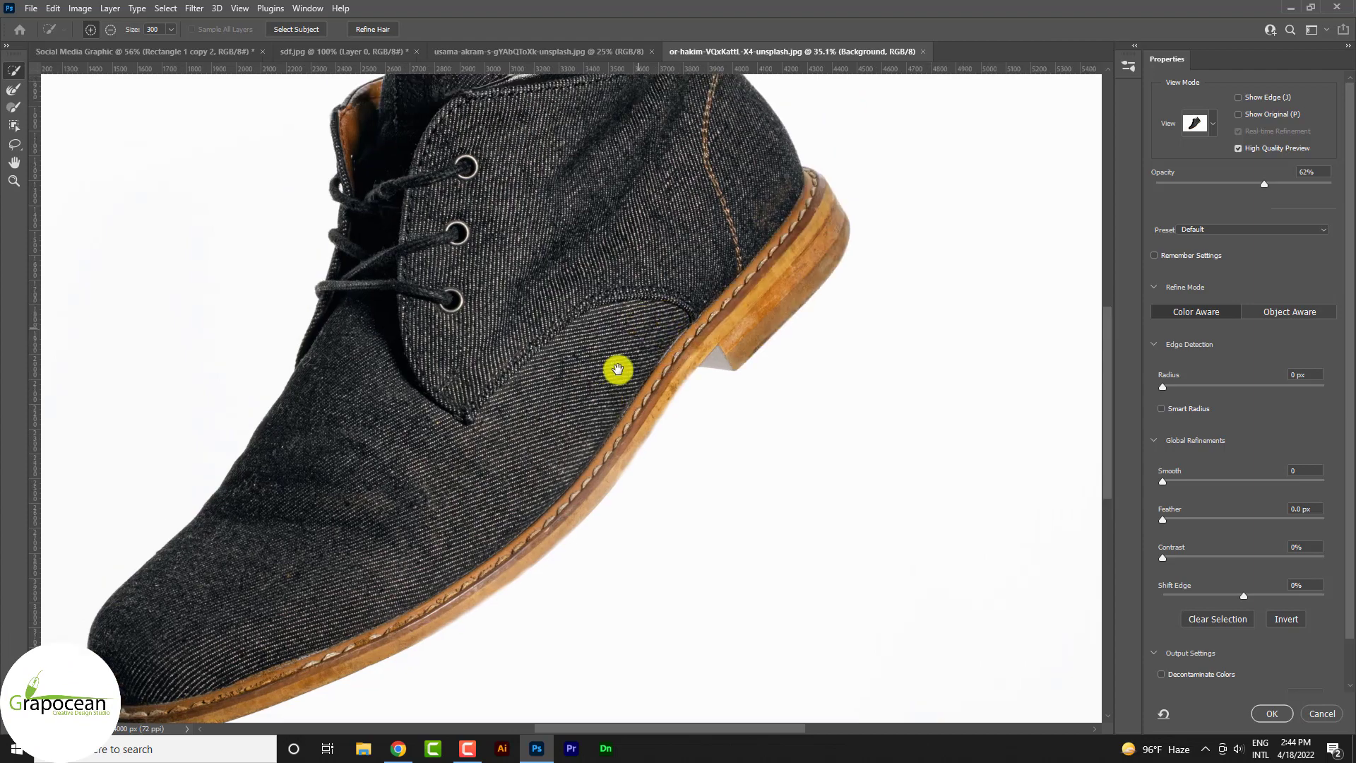
scroll(615, 366, "up", 3)
scroll(663, 282, "up", 2)
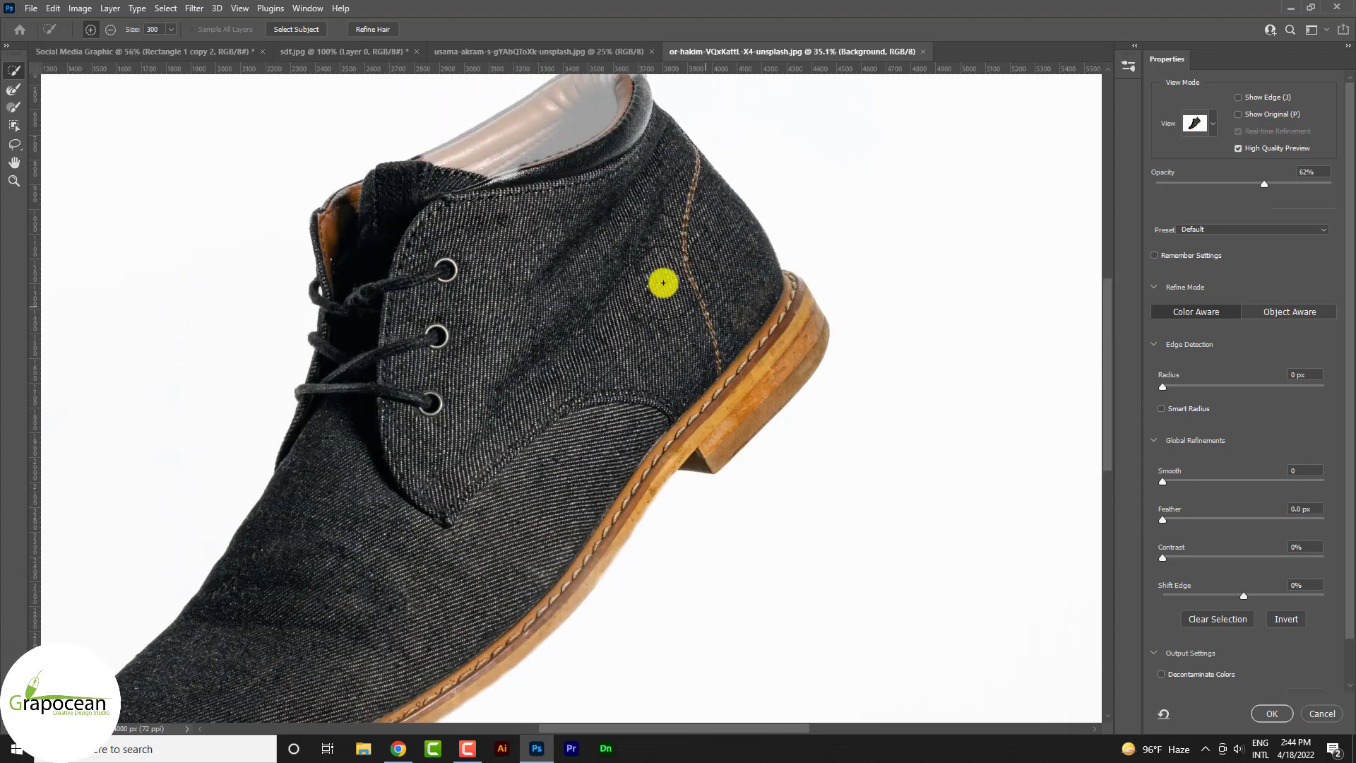
left_click(575, 154)
scroll(523, 227, "down", 4)
scroll(523, 227, "left", 4)
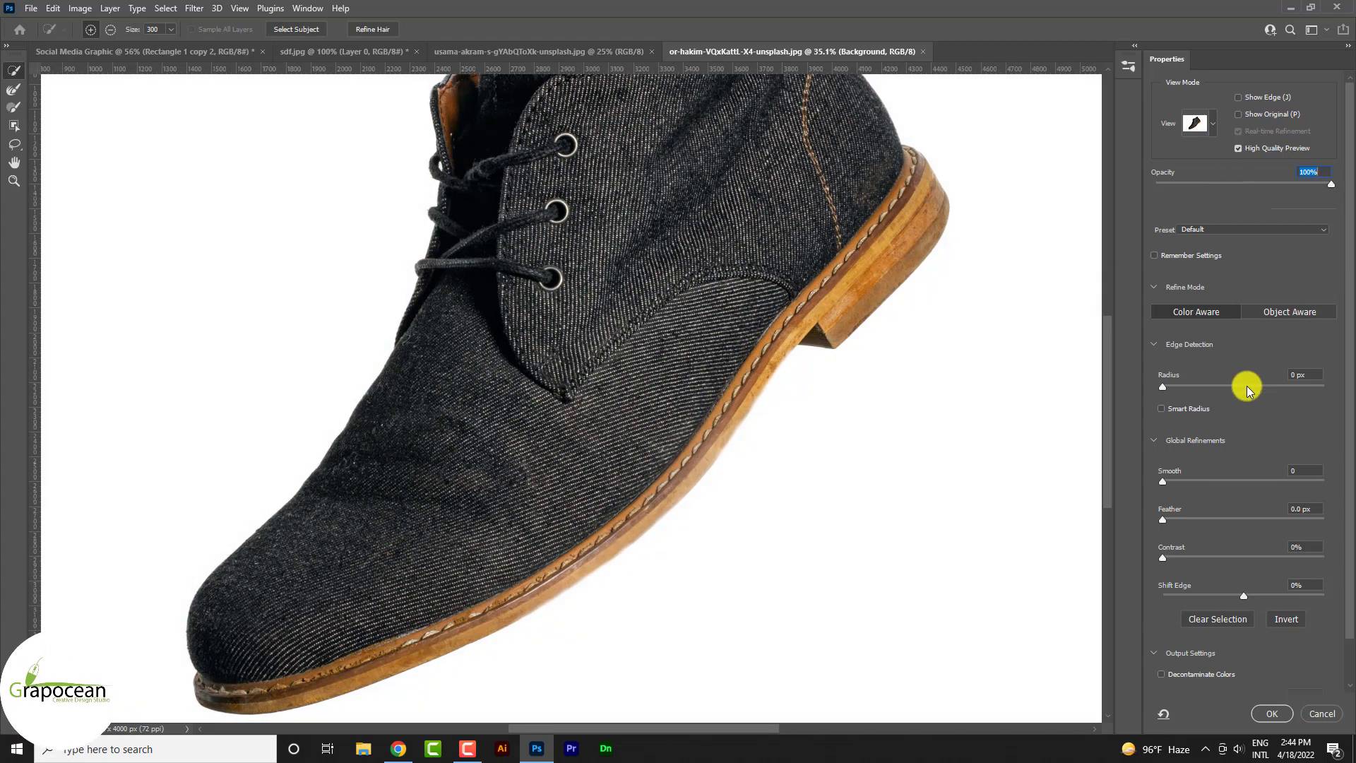
left_click(1201, 124)
left_click(1165, 212)
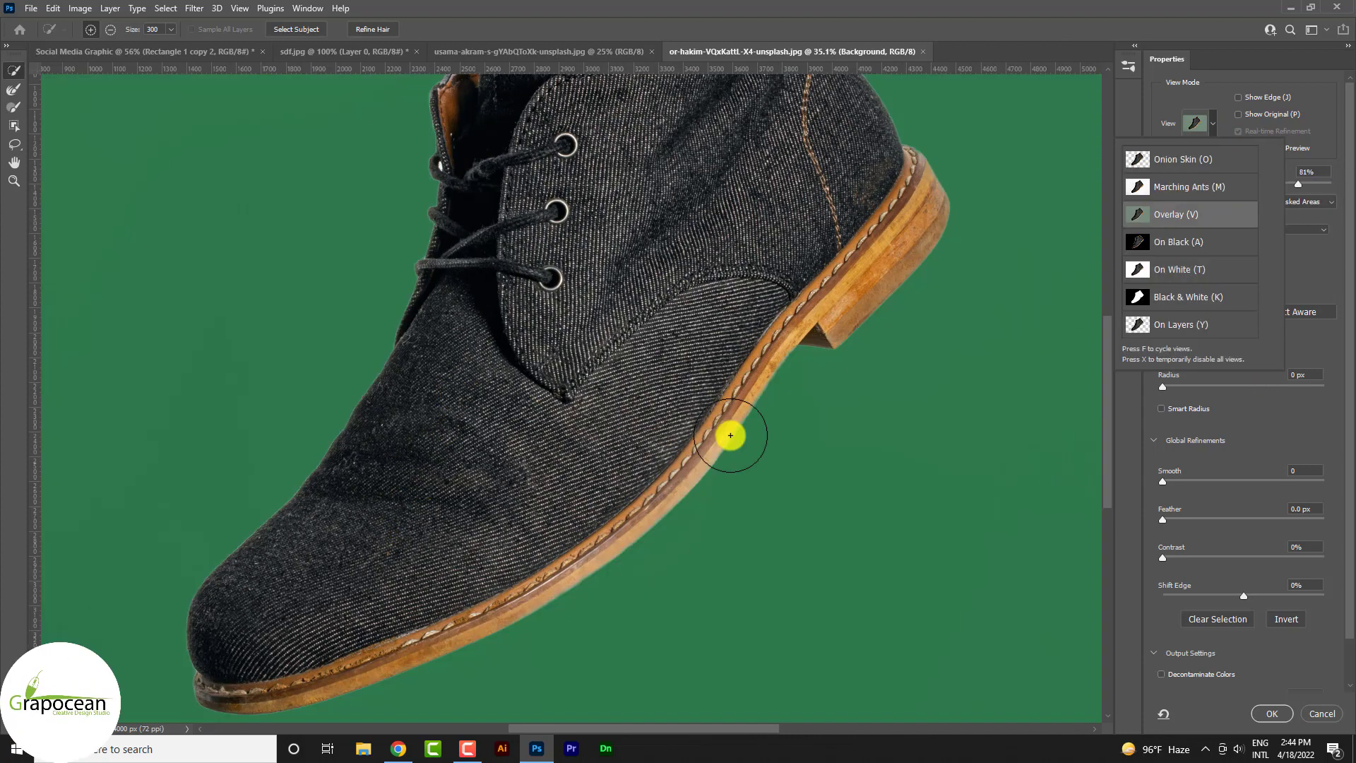
Zoom in on the sole and toe to inspect the boot's selection edges
left_click_drag(730, 435, 559, 481)
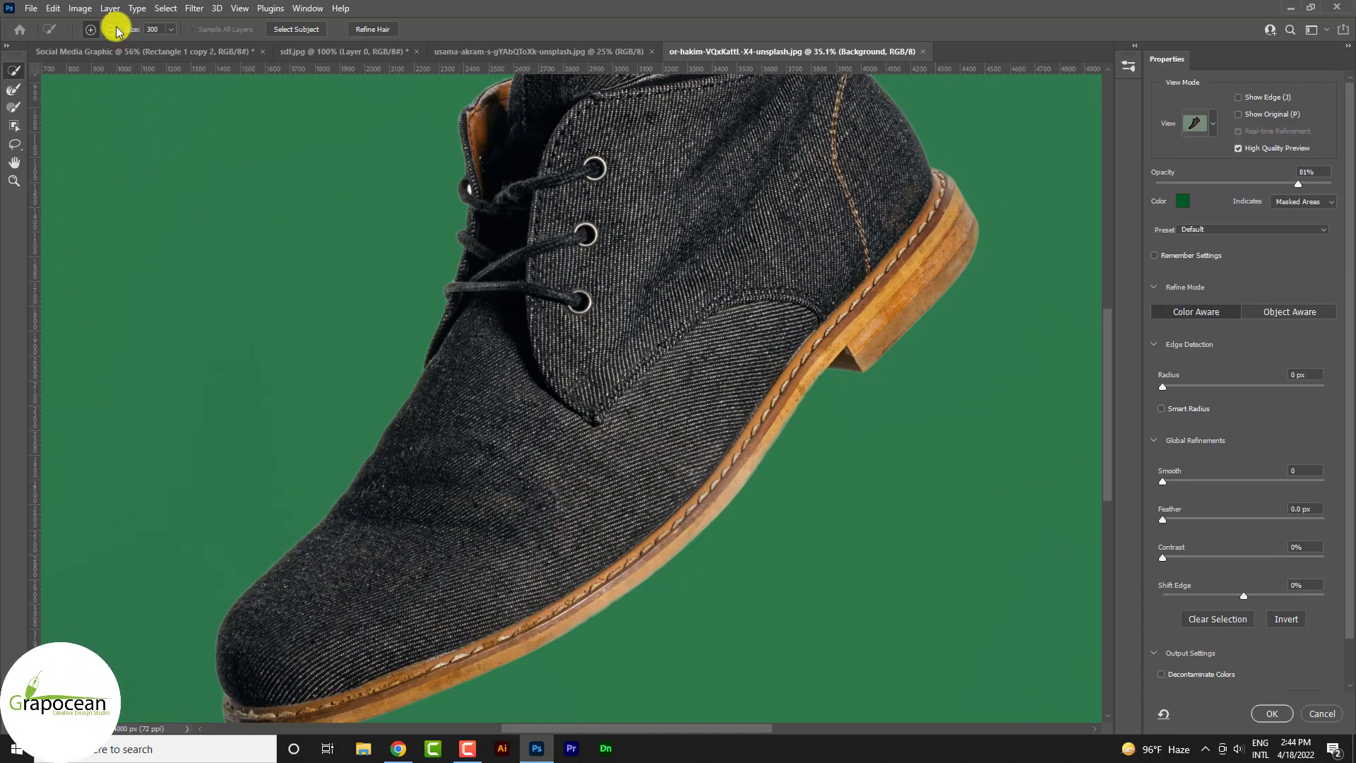
left_click(775, 369)
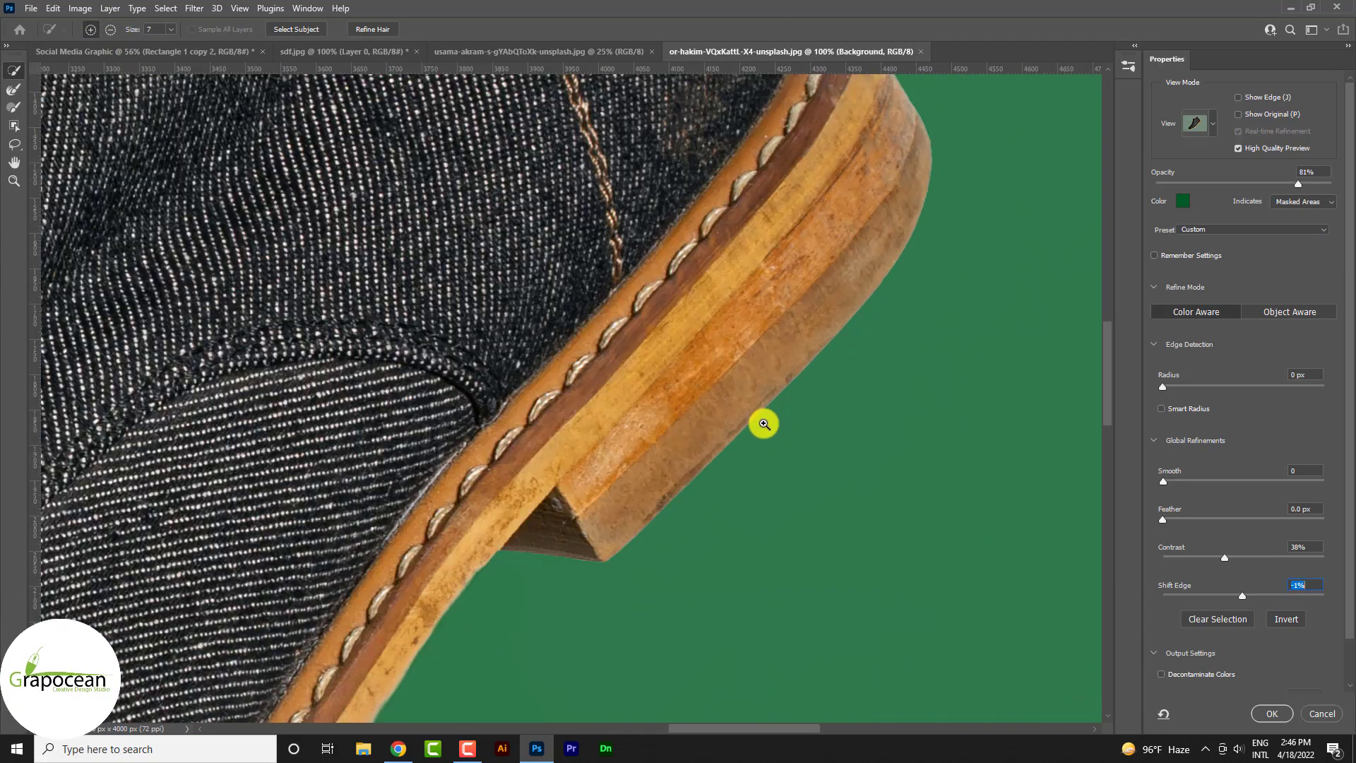
left_click(763, 425)
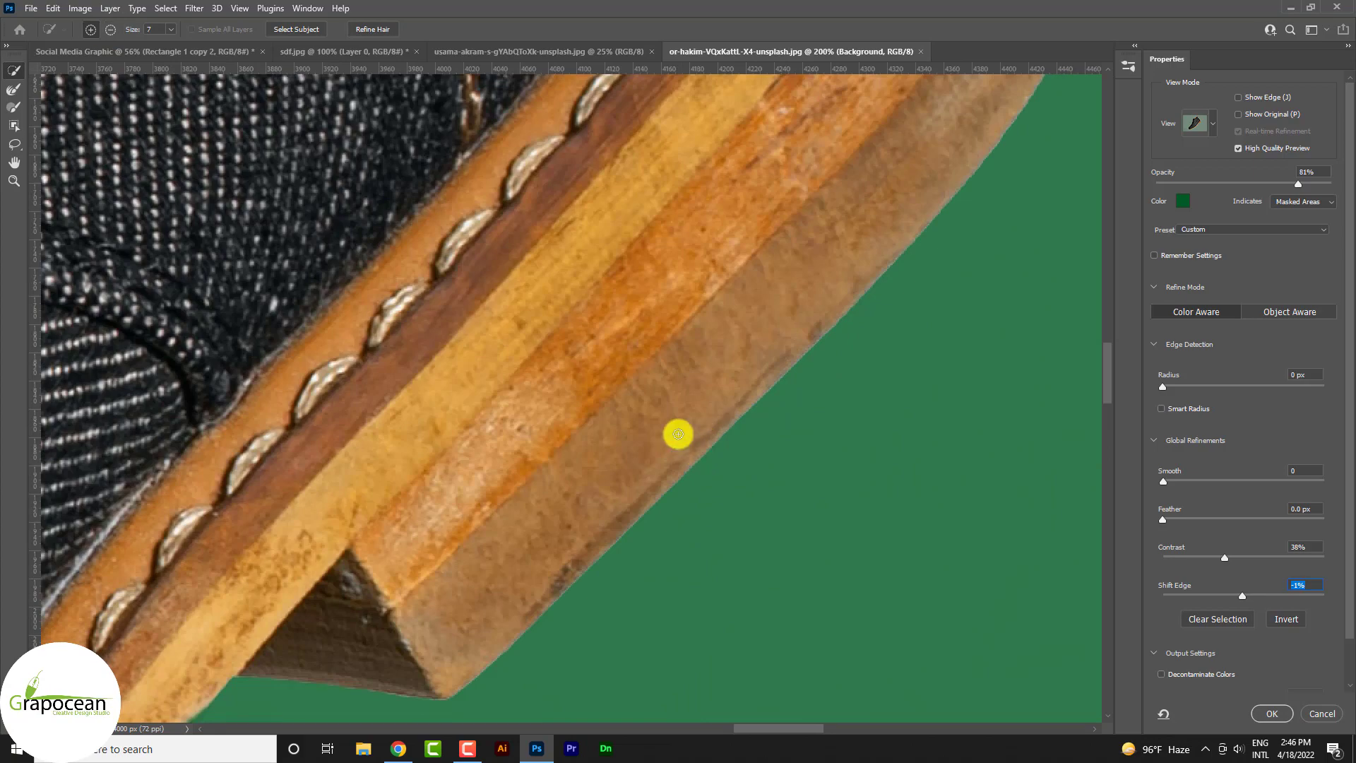
key("ctrl+0")
left_click_drag(319, 631, 337, 605)
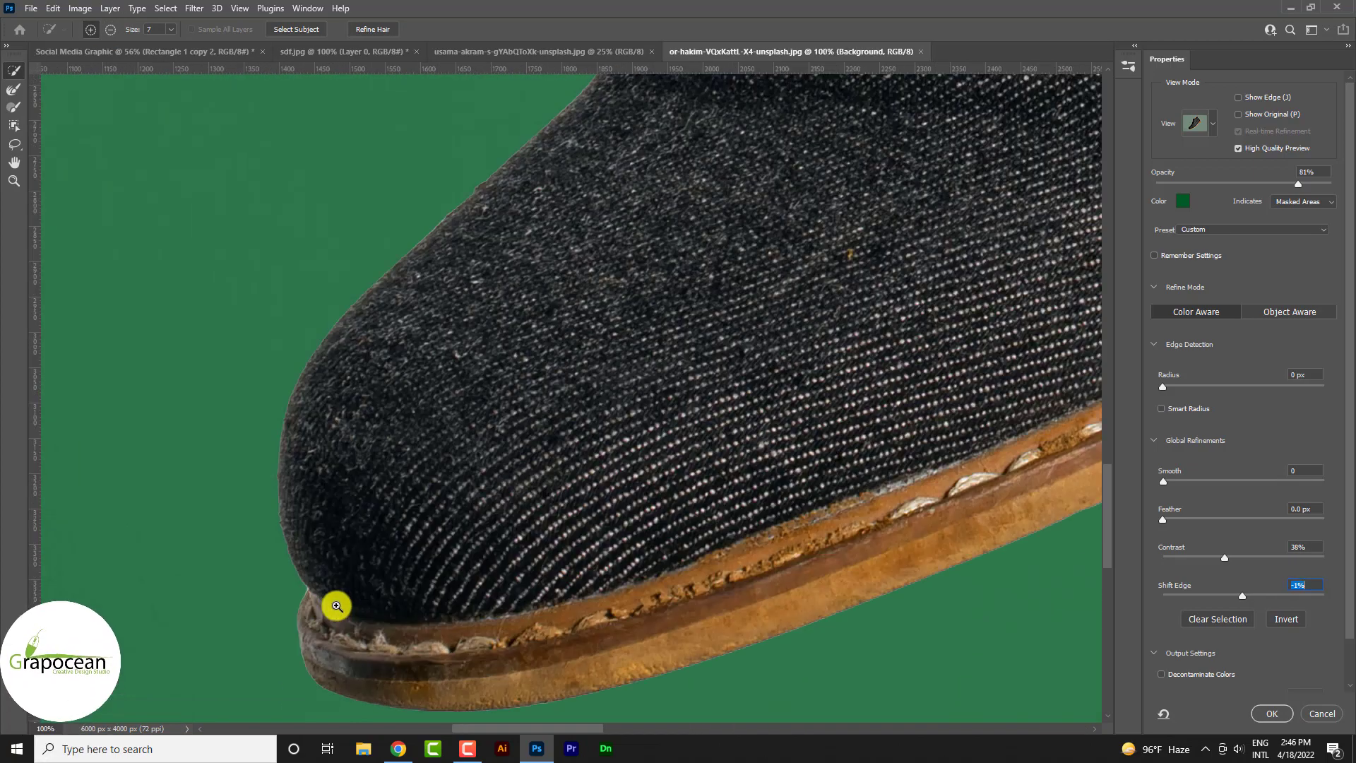
left_click(336, 606)
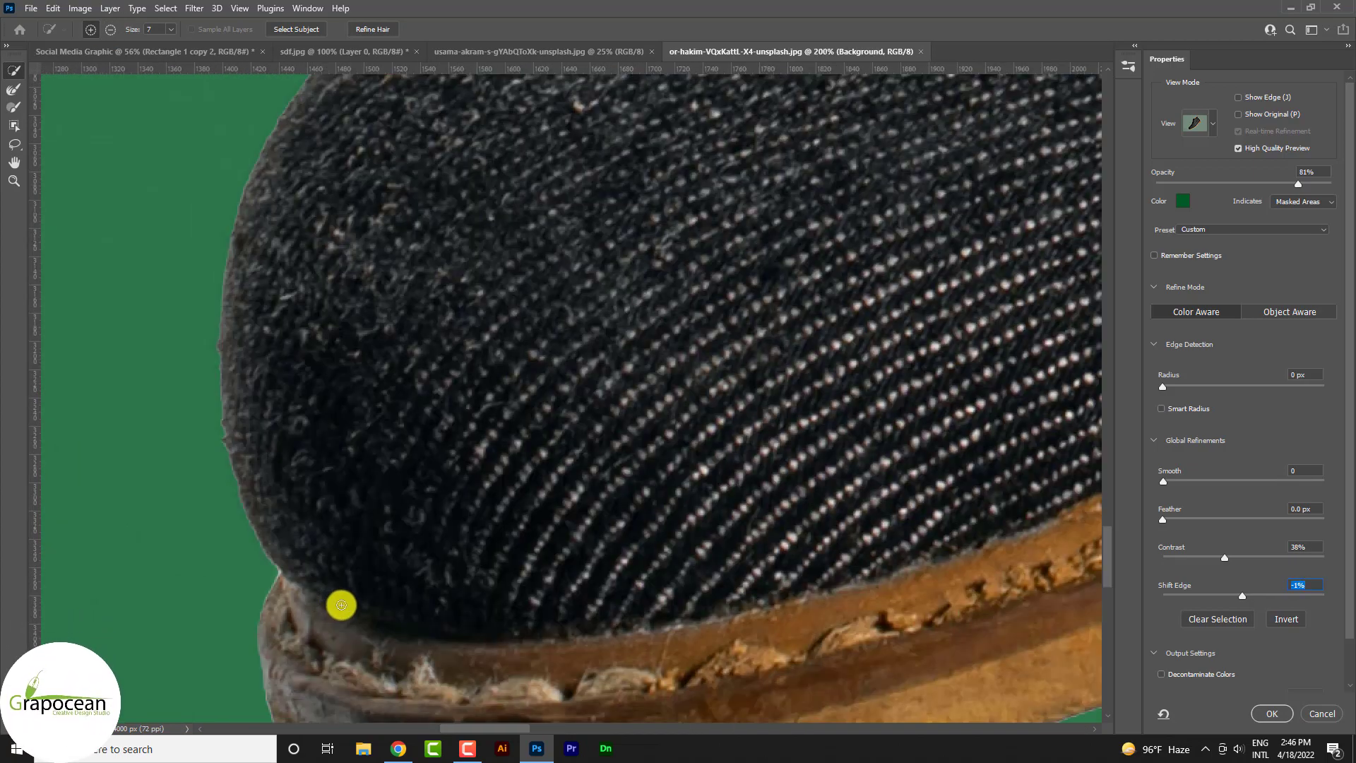
Smooth the edge, set contrast near 32%, shift it inward, decontaminate colours, and output a masked layer
left_click_drag(1163, 481, 1170, 486)
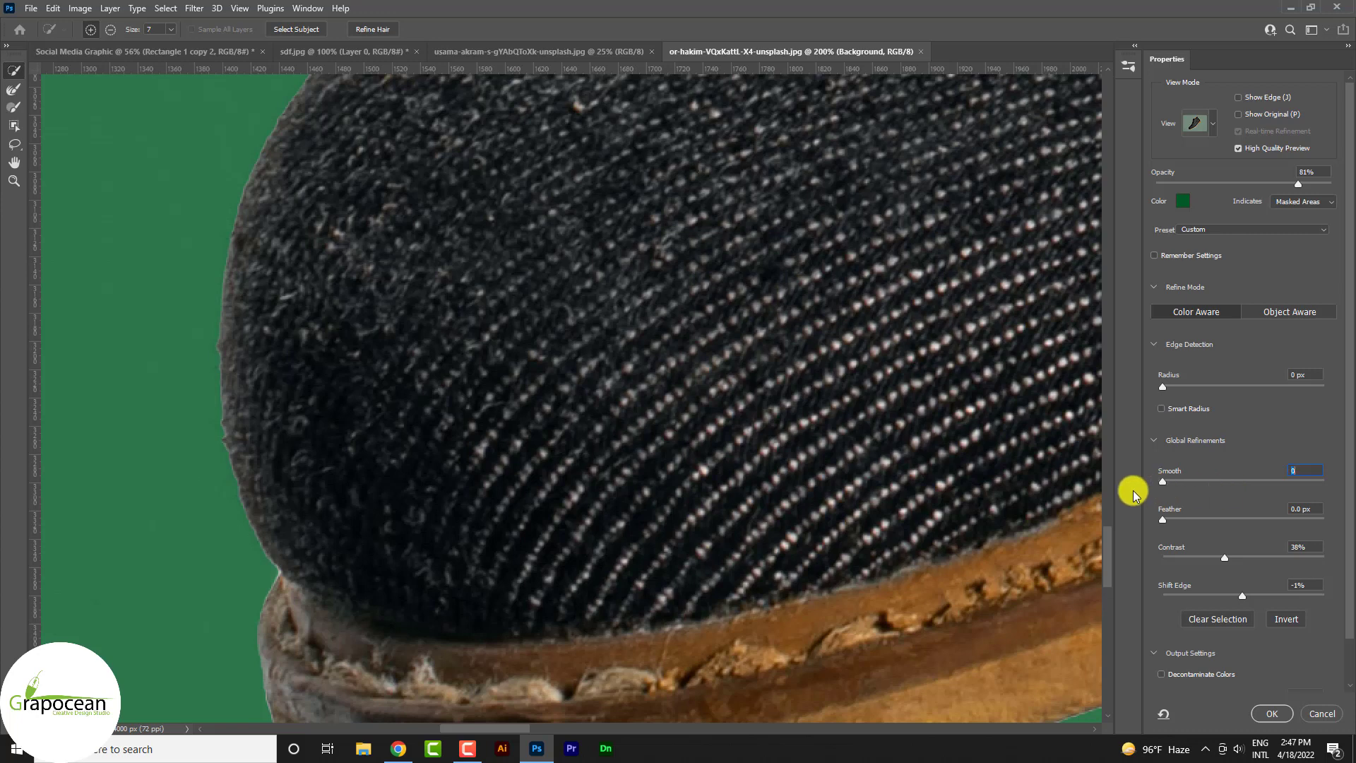
left_click(1164, 522)
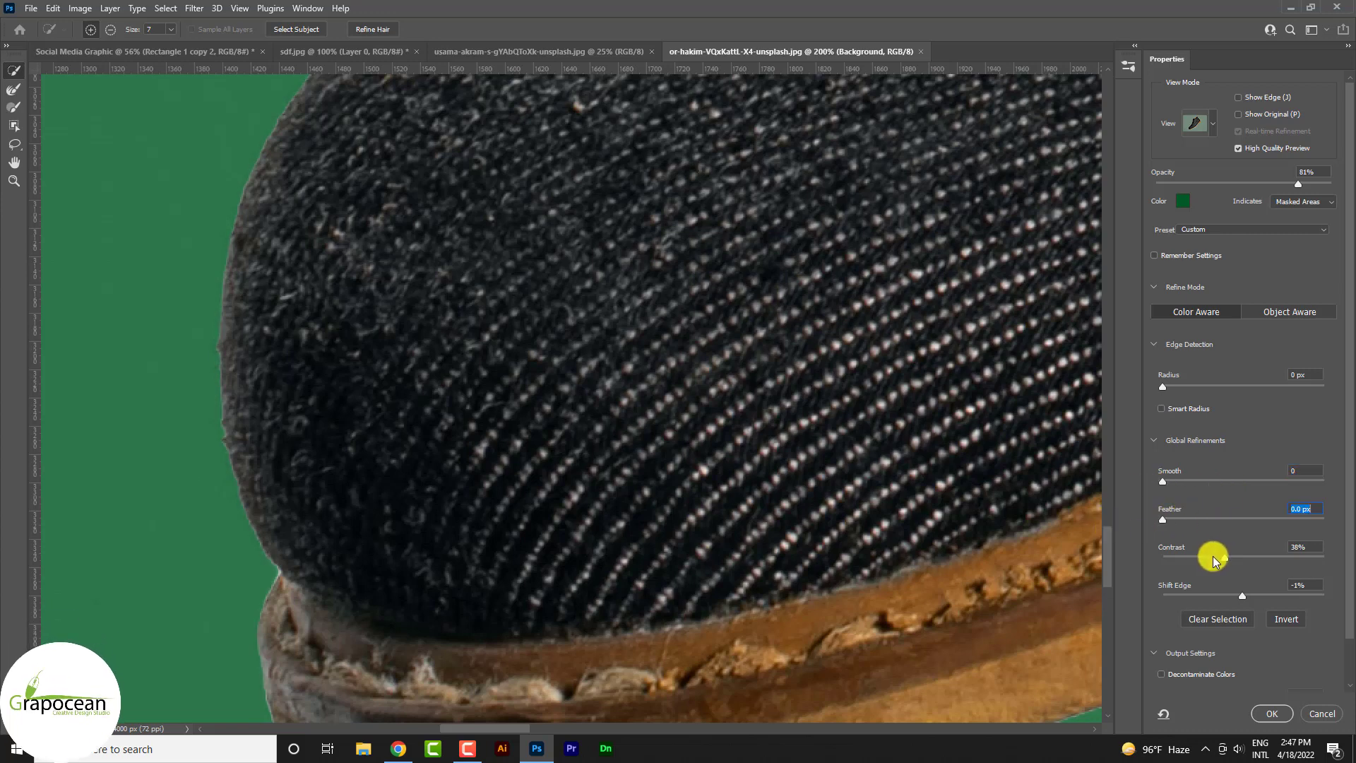
mouse_move(1260, 558)
left_mouse_down()
mouse_move(1168, 555)
mouse_move(1214, 557)
left_mouse_up()
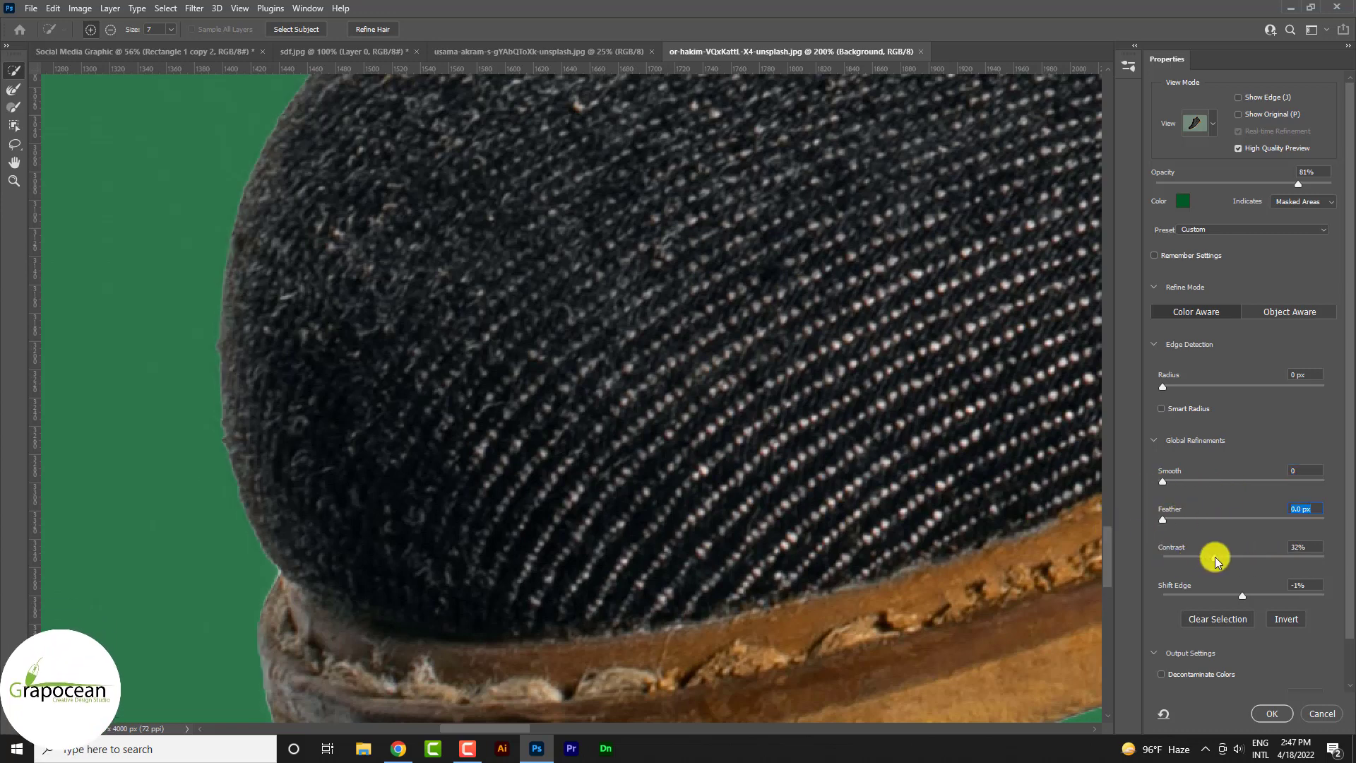
left_click_drag(1274, 600, 1217, 600)
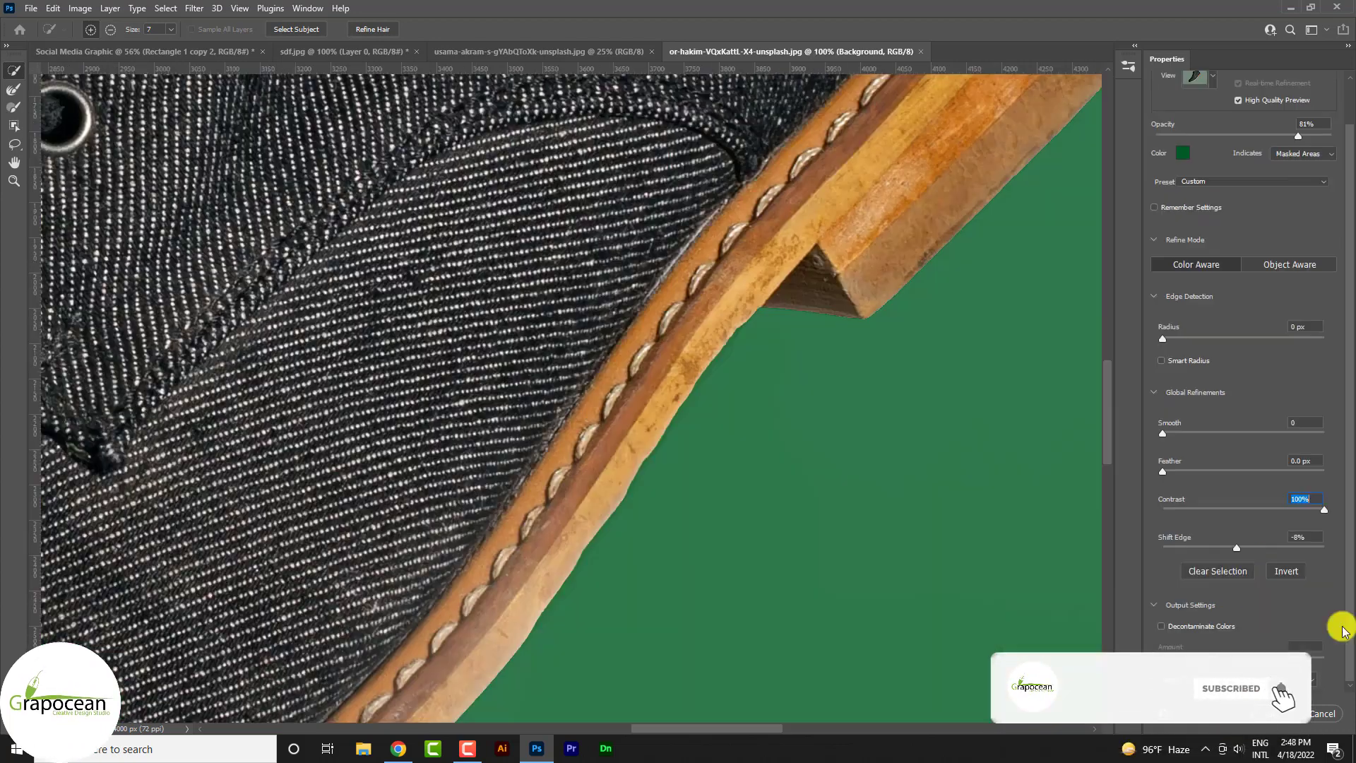
left_click(1201, 627)
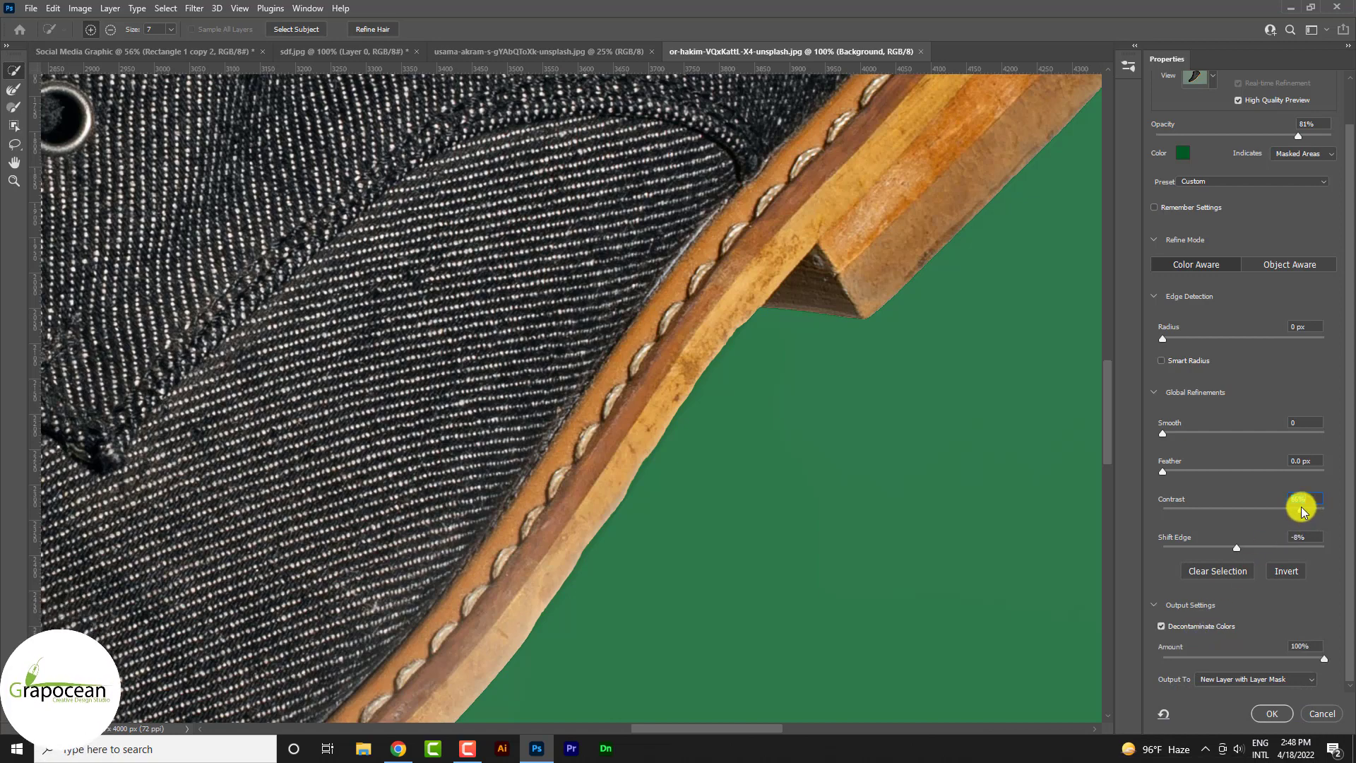
left_click_drag(1301, 509, 1284, 510)
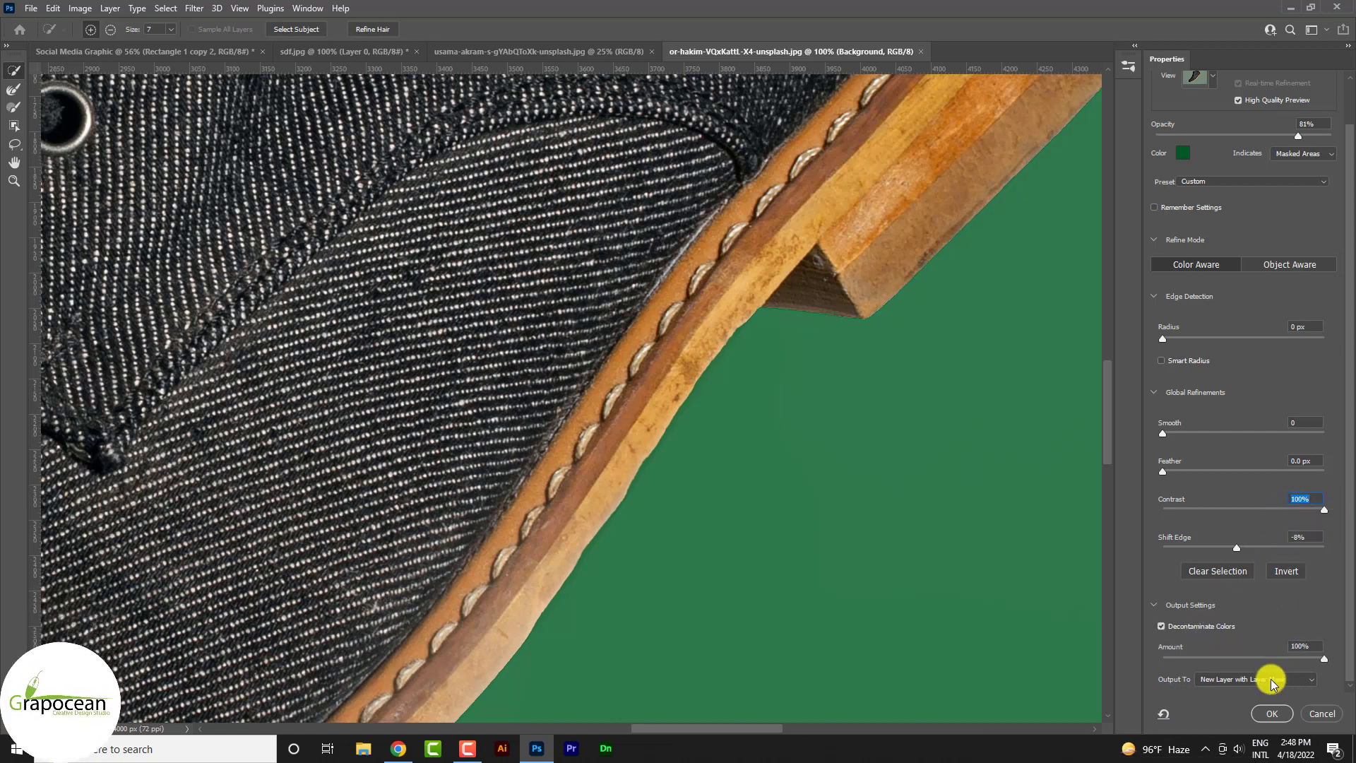
left_click(1271, 712)
scroll(632, 486, "down", 4)
Drag the cut-out shoe into the Social Media Graphic and stack it above Rectangle 1 copy 2
scroll(642, 488, "down", 3)
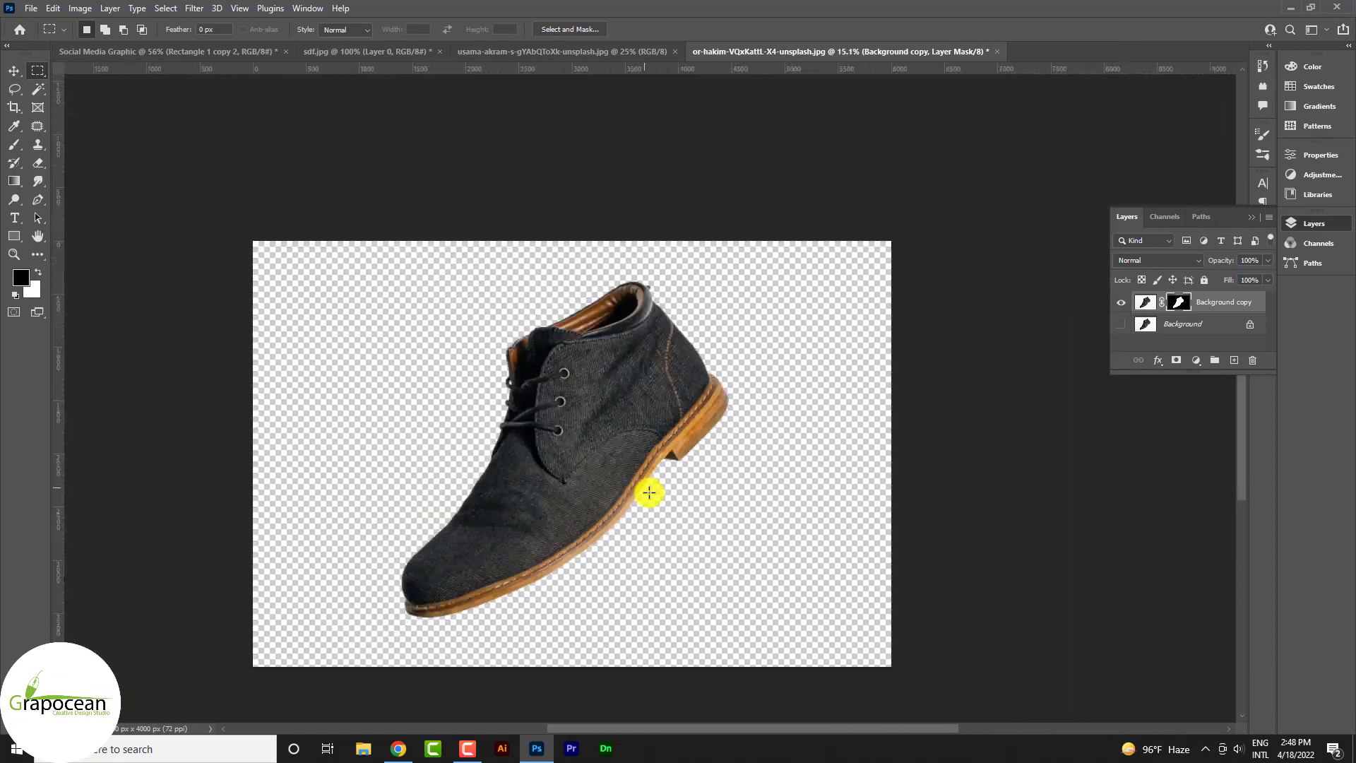
key("v")
left_click_drag(649, 492, 510, 404)
left_click_drag(1200, 337, 1201, 297)
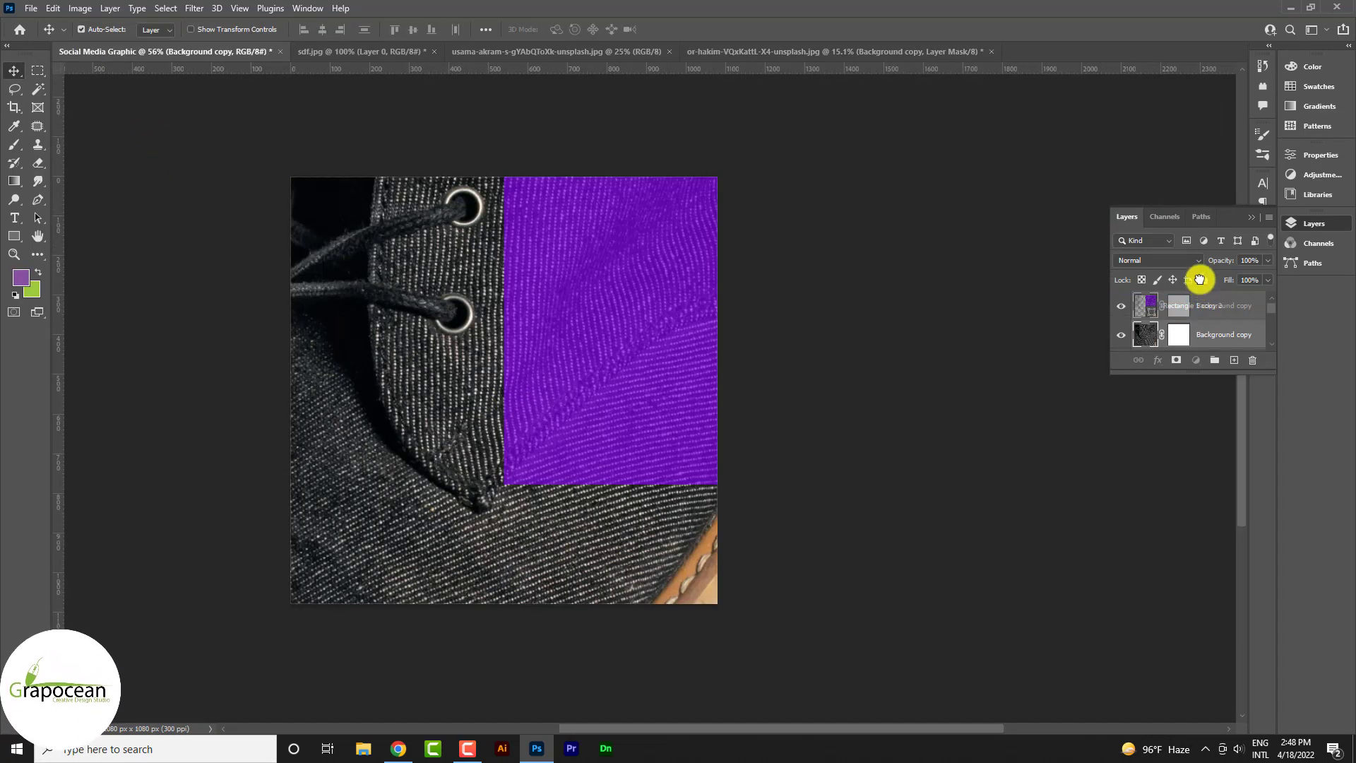
Free-transform the shoe down in two passes so it spans both coloured halves
key("ctrl+t")
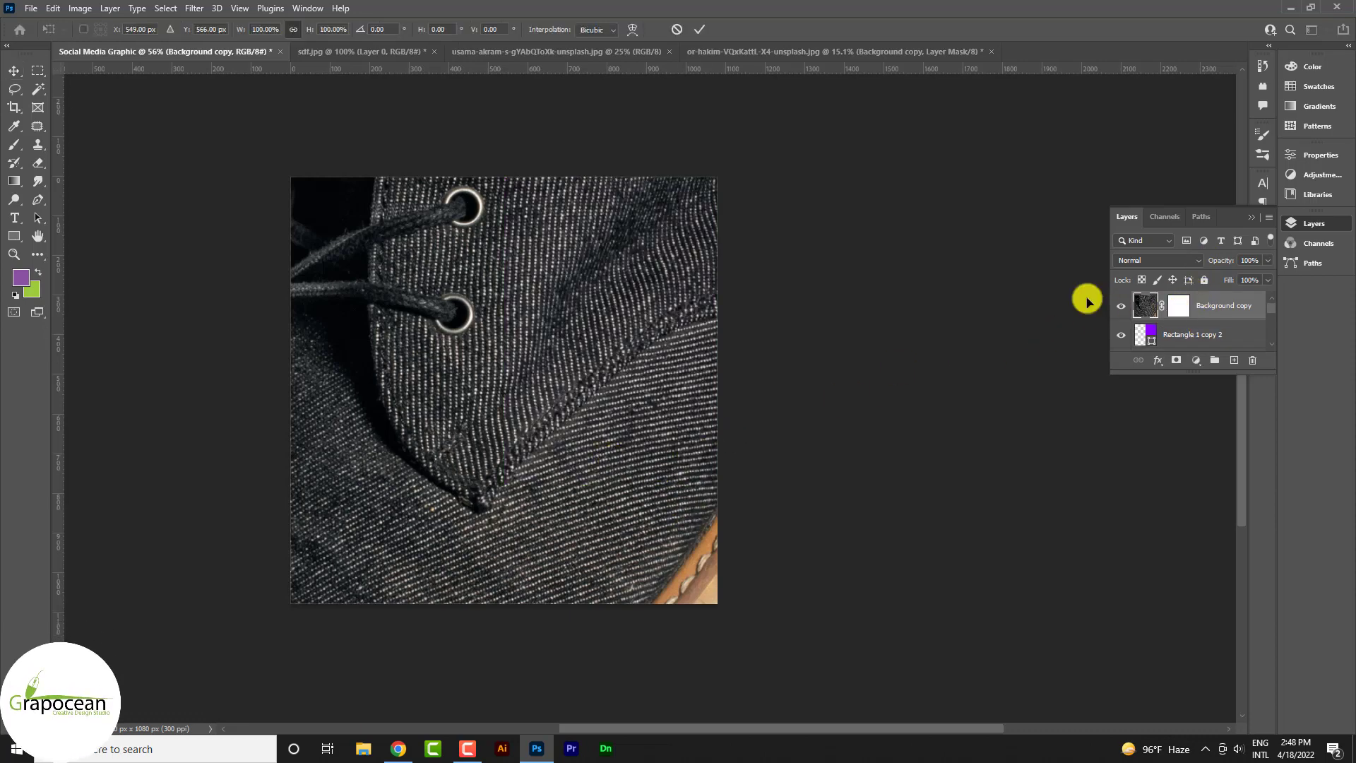
scroll(681, 439, "down", 2)
scroll(697, 460, "down", 3)
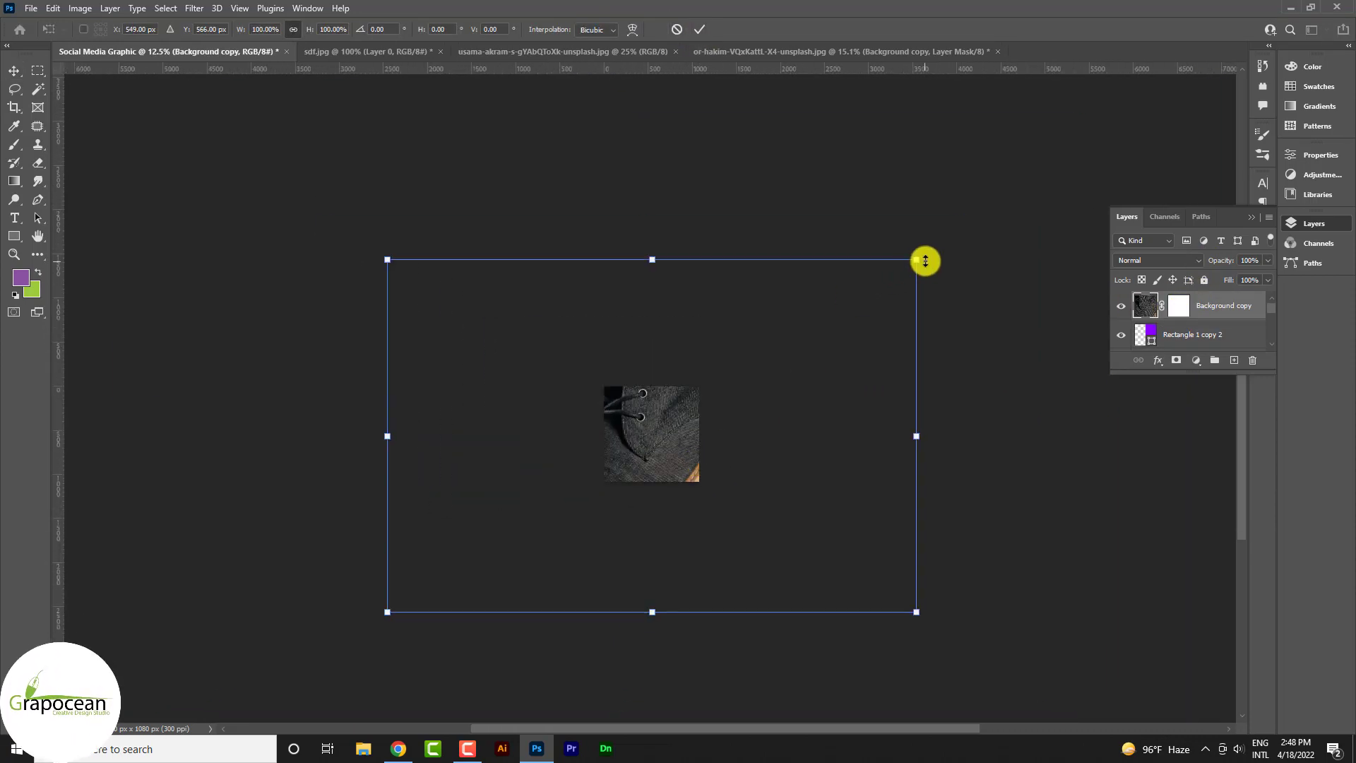
left_click_drag(915, 261, 735, 443)
scroll(735, 442, "up", 2)
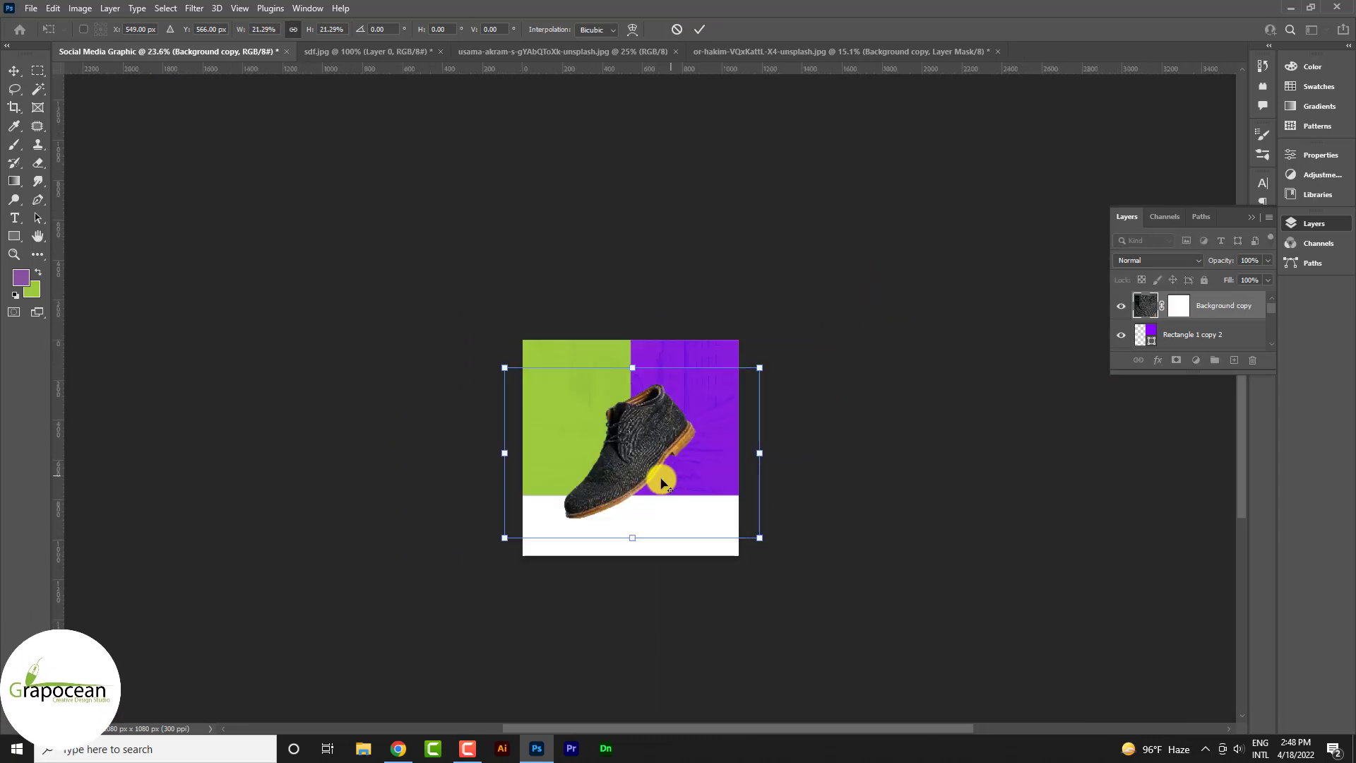
scroll(672, 575, "up", 2)
scroll(663, 481, "up", 2)
left_click_drag(858, 251, 810, 283)
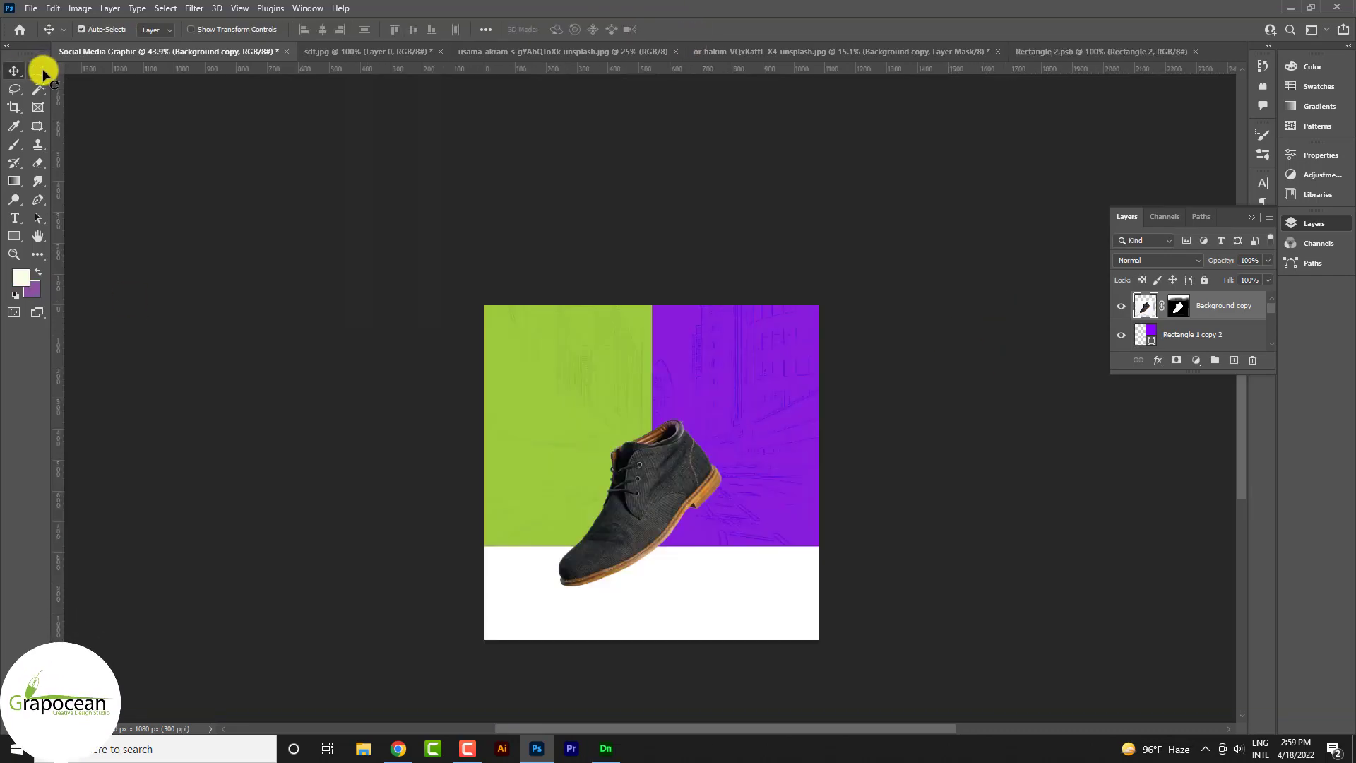
Marquee-select the white band at the canvas bottom, nudging the selection's top edge down
left_click(40, 70)
left_click_drag(480, 546, 926, 692)
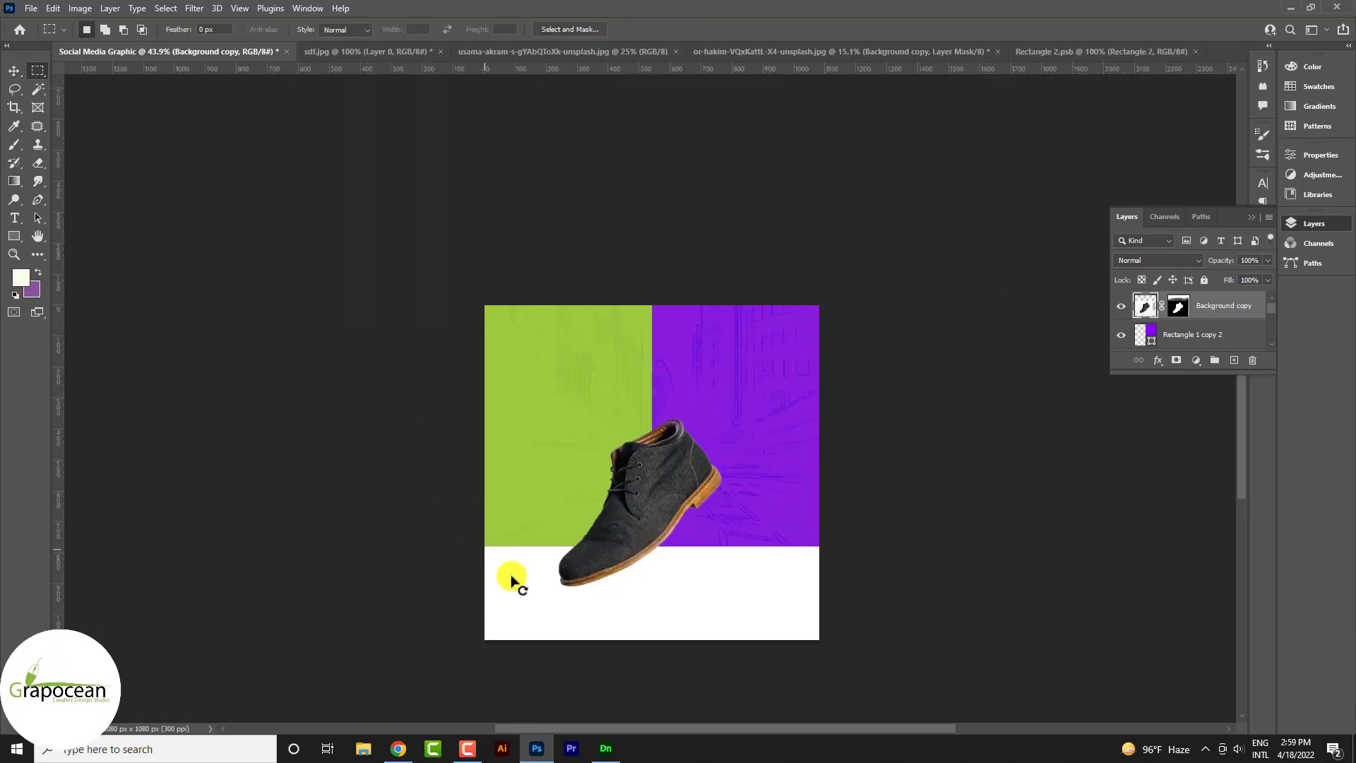
scroll(748, 615, "up", 1)
scroll(726, 563, "up", 4)
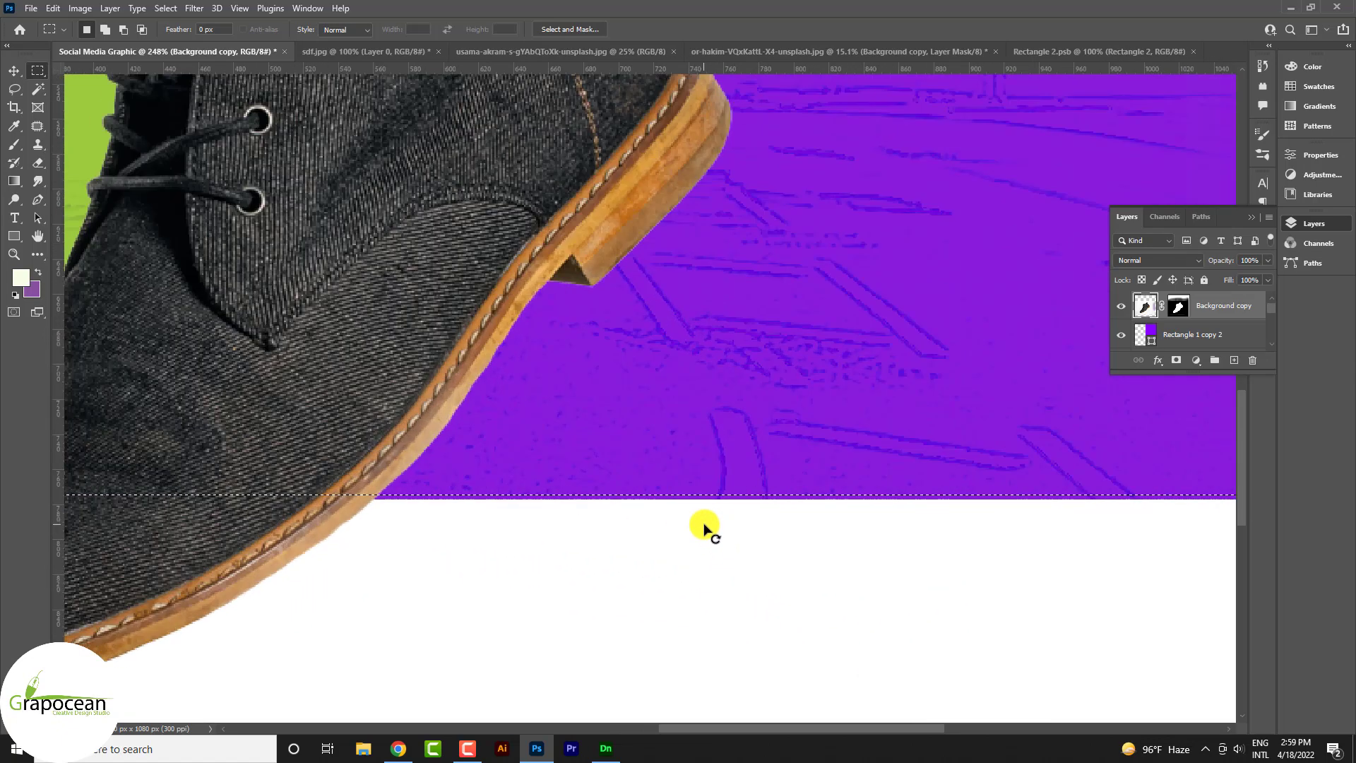
key("Down")
key("ctrl+0")
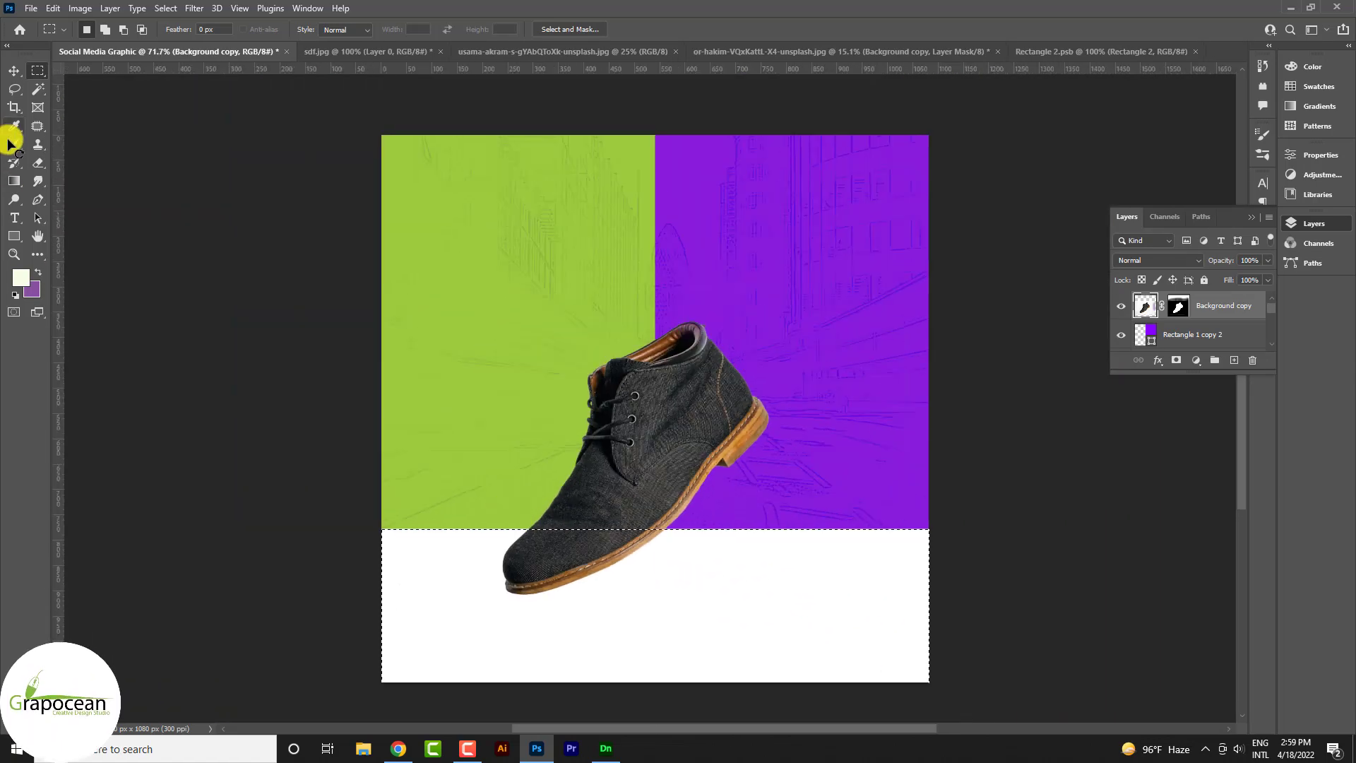
Add a new empty shadow layer and set up the Brush with near-black colour
right_click(14, 144)
left_click(84, 146)
left_click(1233, 360, "ctrl")
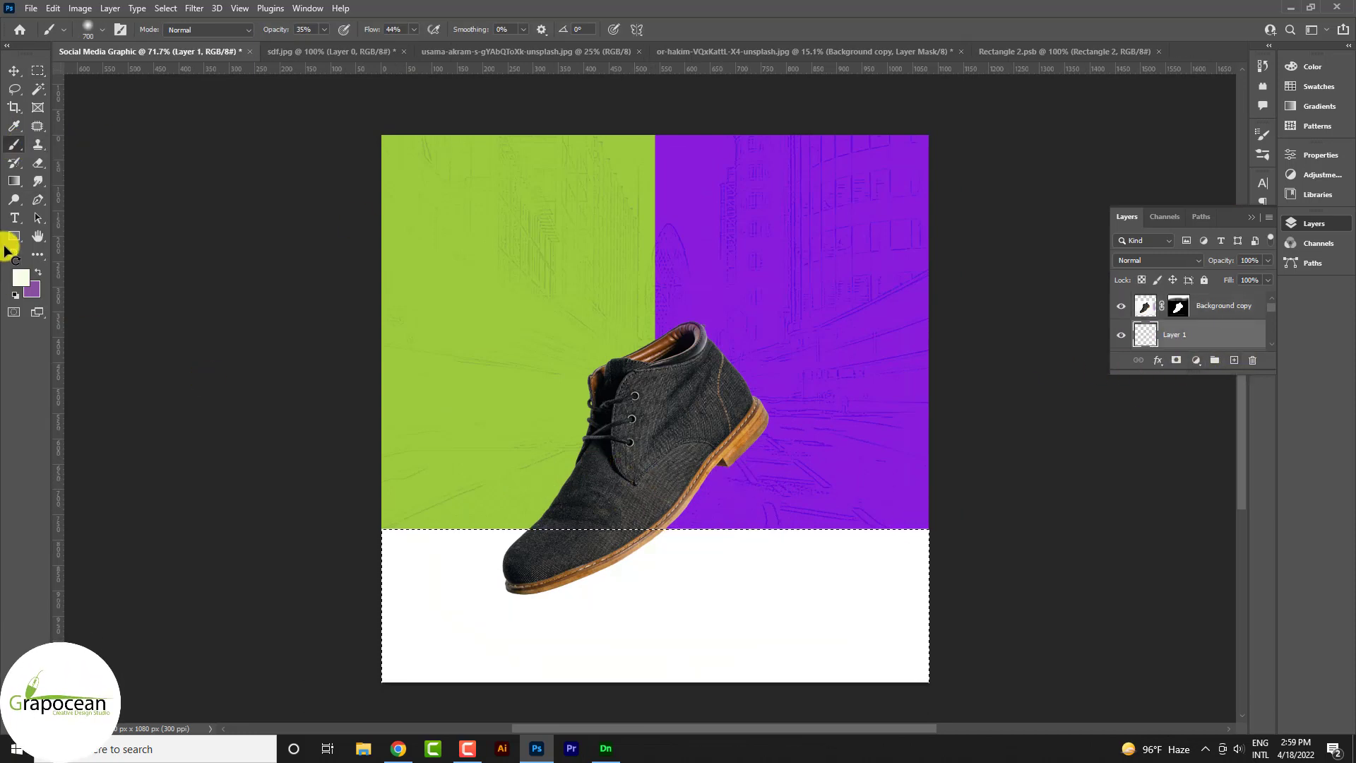
left_click(21, 276)
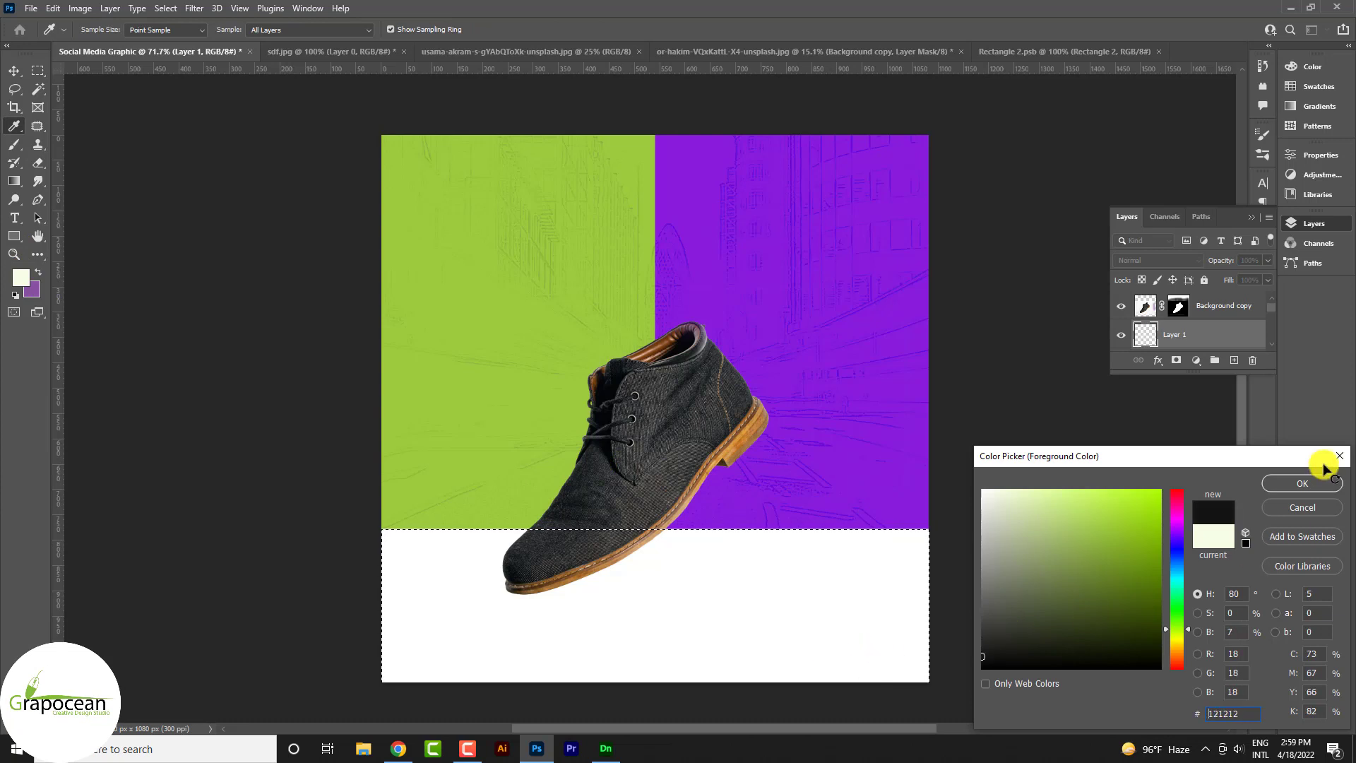
left_click(1319, 483)
left_click(783, 503)
Paint faint grey shading under the shoe at 1% brush opacity
left_click(452, 523)
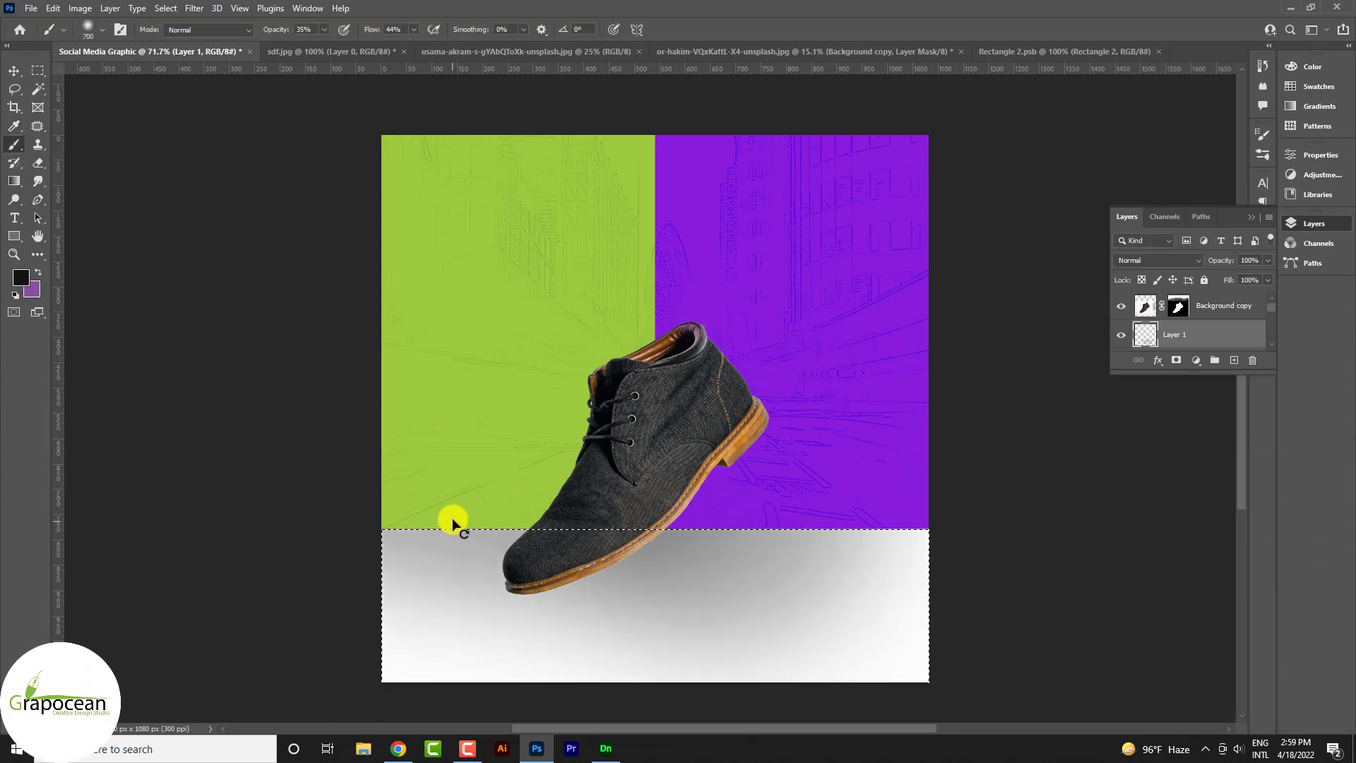
key("ctrl+z")
scroll(565, 505, "down", 3)
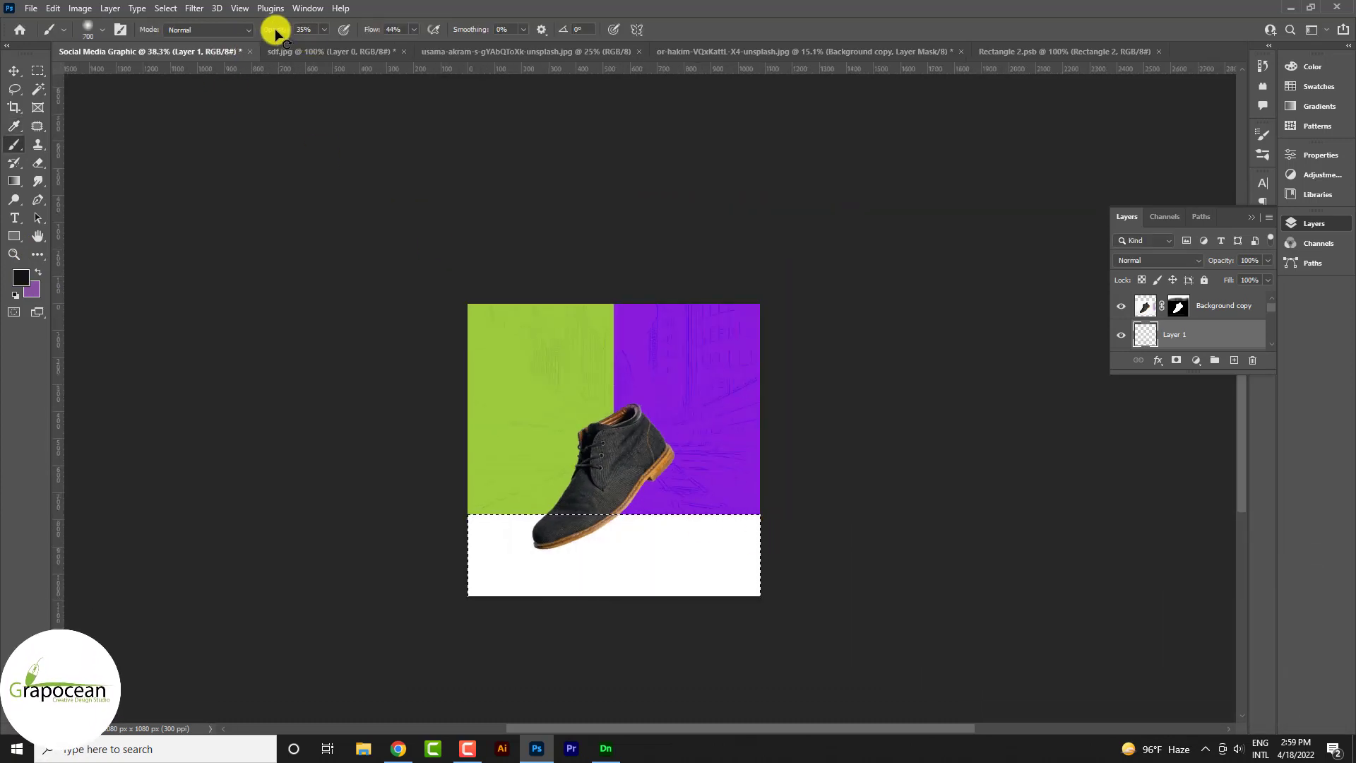
left_click_drag(276, 33, 239, 36)
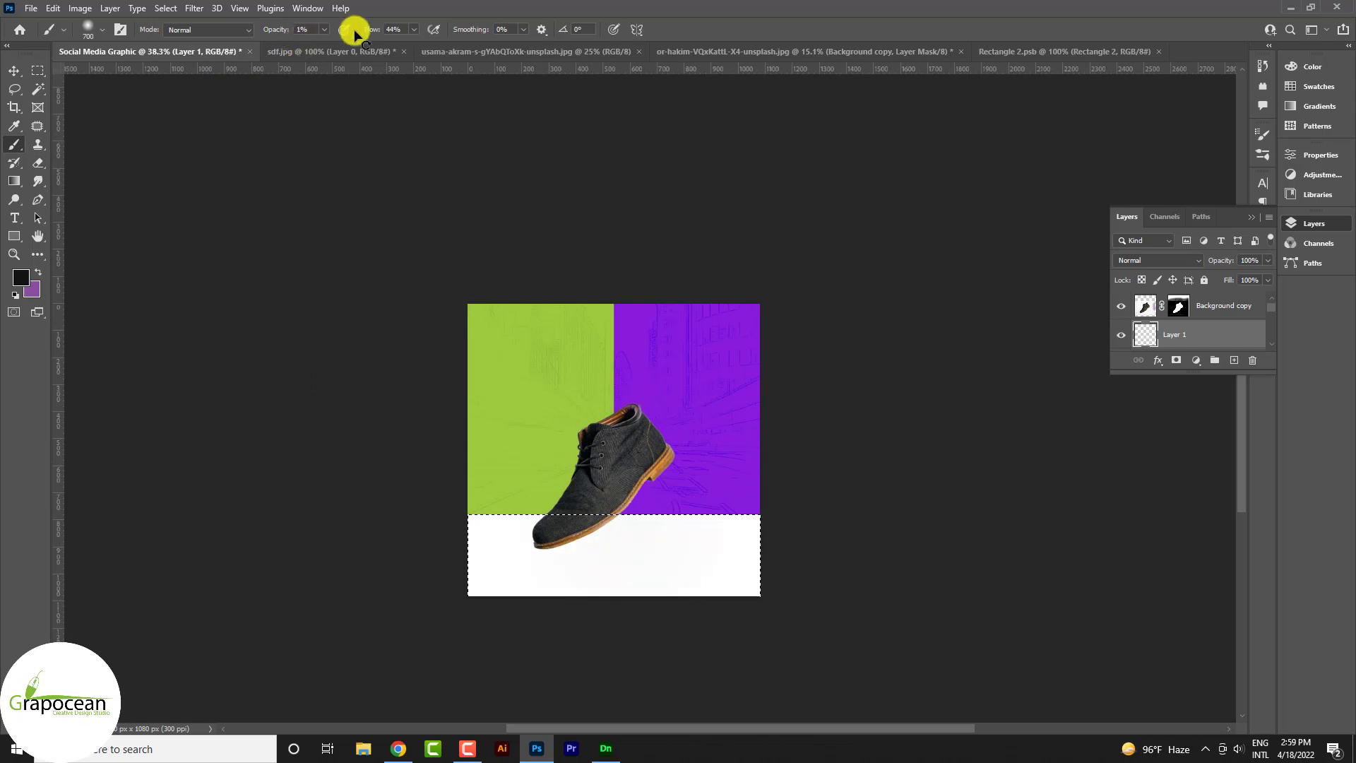
mouse_move(593, 399)
left_mouse_down()
mouse_move(627, 495)
mouse_move(546, 479)
mouse_move(506, 548)
mouse_move(562, 627)
left_mouse_up()
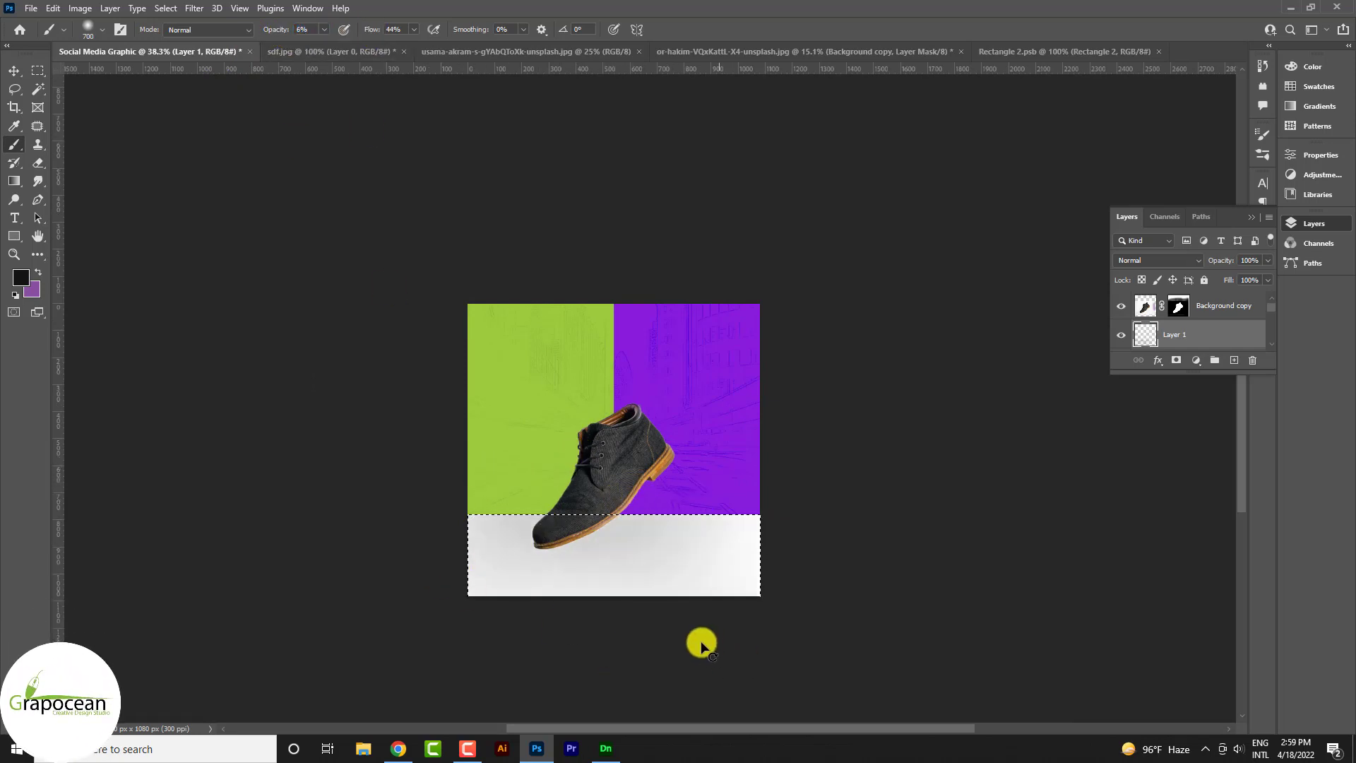
scroll(699, 642, "up", 4)
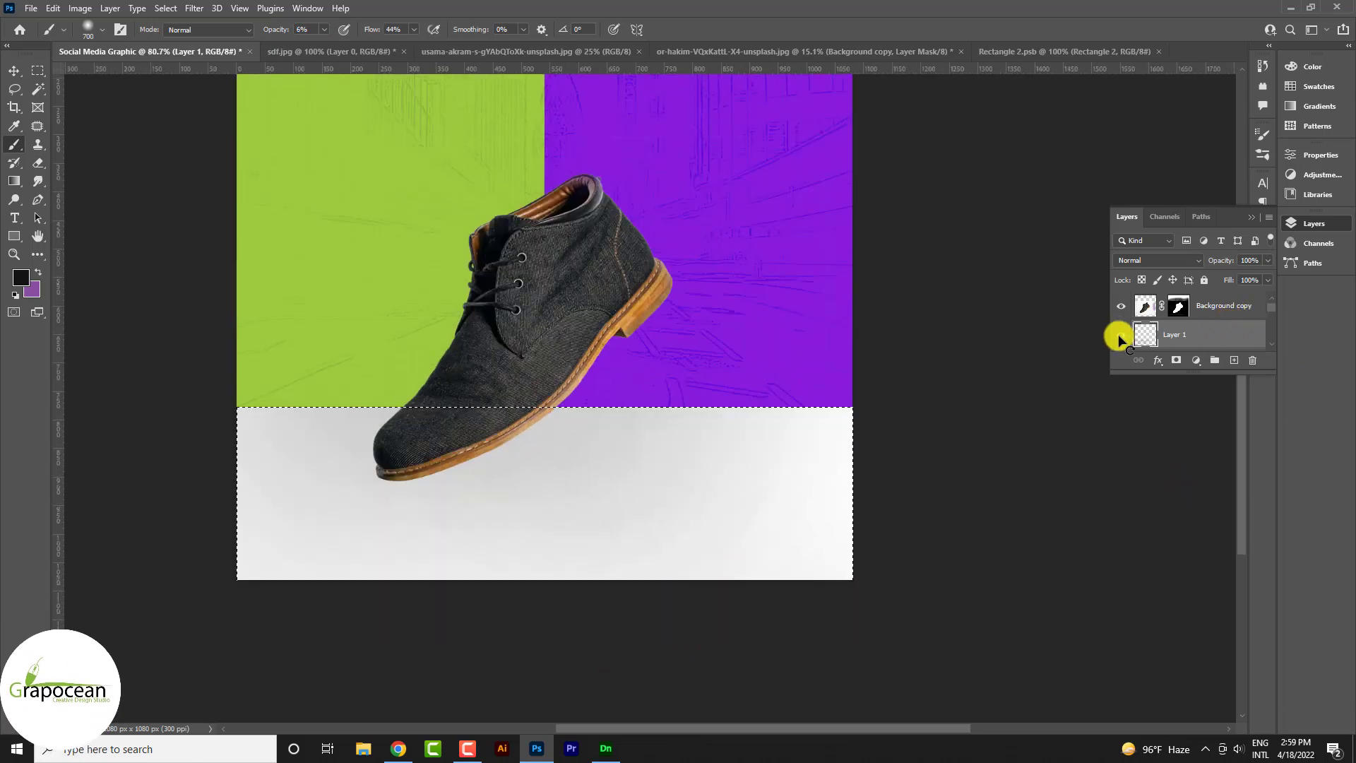
Add a white Solid Color fill layer for the bottom band
right_click(14, 236)
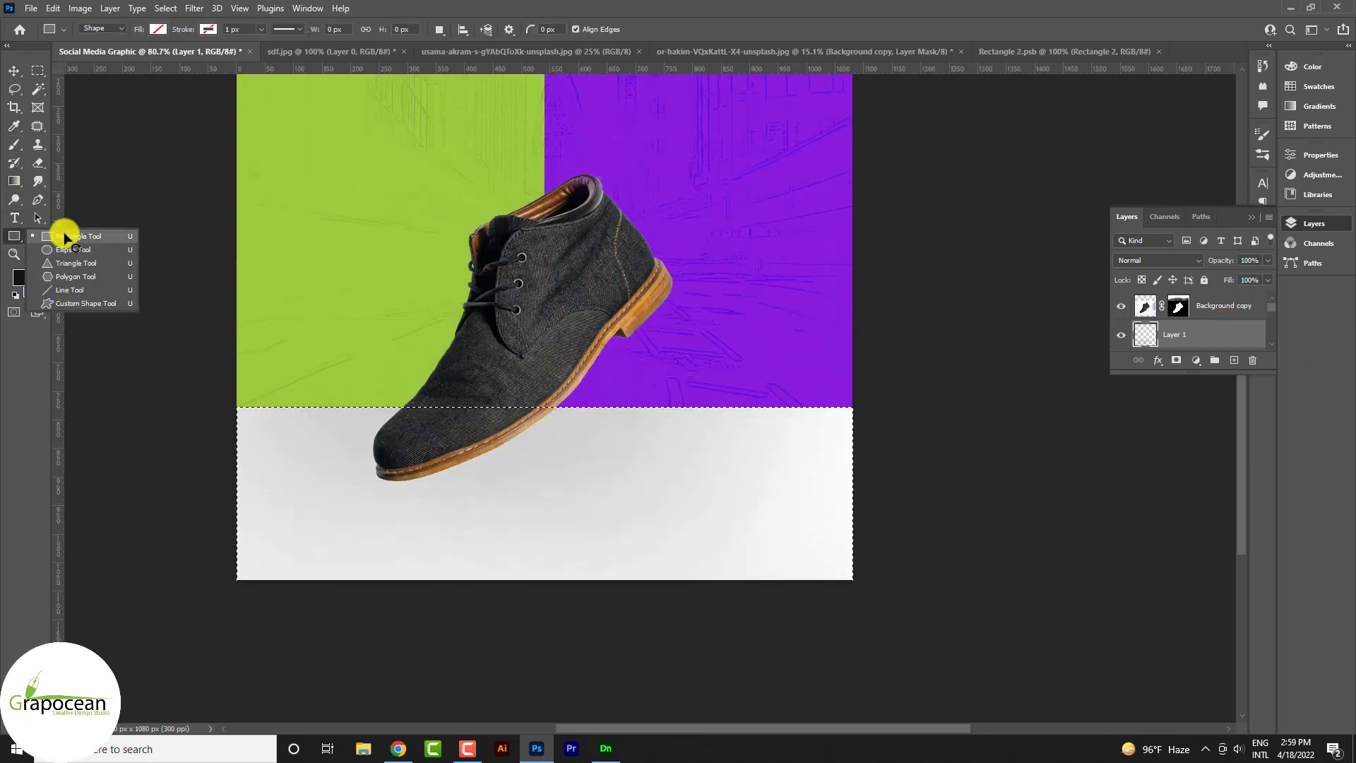
left_click(81, 238)
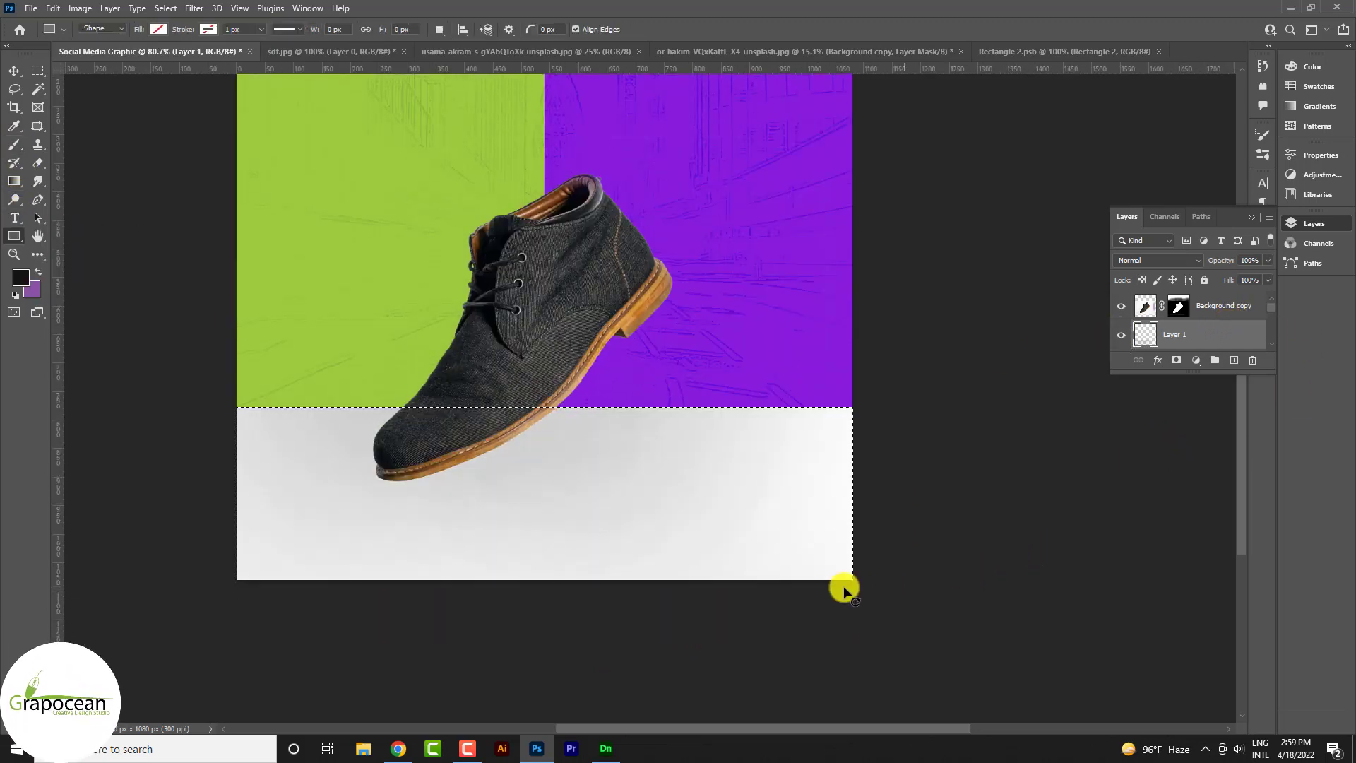
left_click(1197, 361)
left_click(1225, 377)
left_click_drag(1080, 565, 883, 438)
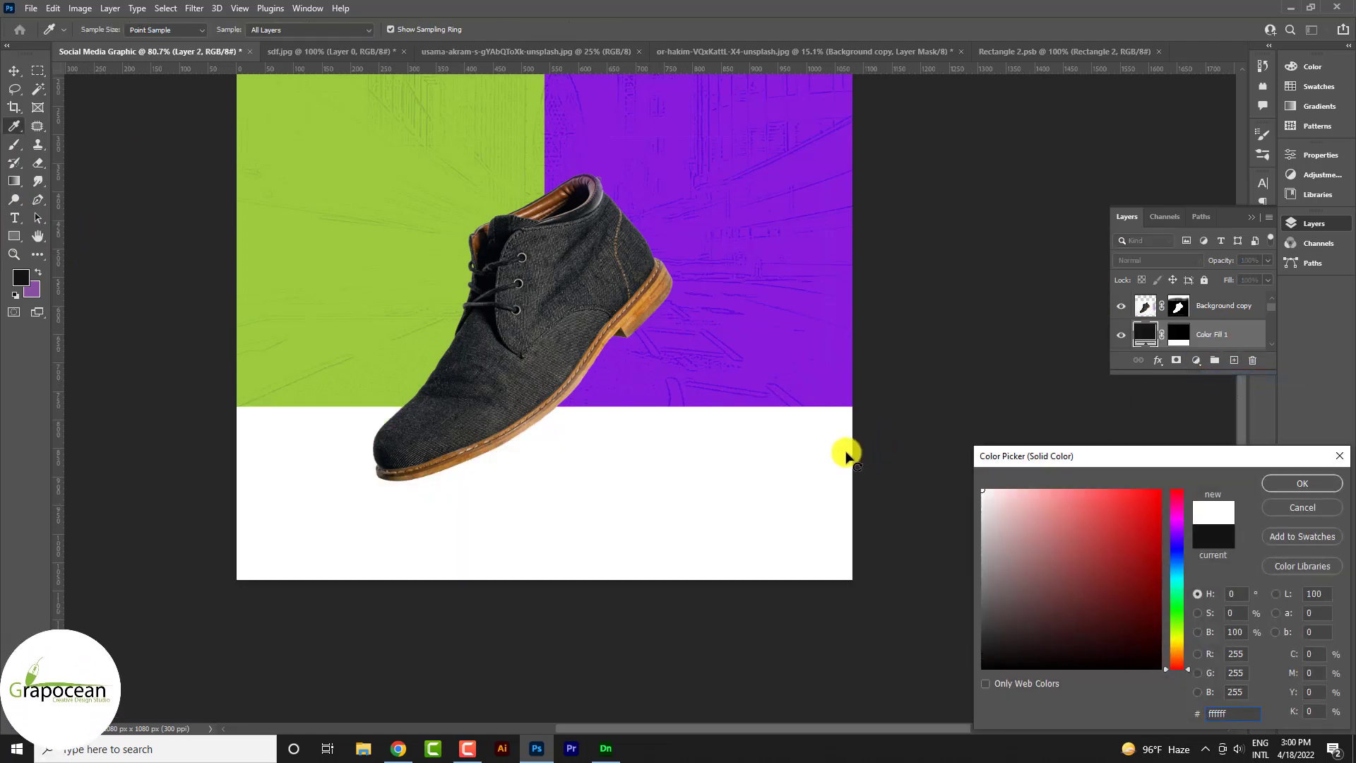
left_click(1312, 484)
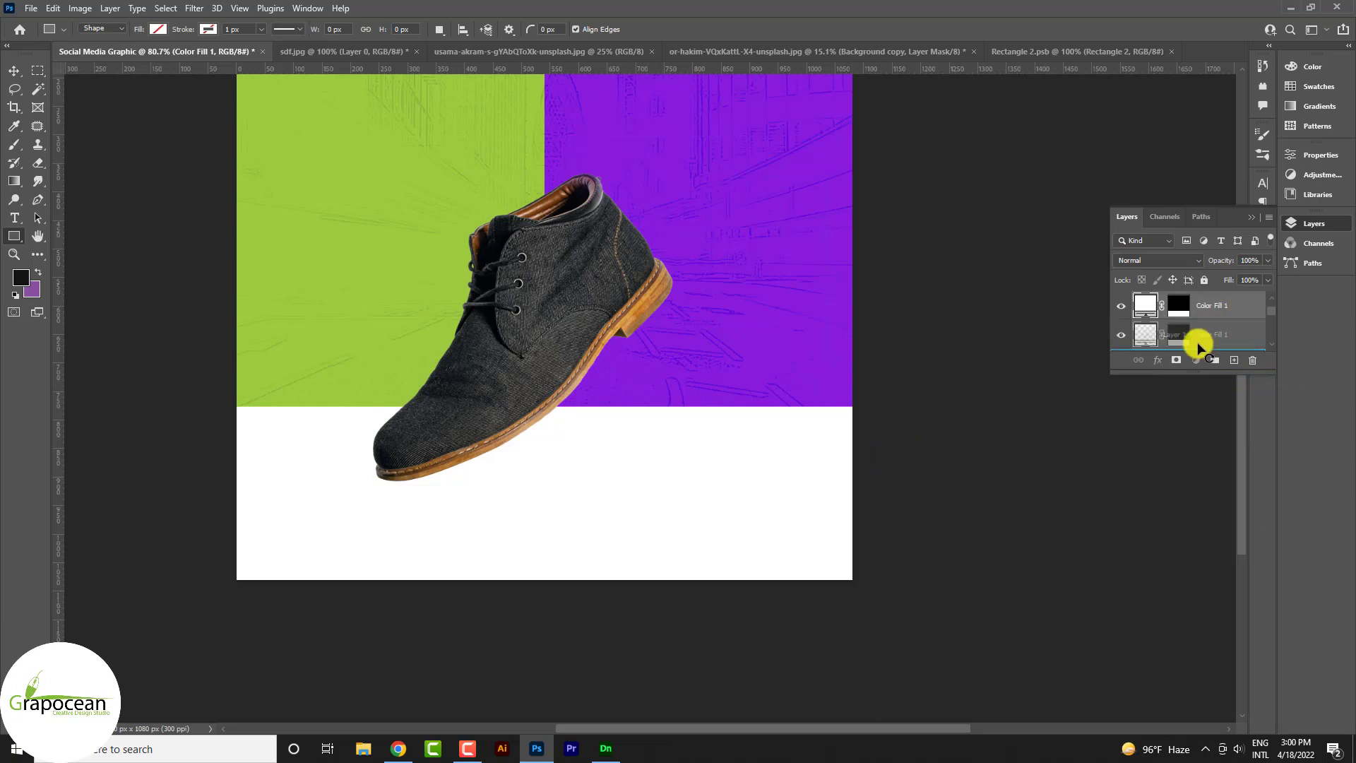
Move the shadow layer above the white fill and lower its opacity
left_click_drag(1199, 346, 1198, 350)
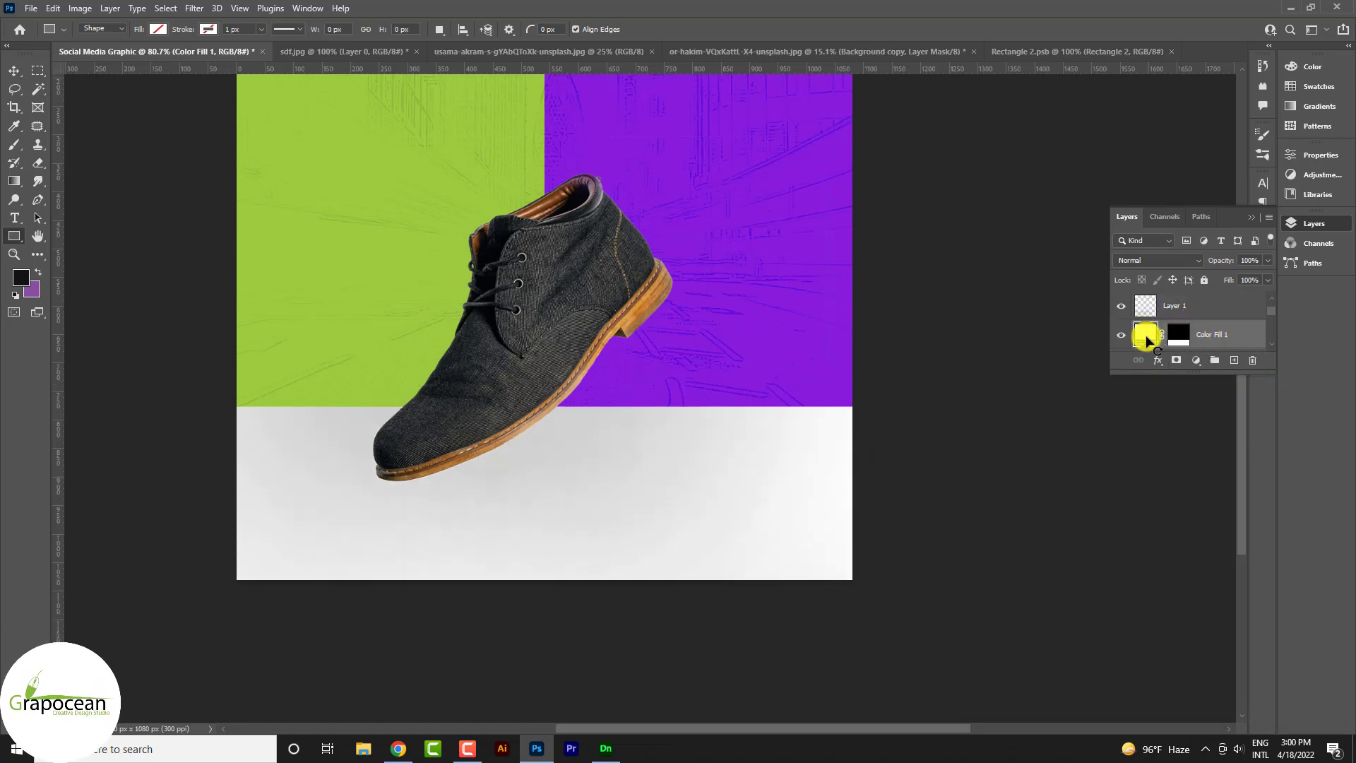
left_click(1203, 304)
left_click_drag(1267, 259, 1236, 279)
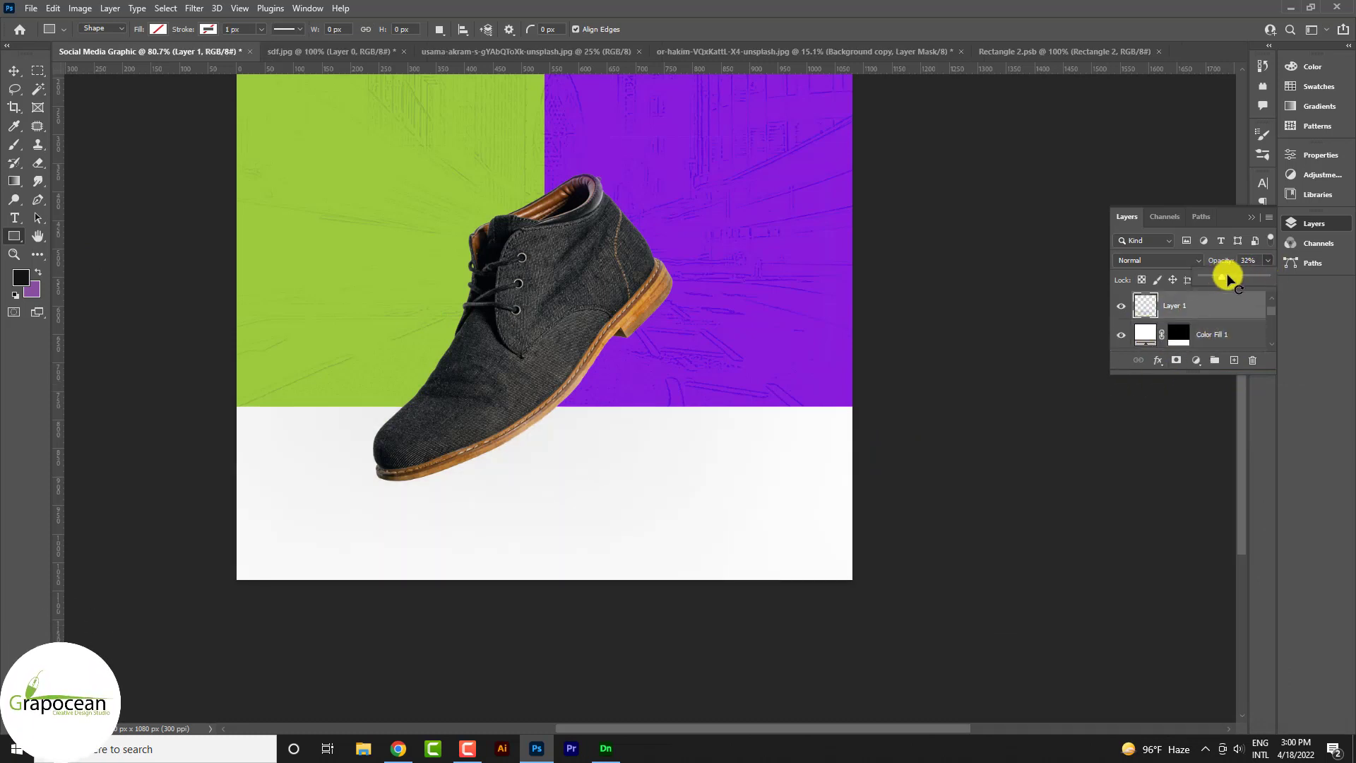
left_click(1210, 334)
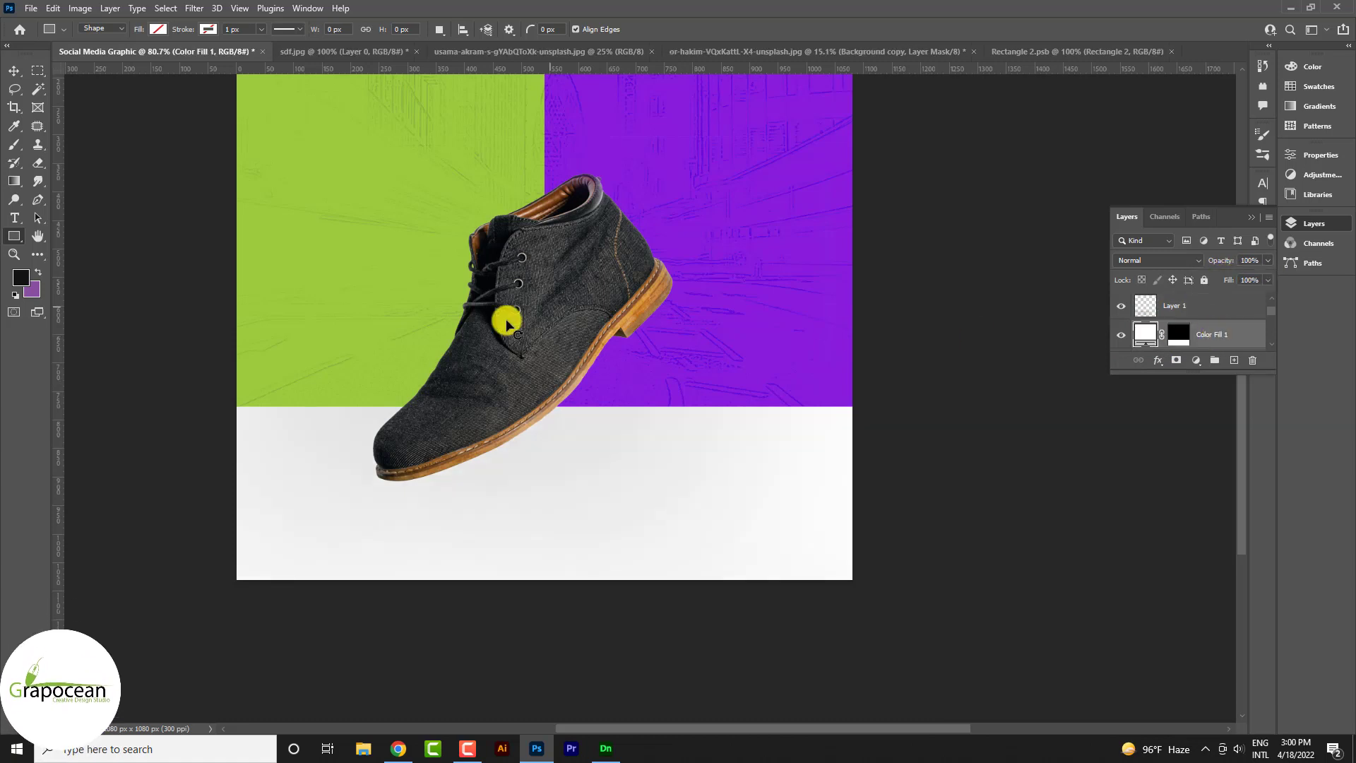
left_click(195, 8)
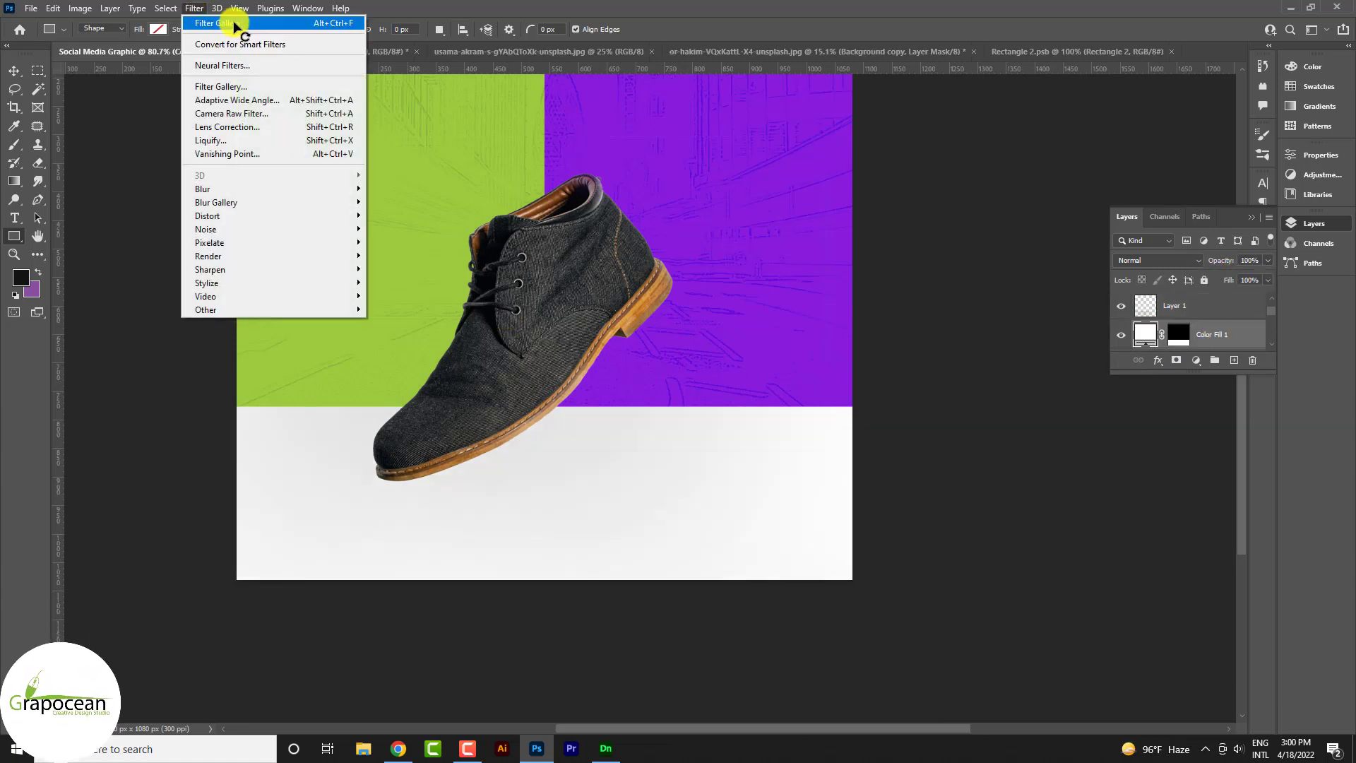
Undo the accidentally reapplied purple texture filter and open the Filter Gallery
left_click(236, 23)
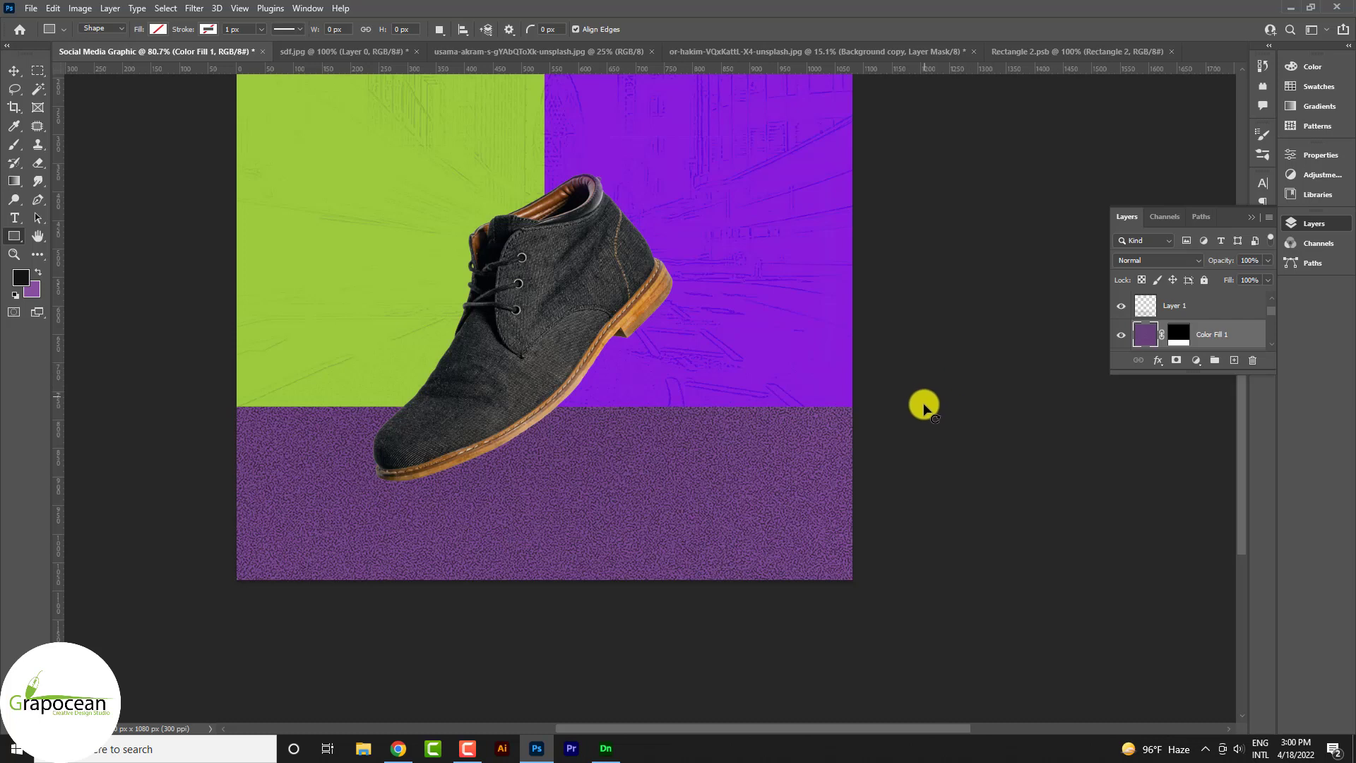
key("ctrl+z")
left_click(194, 9)
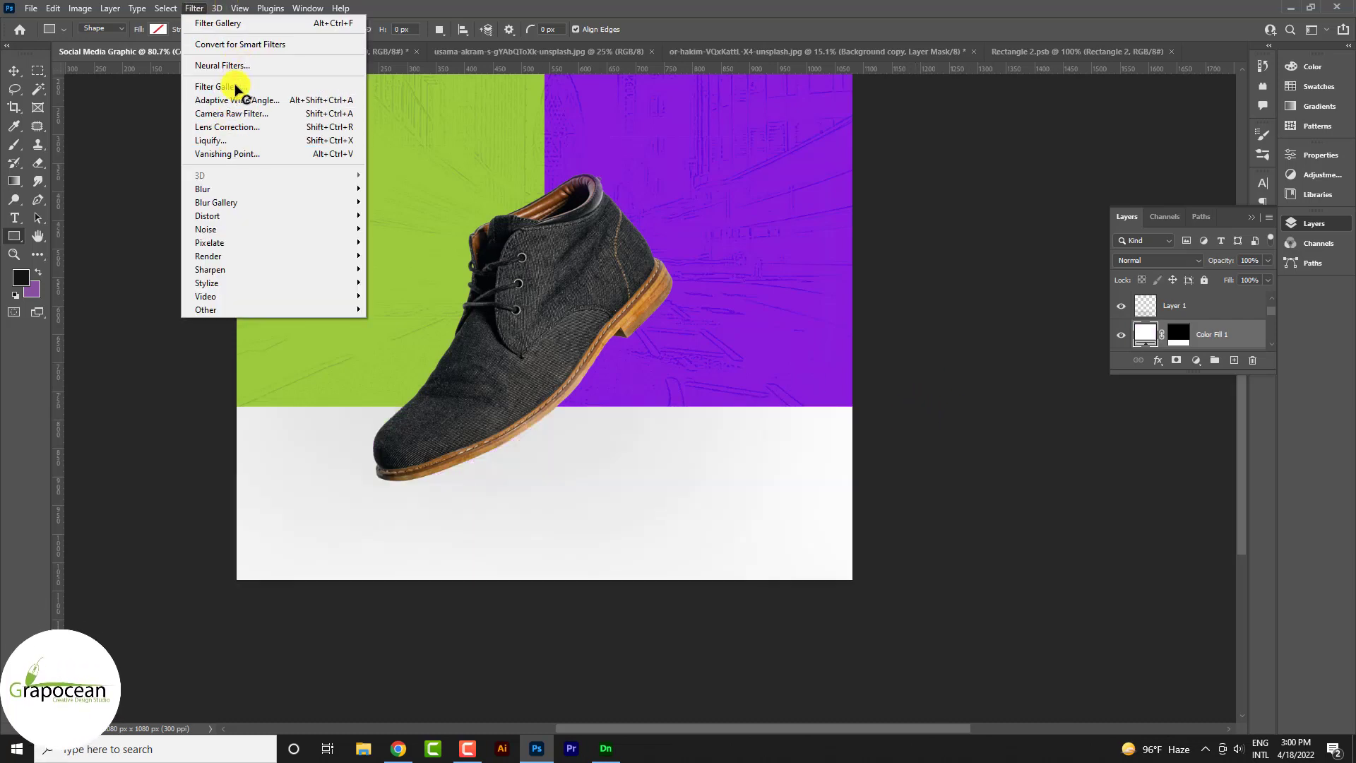
left_click(235, 89)
left_click(628, 280)
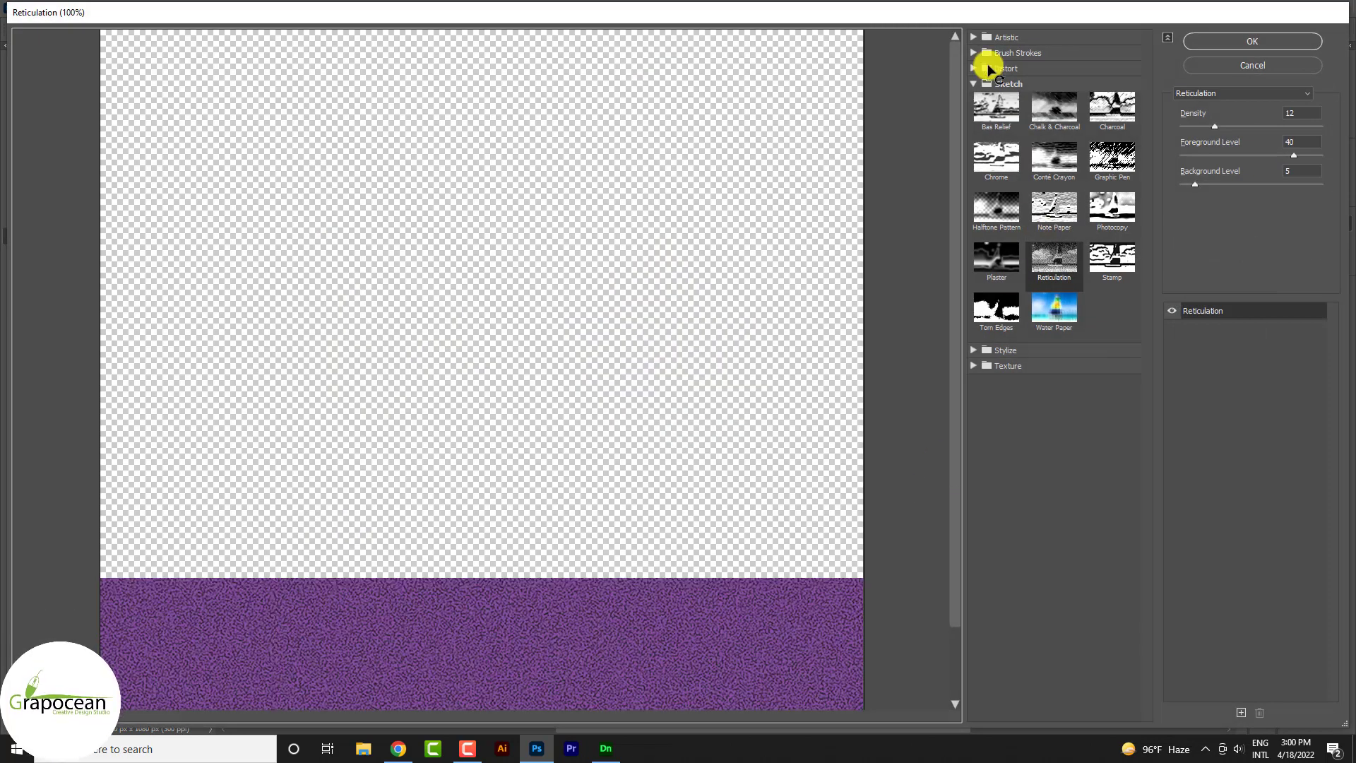
Apply Artistic > Film Grain with Grain 11, Highlight Area 20 and Intensity 4
left_click(975, 37)
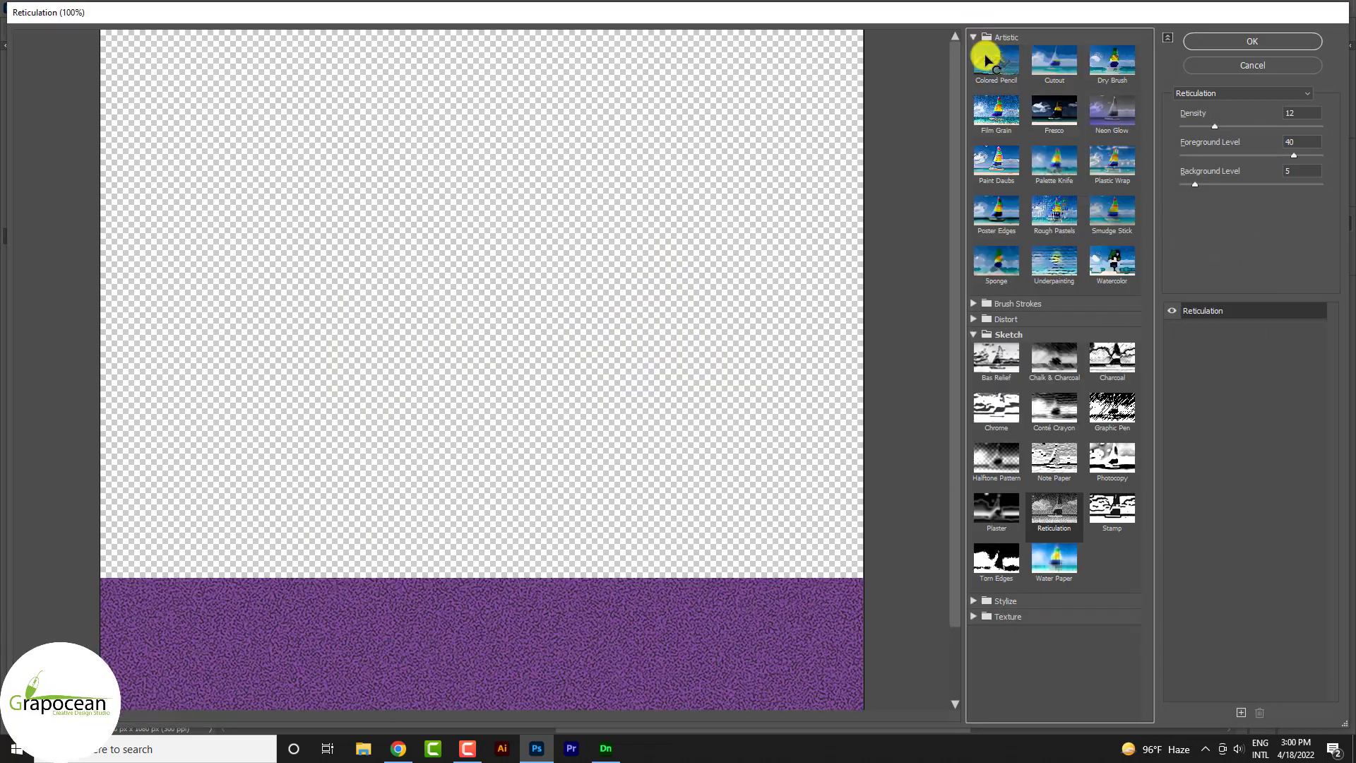
left_click(996, 109)
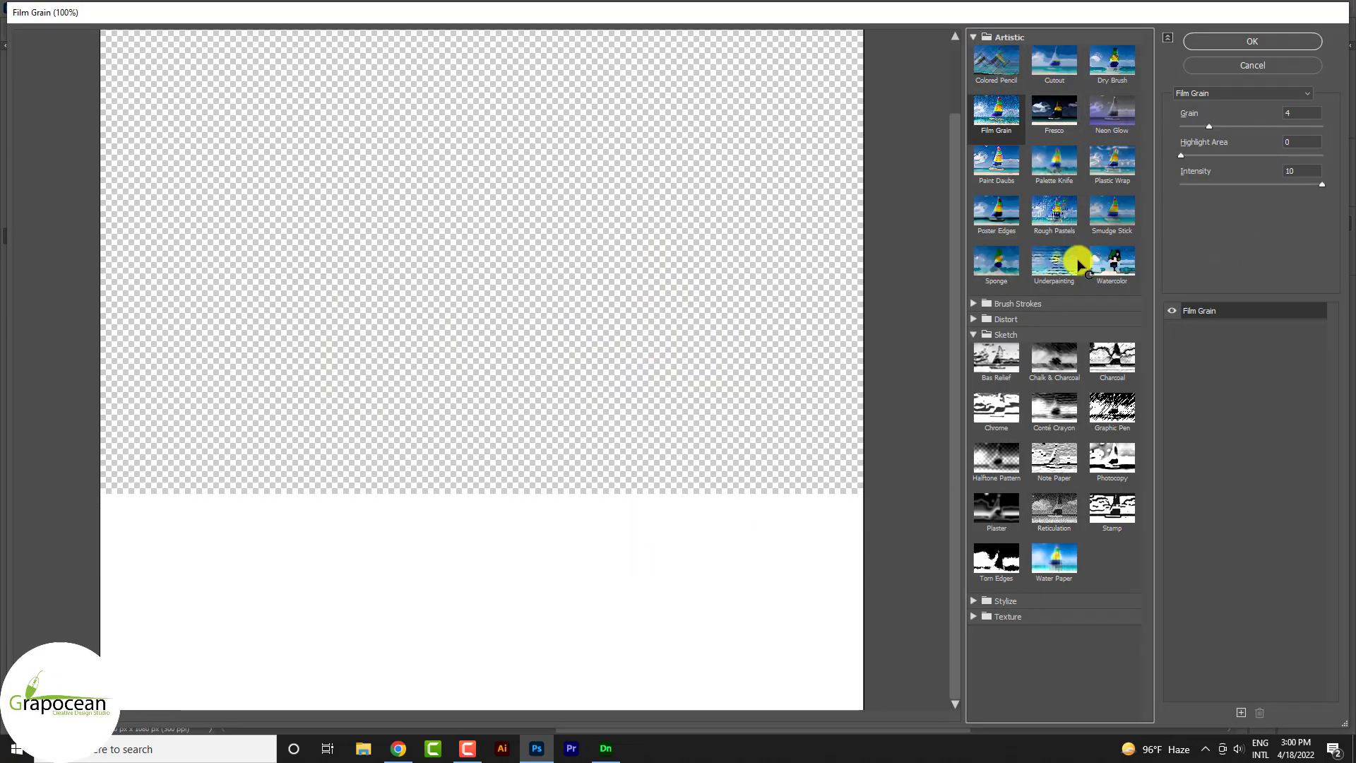
left_click_drag(1208, 128, 1258, 127)
left_click_drag(1181, 154, 1201, 155)
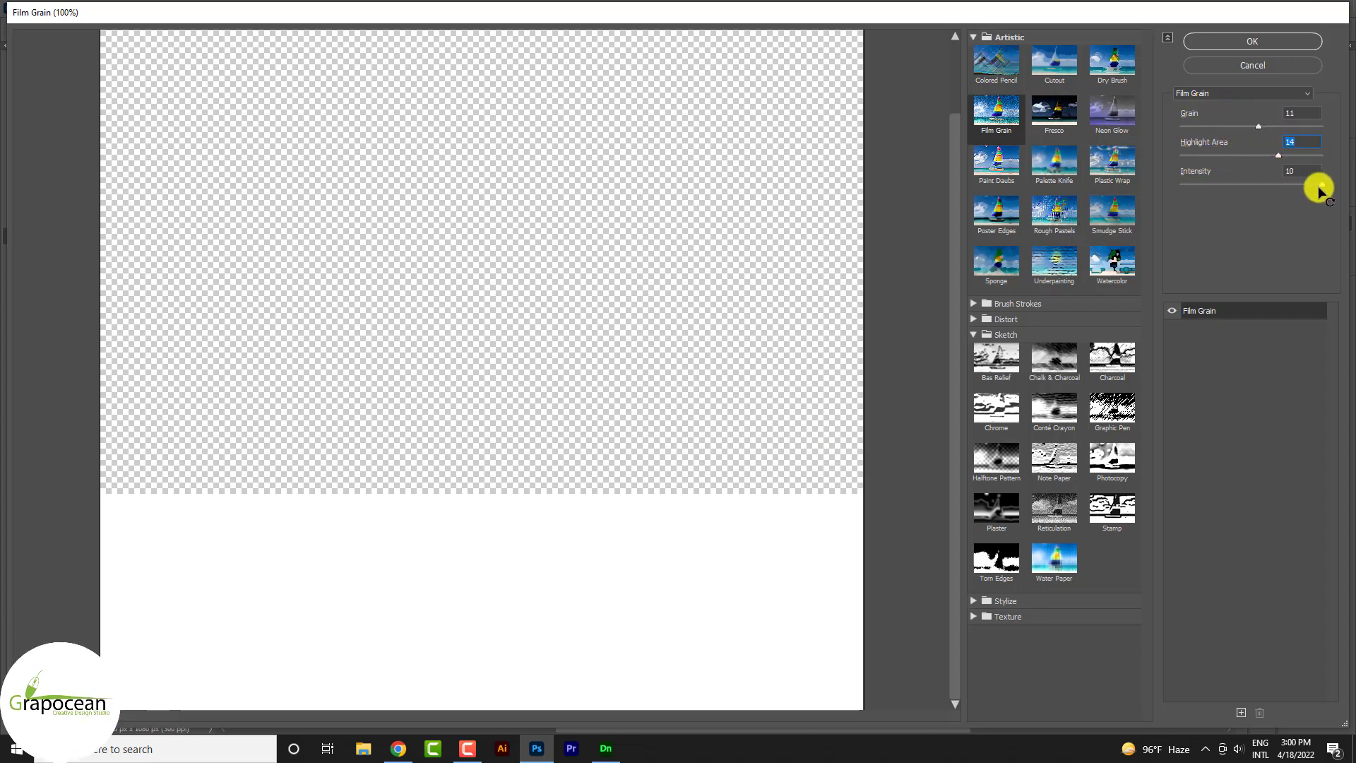
left_click_drag(1320, 185, 1234, 185)
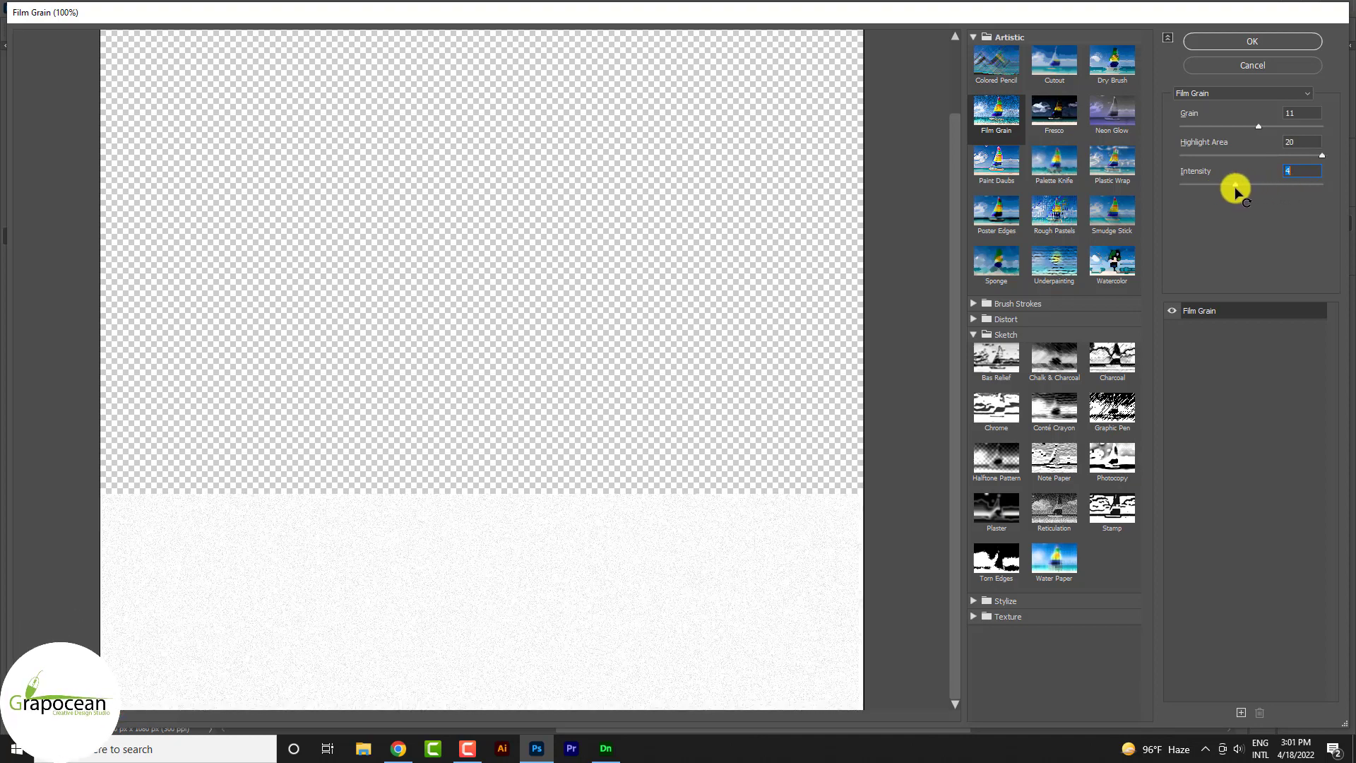
left_click(1252, 43)
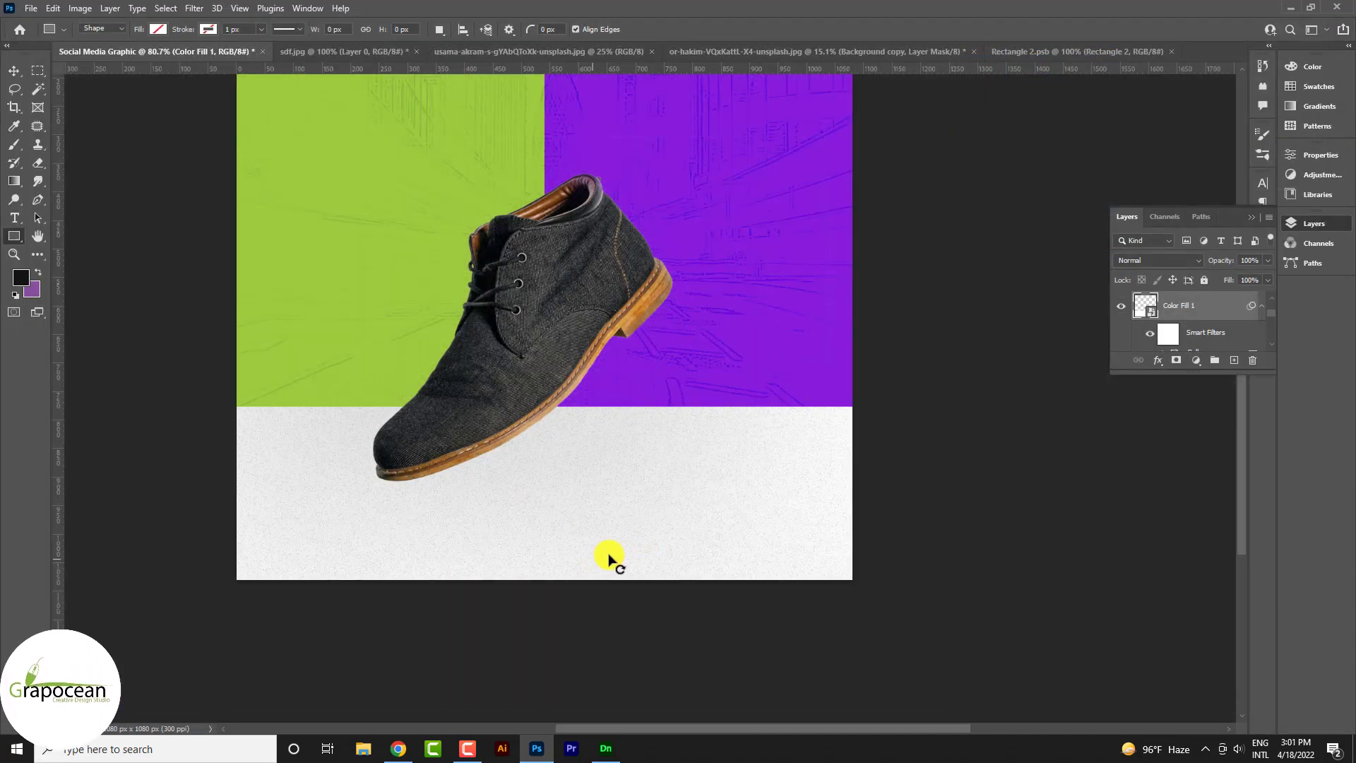
Zoom to 100% and set the grainy layer's blend mode to Vivid Light
scroll(1133, 332, "down", 1)
scroll(1130, 335, "down", 1)
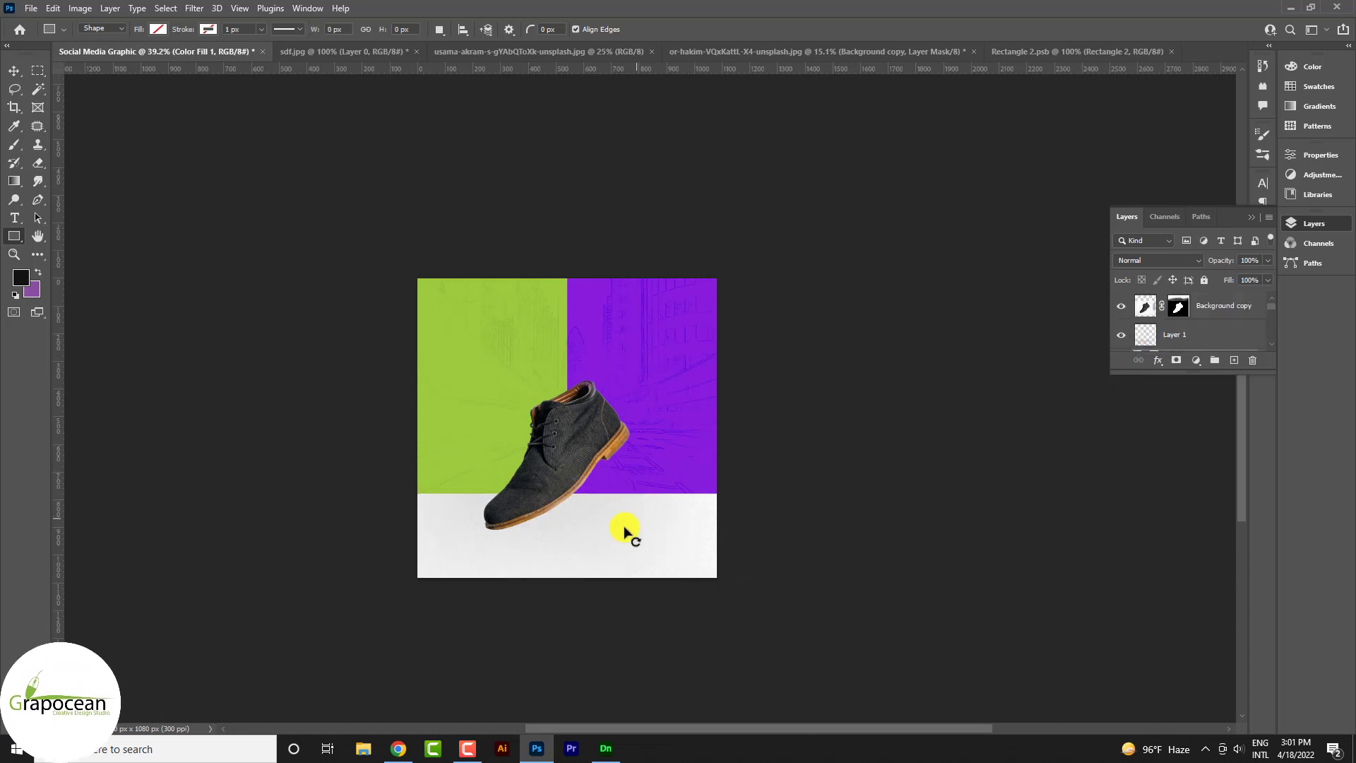
key("ctrl+plus")
key("ctrl+plus")
key("ctrl+plus")
left_click(1172, 334)
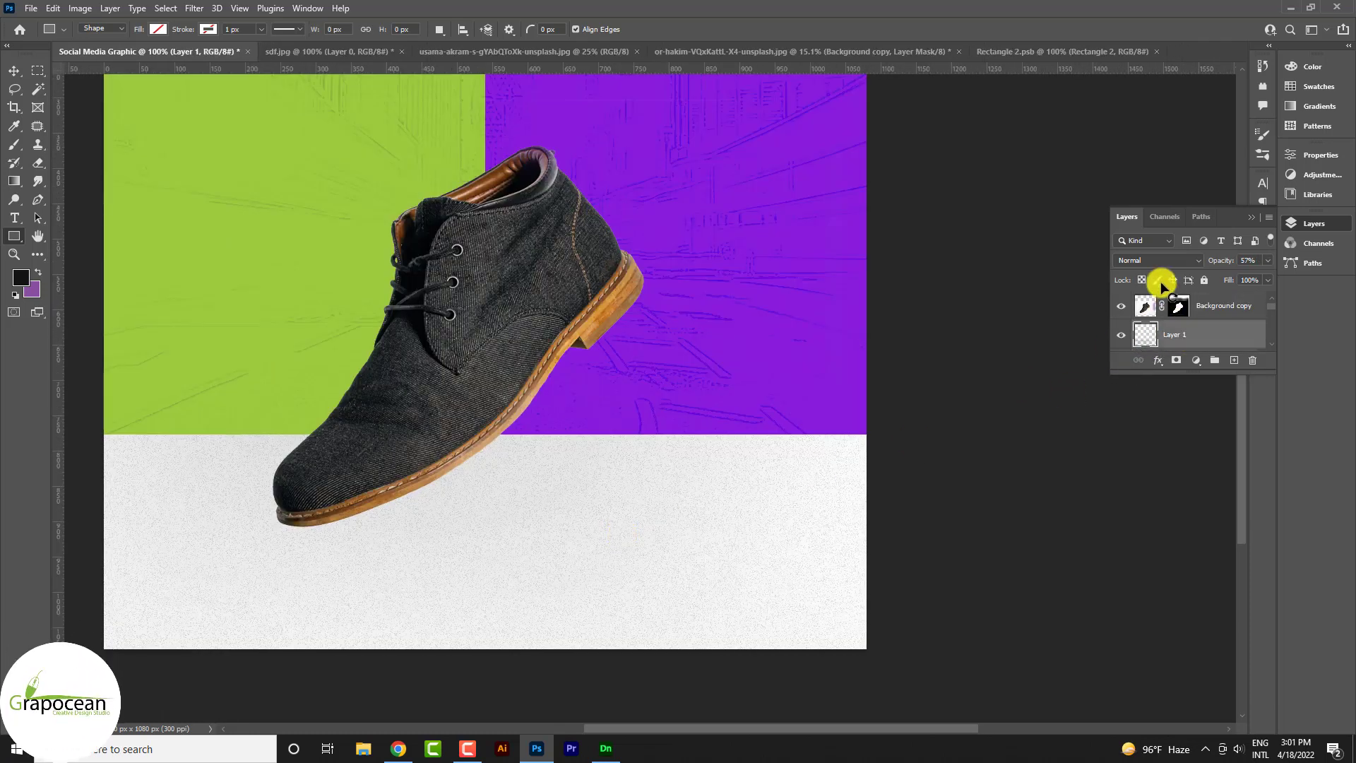
left_click(1157, 261)
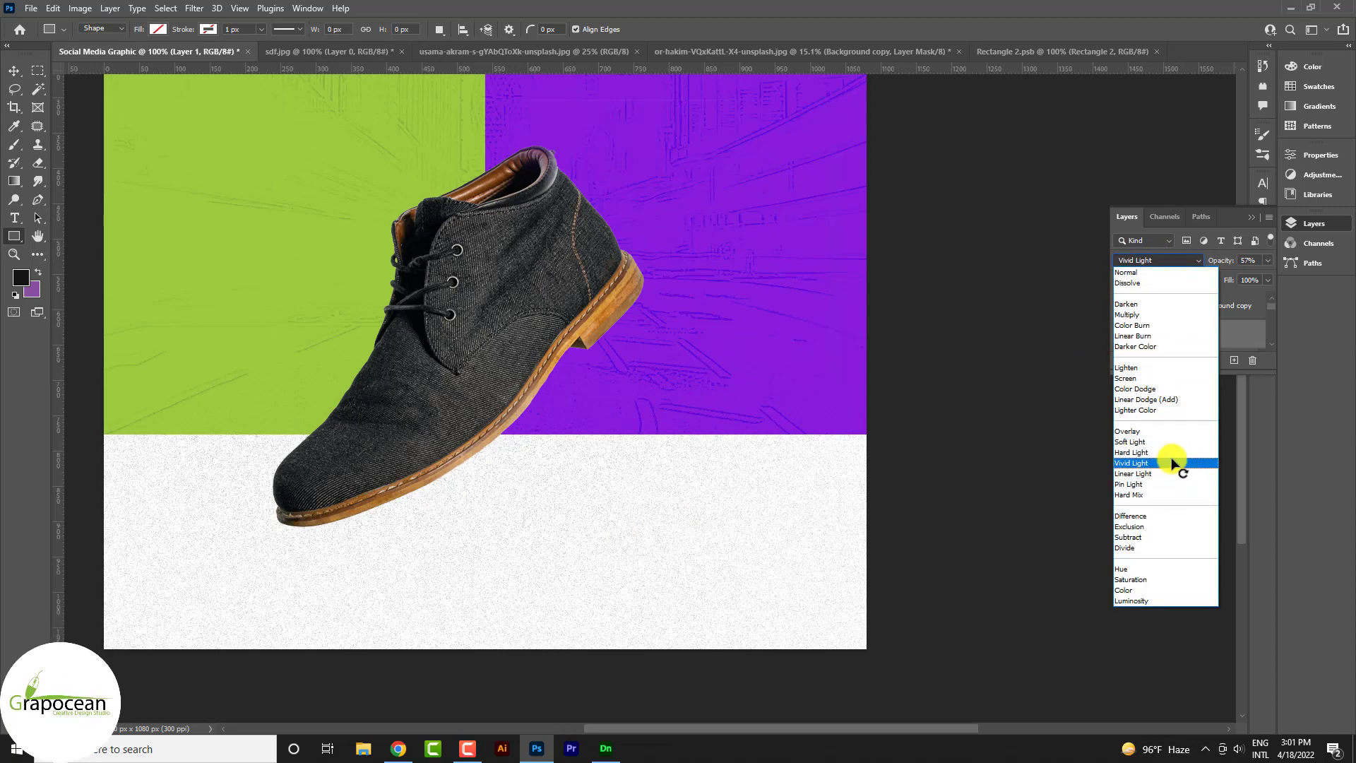
left_click(1173, 463)
Dismiss the Adobe Dimension notification and the stray Create Rectangle dialog, then fit the canvas
left_click(1090, 560)
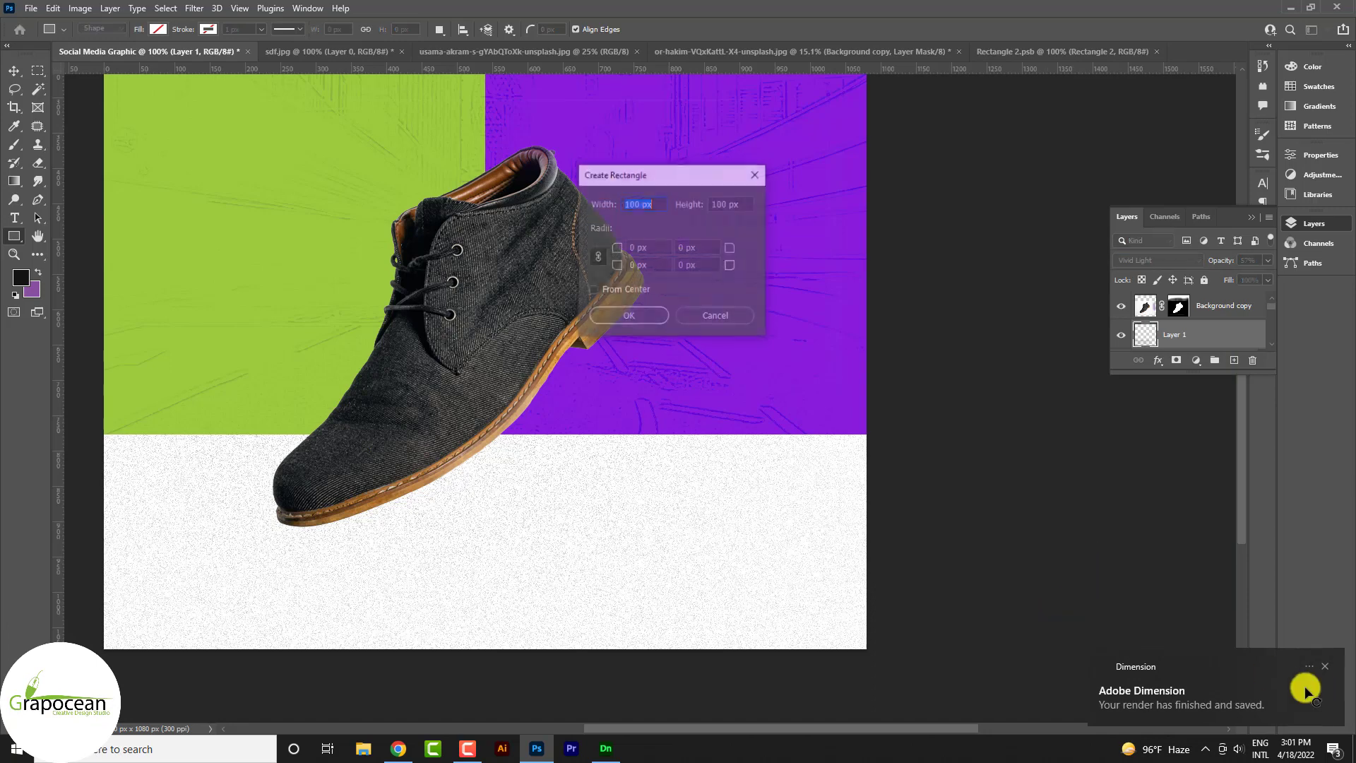
left_click(1325, 666)
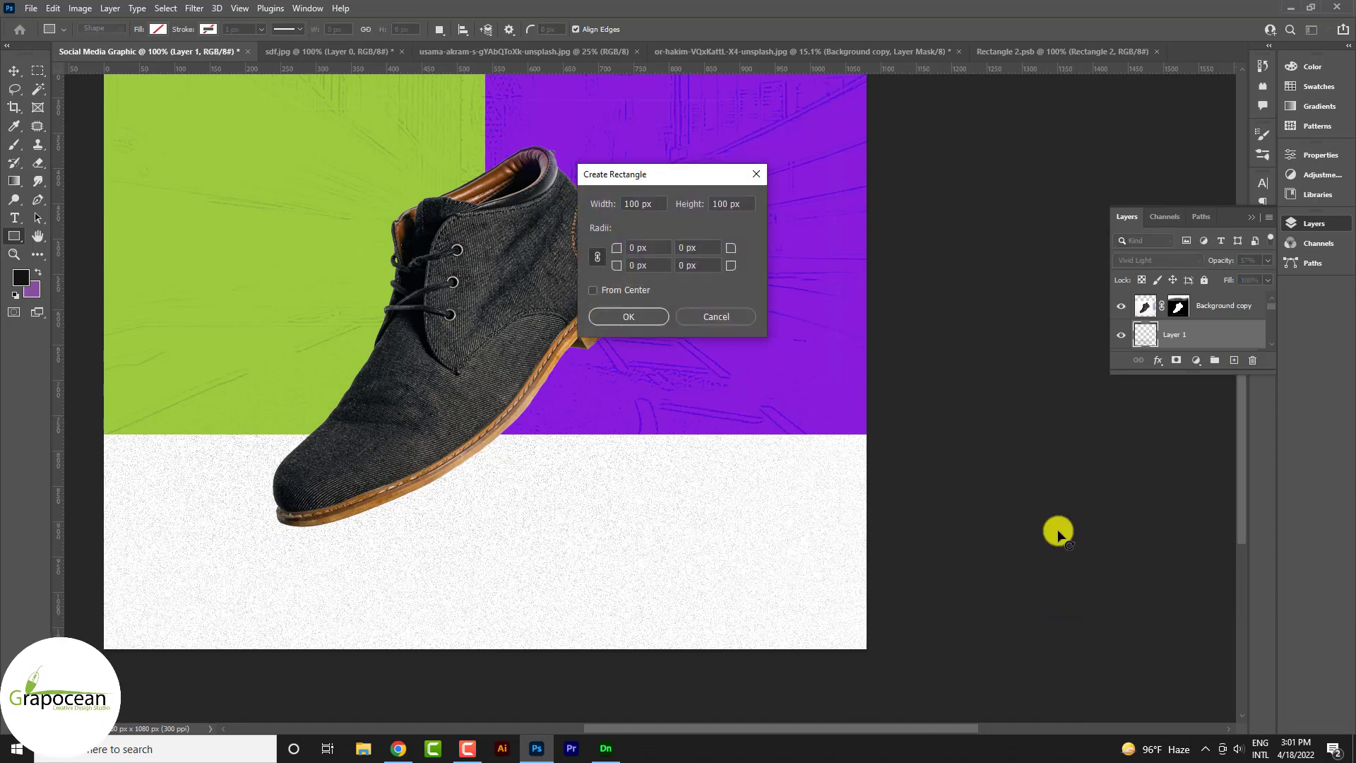
left_click(750, 175)
key("ctrl+0")
key("ctrl+1")
key("ctrl+0")
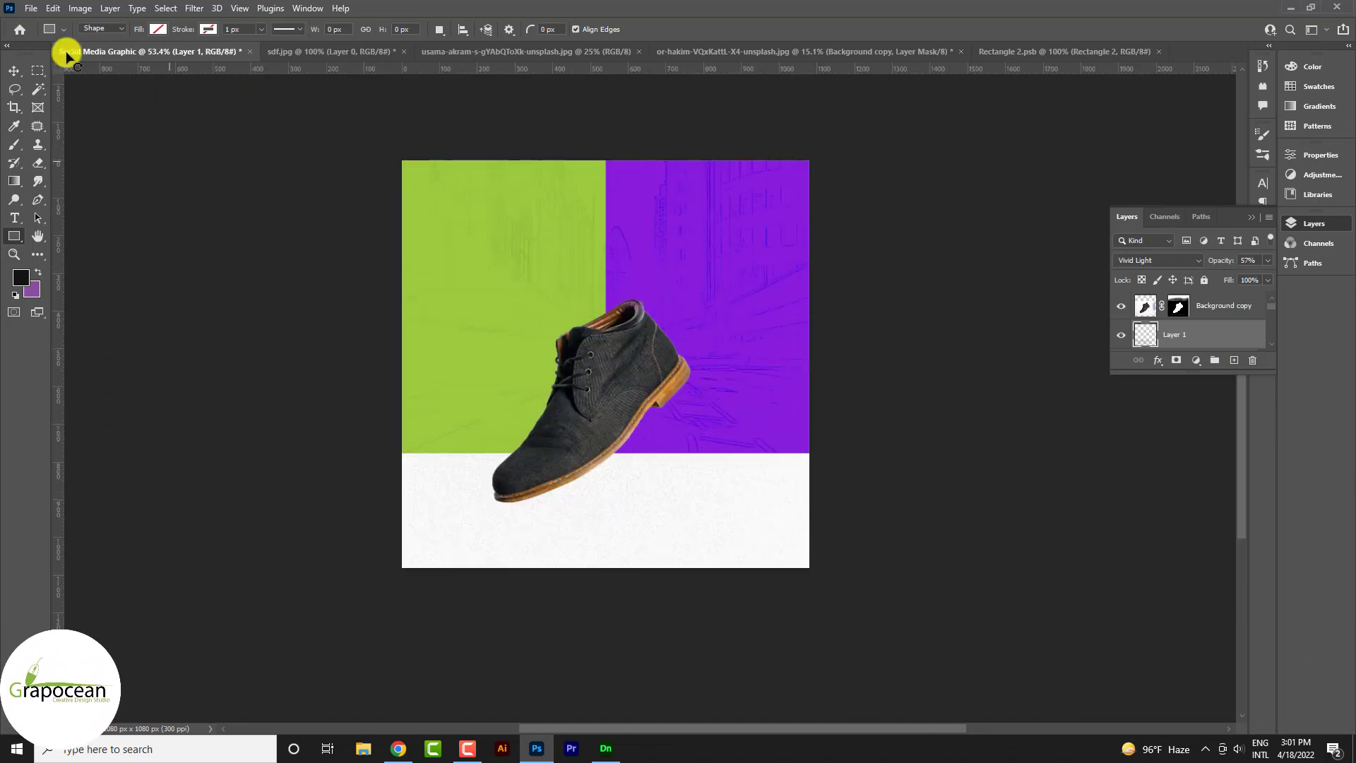
left_click(31, 8)
Open shapes.psd and drag its Rendered Image layer onto the Social Media Graphic
left_click(43, 37)
left_click(317, 279)
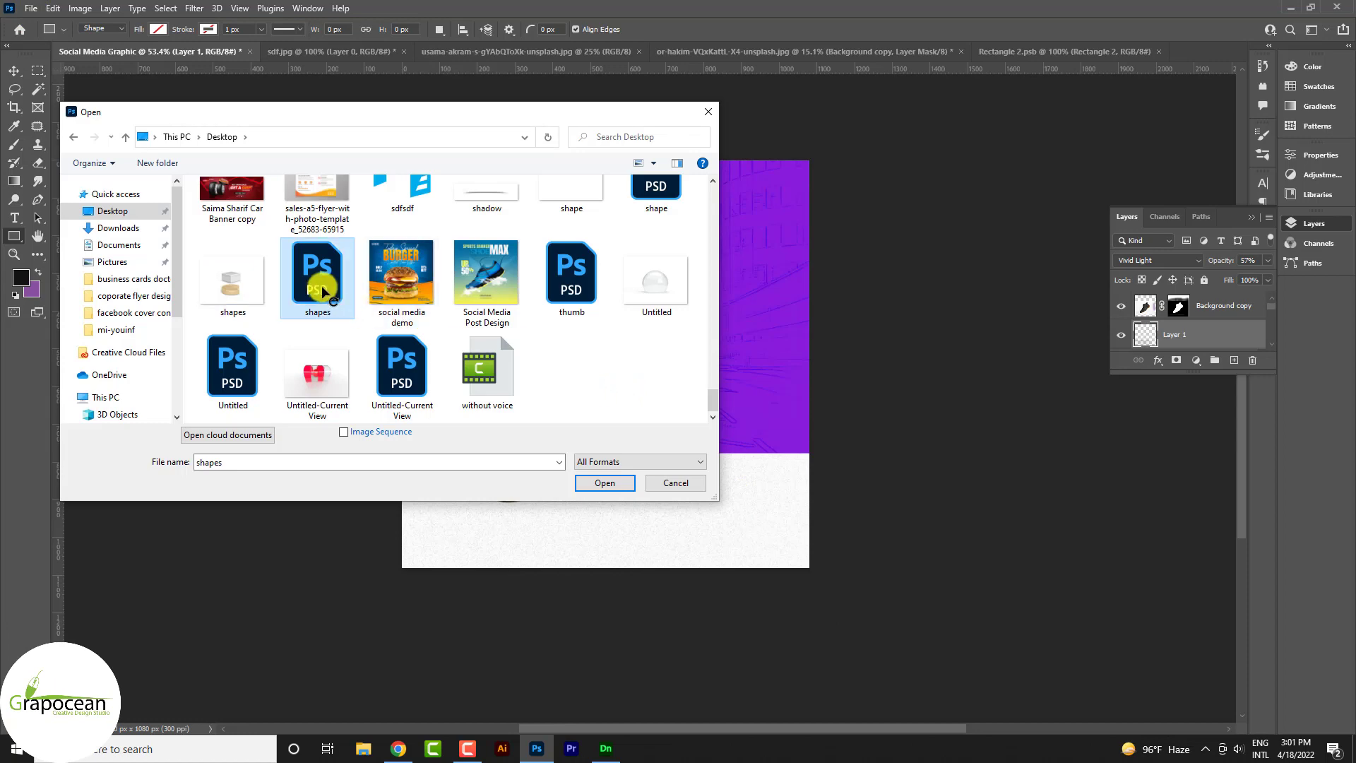
double_click(321, 292)
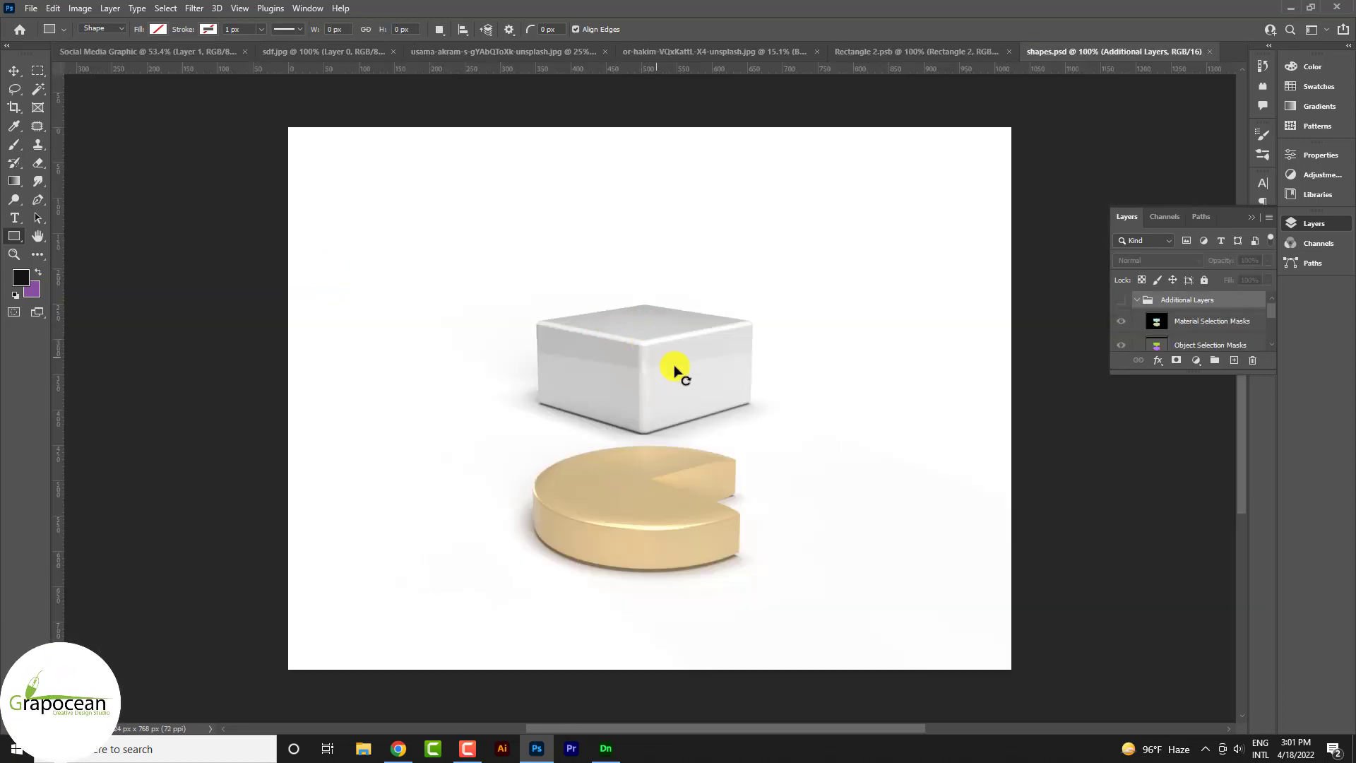
key("v")
mouse_move(620, 363)
left_mouse_down()
mouse_move(578, 352)
mouse_move(637, 507)
left_mouse_up()
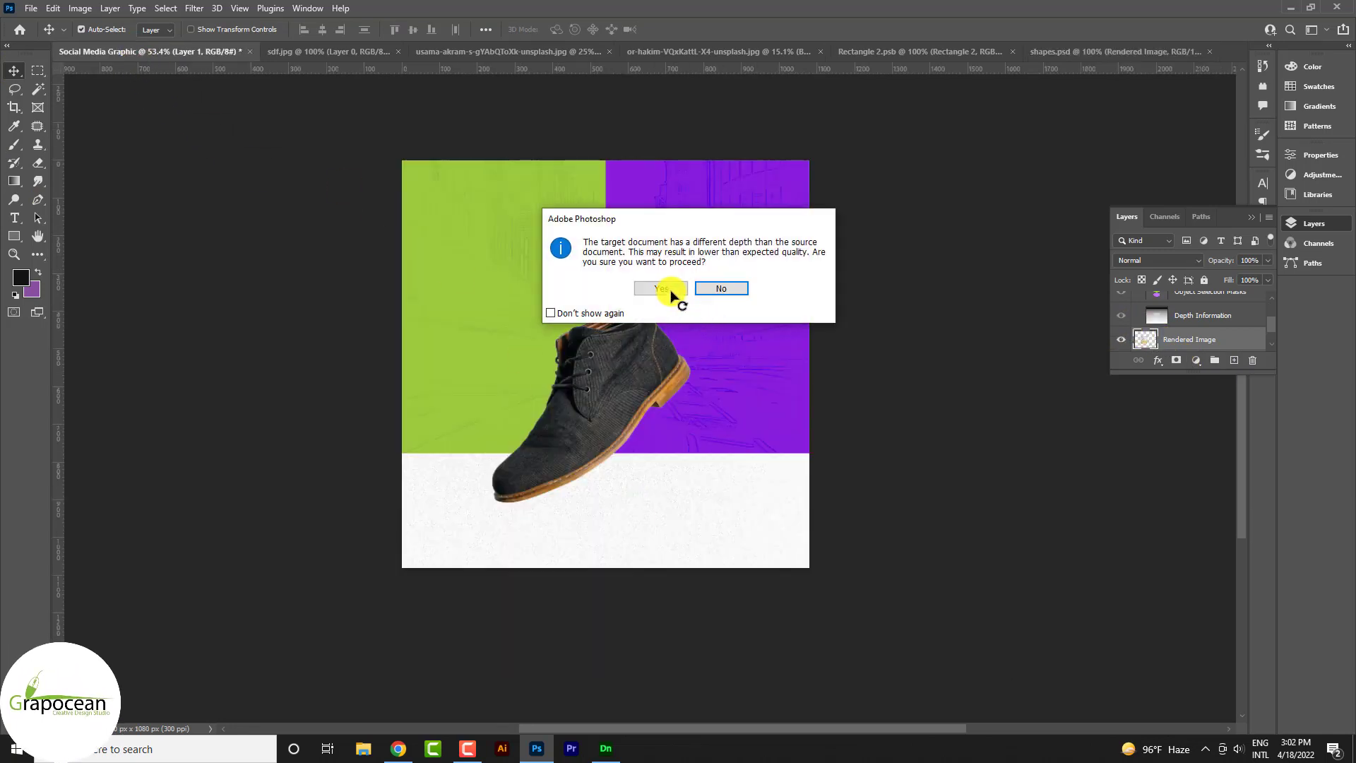
Cut the white box onto its own layer and move it beside the shoe
left_click(667, 290)
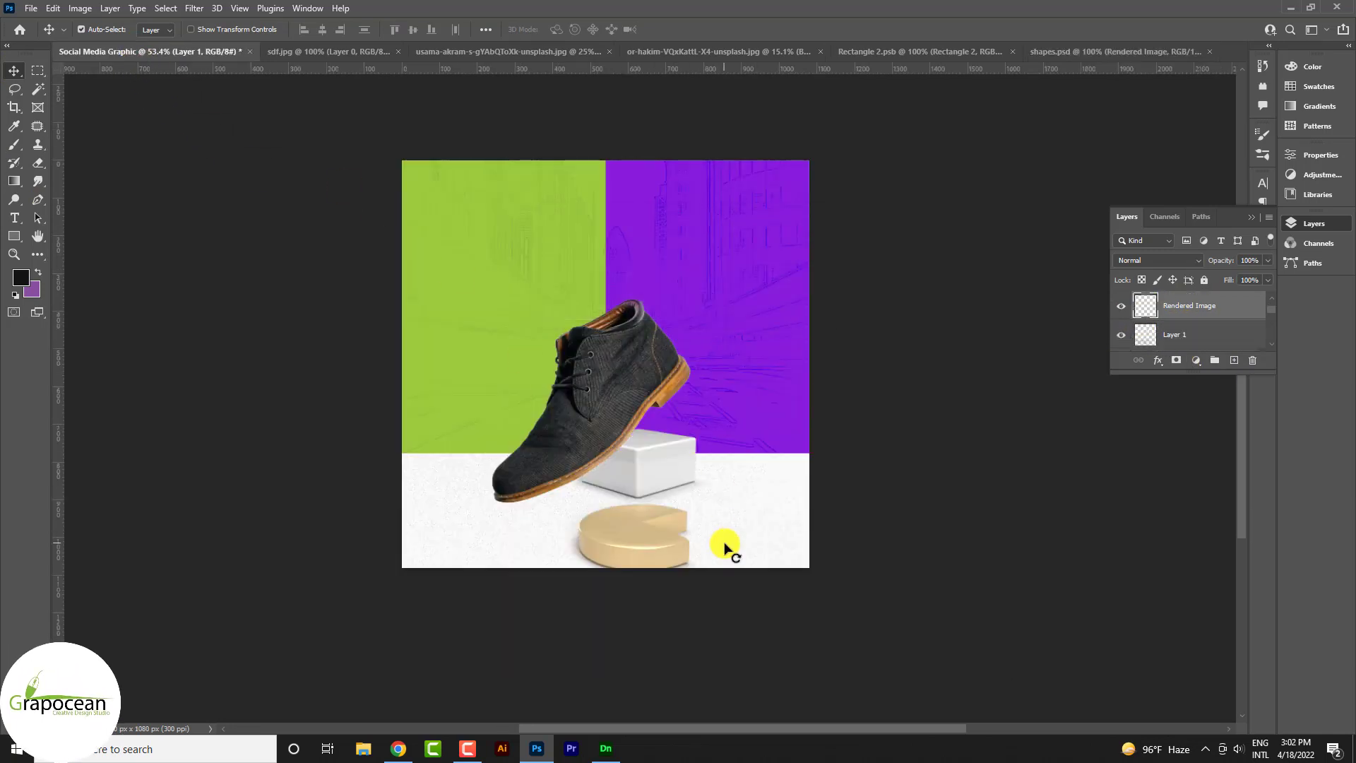
scroll(632, 531, "up", 3)
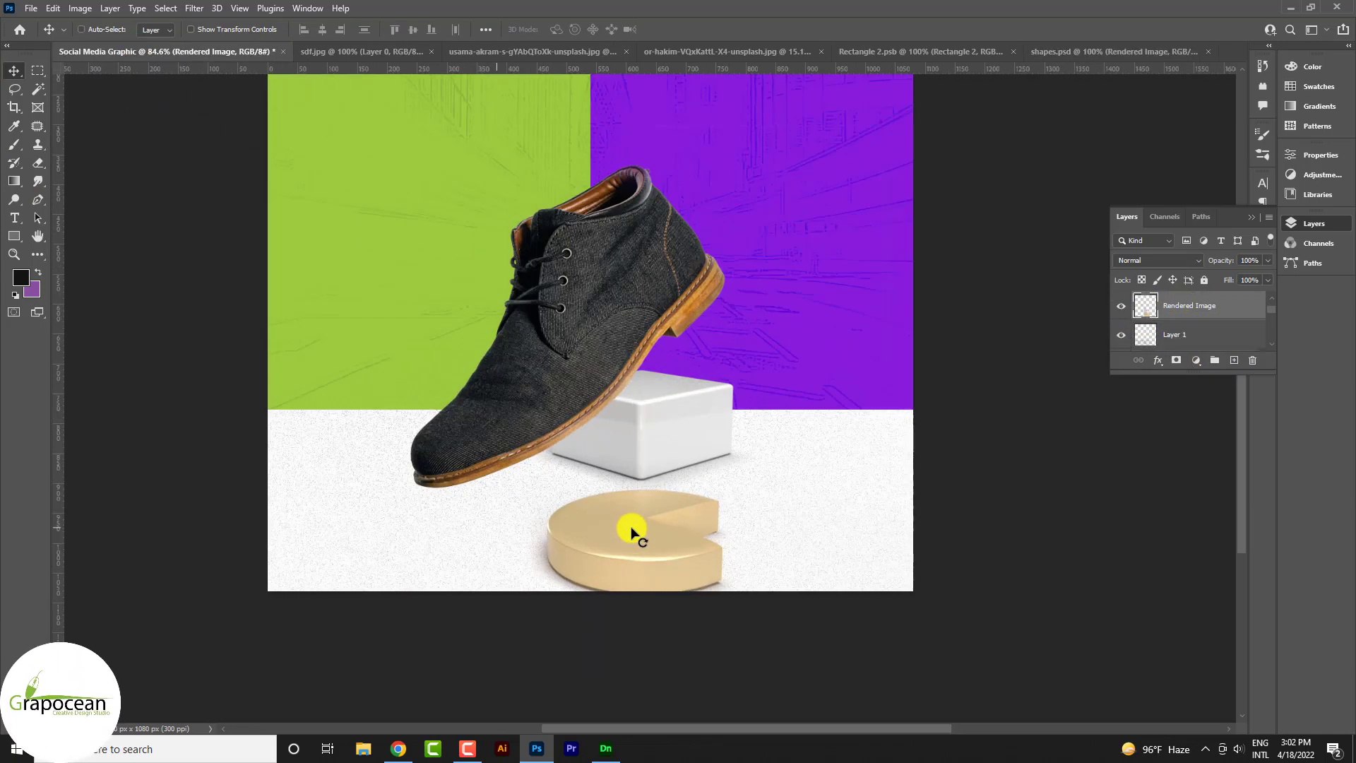
left_click(38, 70)
left_click_drag(478, 260, 774, 484)
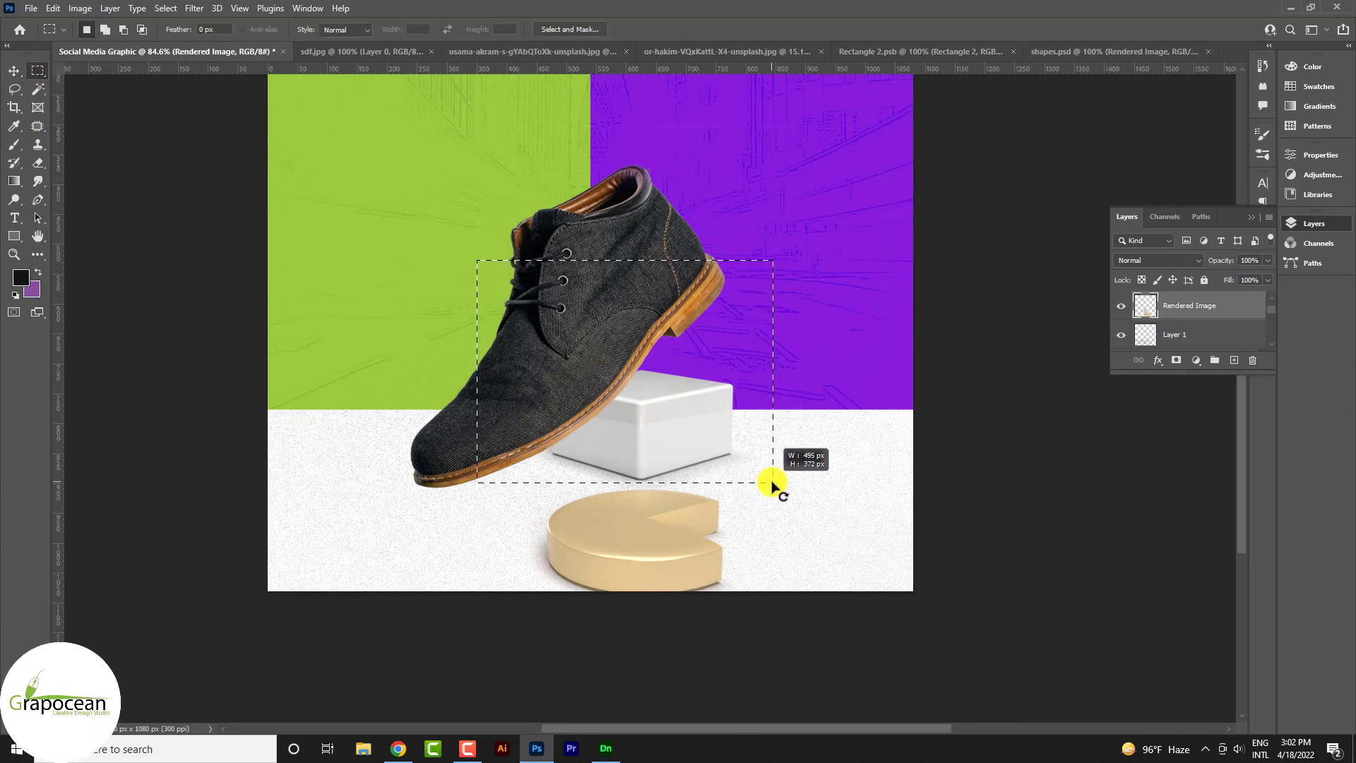
key("ctrl+x")
key("ctrl+v")
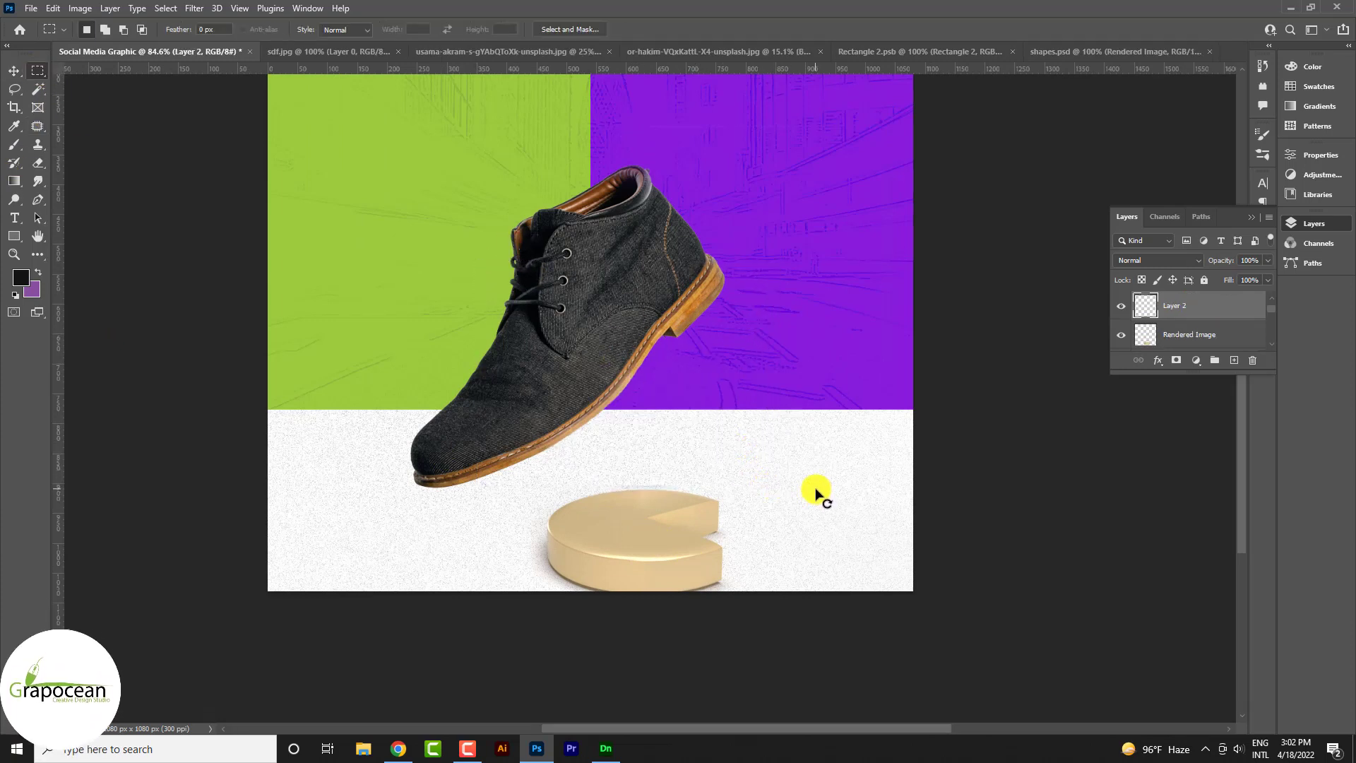
left_click(14, 71)
left_click_drag(683, 363, 822, 394)
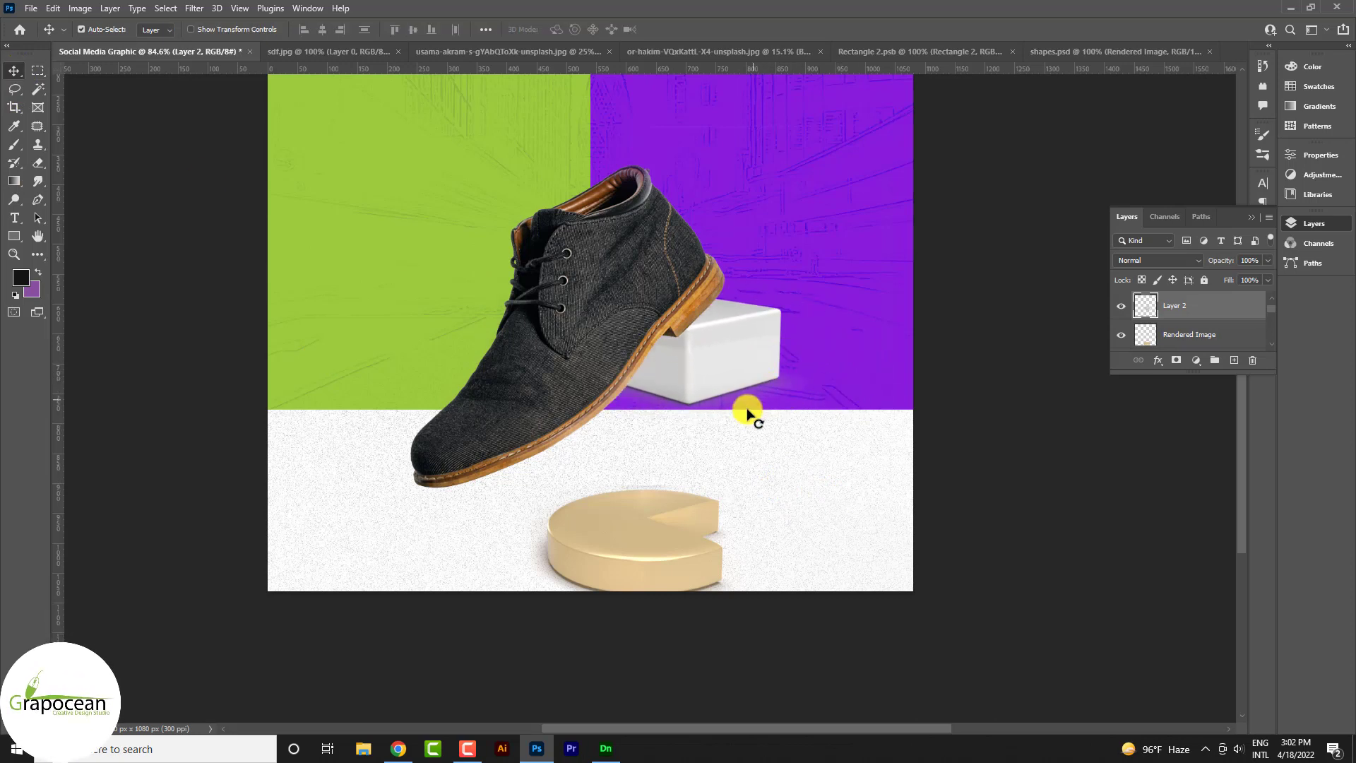
Scale and position the white box beneath the shoe's toe, then commit the transform
key("ctrl+t")
left_click_drag(824, 423, 875, 432)
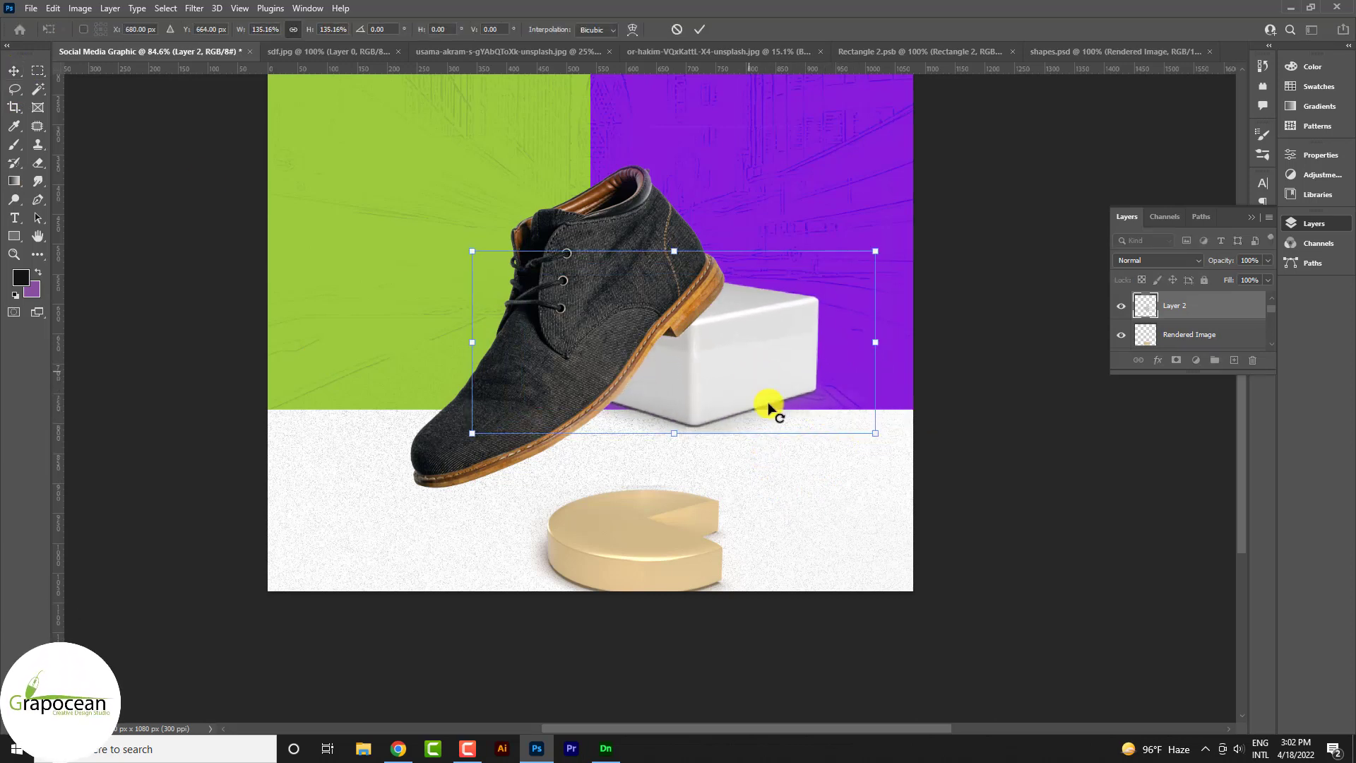
left_click_drag(768, 406, 526, 582)
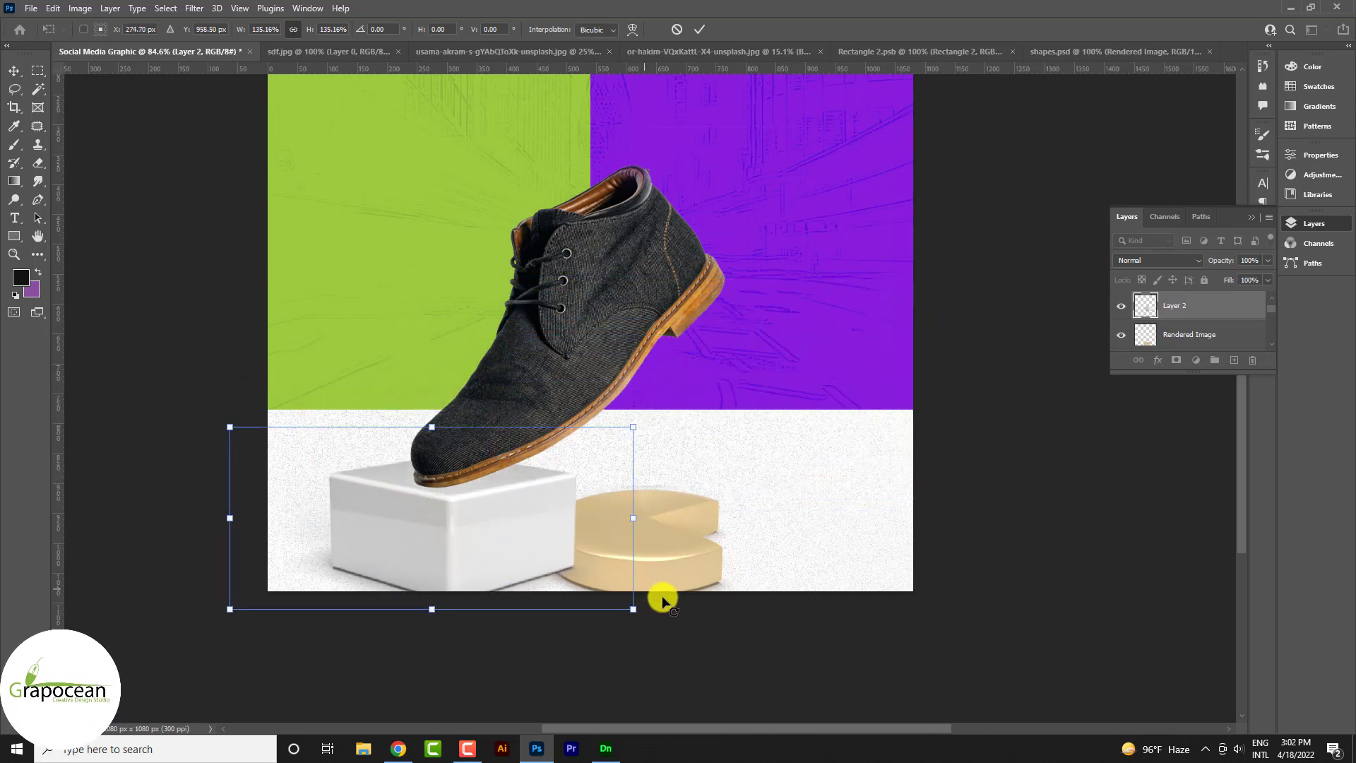
mouse_move(633, 608)
left_mouse_down()
mouse_move(523, 596)
mouse_move(433, 459)
mouse_move(466, 502)
left_mouse_up()
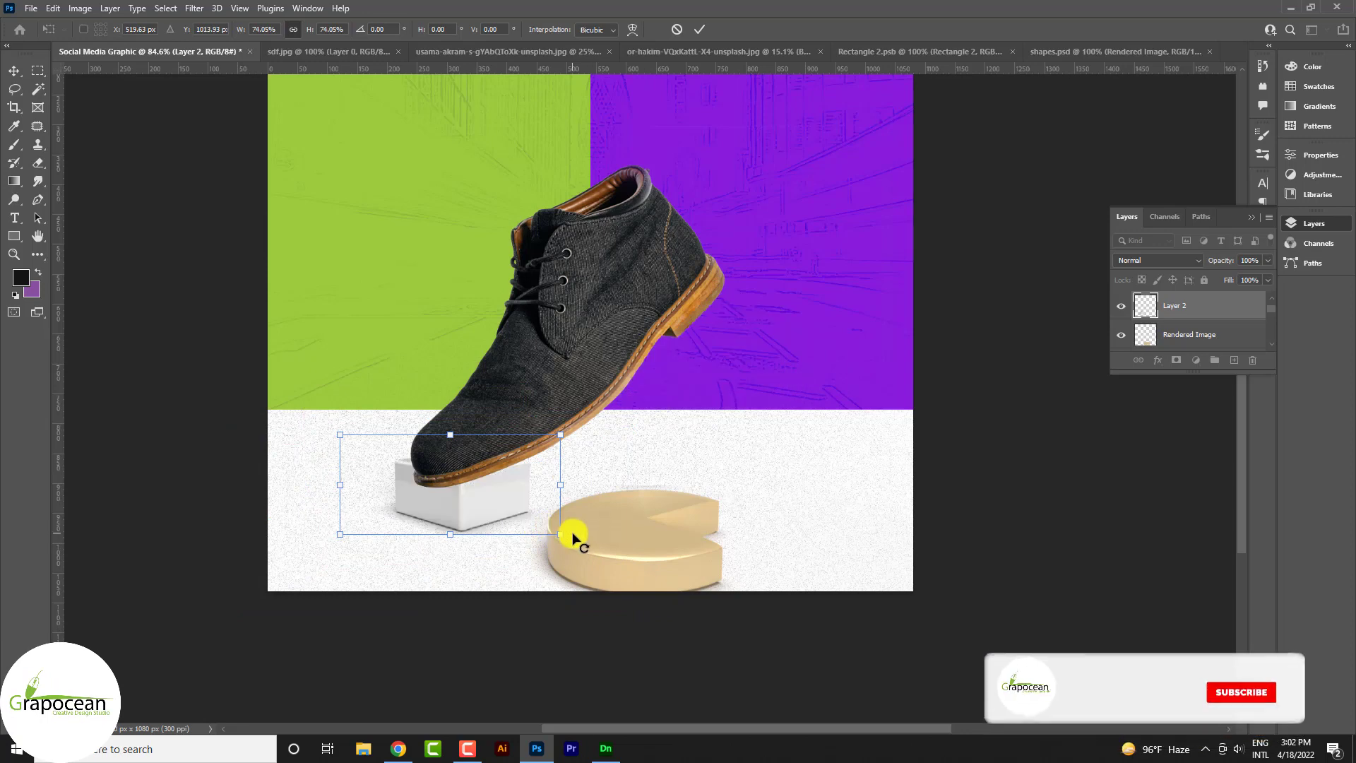
mouse_move(561, 541)
left_mouse_down()
mouse_move(648, 587)
mouse_move(494, 468)
left_mouse_up()
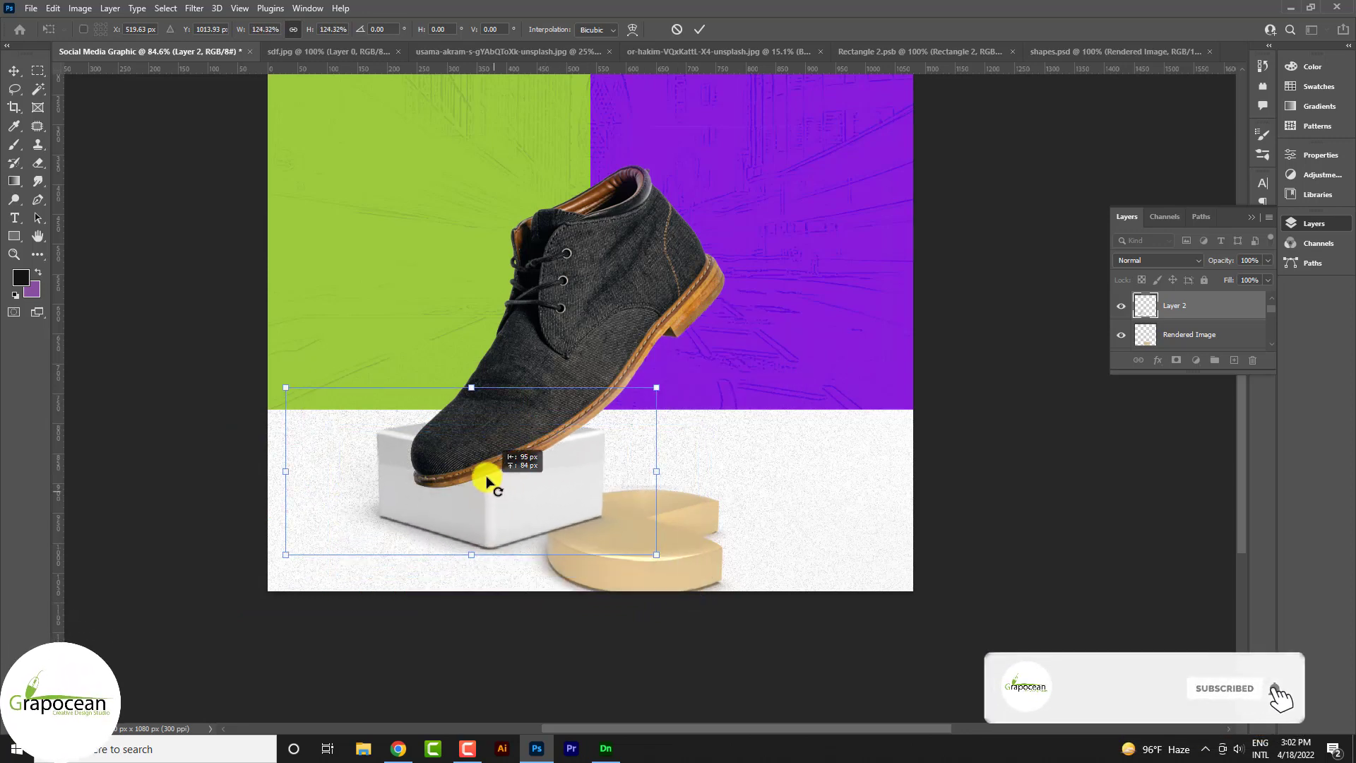
key("Return")
scroll(567, 443, "up", 5)
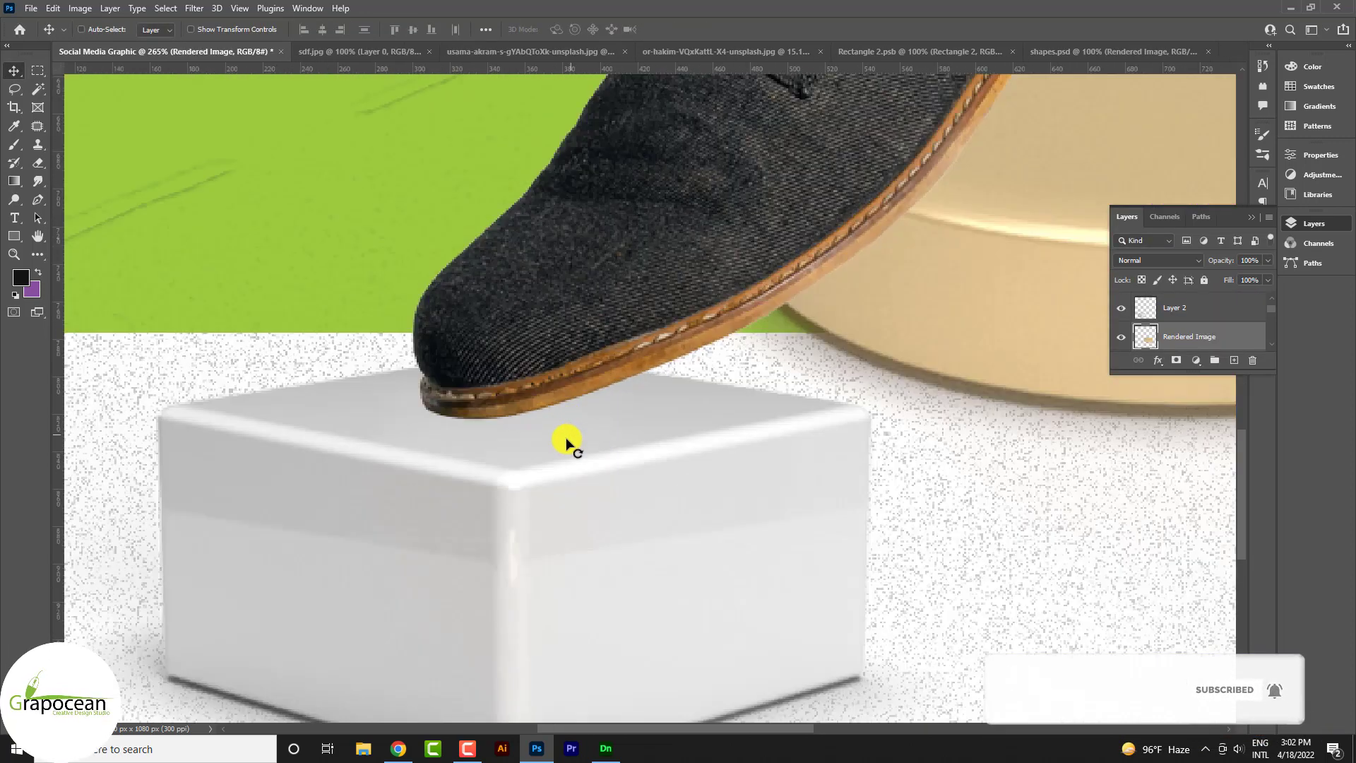
Add a new empty layer for painting and make the Brush smaller
left_click(14, 144)
left_click(1233, 360)
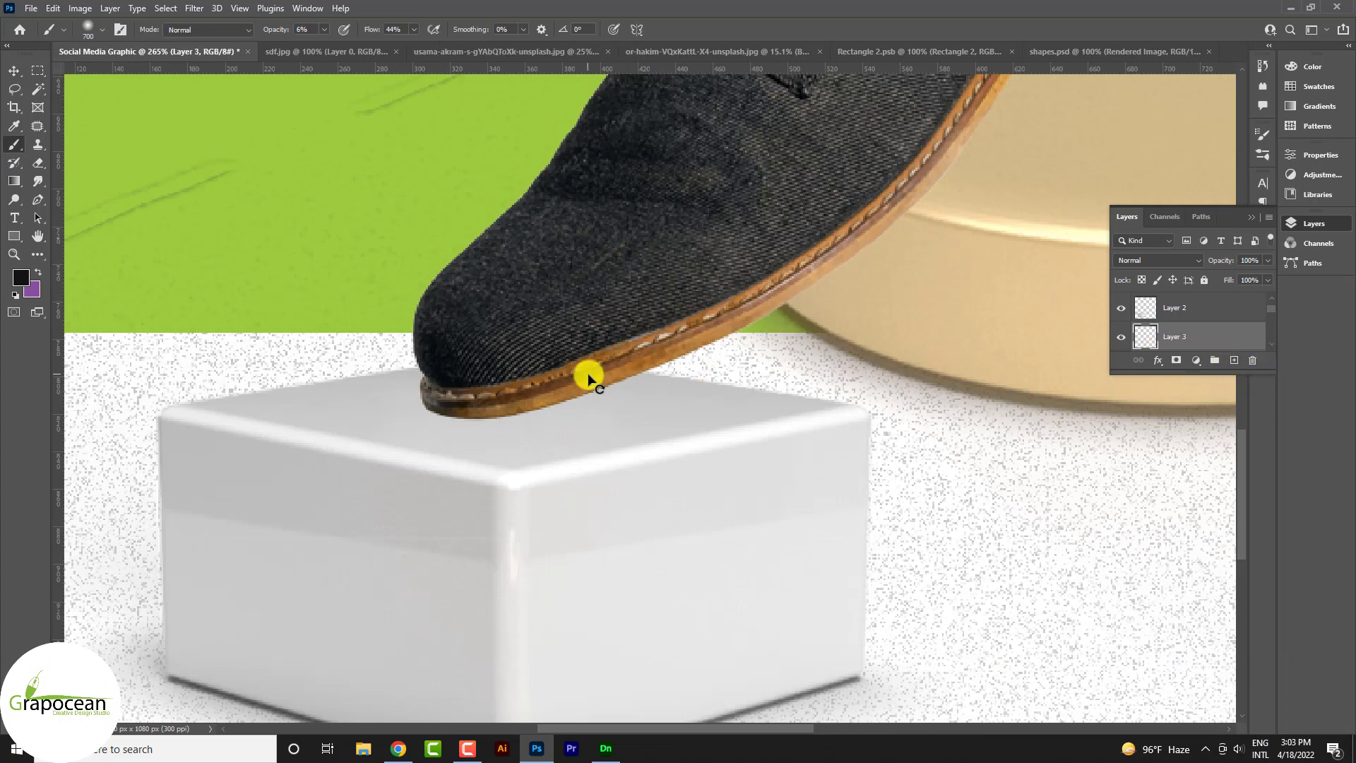
key("bracketleft")
right_click(526, 390)
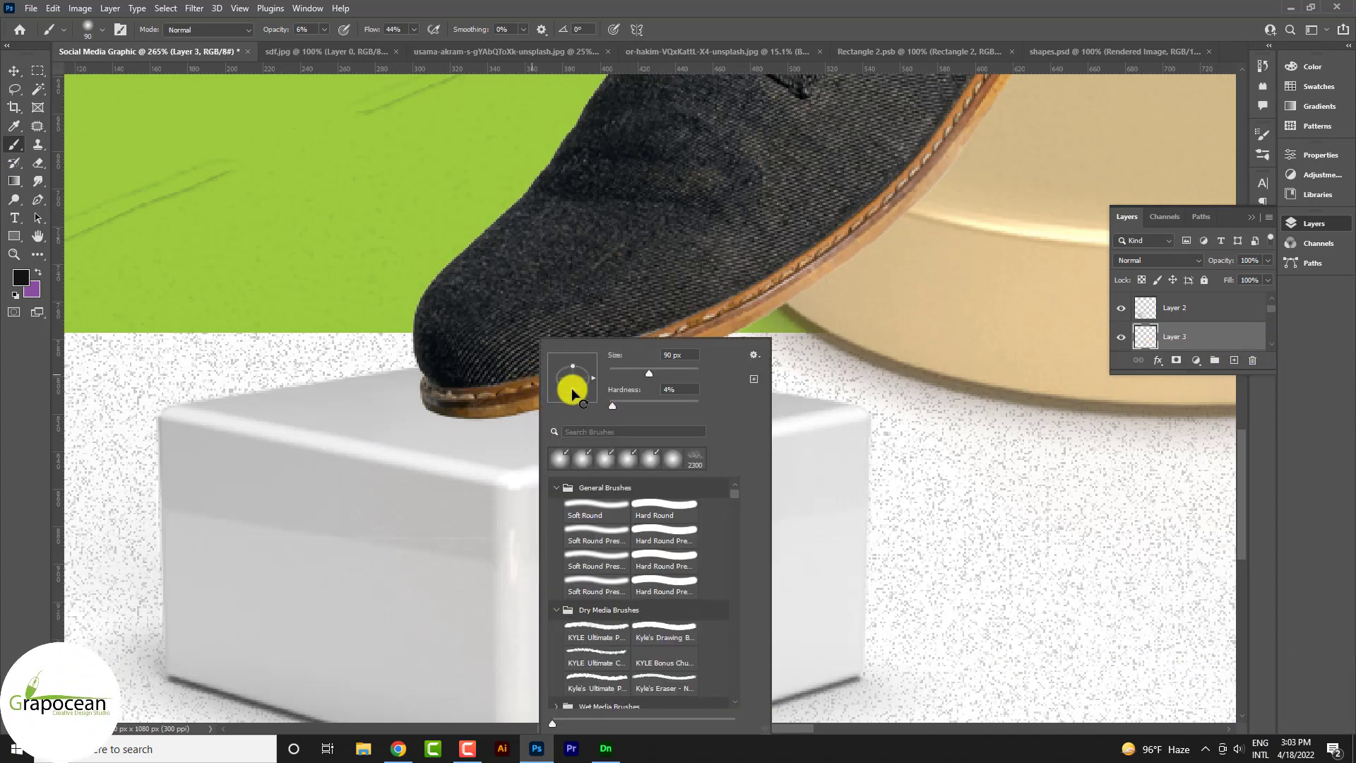
left_click(526, 424)
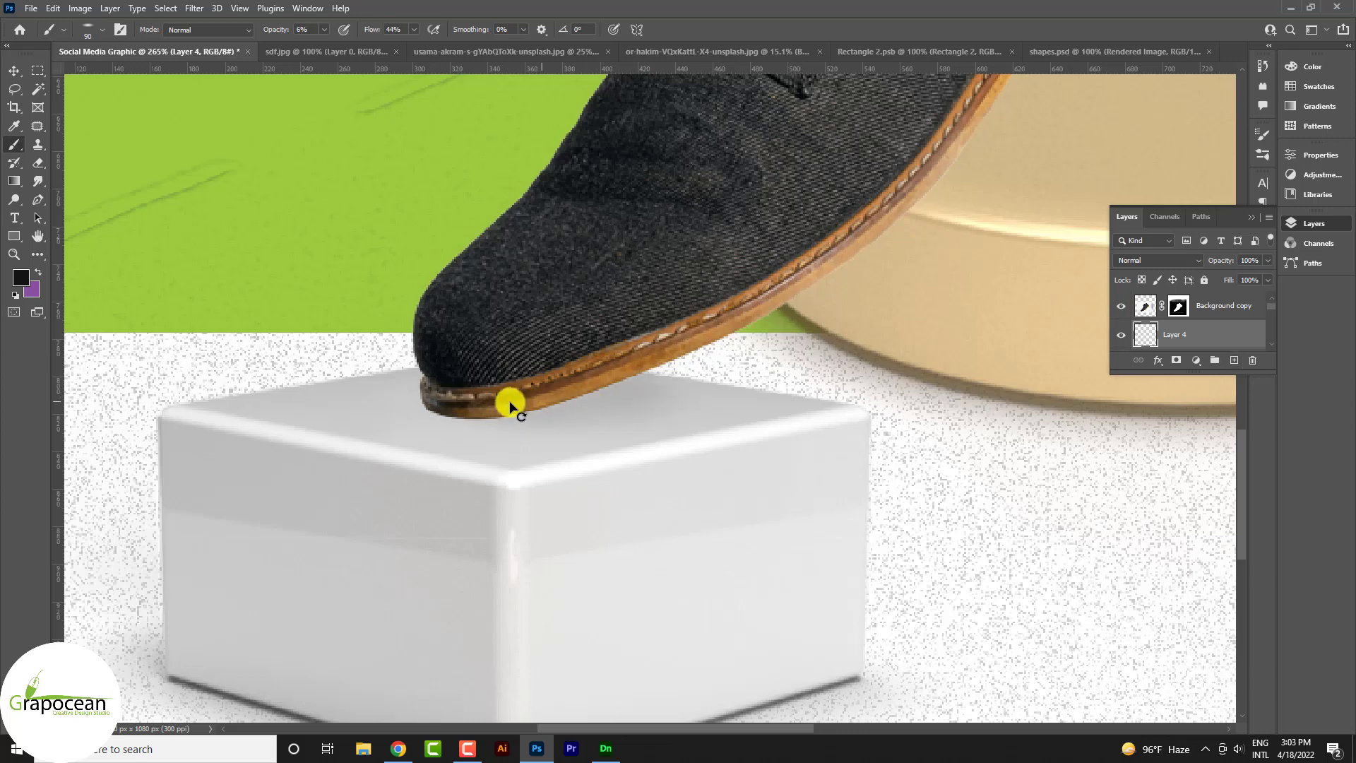
Paint a black shadow under the shoe sole at 65% brush opacity
left_click(20, 277)
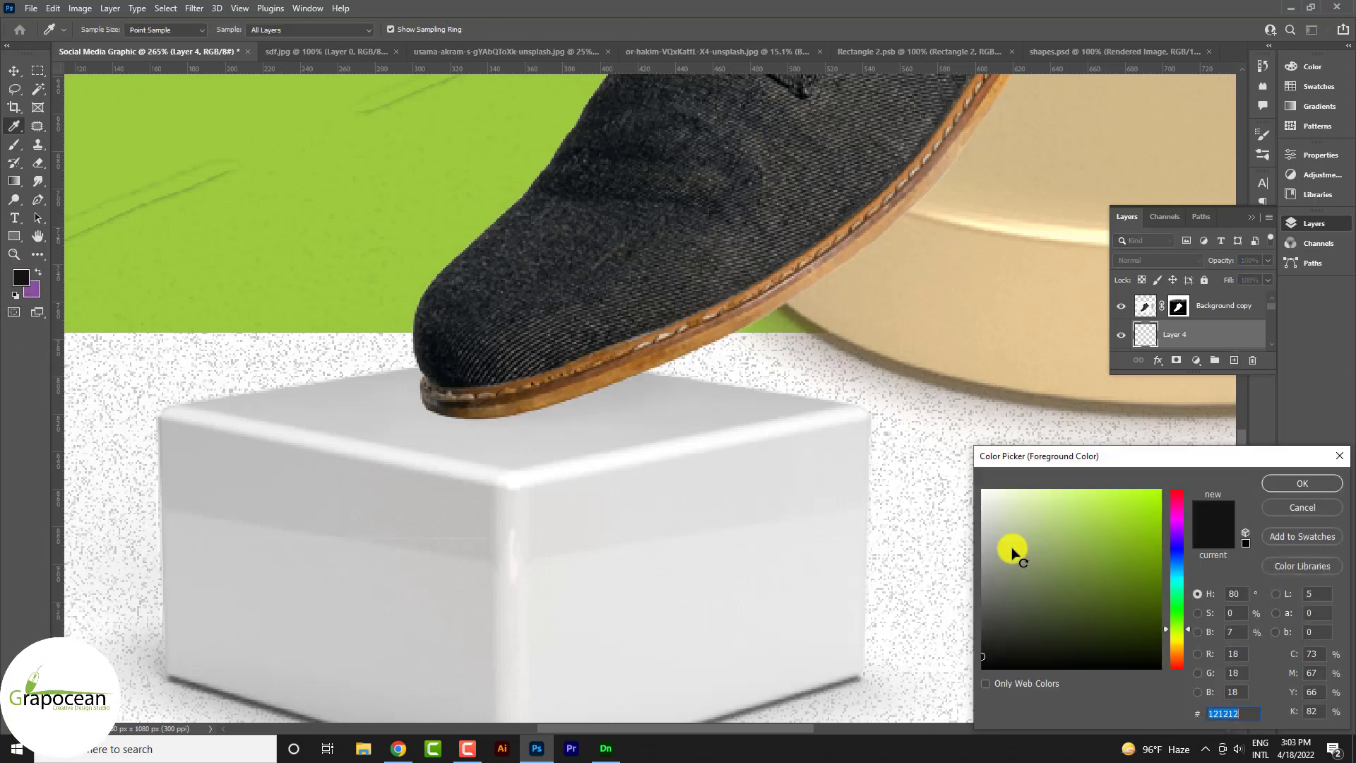
left_click(1322, 483)
left_click(303, 29)
type("65")
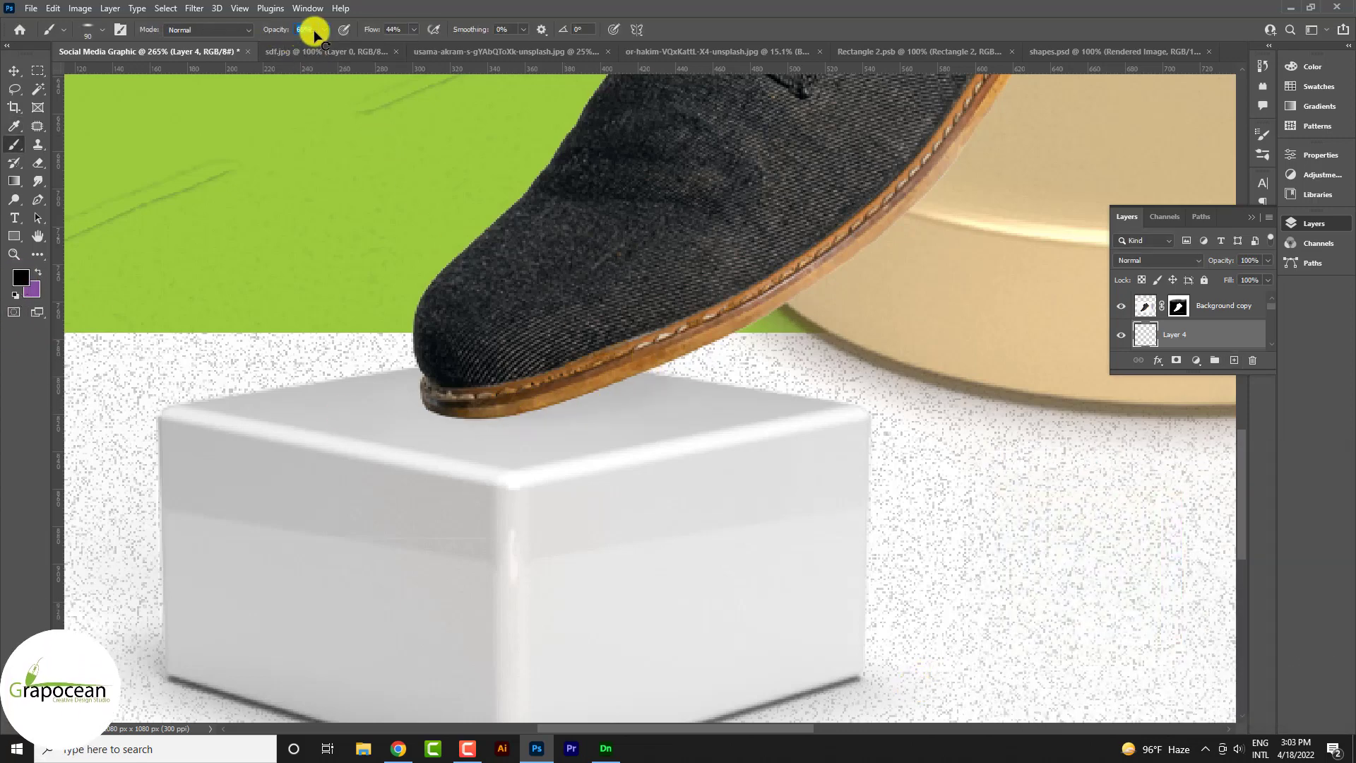
mouse_move(452, 413)
left_mouse_down()
mouse_move(520, 417)
mouse_move(609, 395)
left_mouse_up()
scroll(609, 396, "down", 3)
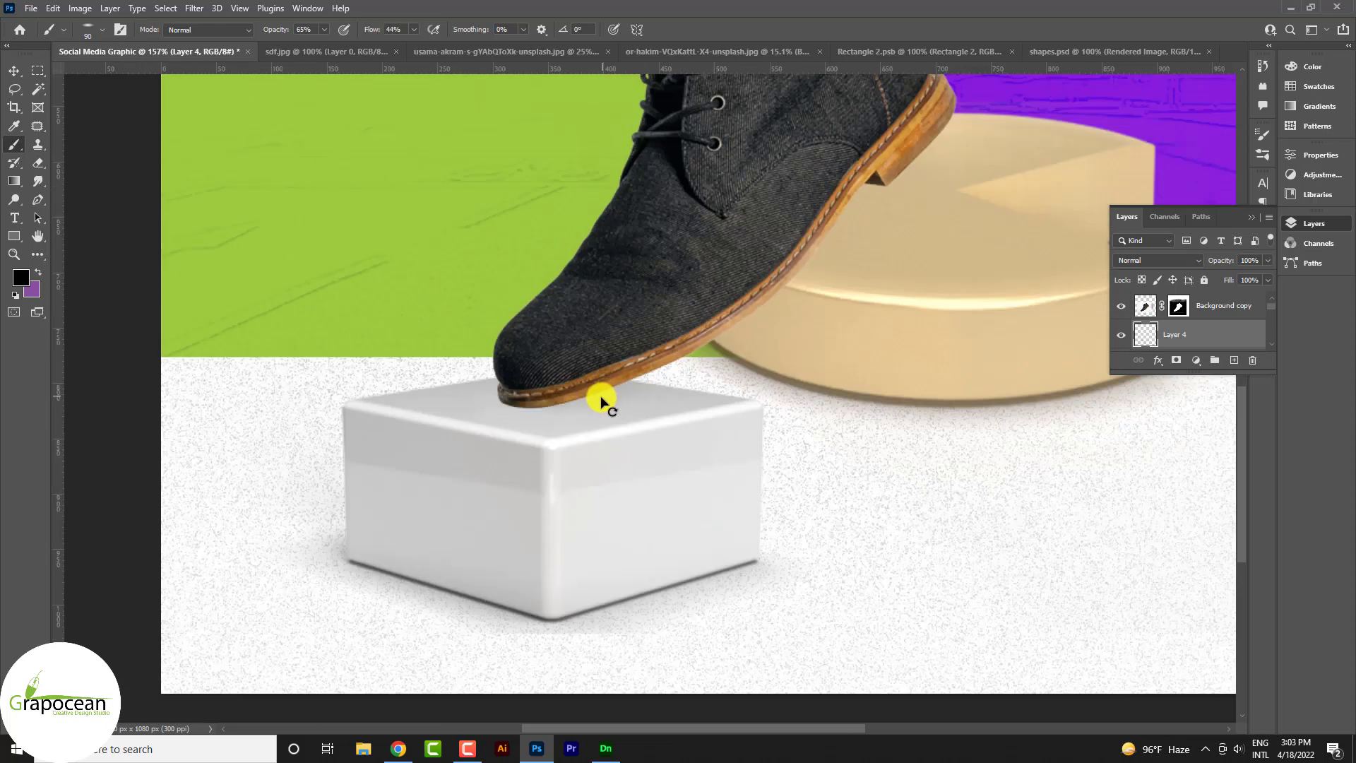
Resize the brush and tilt its tip angle slightly
key("bracketright")
key("bracketright")
right_click(579, 401)
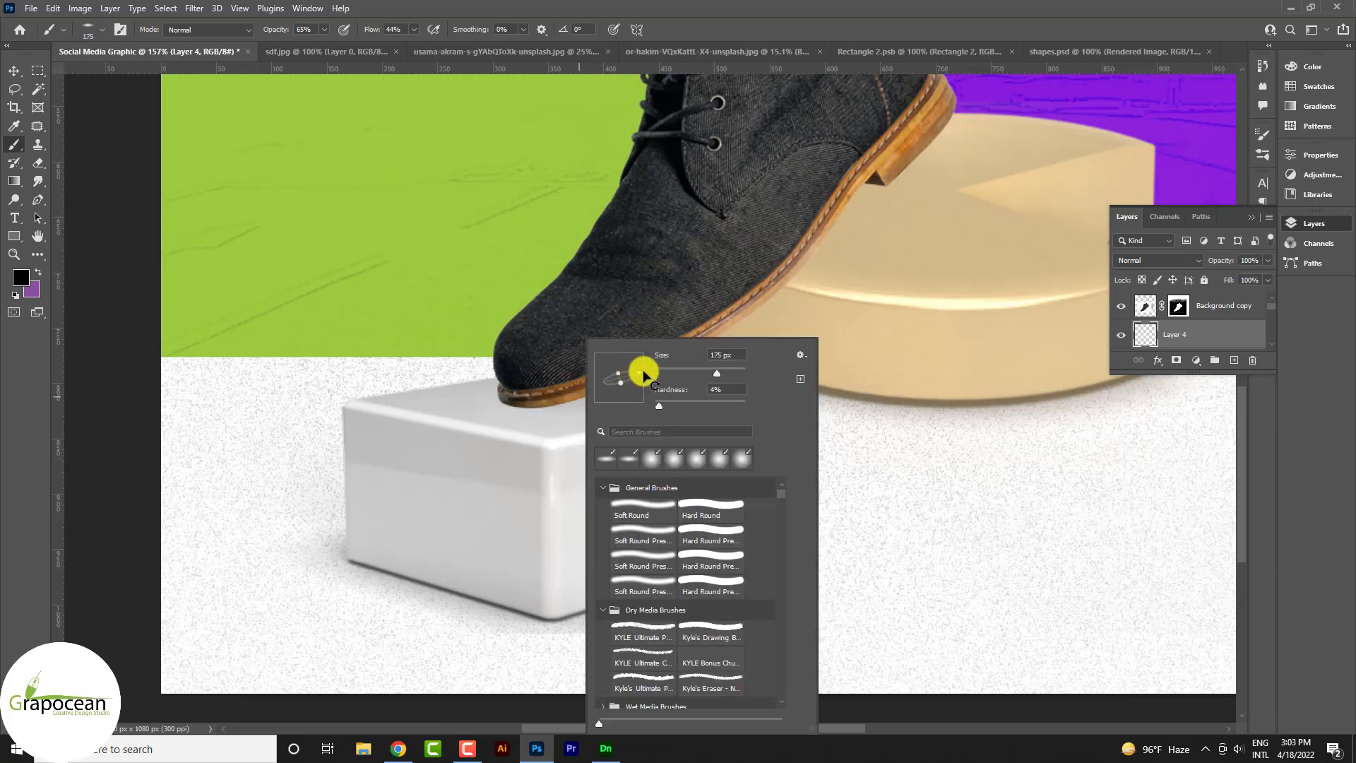
key("Escape")
scroll(611, 406, "down", 1)
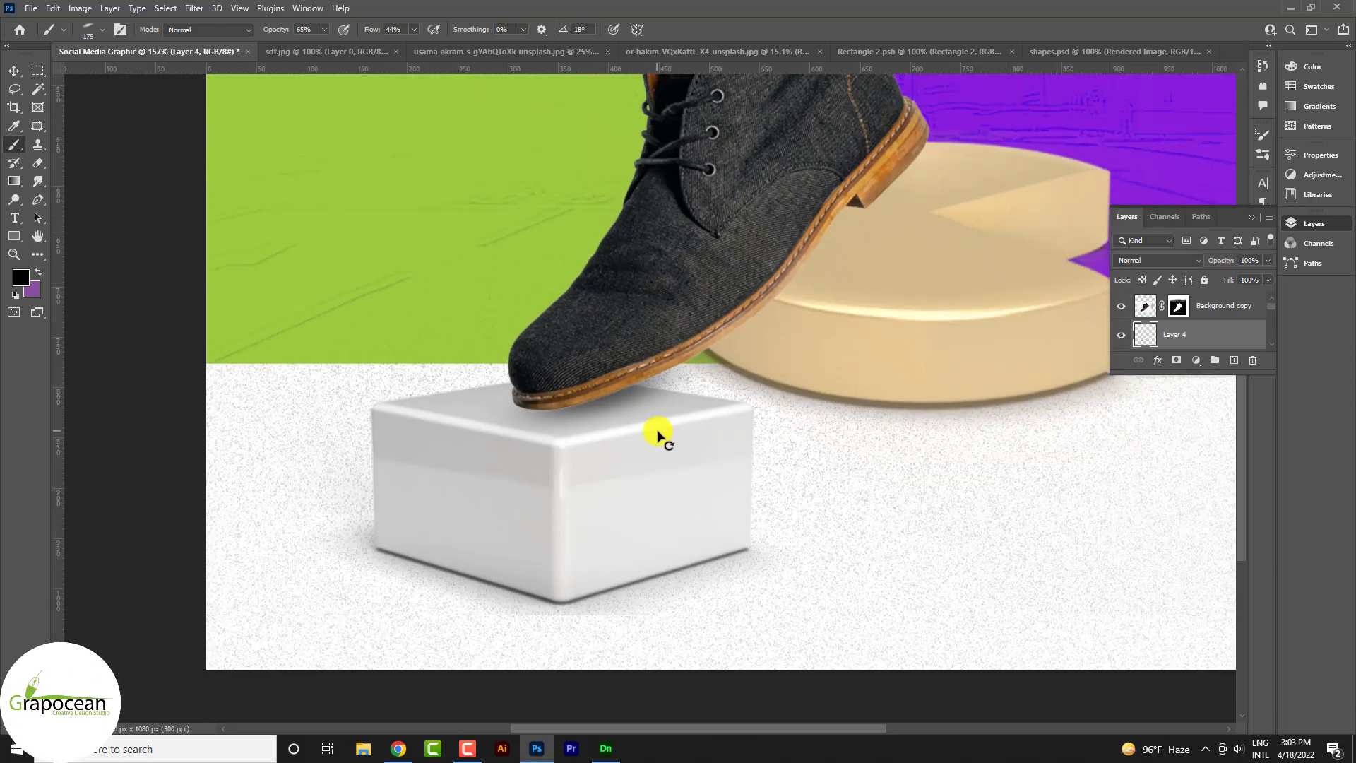
key("bracketleft")
key("bracketleft")
key("bracketleft")
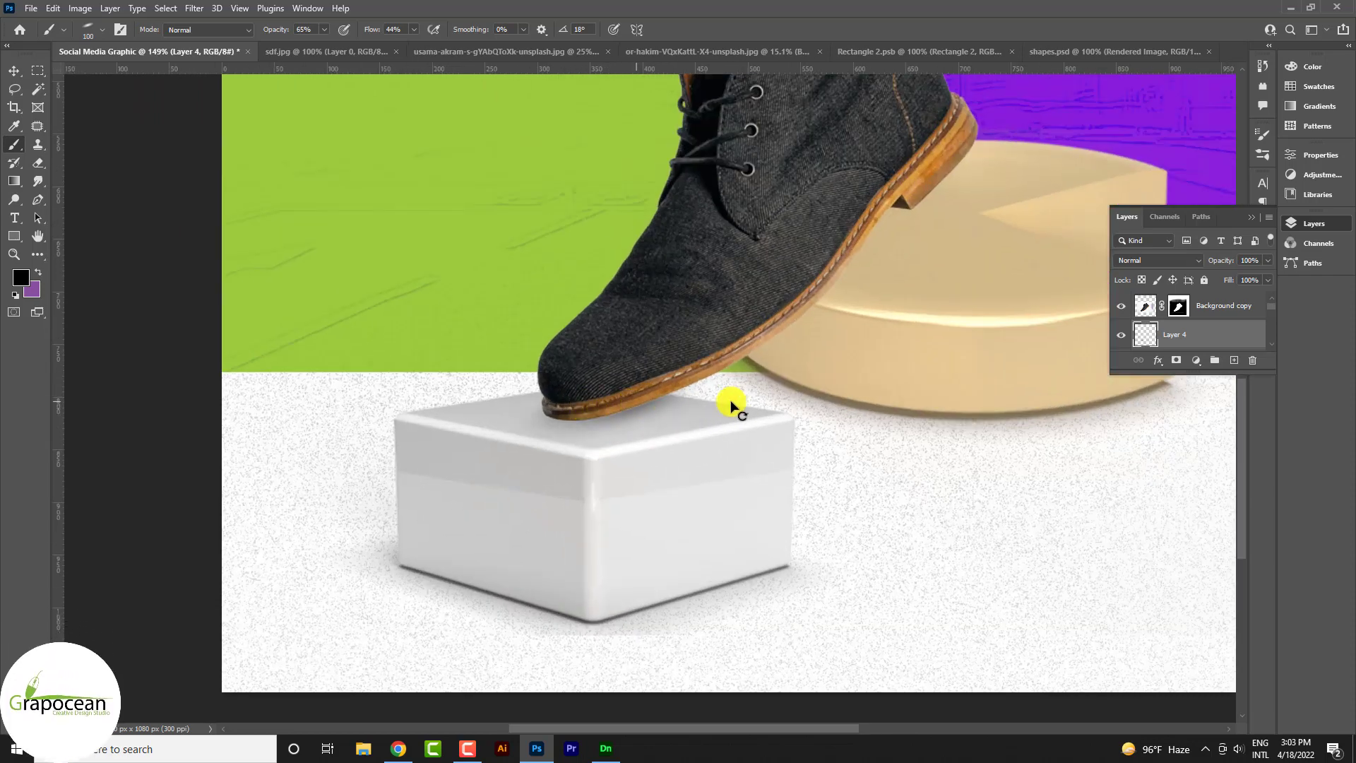
scroll(715, 452, "down", 5)
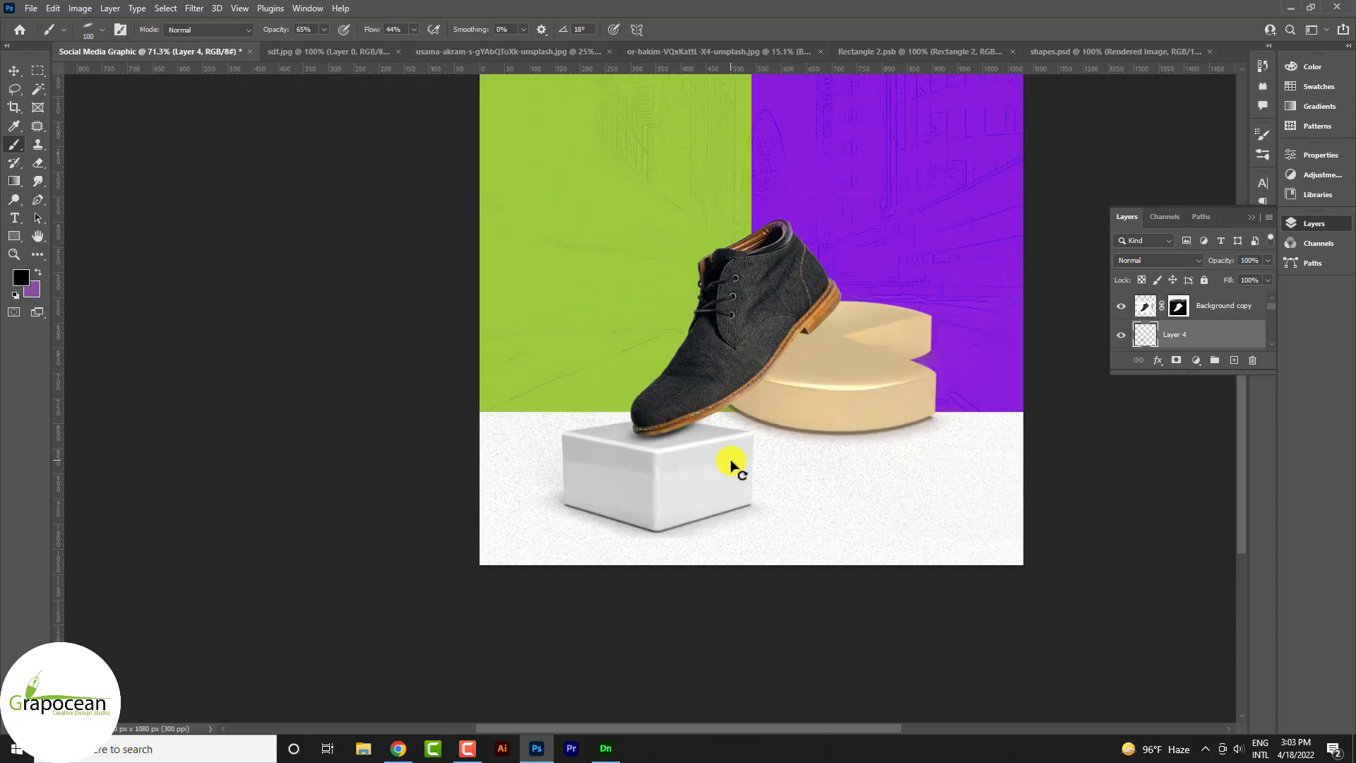
scroll(729, 463, "up", 7)
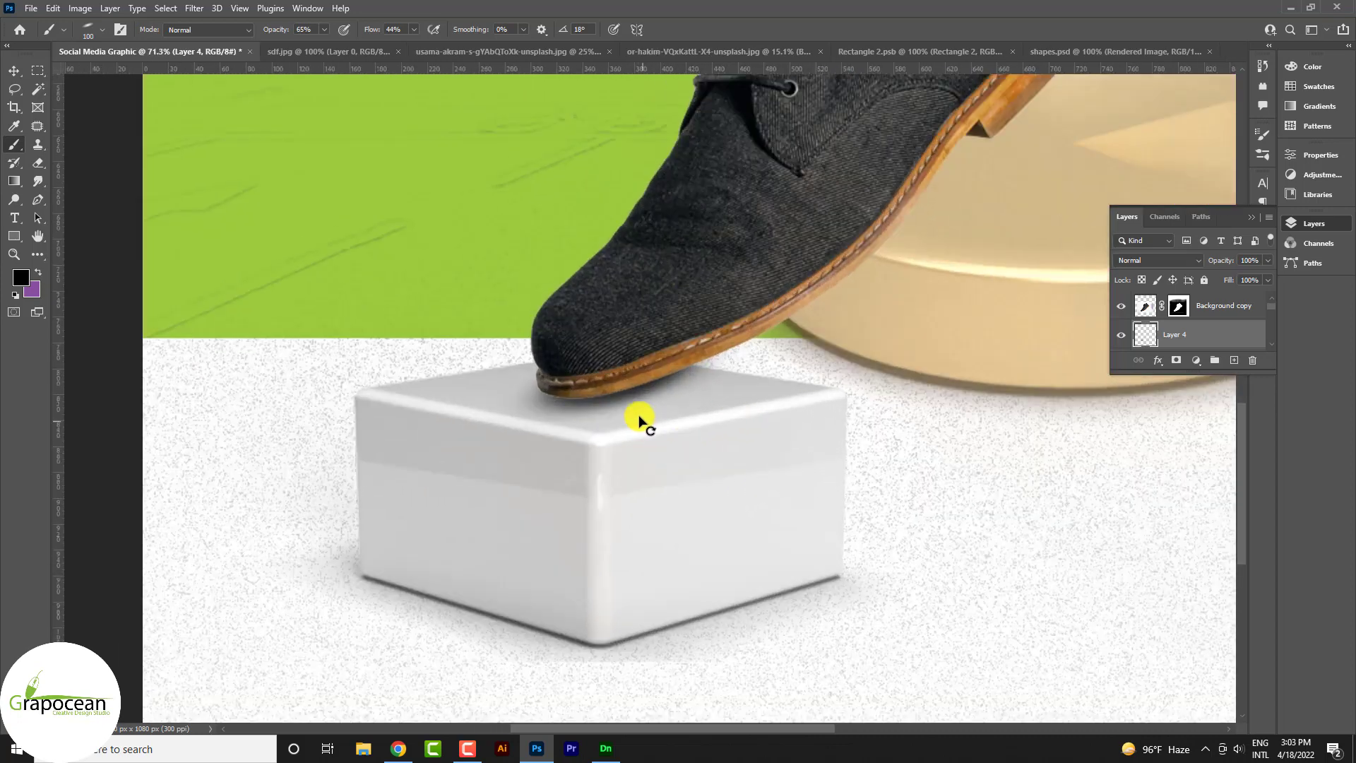
right_click(647, 376)
left_click_drag(696, 366, 709, 380)
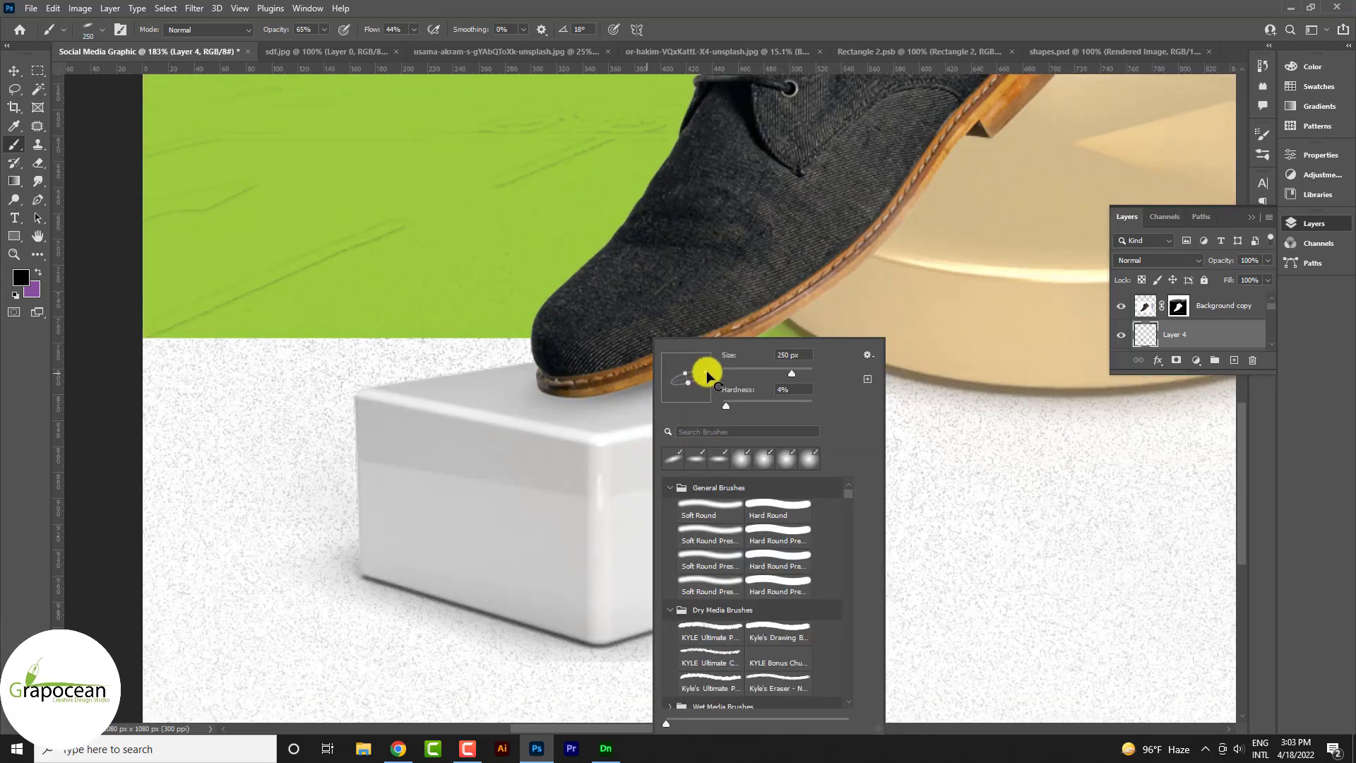
key("Return")
Rotate the brush tip to about 40 degrees
scroll(728, 424, "down", 4)
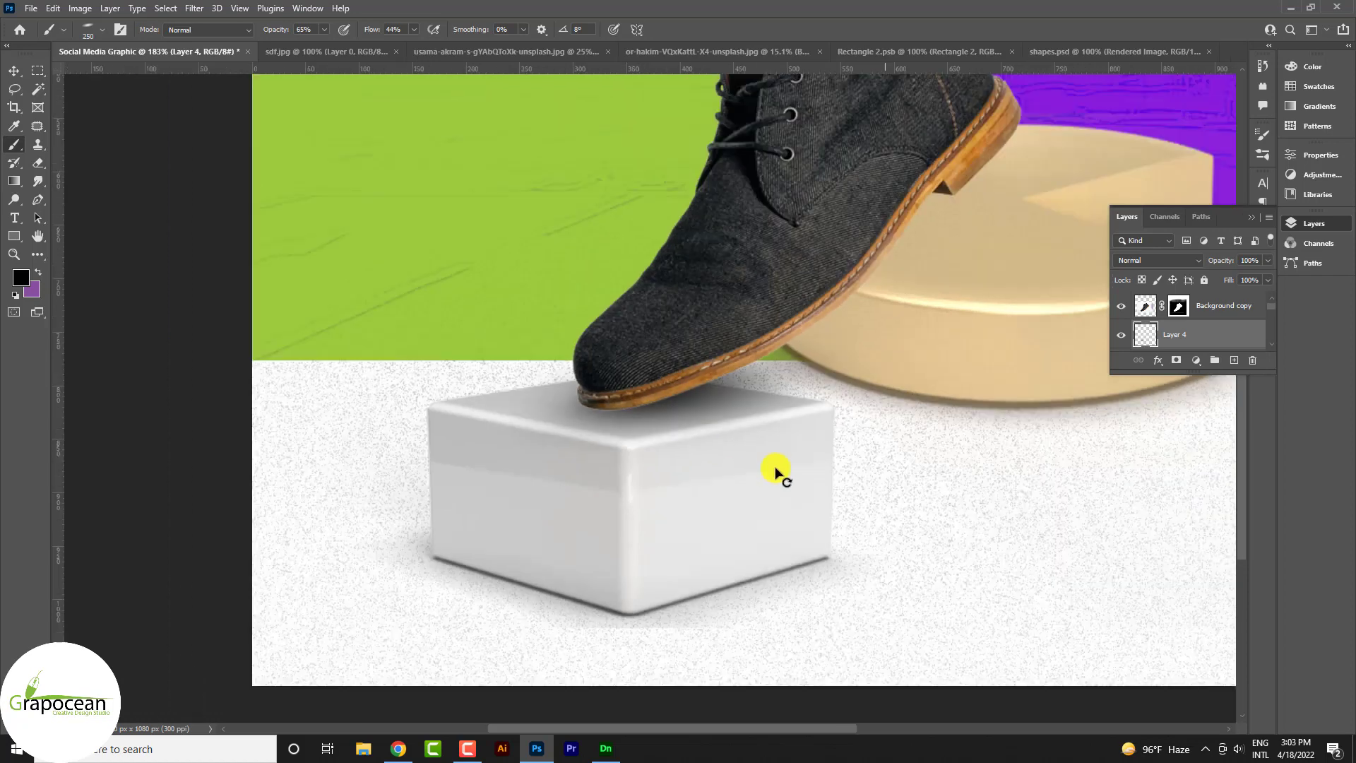
scroll(812, 495, "down", 3)
scroll(966, 543, "up", 5)
scroll(890, 408, "up", 2)
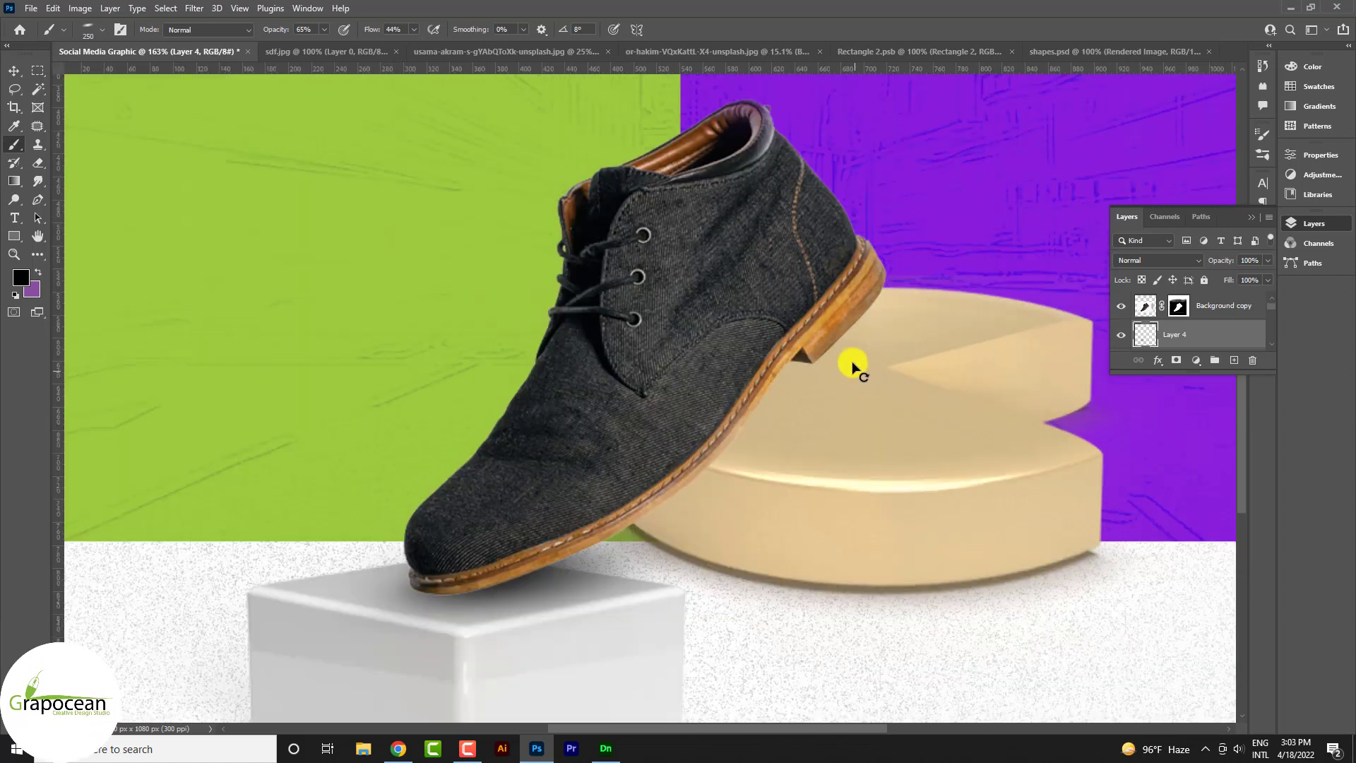
right_click(854, 363)
left_click_drag(909, 365, 817, 363)
key("Return")
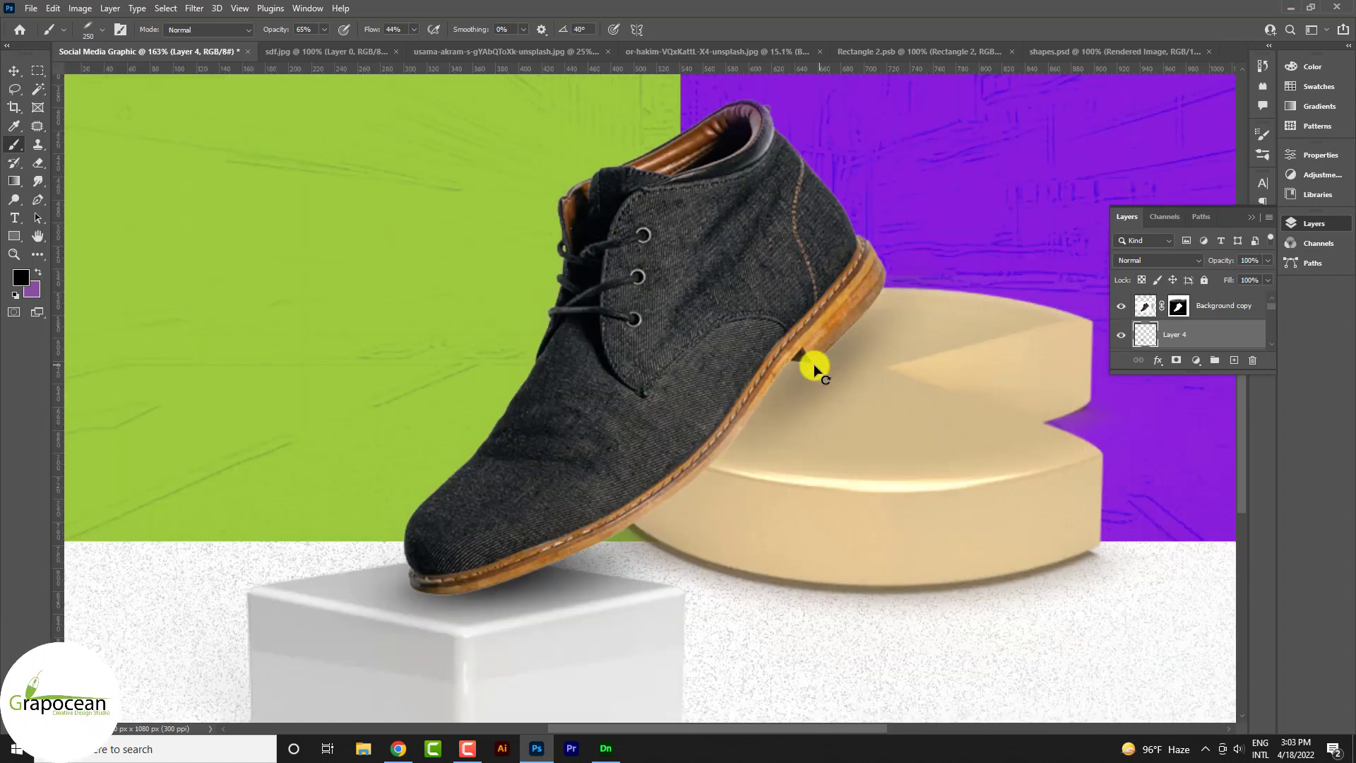
scroll(939, 495, "down", 3)
scroll(950, 540, "down", 2)
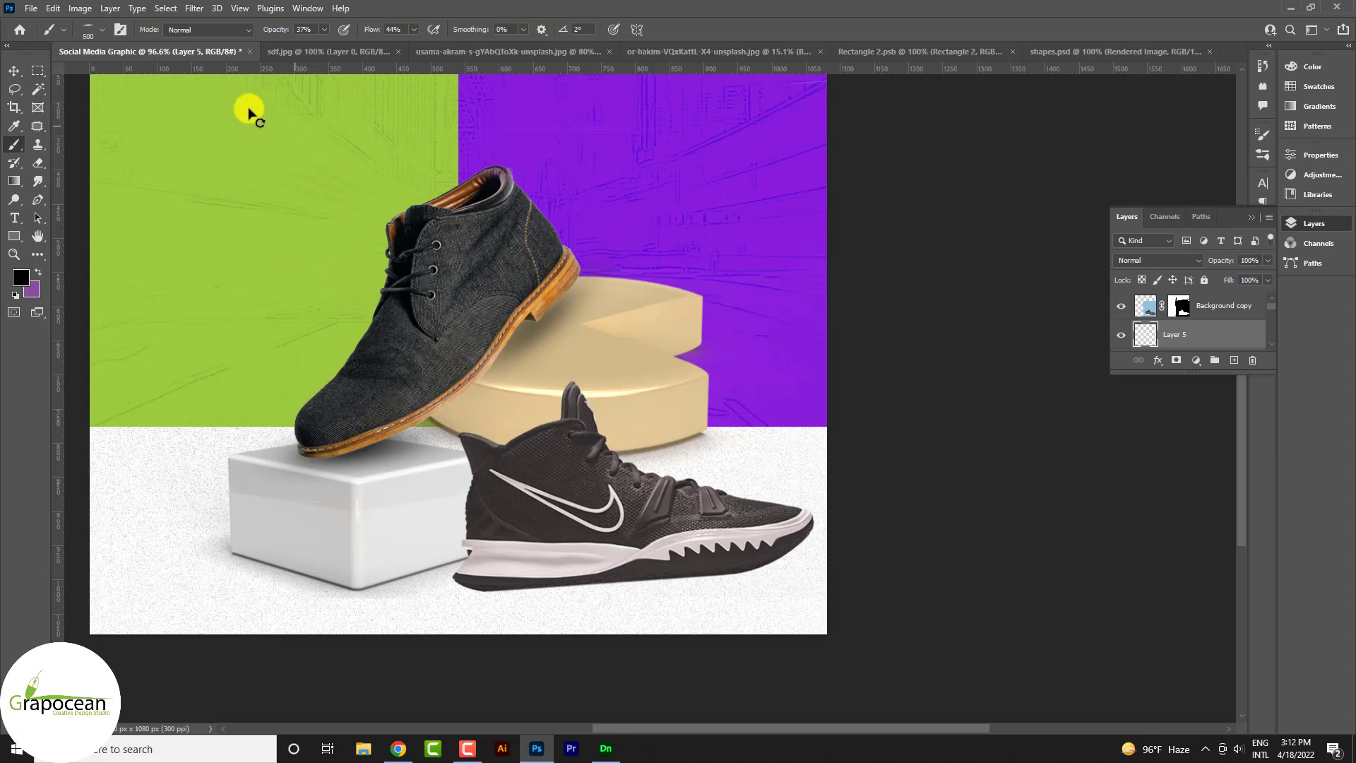
Brush dark shading along the sneaker sole on Layer 5, using a smaller brush to deepen it
mouse_move(623, 577)
left_mouse_down()
mouse_move(637, 563)
mouse_move(597, 566)
left_mouse_up()
left_click_drag(811, 554, 648, 566)
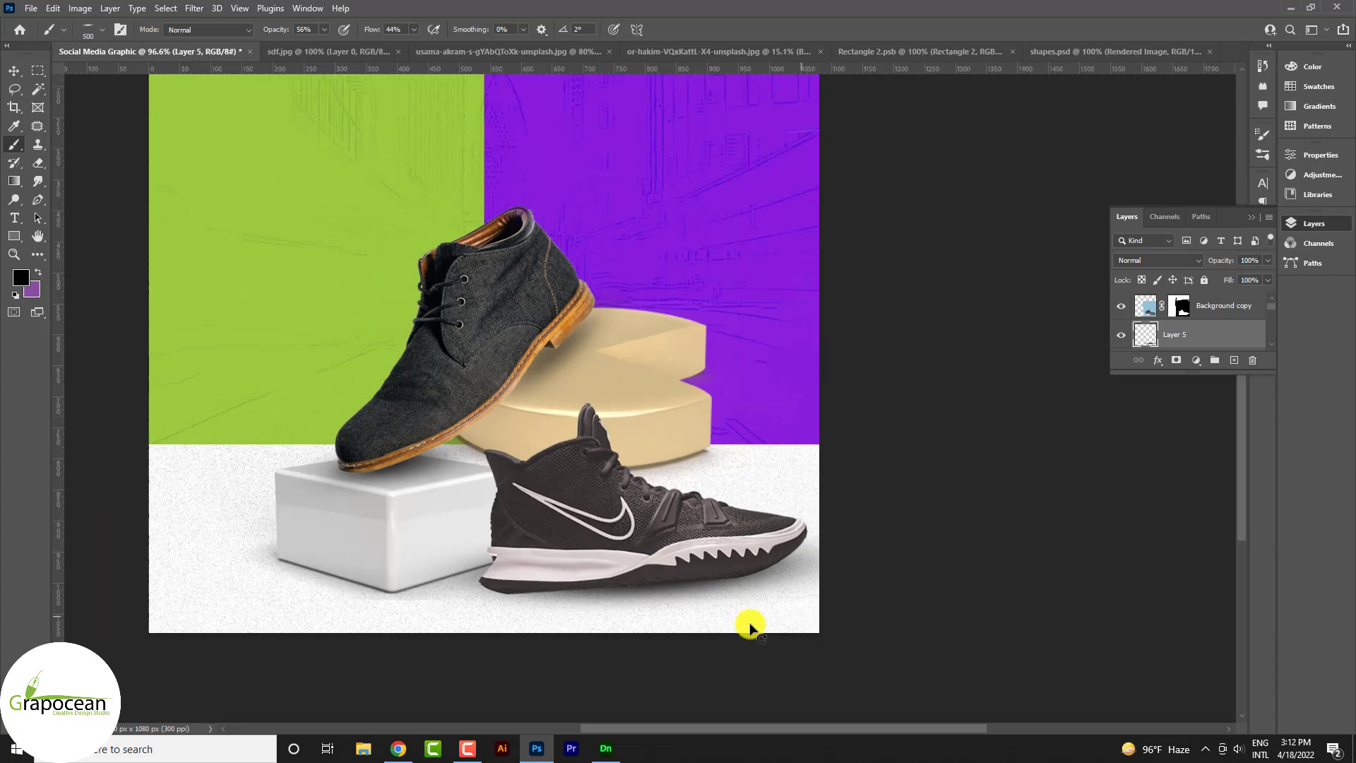
scroll(750, 627, "down", 2)
scroll(671, 642, "up", 2)
scroll(671, 607, "up", 1)
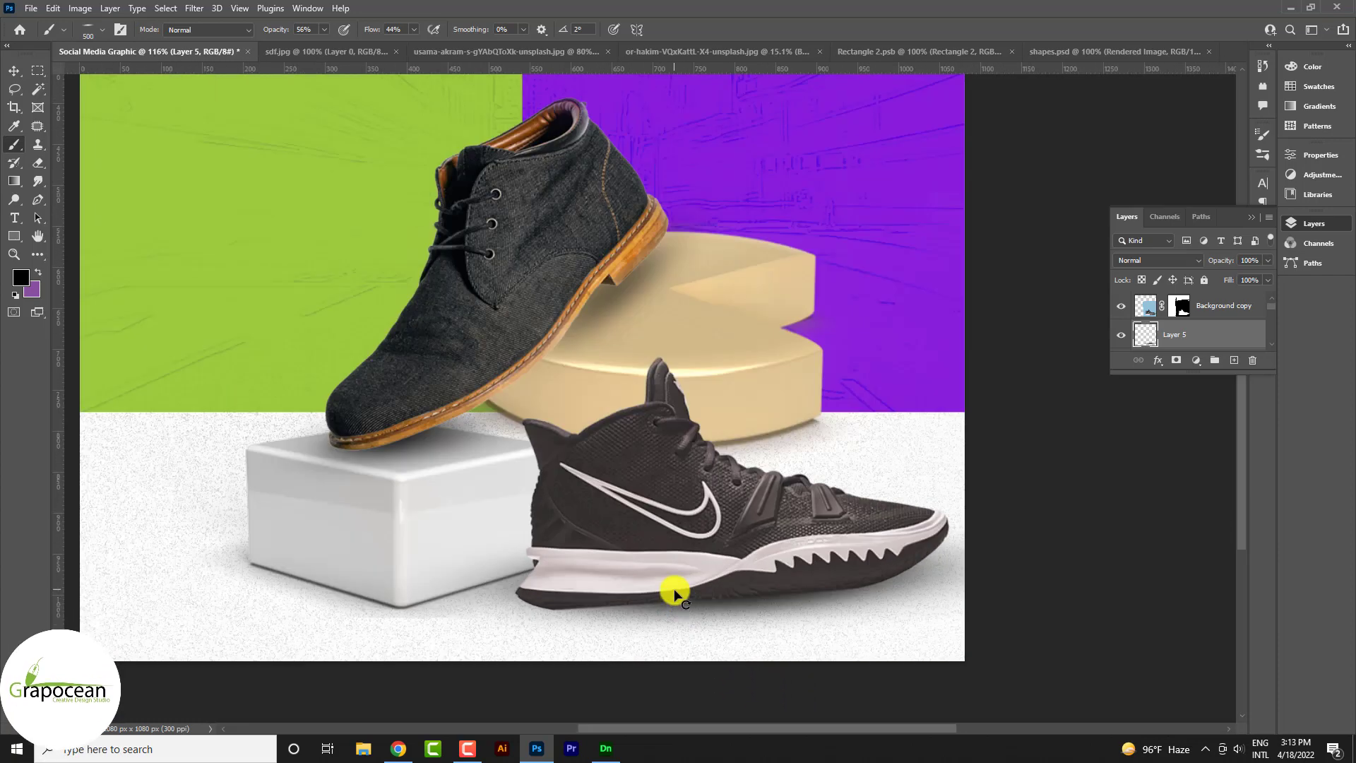
key("bracketleft")
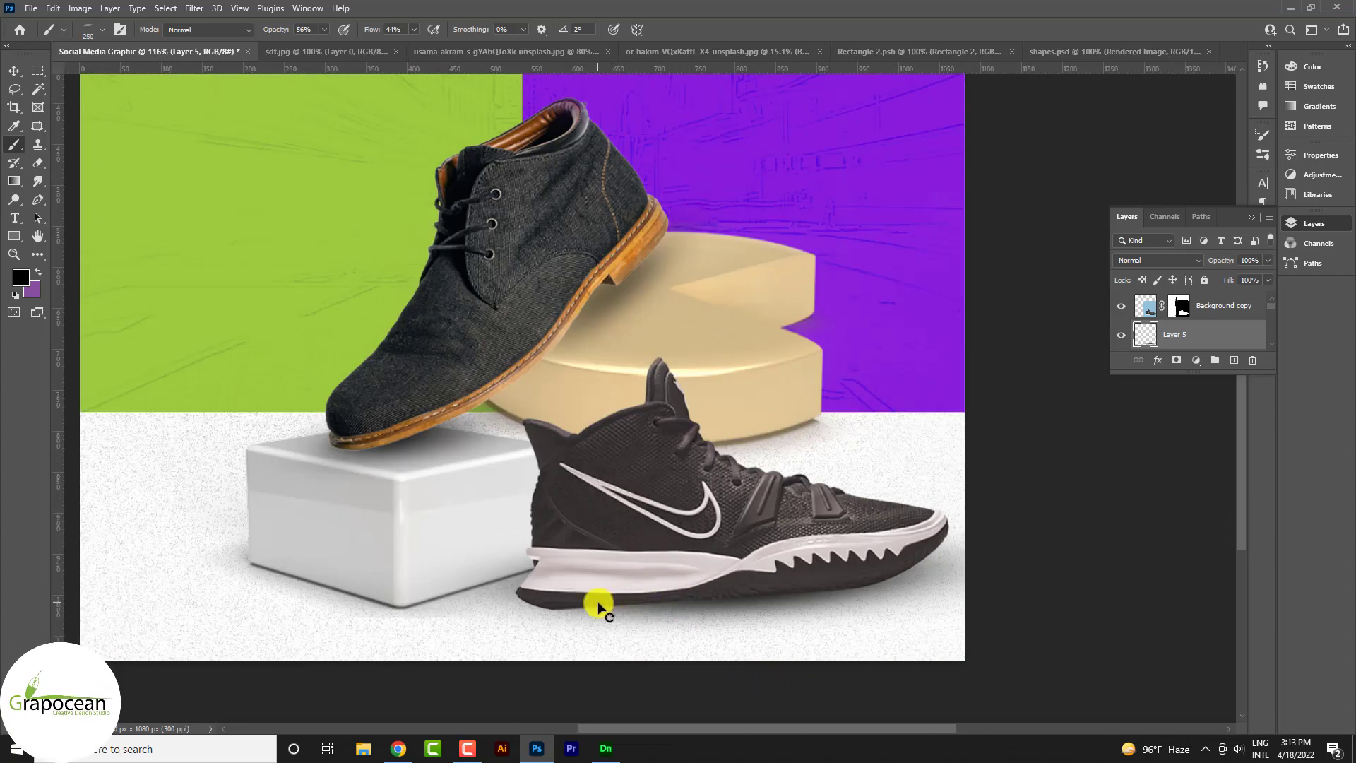
left_click_drag(597, 605, 620, 602)
scroll(778, 669, "down", 1)
scroll(799, 629, "down", 4)
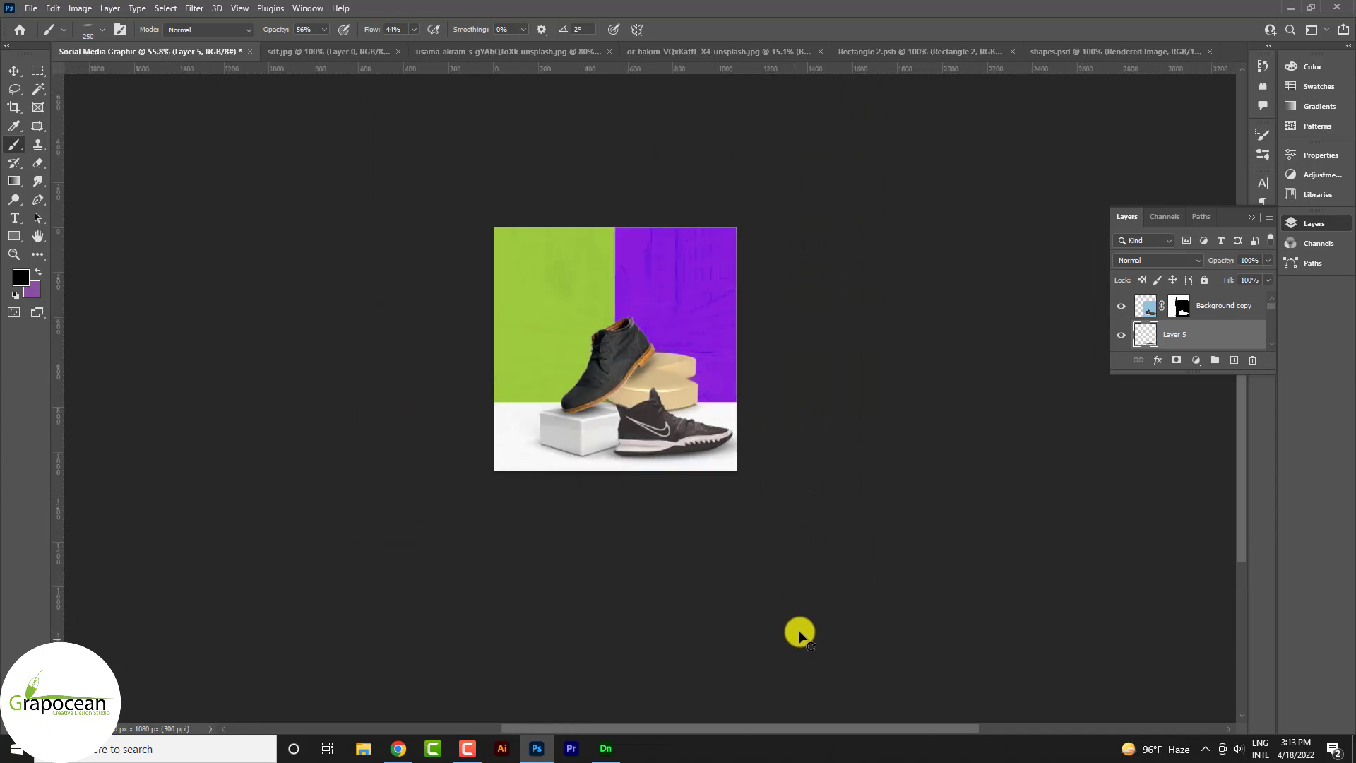
scroll(787, 515, "up", 2)
Finish the EID text and move it down the canvas
scroll(799, 452, "up", 3)
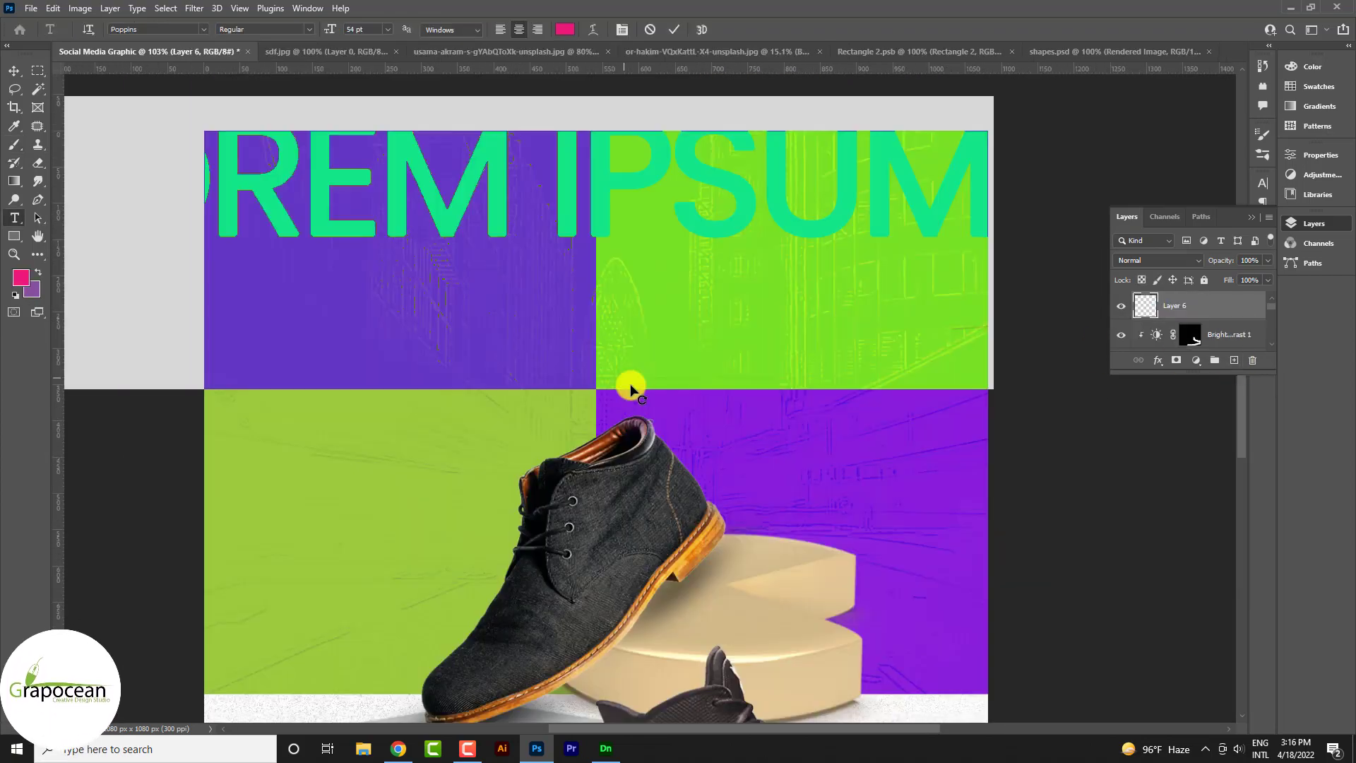
type("ID")
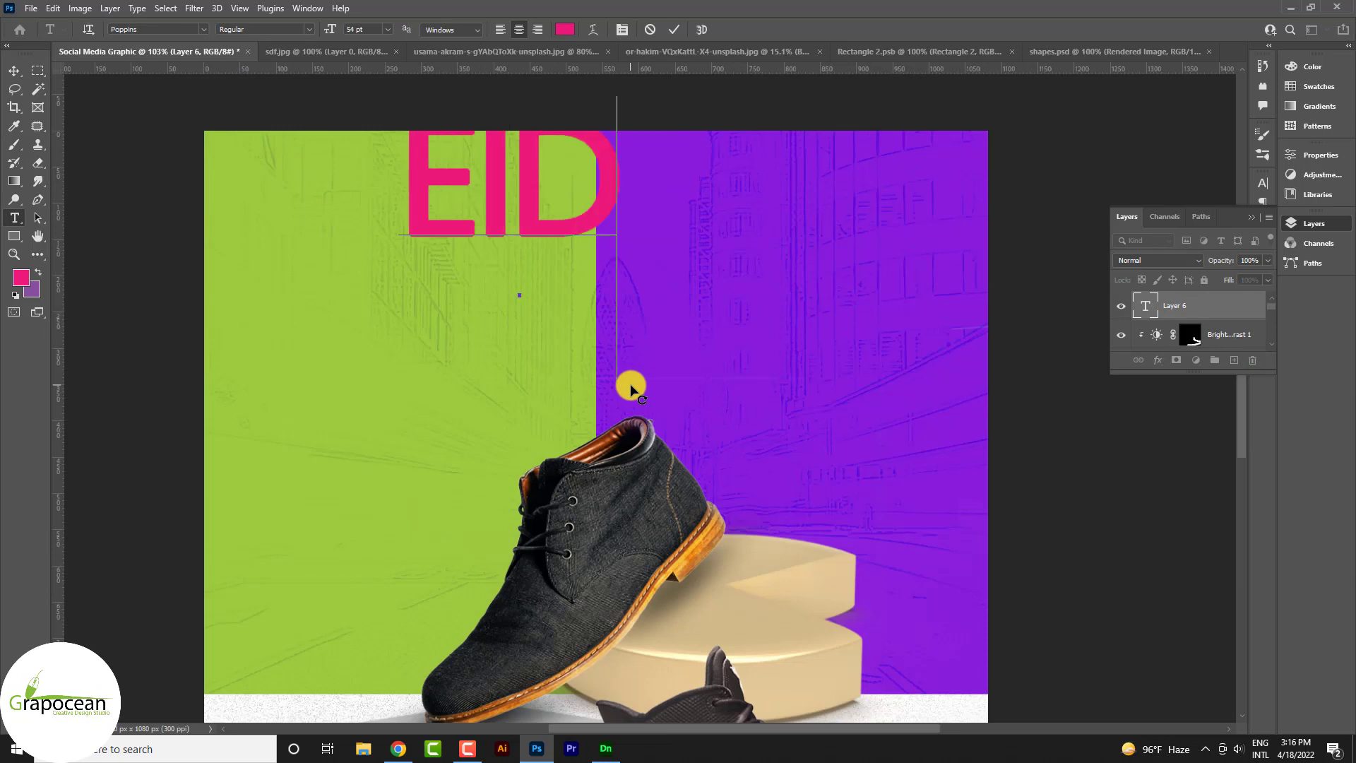
left_click(13, 69)
left_click_drag(521, 202, 499, 324)
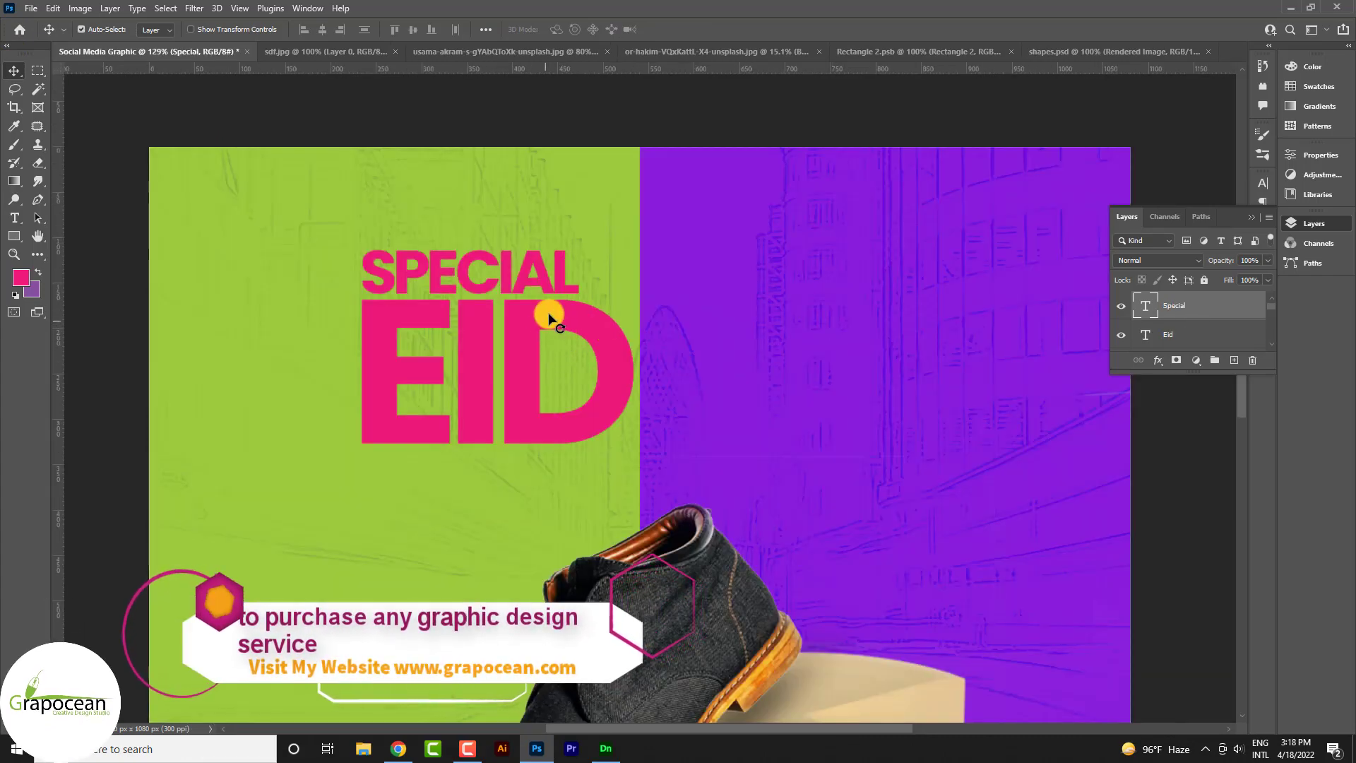
Add a 36 pt '30%' text and move it beside EID
scroll(549, 318, "up", 2)
key("t")
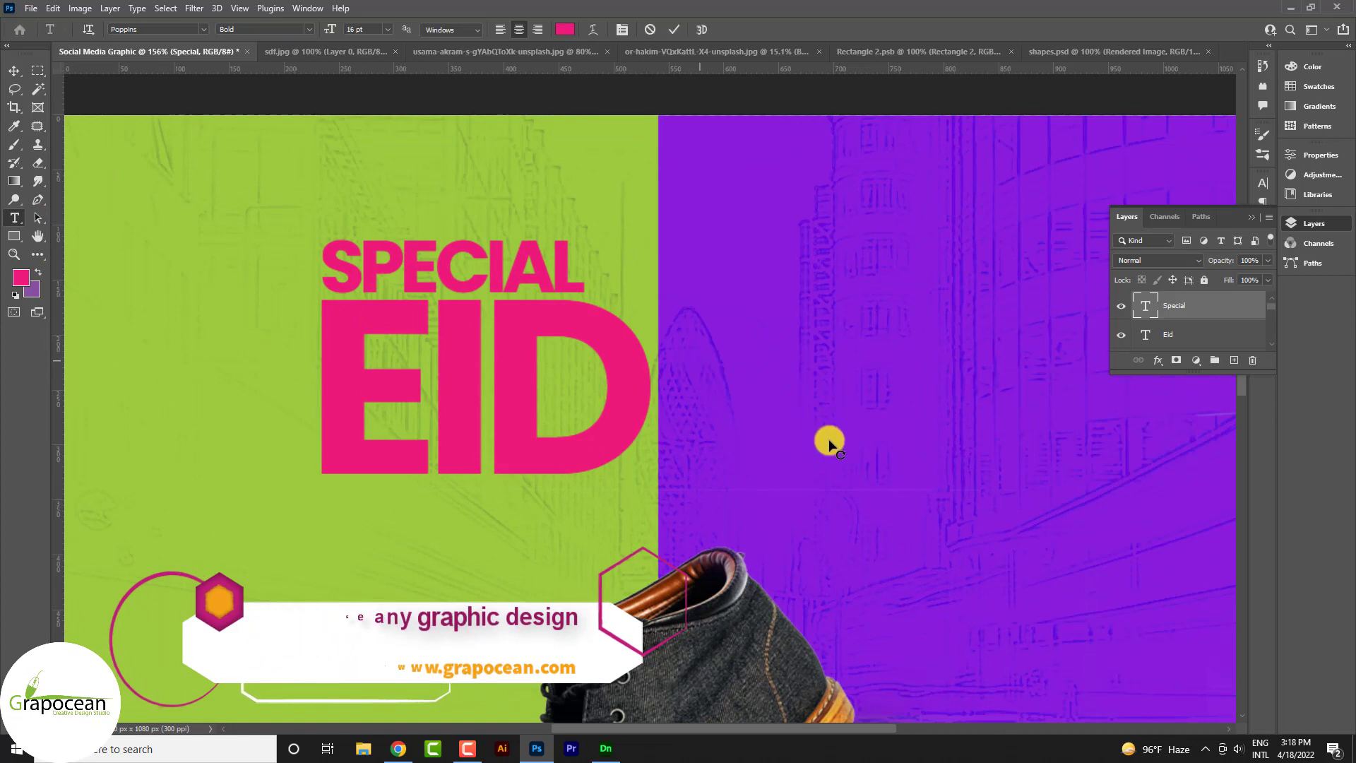
left_click(830, 444)
key("Delete")
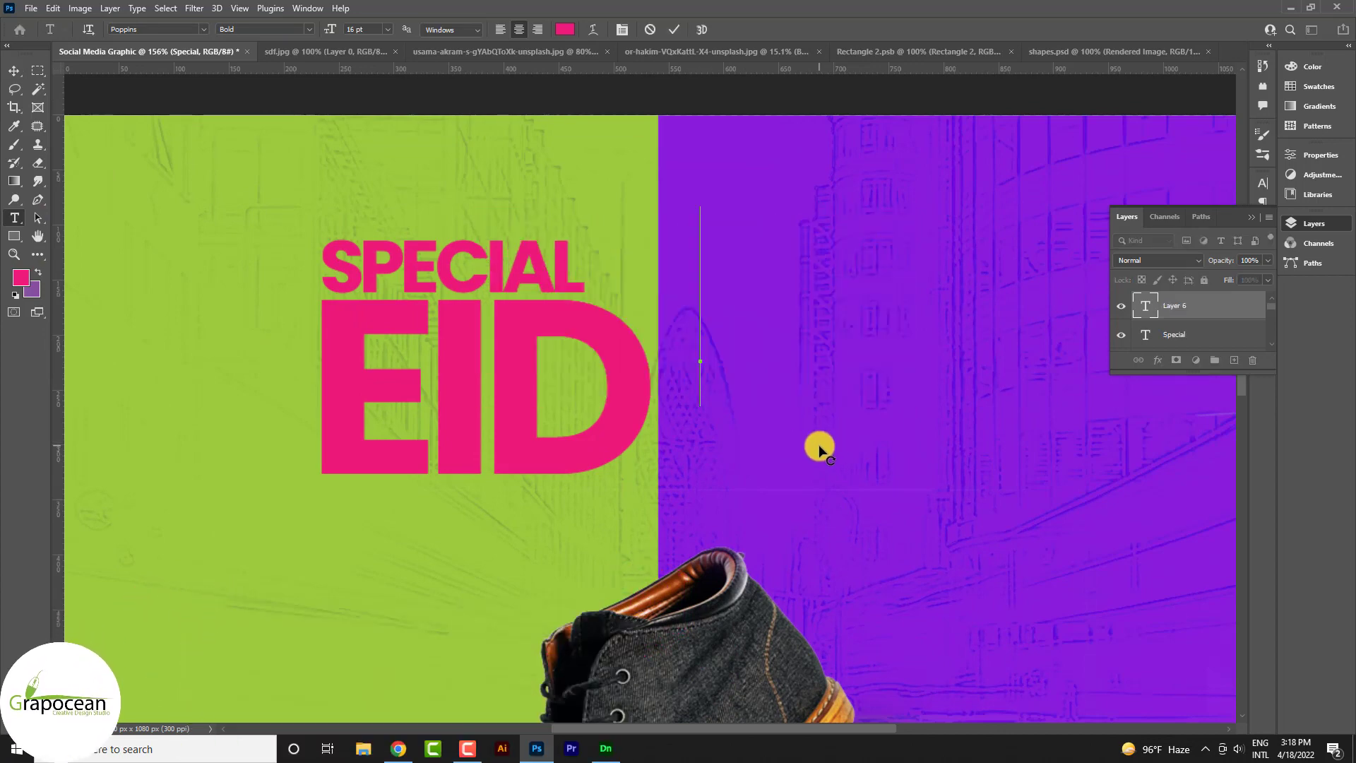
type("30")
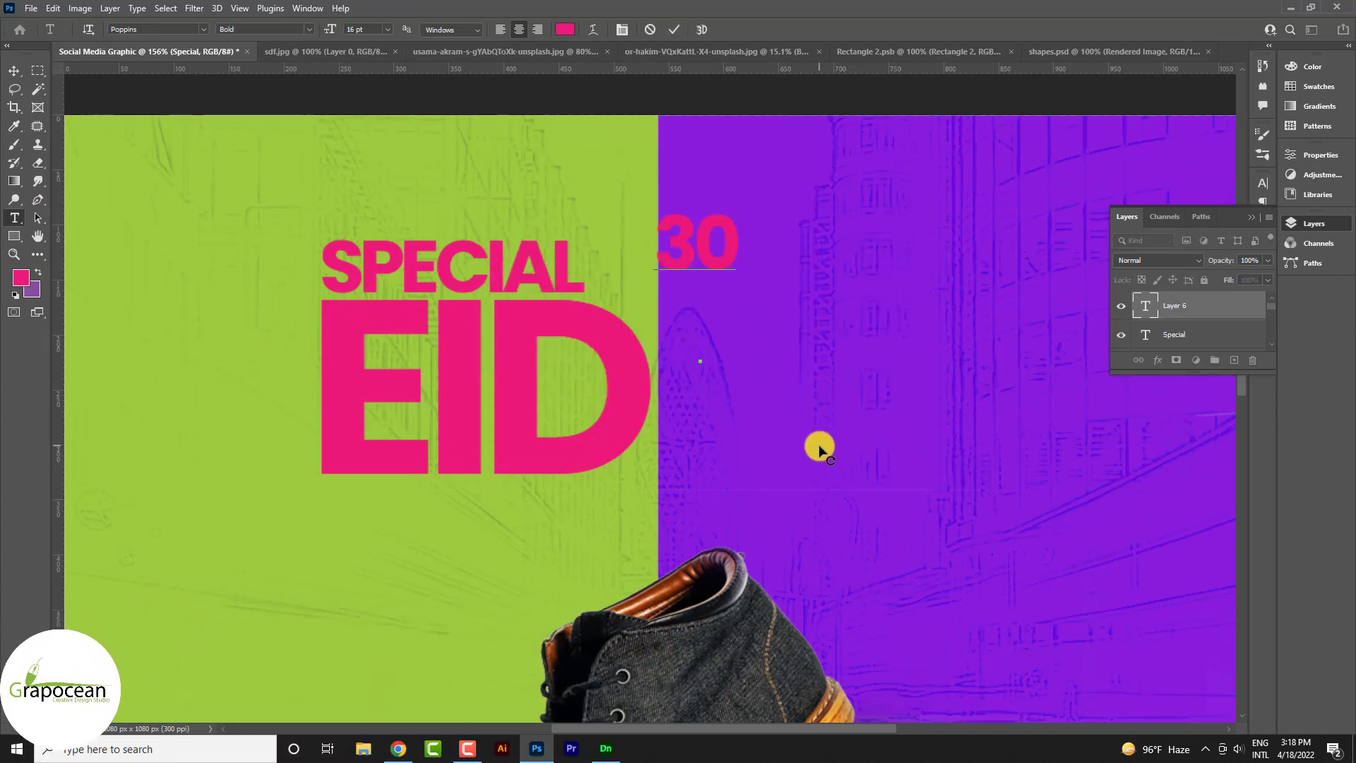
type("%")
key("ctrl+a")
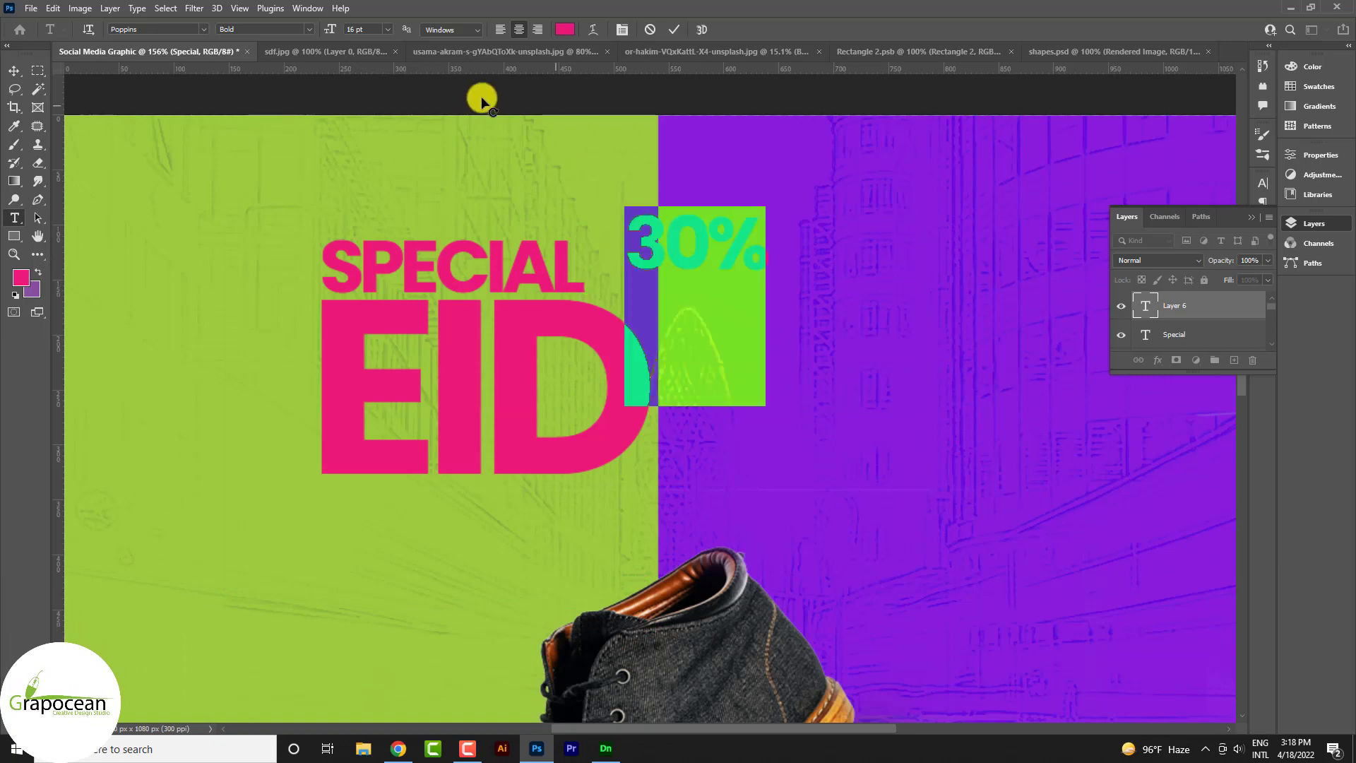
left_click(388, 29)
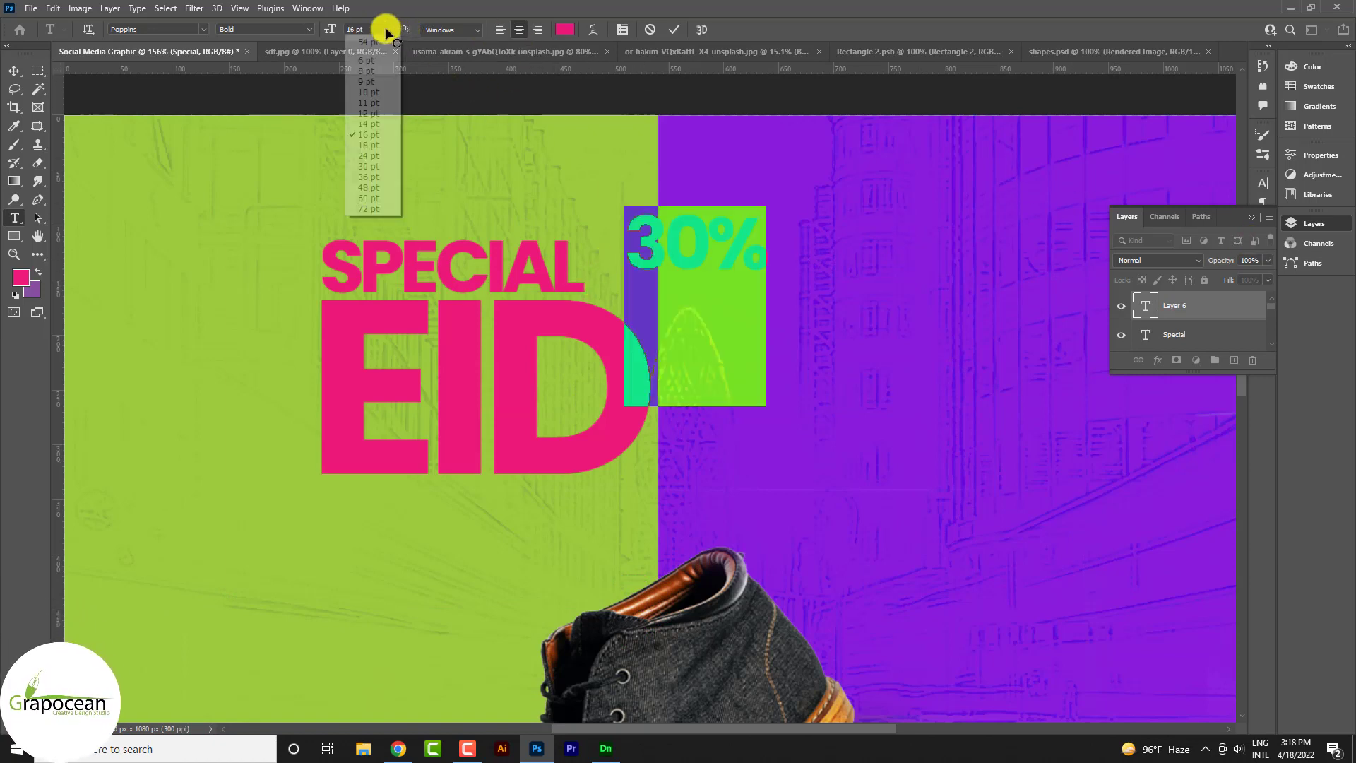
left_click(376, 178)
left_click(15, 72)
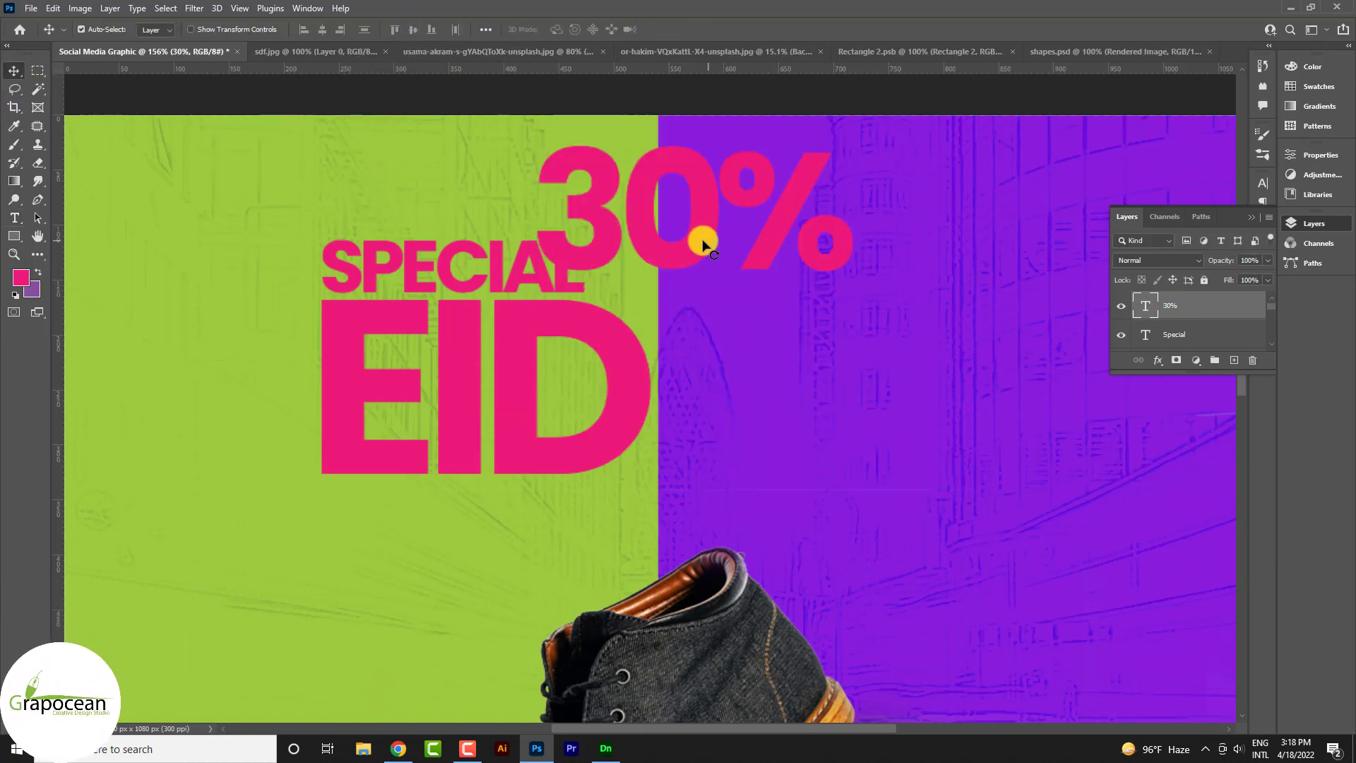
mouse_move(702, 242)
left_mouse_down()
mouse_move(835, 408)
mouse_move(834, 439)
left_mouse_up()
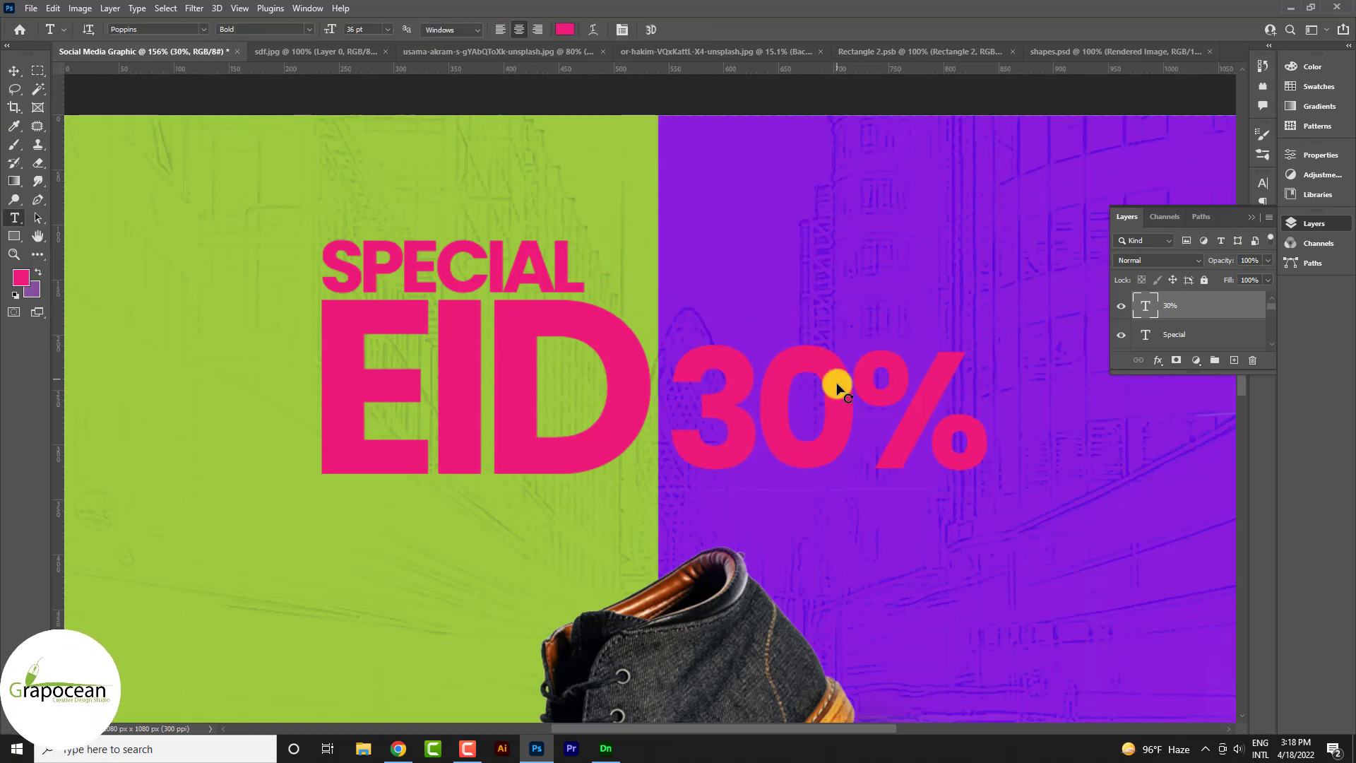
Remove the % from 30, placing 30 above EID and SPECIAL below it
double_click(833, 363)
key("BackSpace")
left_click(14, 72)
left_click_drag(714, 315, 736, 424)
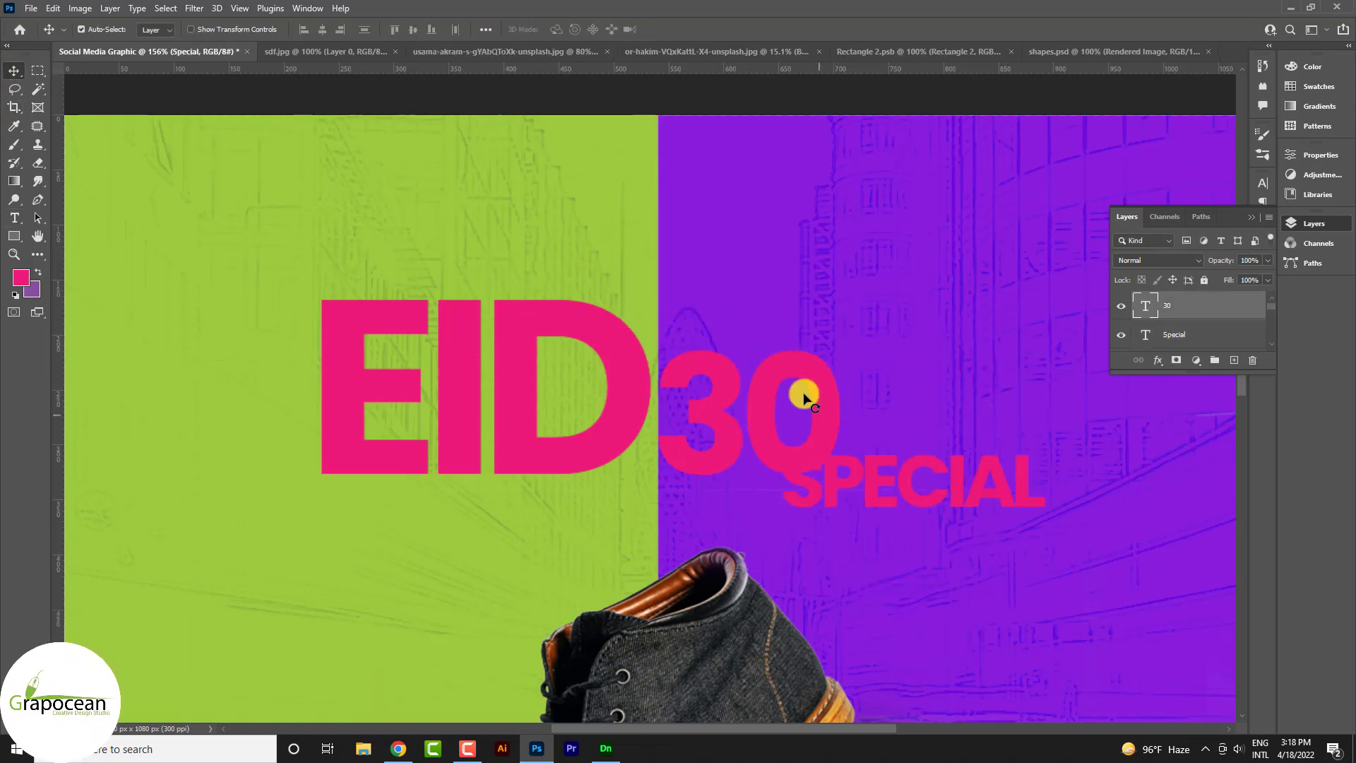
mouse_move(806, 393)
left_mouse_down()
mouse_move(638, 487)
mouse_move(424, 515)
left_mouse_up()
Add a separate '%' text and line SPECIAL up under EID
key("t")
left_click(651, 303)
type("%")
left_click_drag(651, 303, 597, 266)
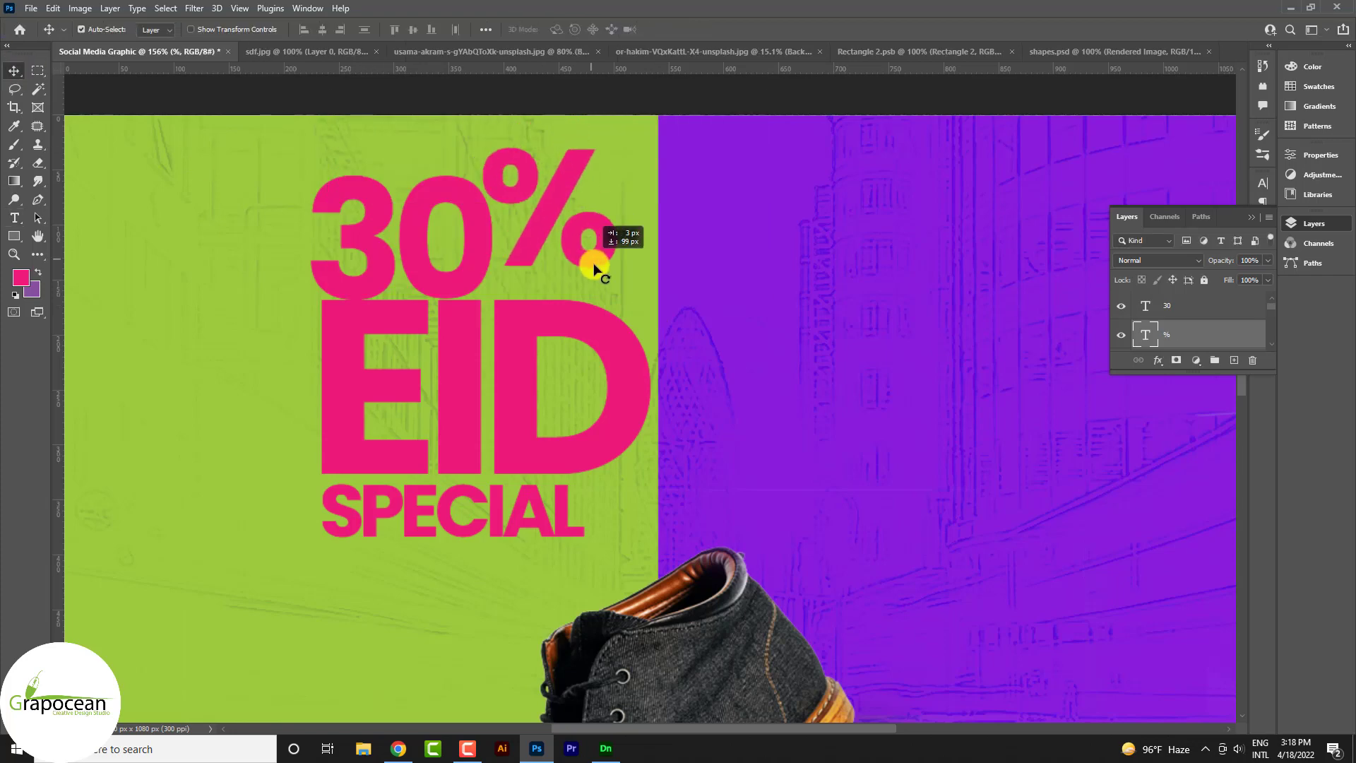
scroll(854, 443, "down", 5)
scroll(855, 443, "up", 6)
left_click(681, 387, "ctrl")
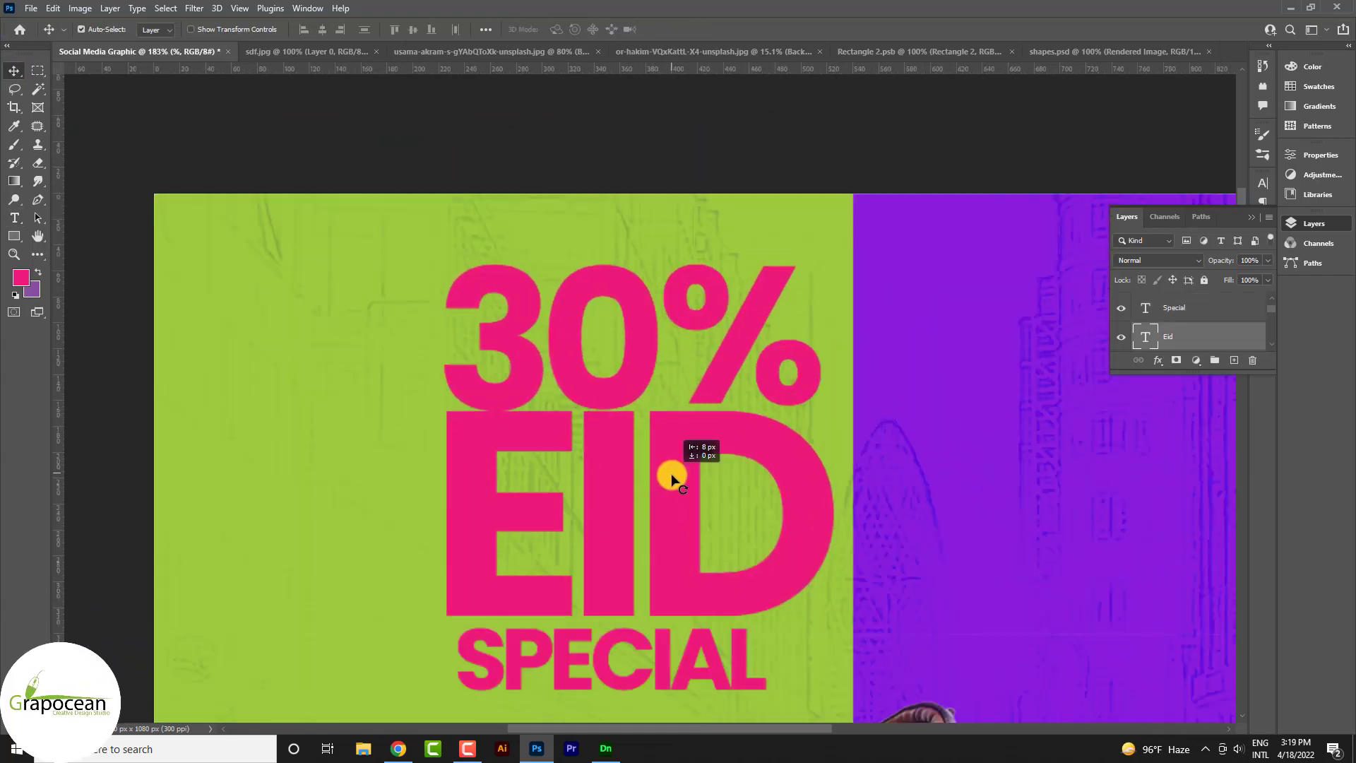
scroll(526, 472, "up", 2)
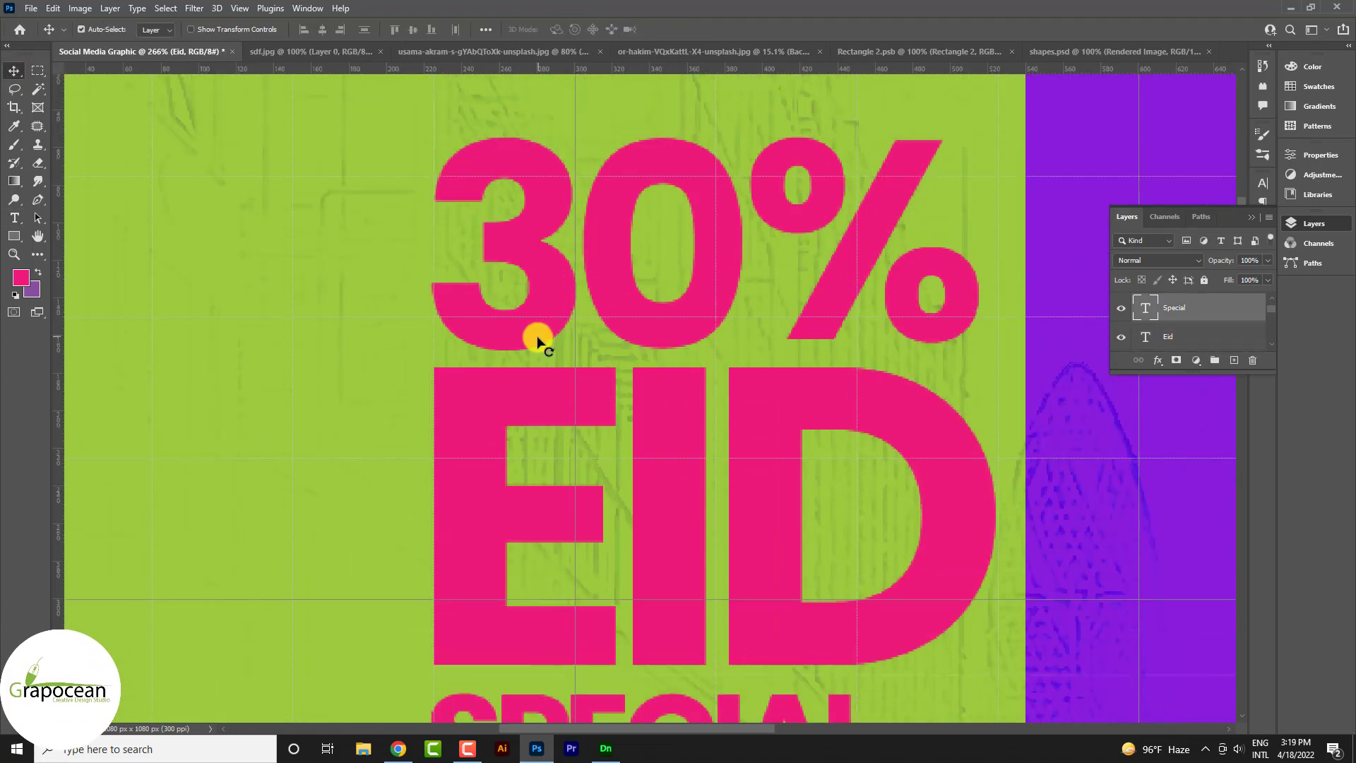
Nudge the percent sign into place beside the 30 and select the 30 text
scroll(837, 300, "up", 2)
left_click_drag(836, 300, 851, 293)
scroll(876, 332, "down", 4)
scroll(918, 415, "down", 2)
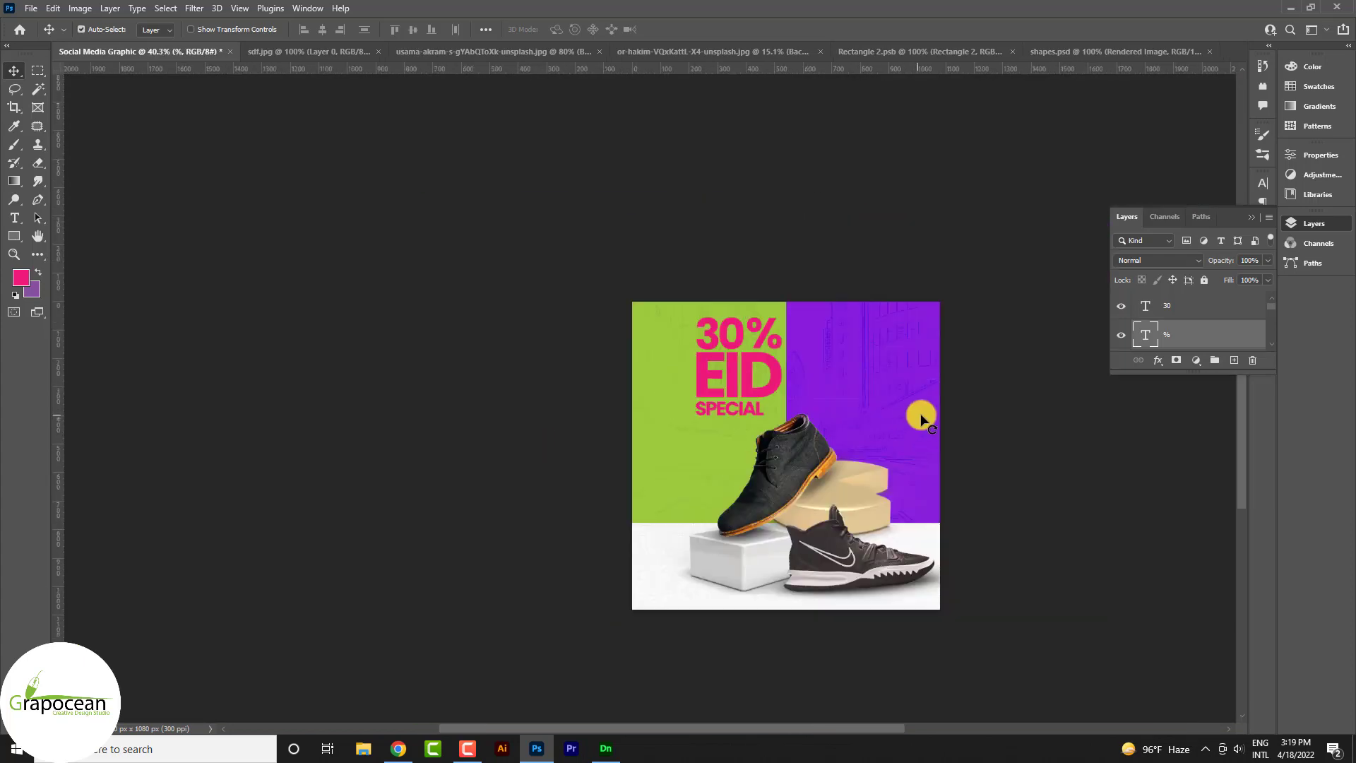
scroll(731, 282, "up", 3)
scroll(746, 311, "up", 2)
left_click(1124, 305)
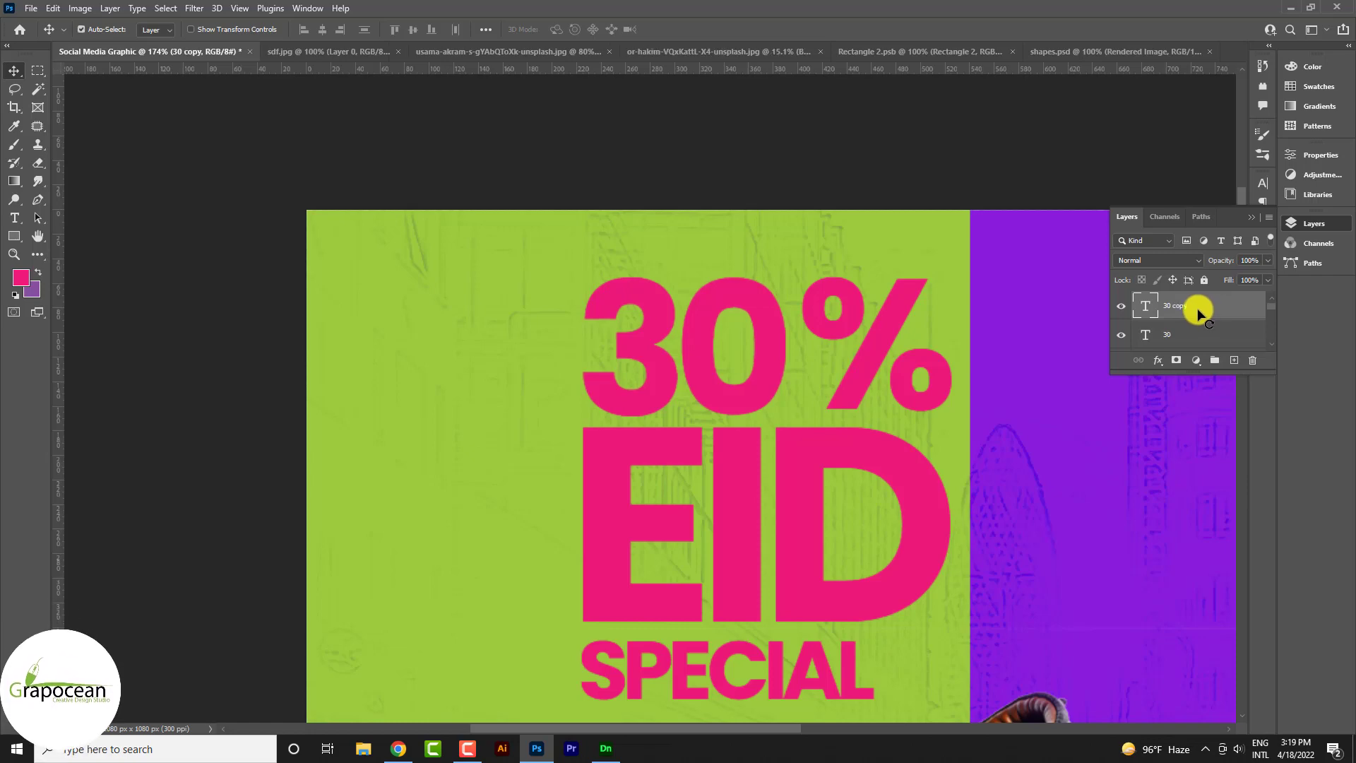
Add a Stroke to the 30 copy layer and set its Fill to 0%
right_click(1200, 312)
left_click(1095, 86)
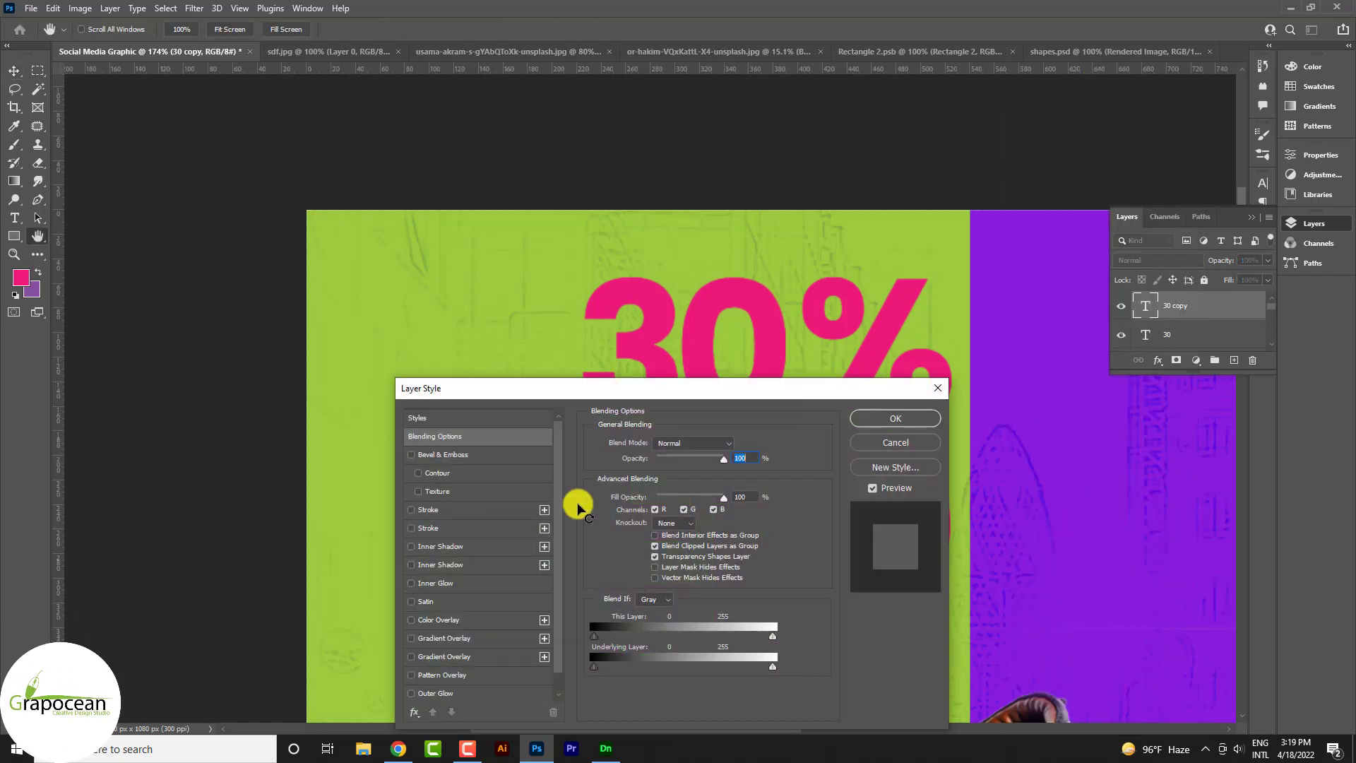
left_click(428, 509)
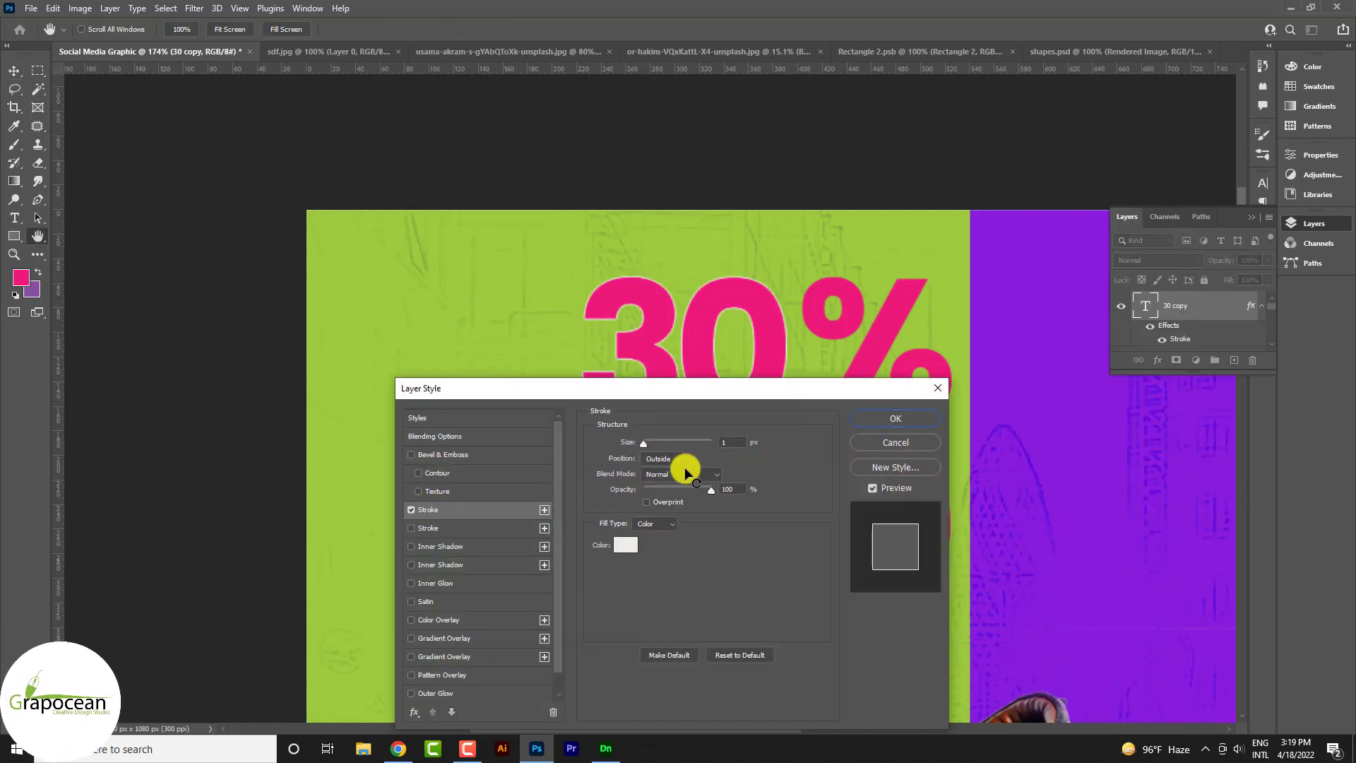
left_click(874, 419)
left_click(1267, 280)
left_click_drag(1264, 296, 994, 330)
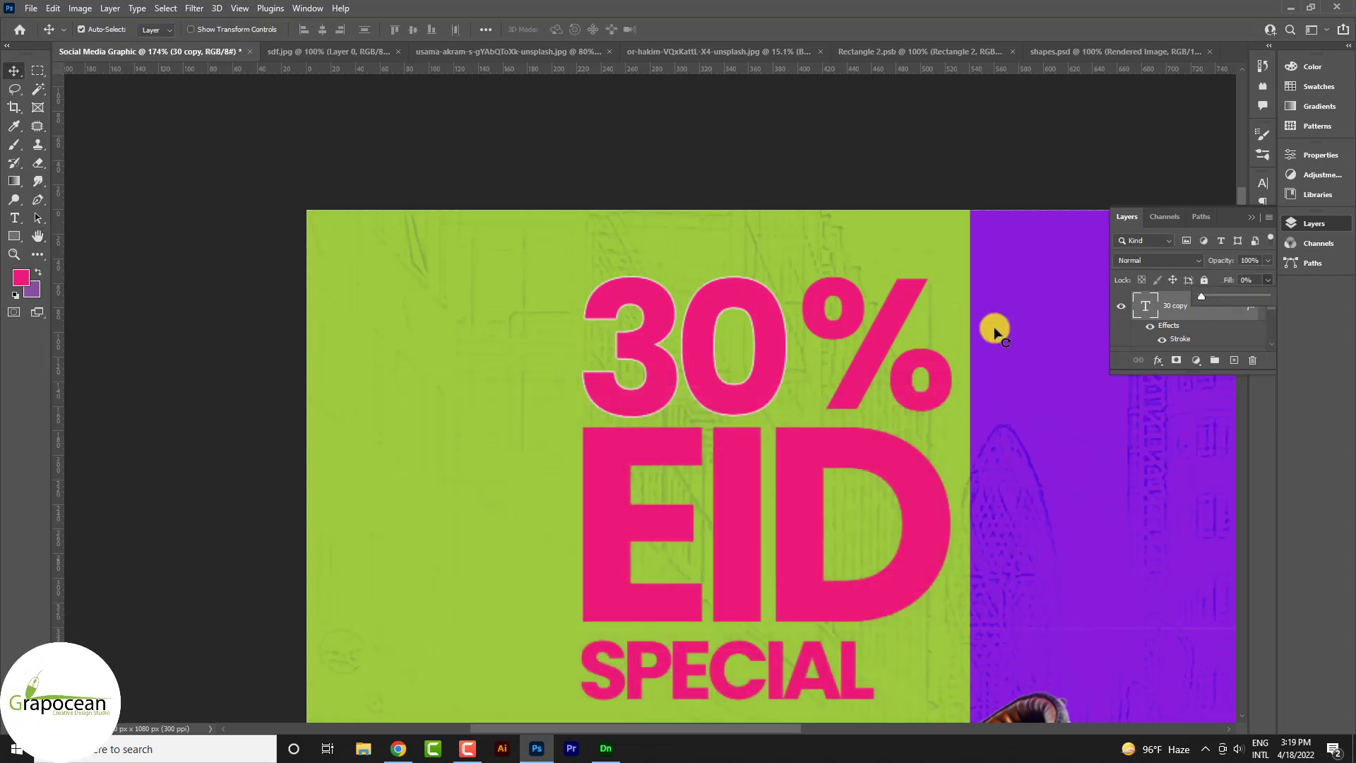
left_click(1171, 307)
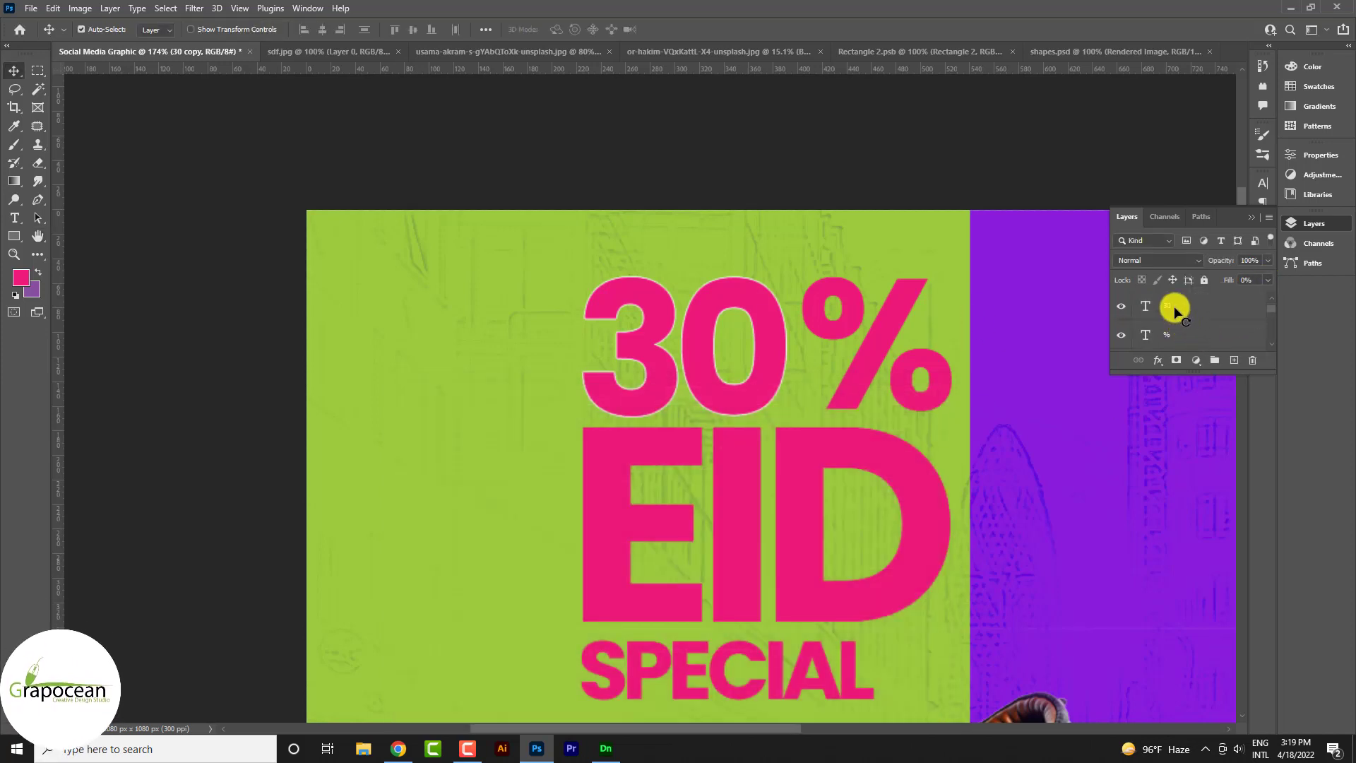
Stretch the original pink 30 to 105% height with Free Transform
key("ctrl+t")
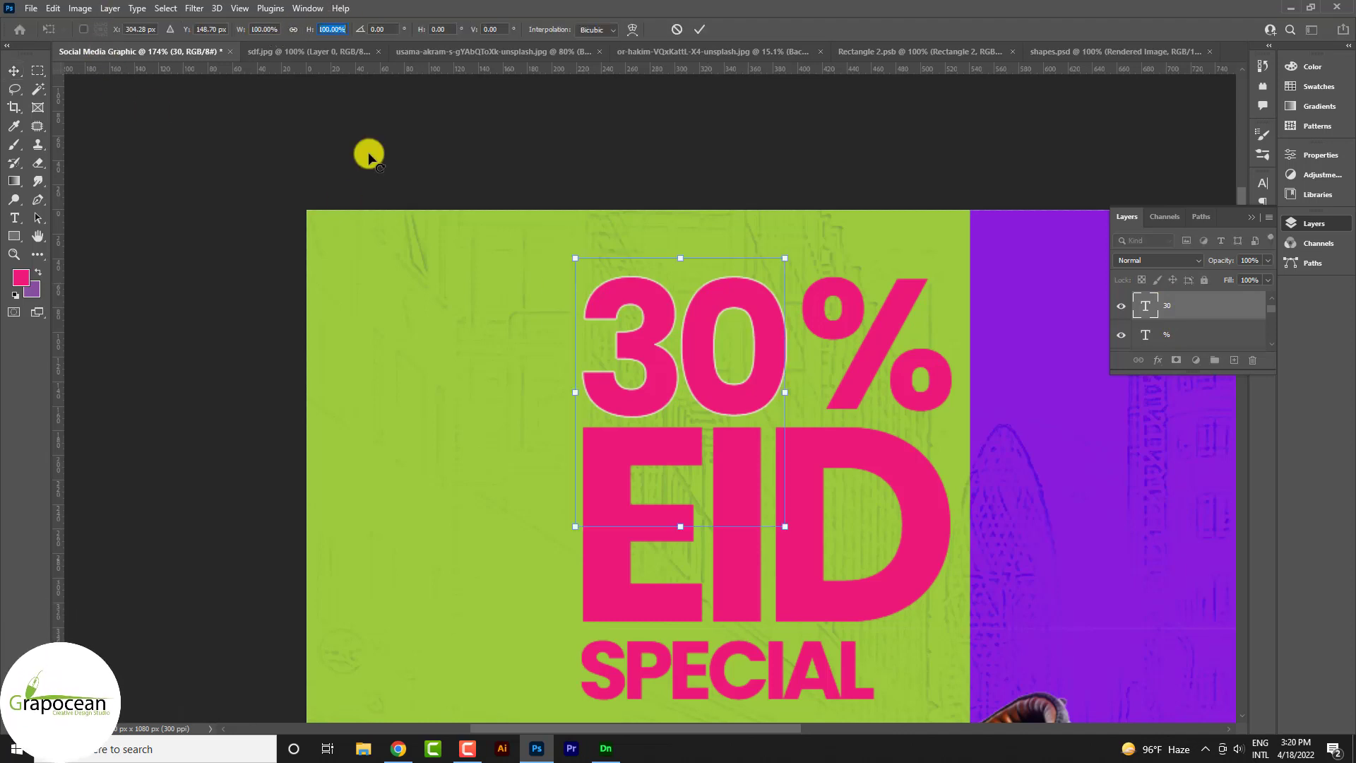
type("105")
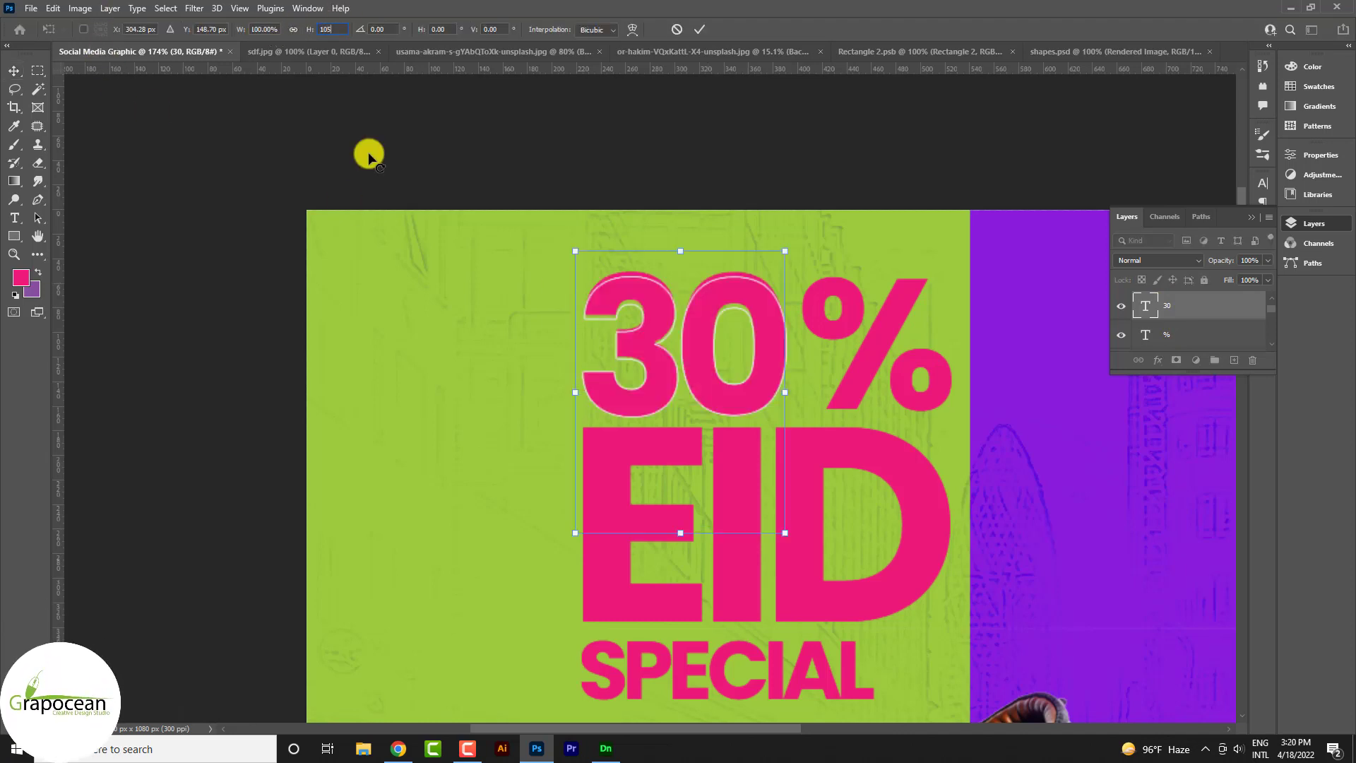
left_click(698, 30)
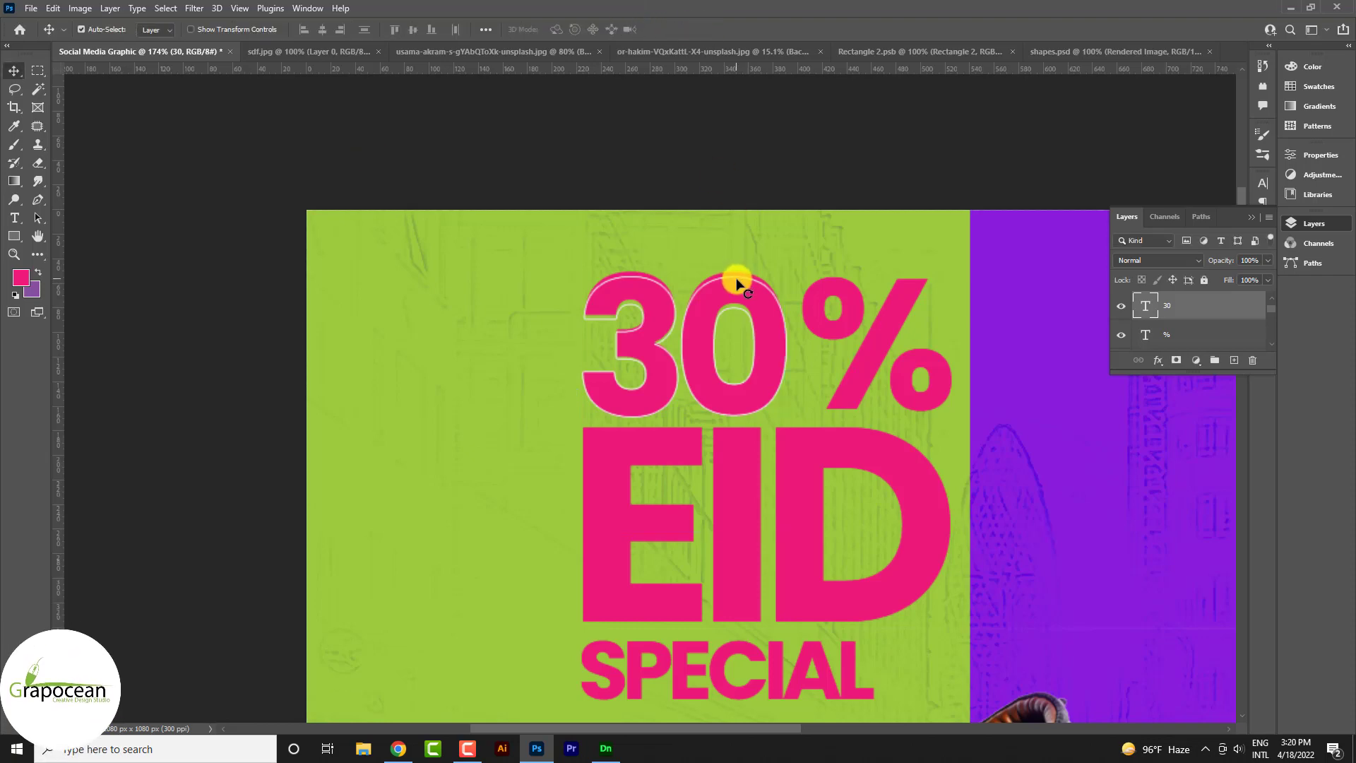
scroll(751, 275, "up", 3)
scroll(754, 277, "up", 2)
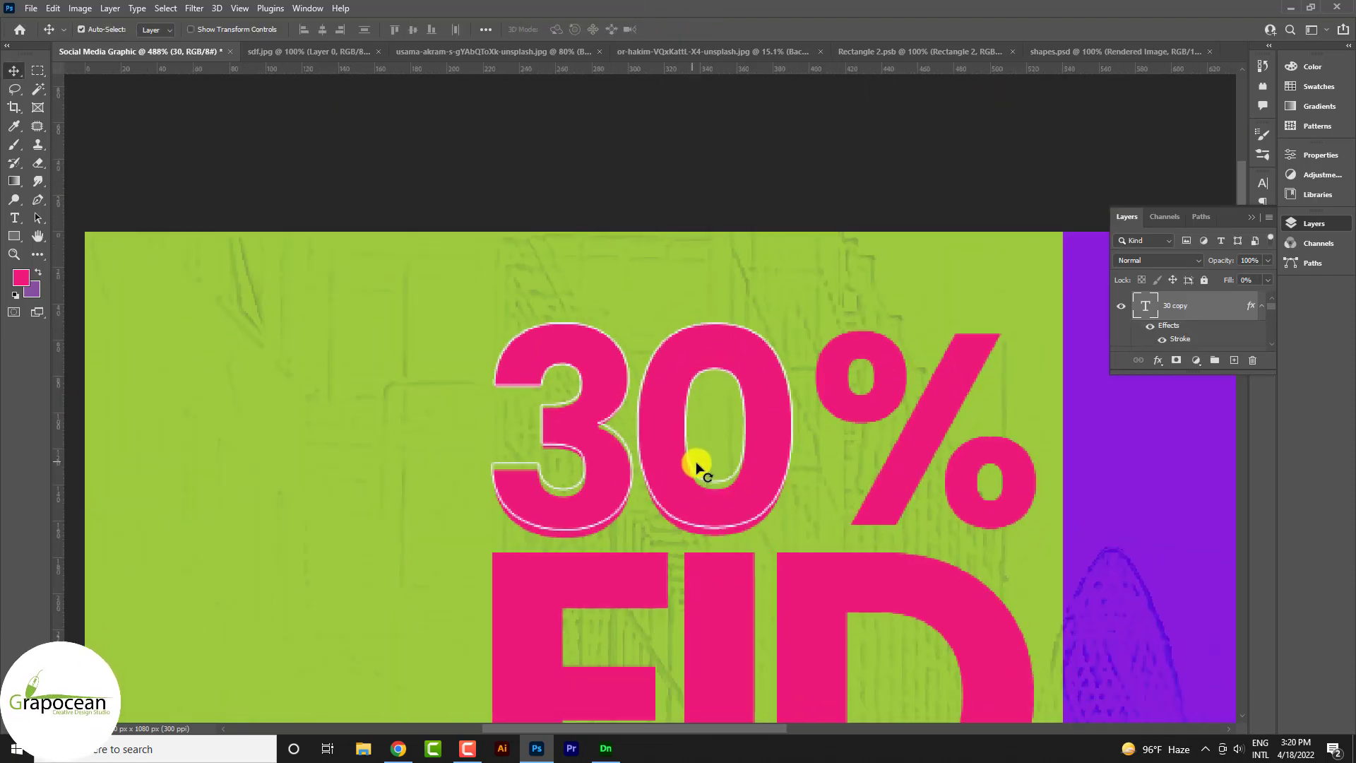
scroll(697, 466, "down", 3)
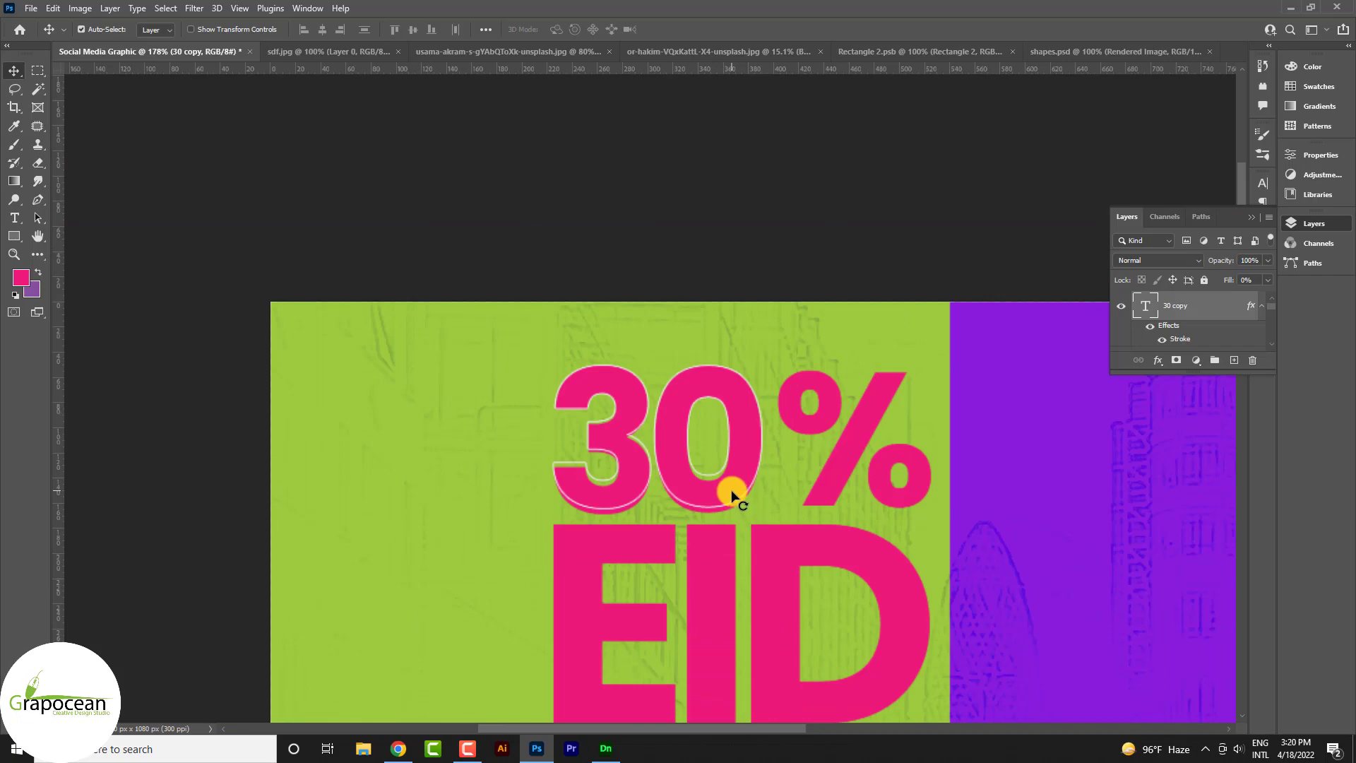
scroll(717, 476, "up", 3)
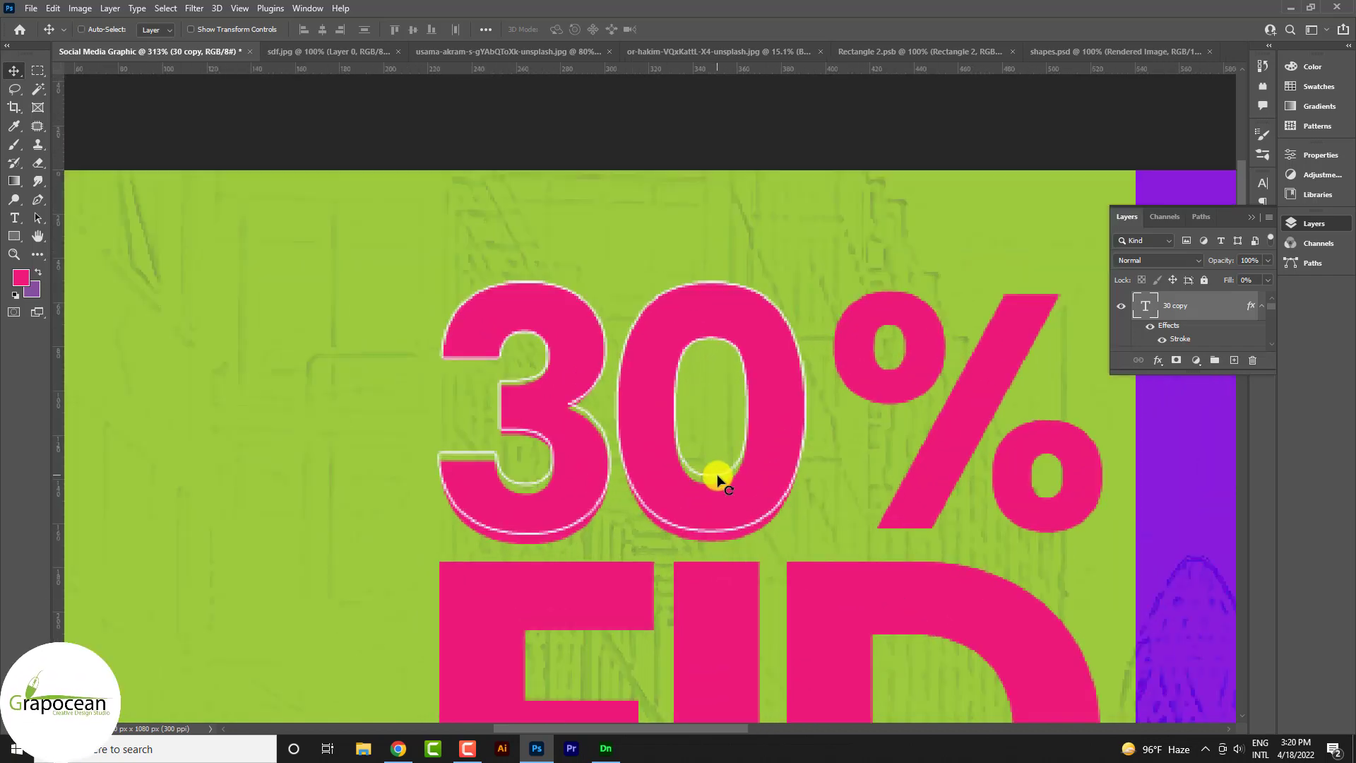
scroll(717, 477, "up", 2)
Transform the outlined 30 copy without changes and open its layer menu
key("ctrl+t")
key("Return")
right_click(1200, 305)
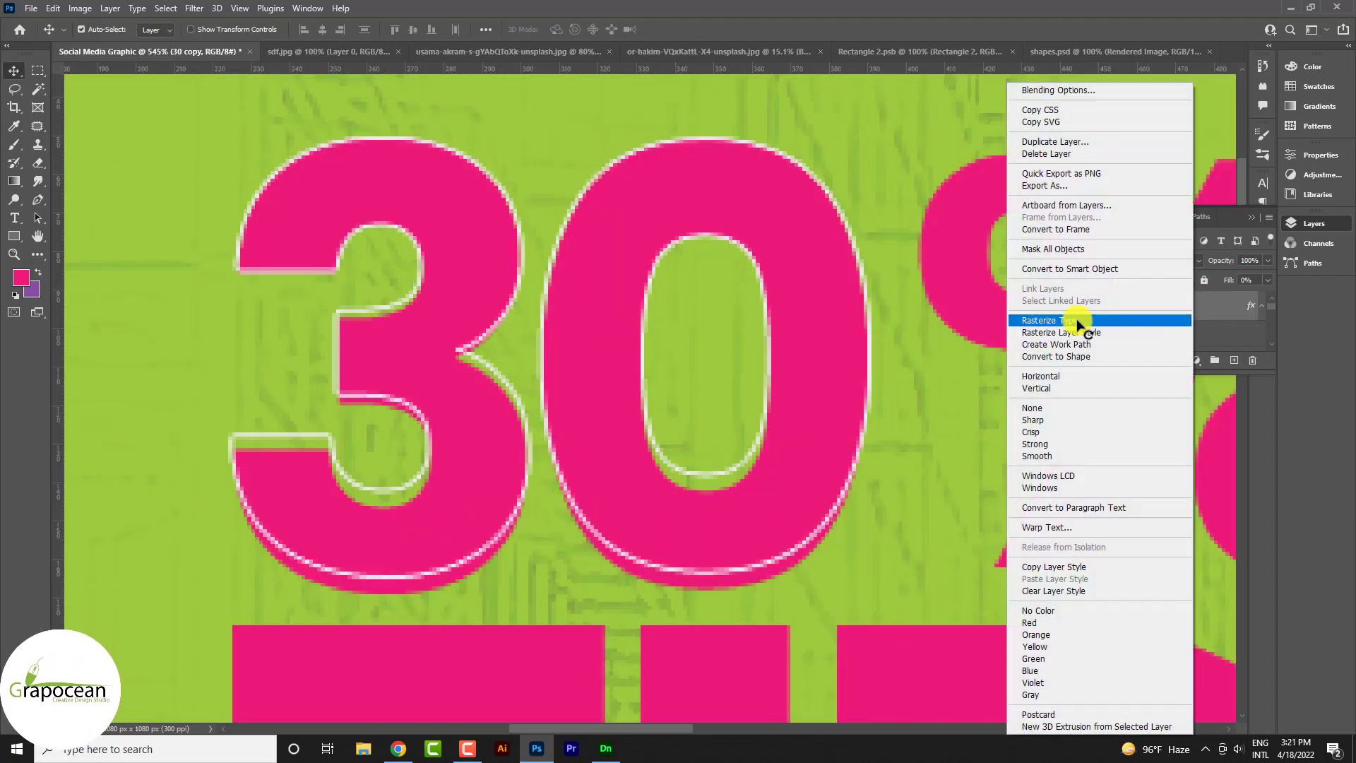
Rasterize the outlined 30 copy and warp its lower curves around the 3 and 0
left_click(1165, 315)
key("ctrl+t")
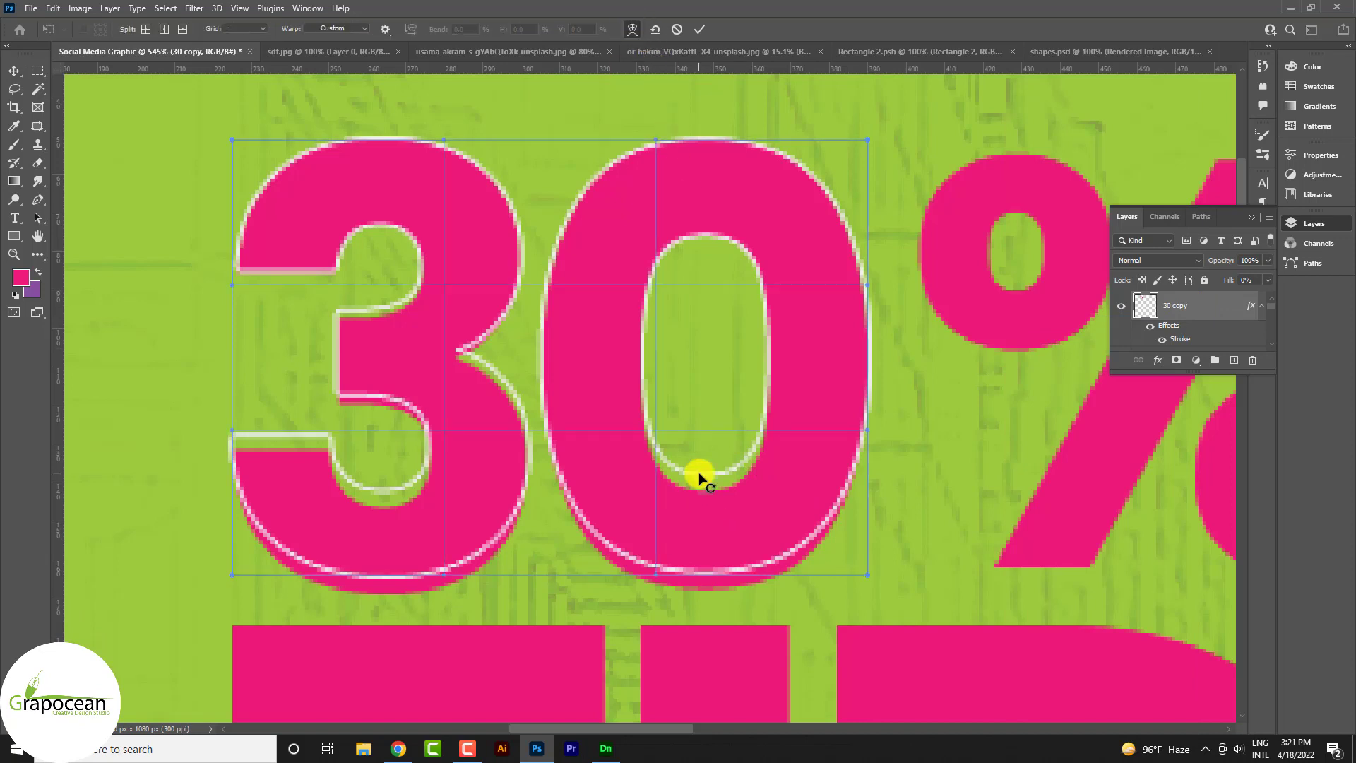
left_click_drag(700, 478, 706, 490)
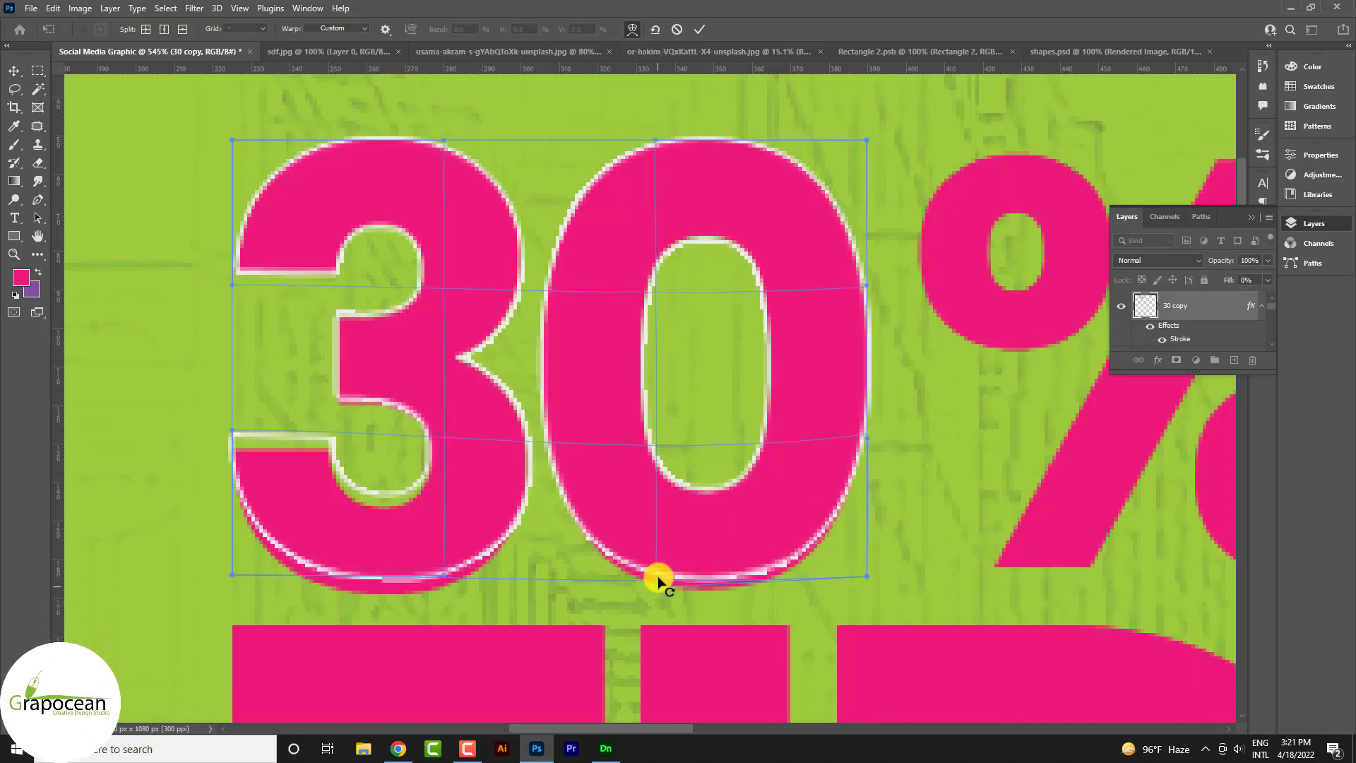
left_click_drag(655, 580, 657, 575)
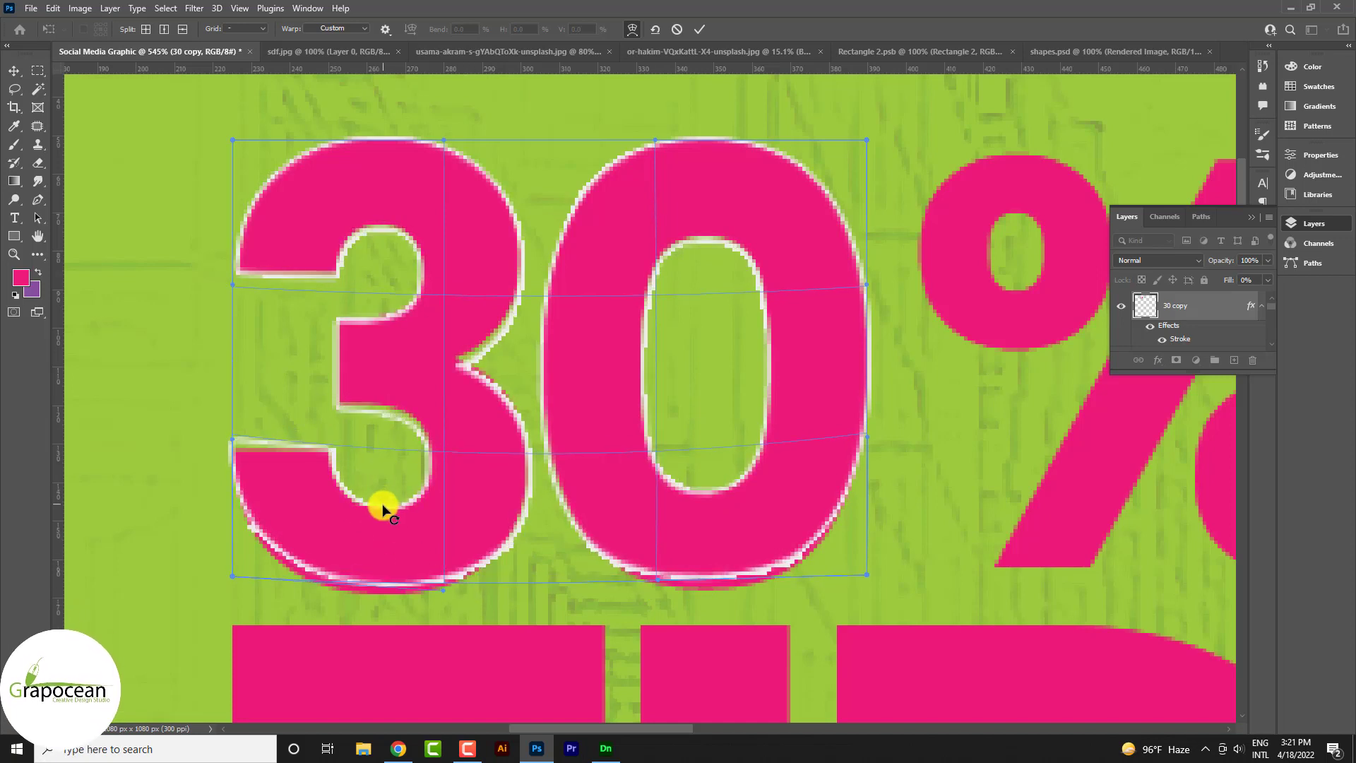
left_click_drag(233, 439, 239, 455)
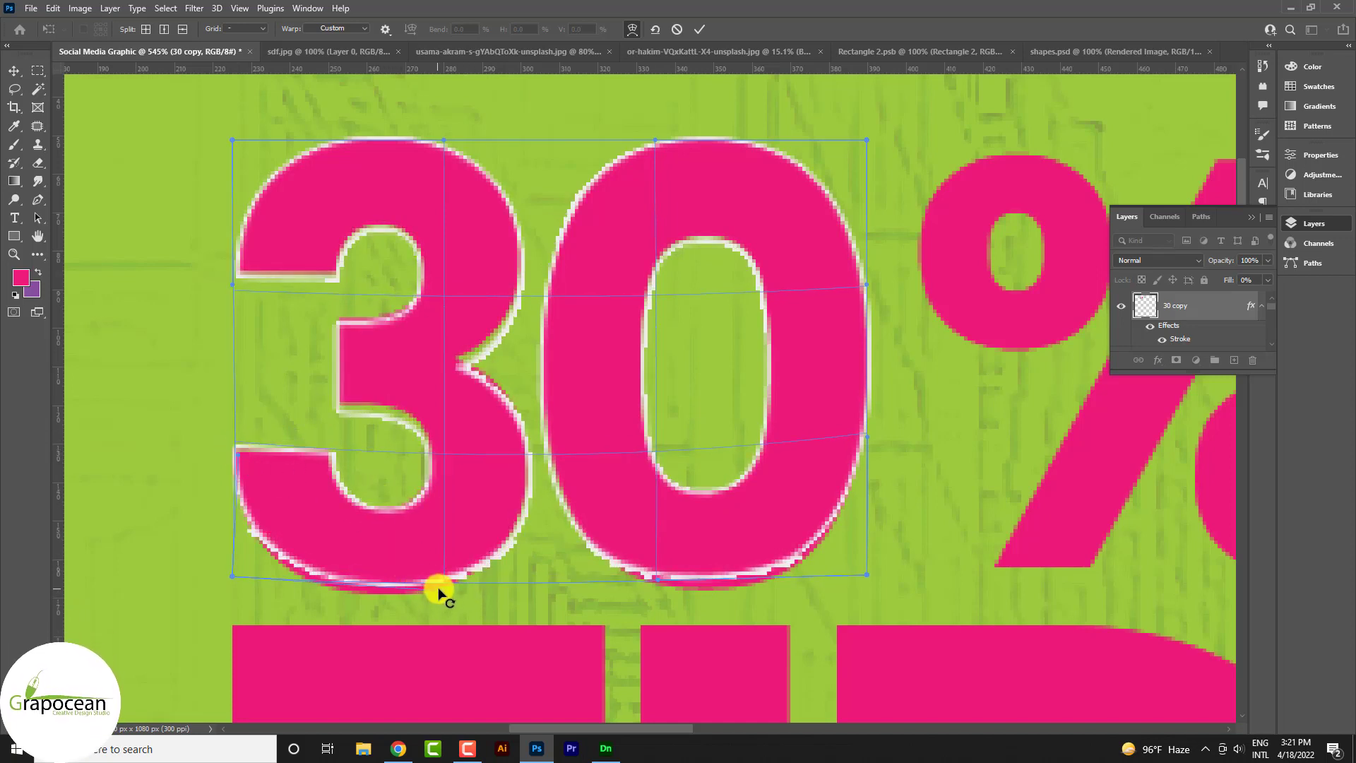
left_click_drag(438, 592, 436, 585)
left_click_drag(464, 359, 462, 357)
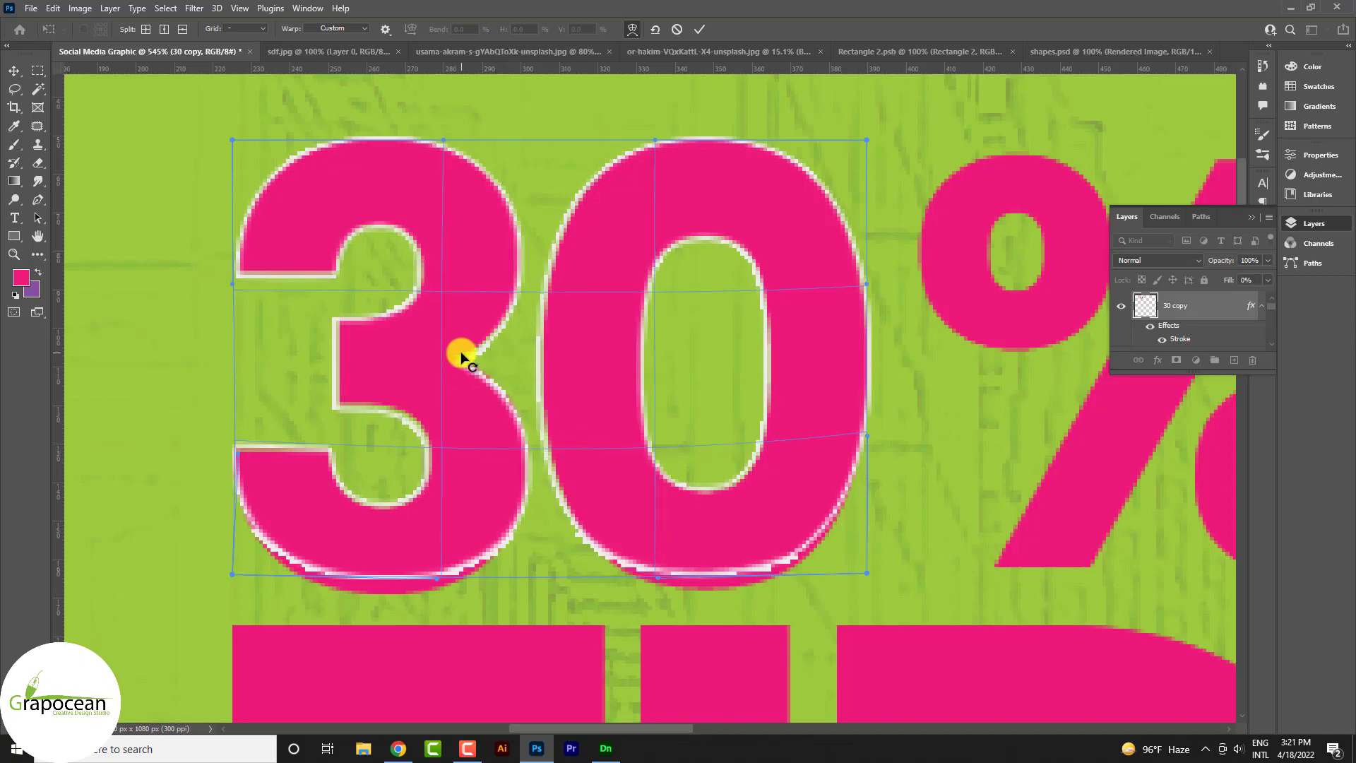
left_click(699, 29)
scroll(790, 544, "down", 5)
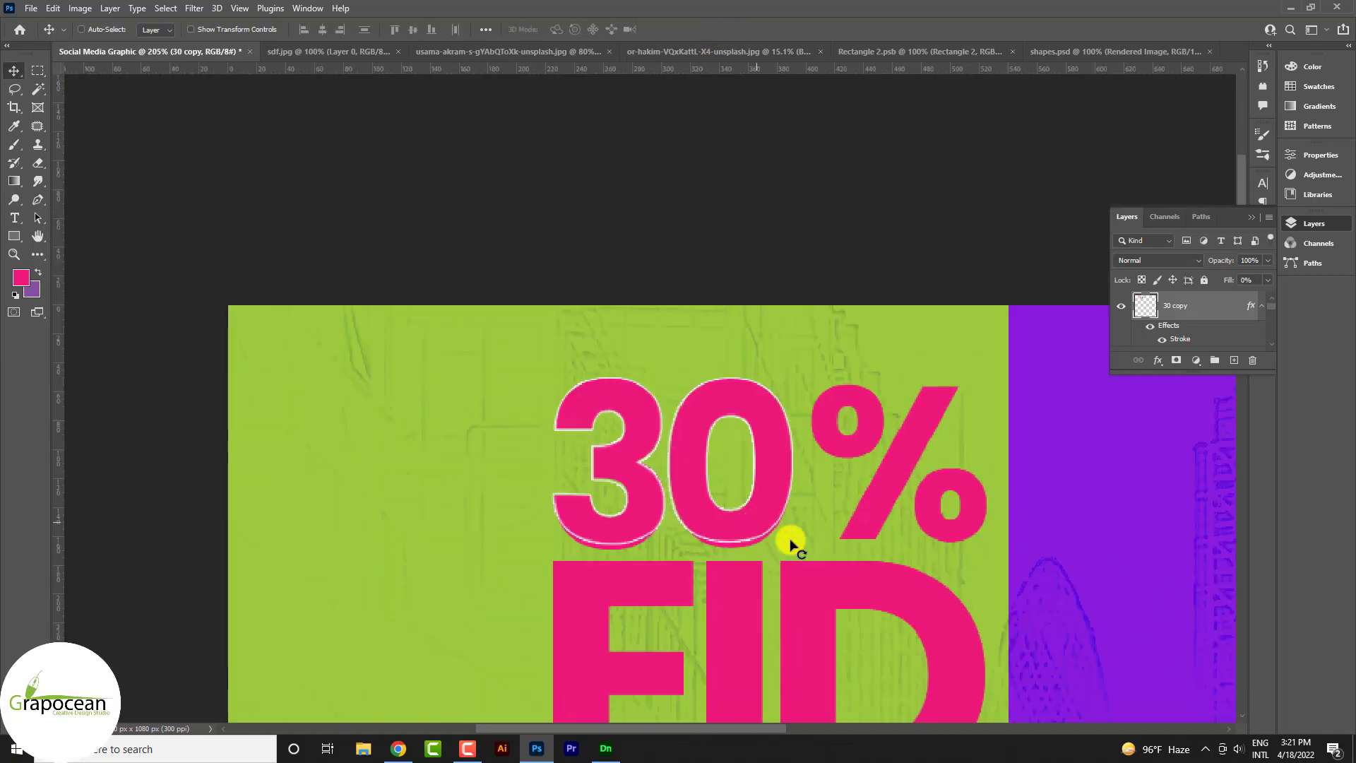
scroll(1151, 321, "down", 2)
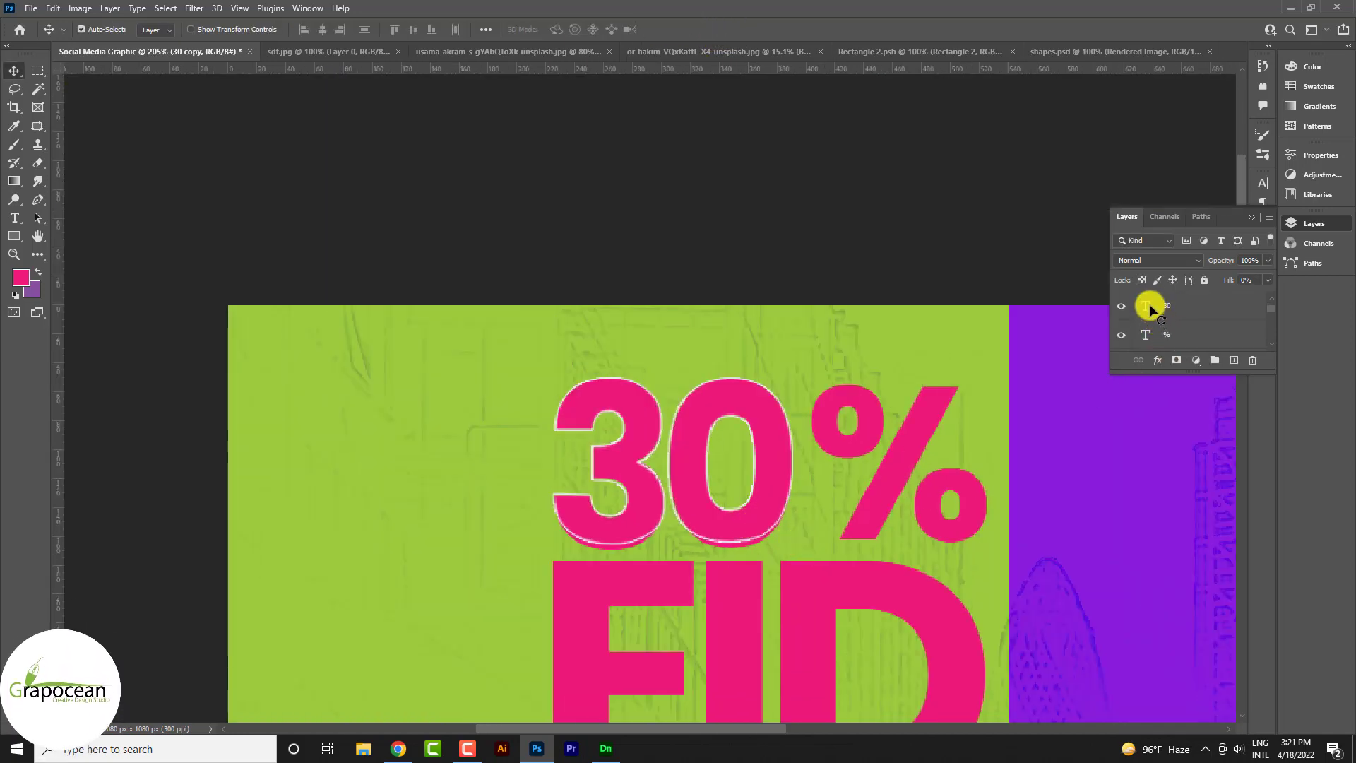
Pick a soft brush with white as the foreground colour
right_click(10, 185)
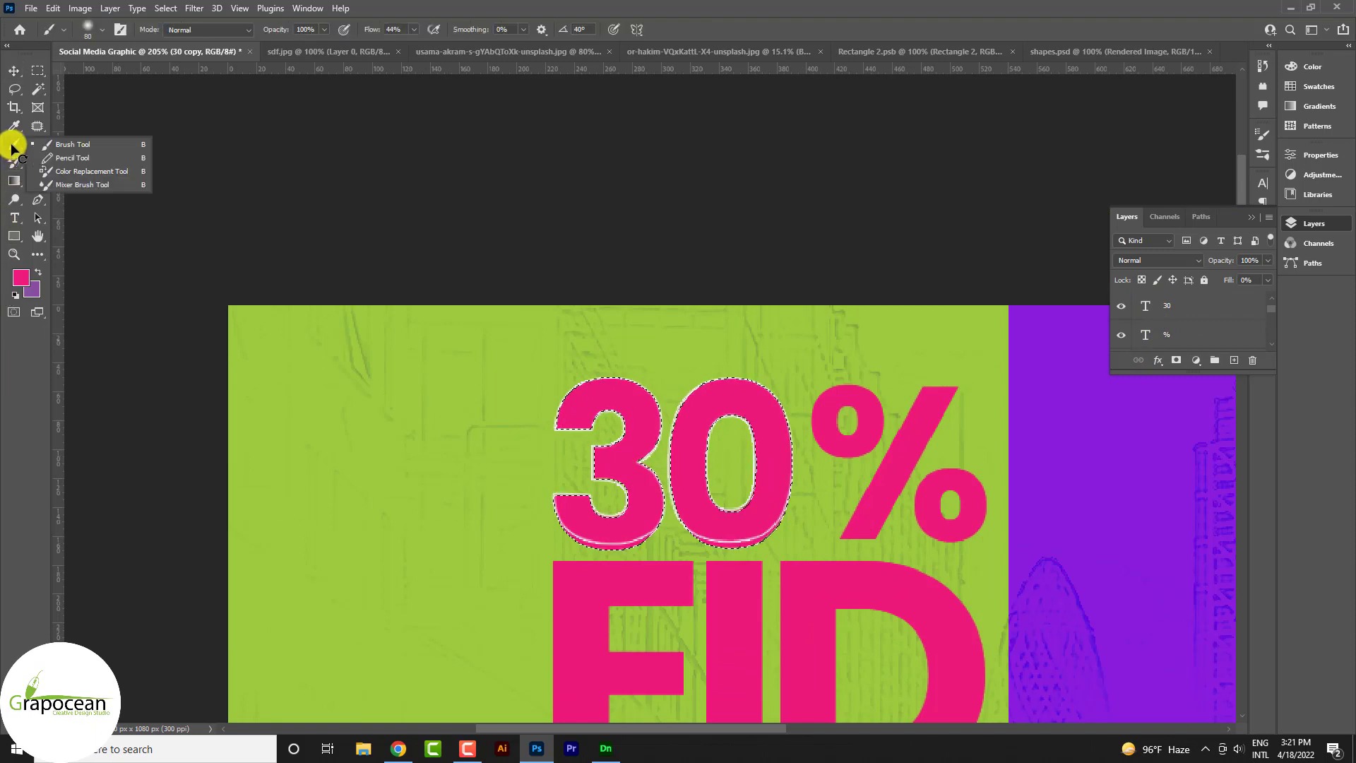
left_click(63, 144)
scroll(560, 407, "down", 3)
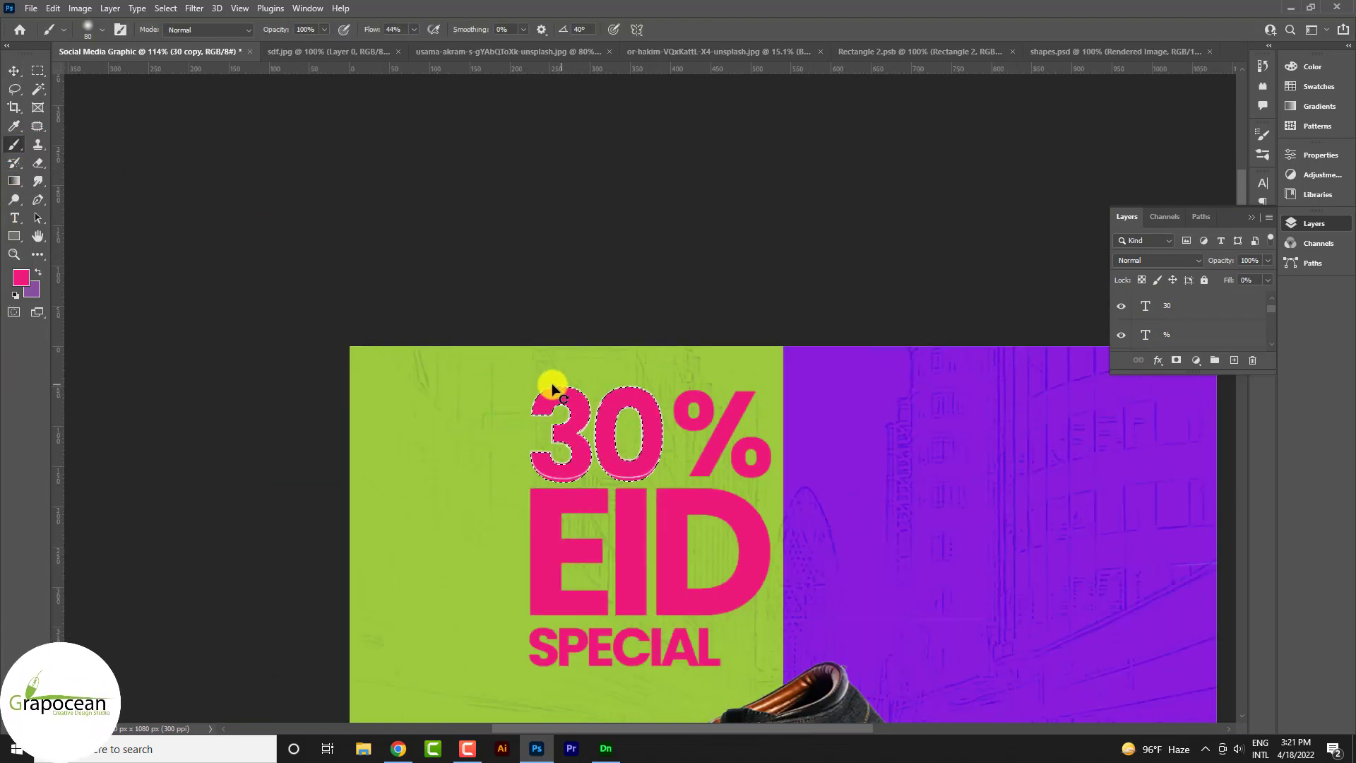
left_click(21, 279)
left_click_drag(1074, 550, 981, 482)
left_click(1301, 499)
Paint white on a new layer over the 30, set to Linear Light at 48% opacity
left_click(1234, 360)
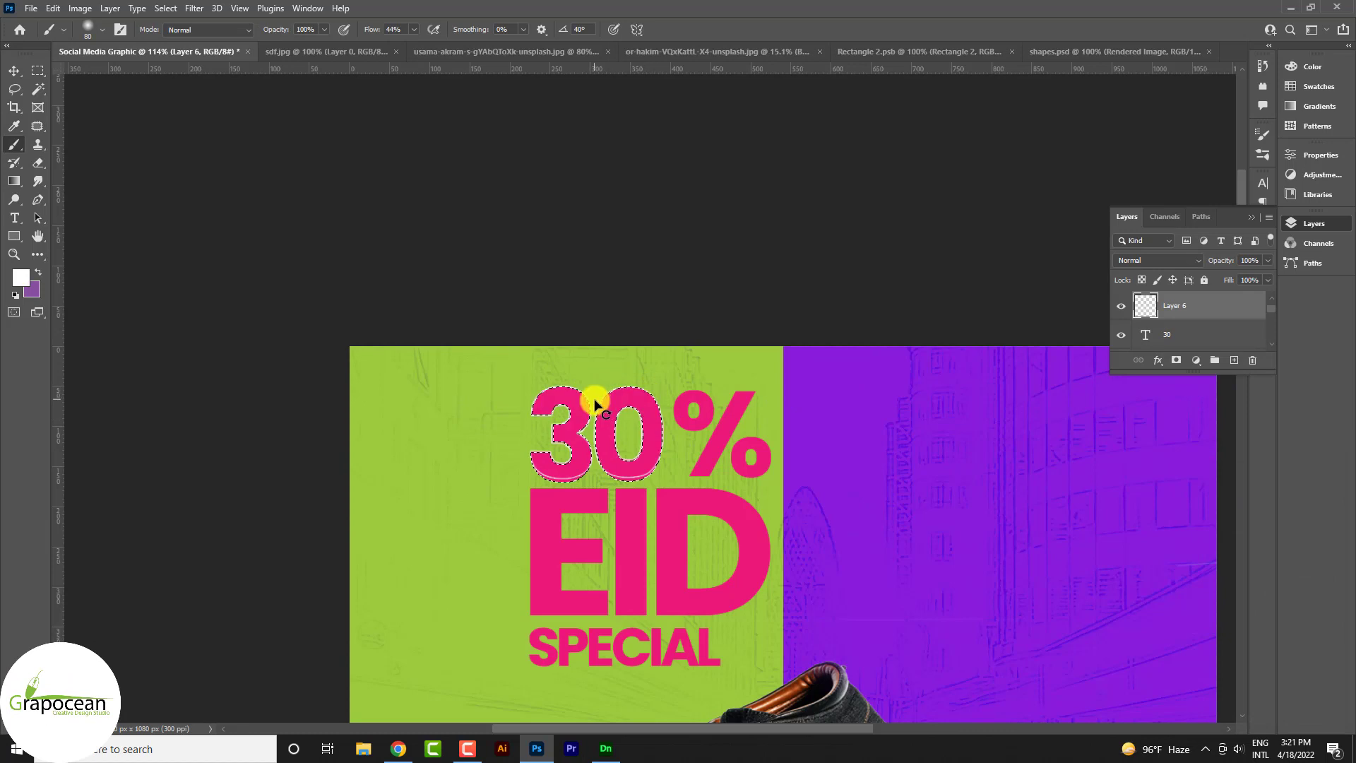
left_click_drag(277, 30, 257, 30)
key("bracketright")
key("bracketright")
left_click_drag(540, 413, 705, 422)
key("shift+alt+j")
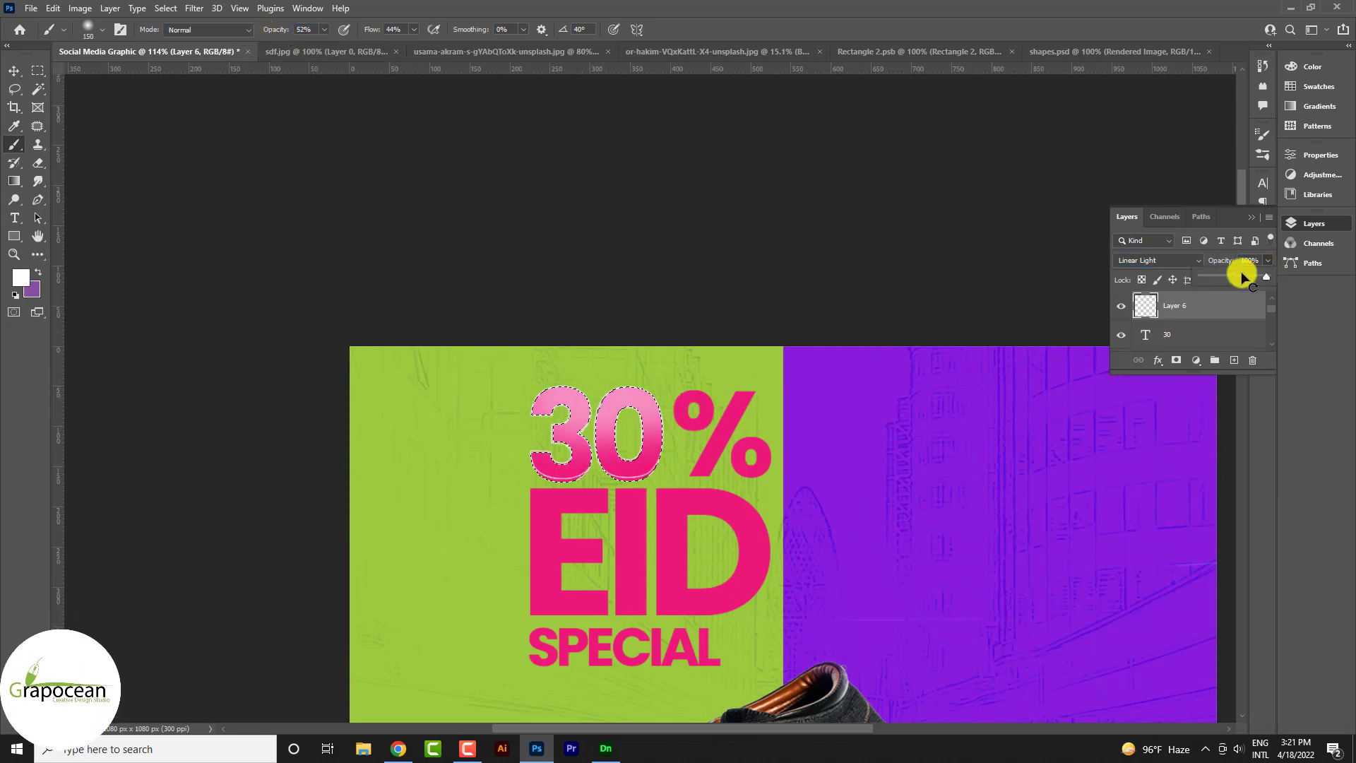
left_click_drag(1267, 260, 1212, 281)
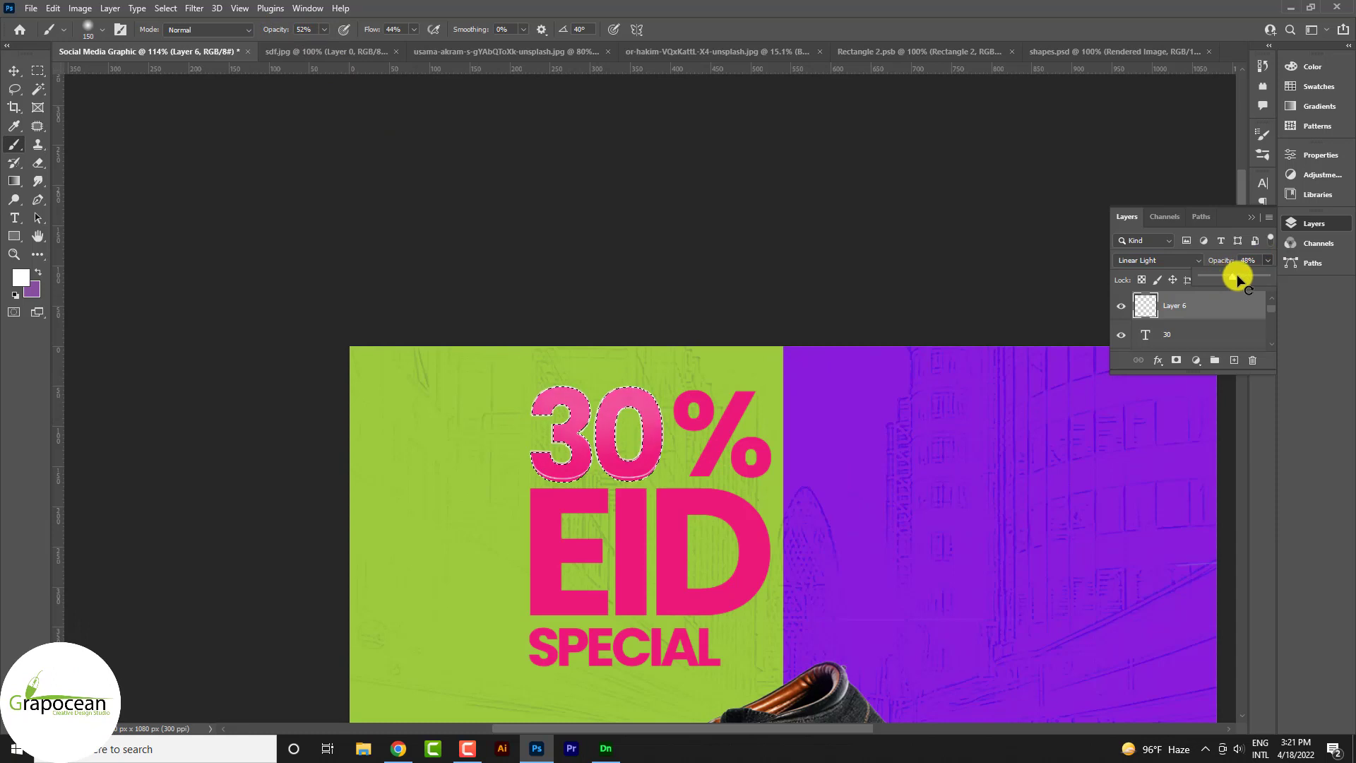
key("ctrl+d")
left_click(38, 70)
scroll(701, 537, "down", 3)
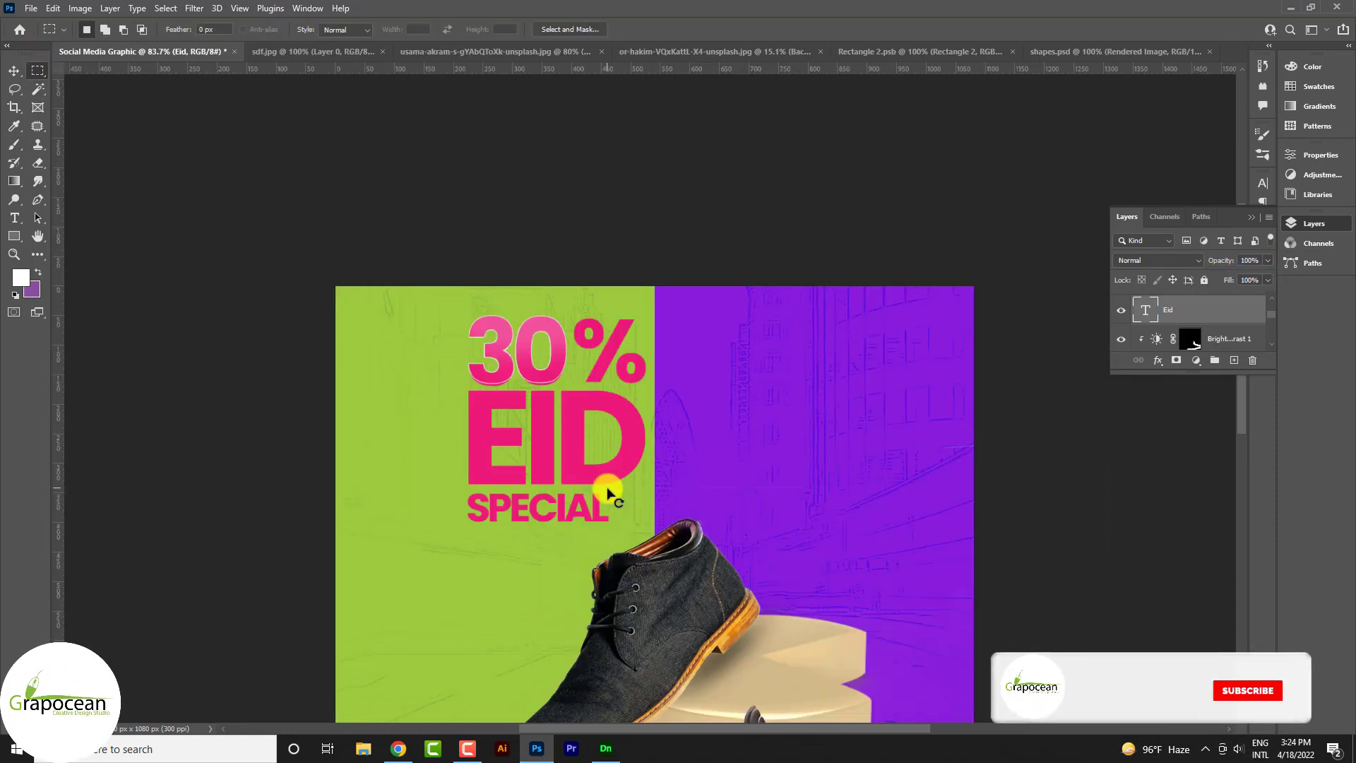
Merge the outlined 30 copy layer down to bake in its stroke
key("v")
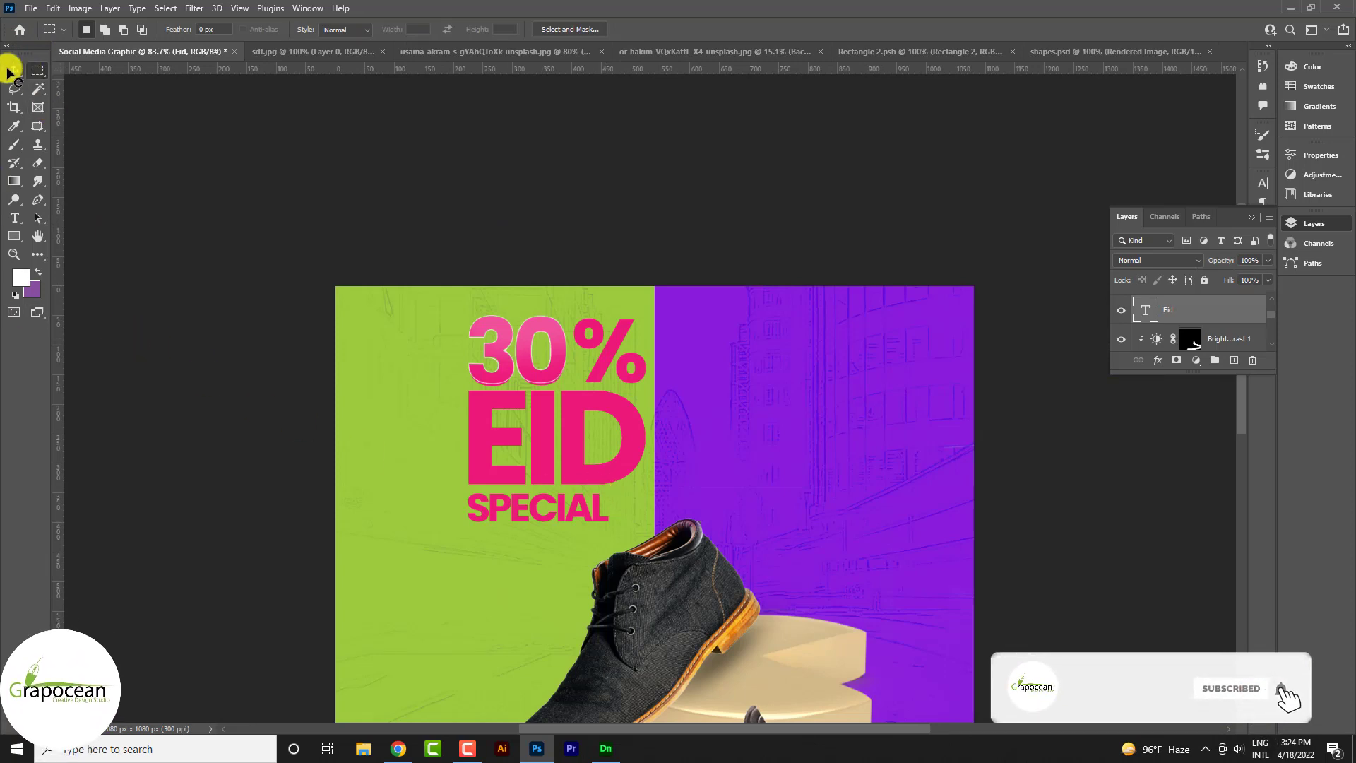
left_click(562, 360)
scroll(558, 367, "up", 2)
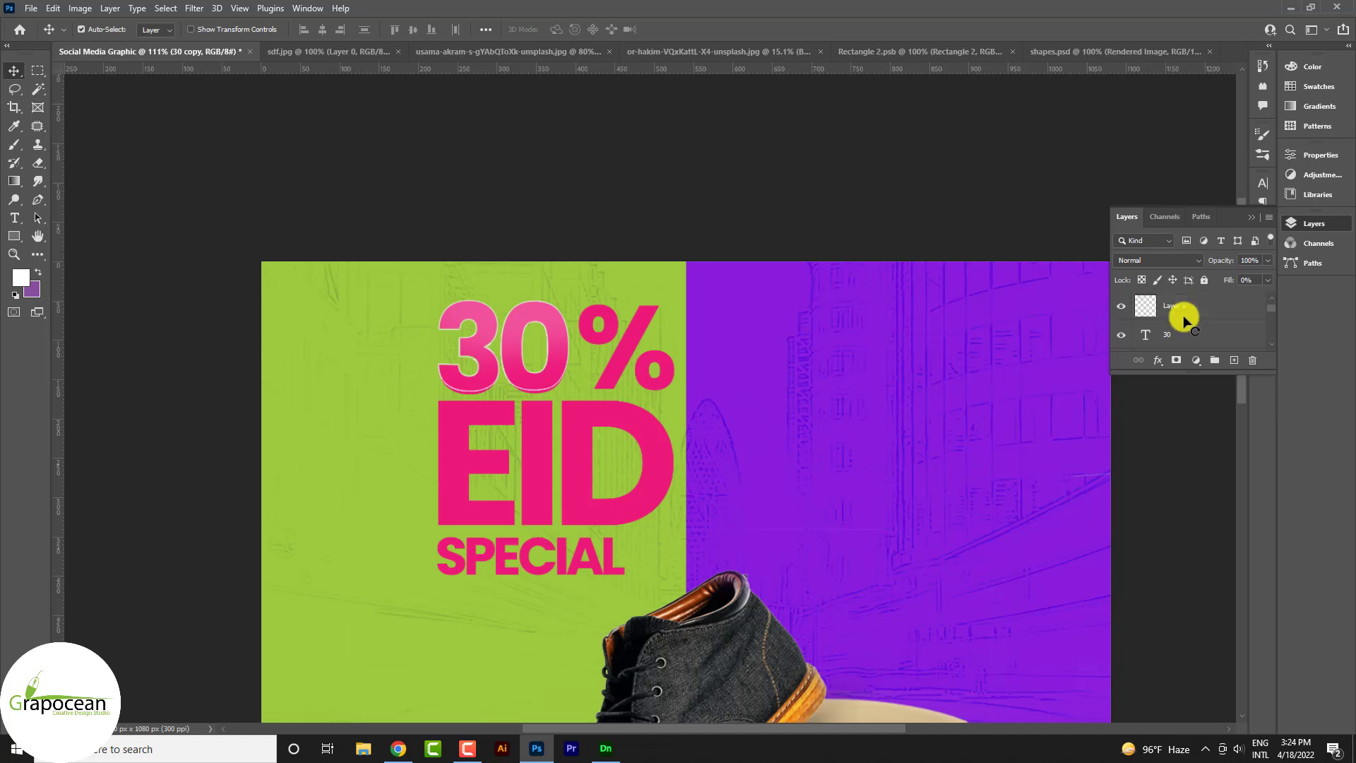
key("ctrl+e")
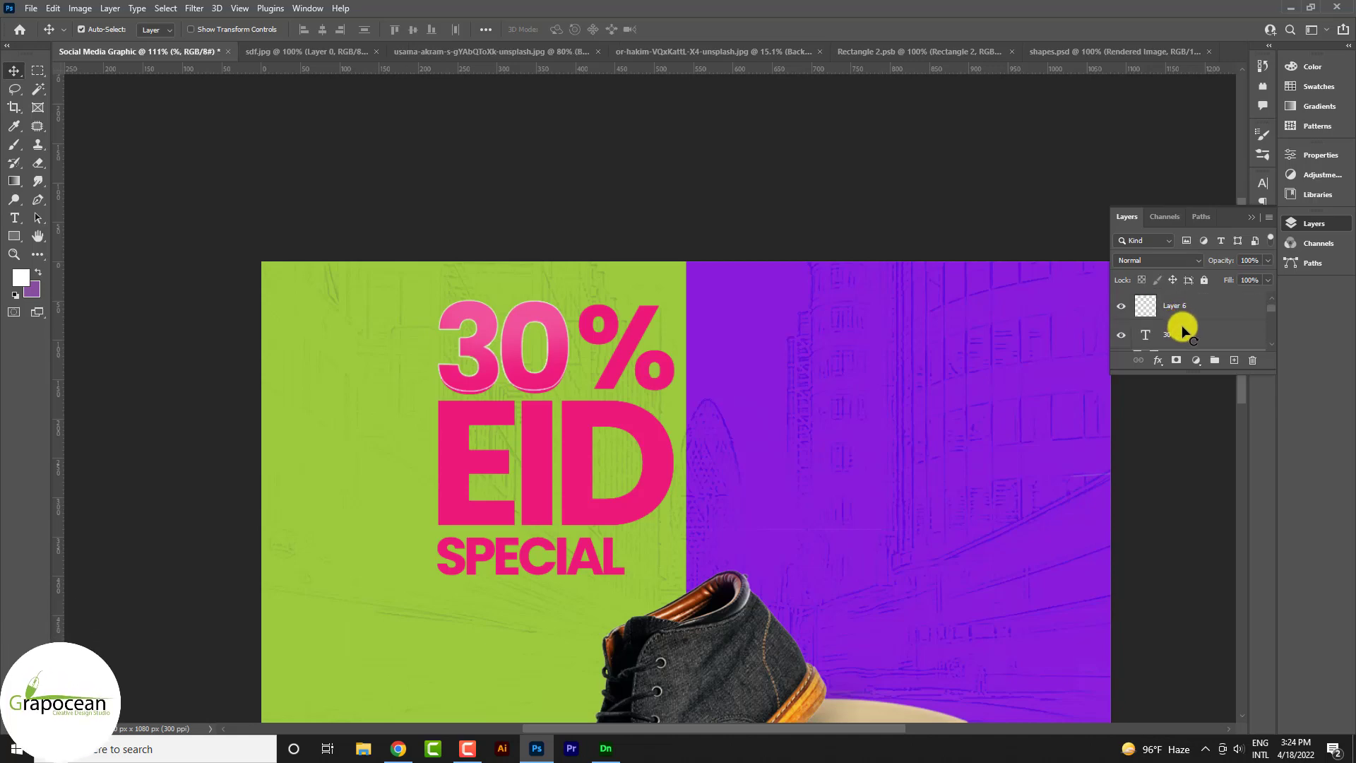
Add a pale yellow Stroke of about 21 px to the 30 text
right_click(1182, 328)
left_click(1106, 89)
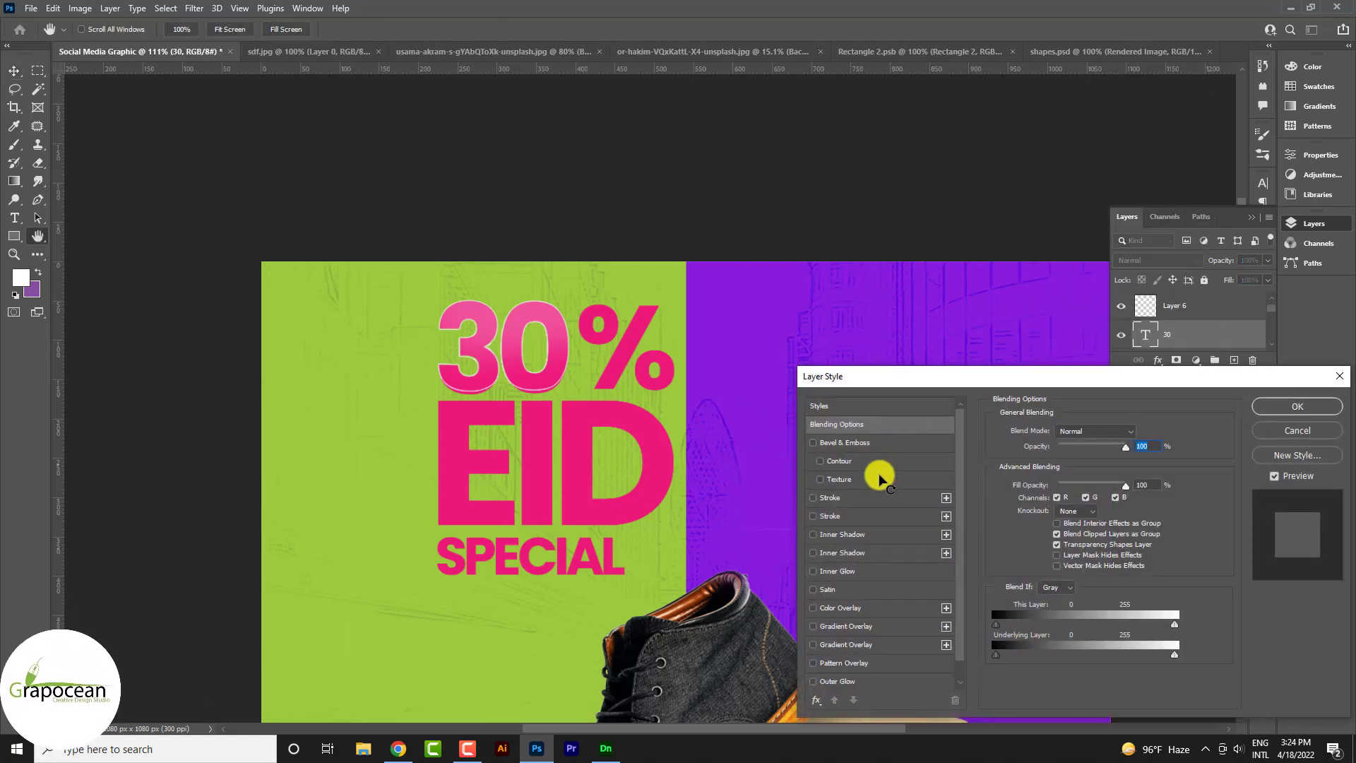
left_click(828, 498)
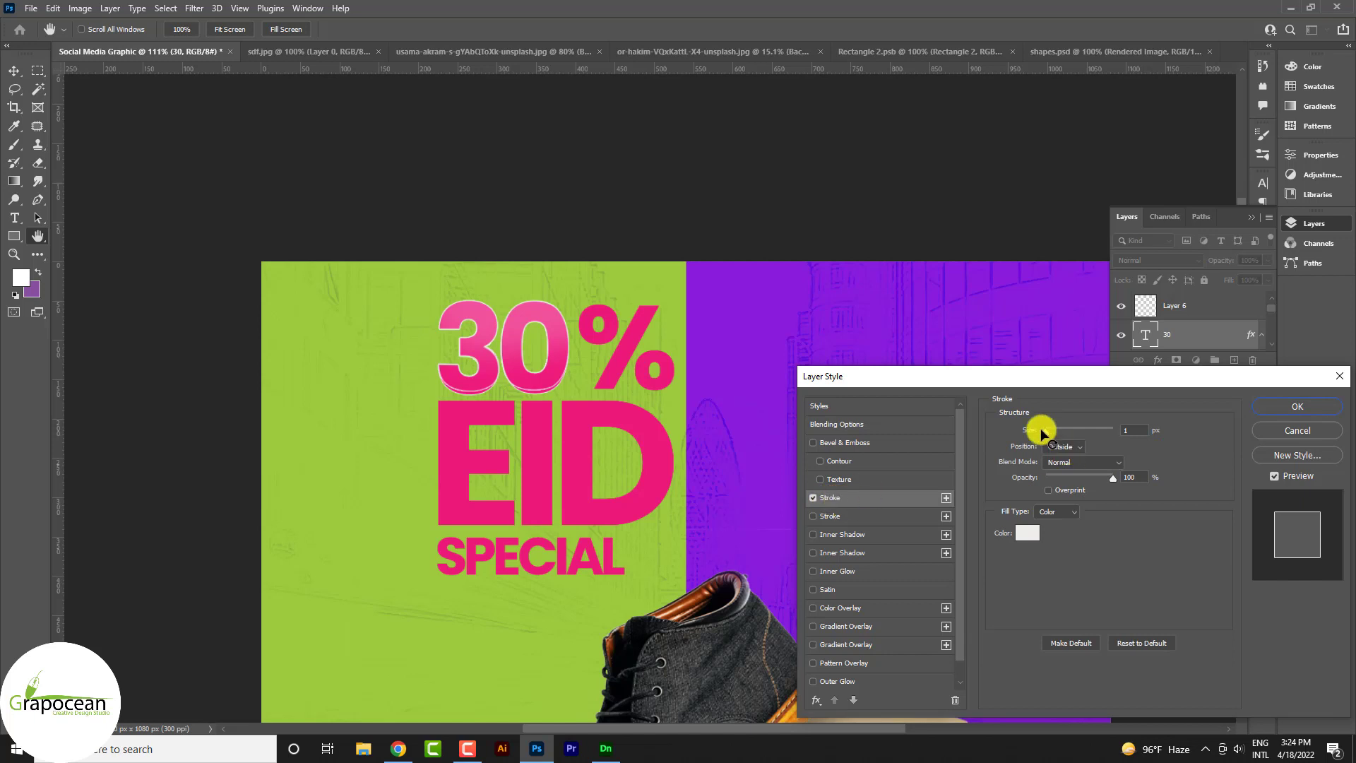
left_click_drag(1043, 432, 1055, 435)
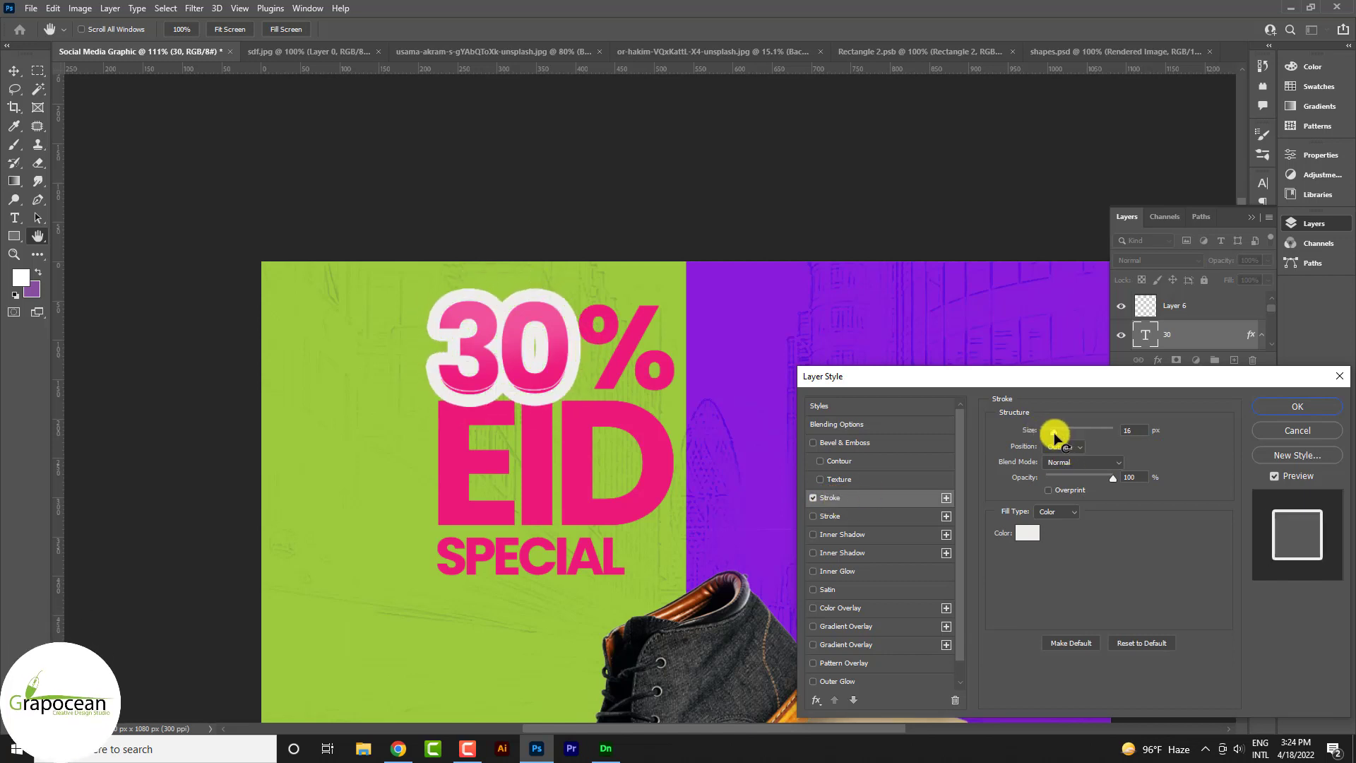
left_click(1028, 532)
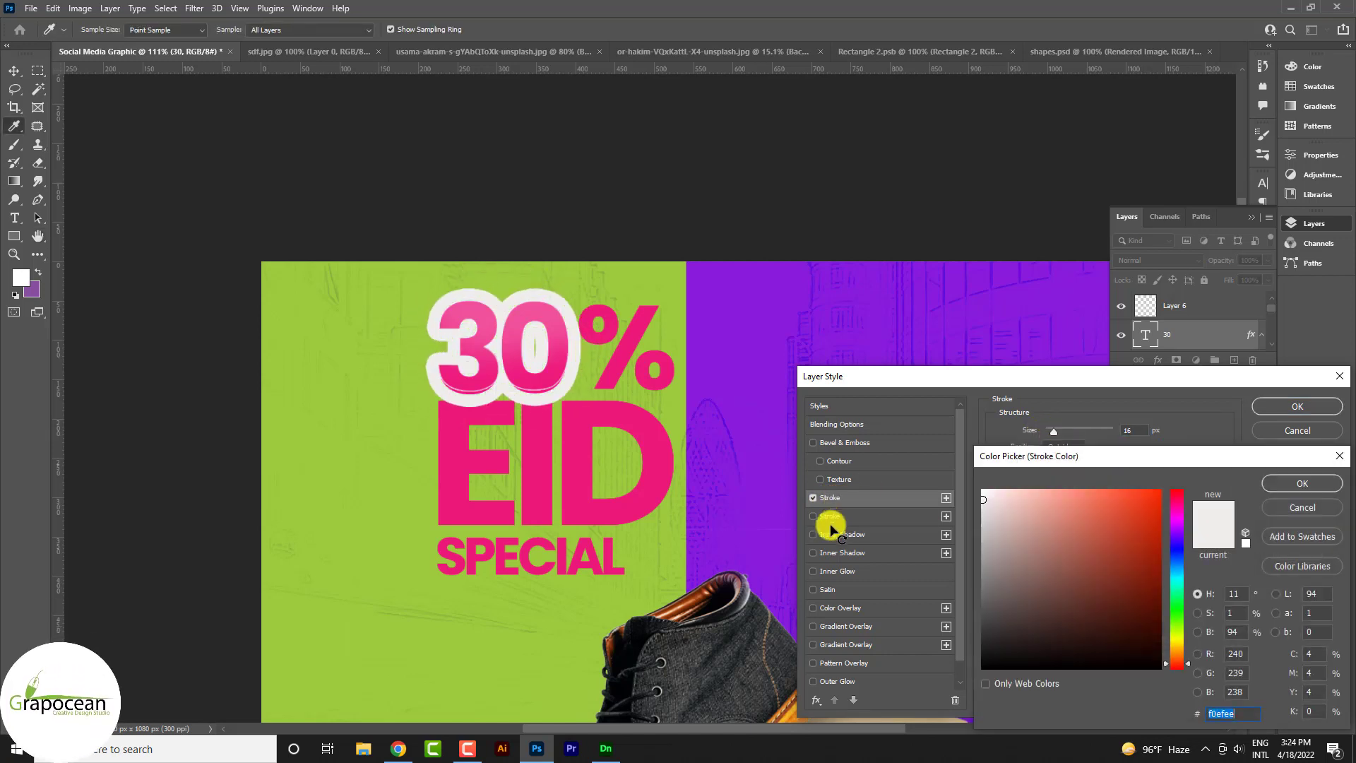
left_click(1177, 639)
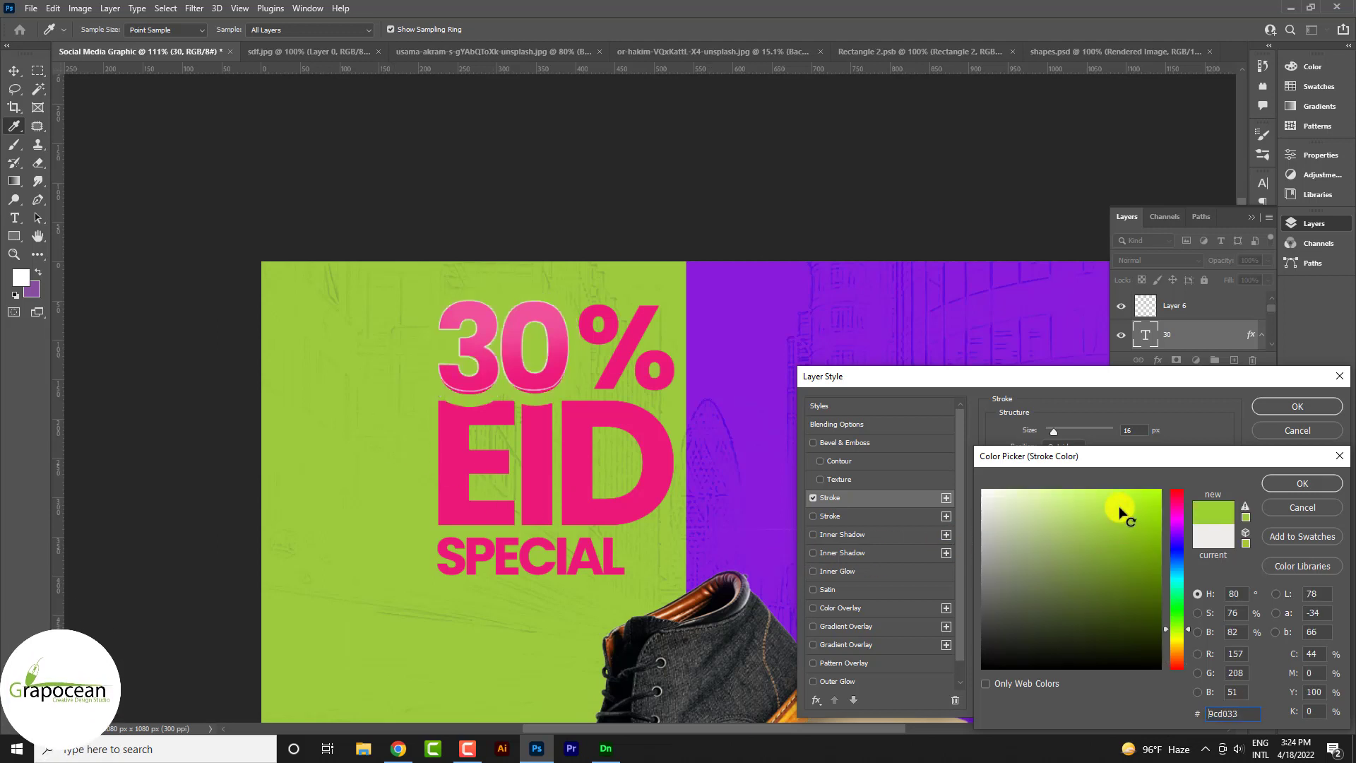
left_click_drag(1120, 515, 1070, 483)
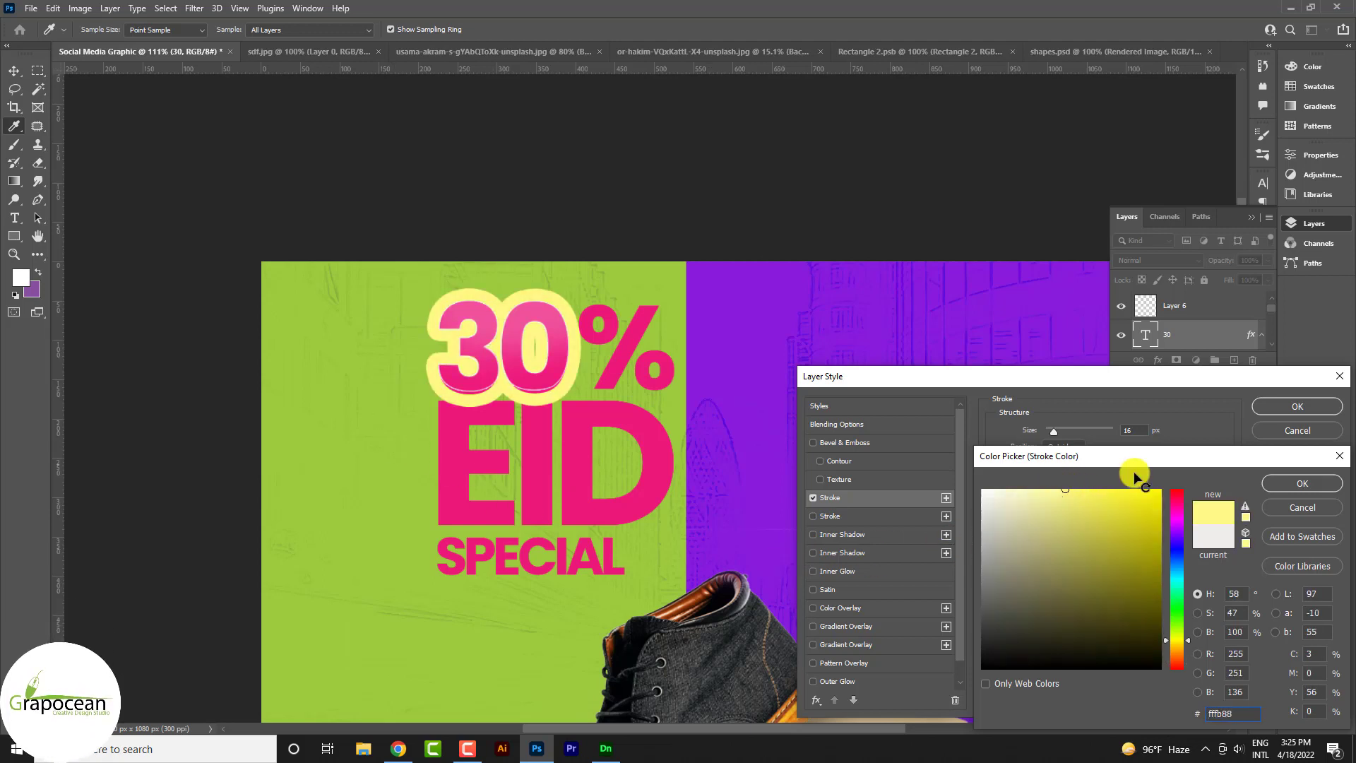
left_click(1302, 483)
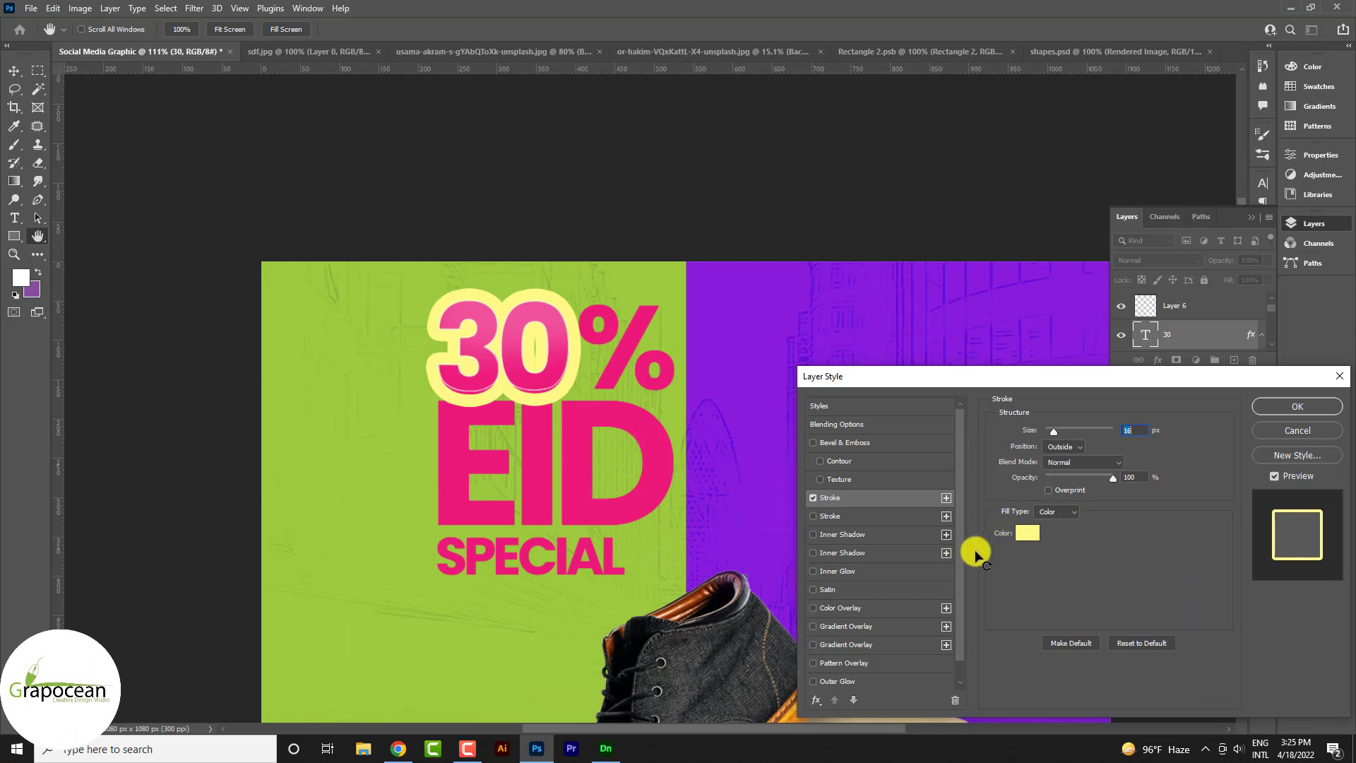
left_click_drag(1053, 431, 1058, 435)
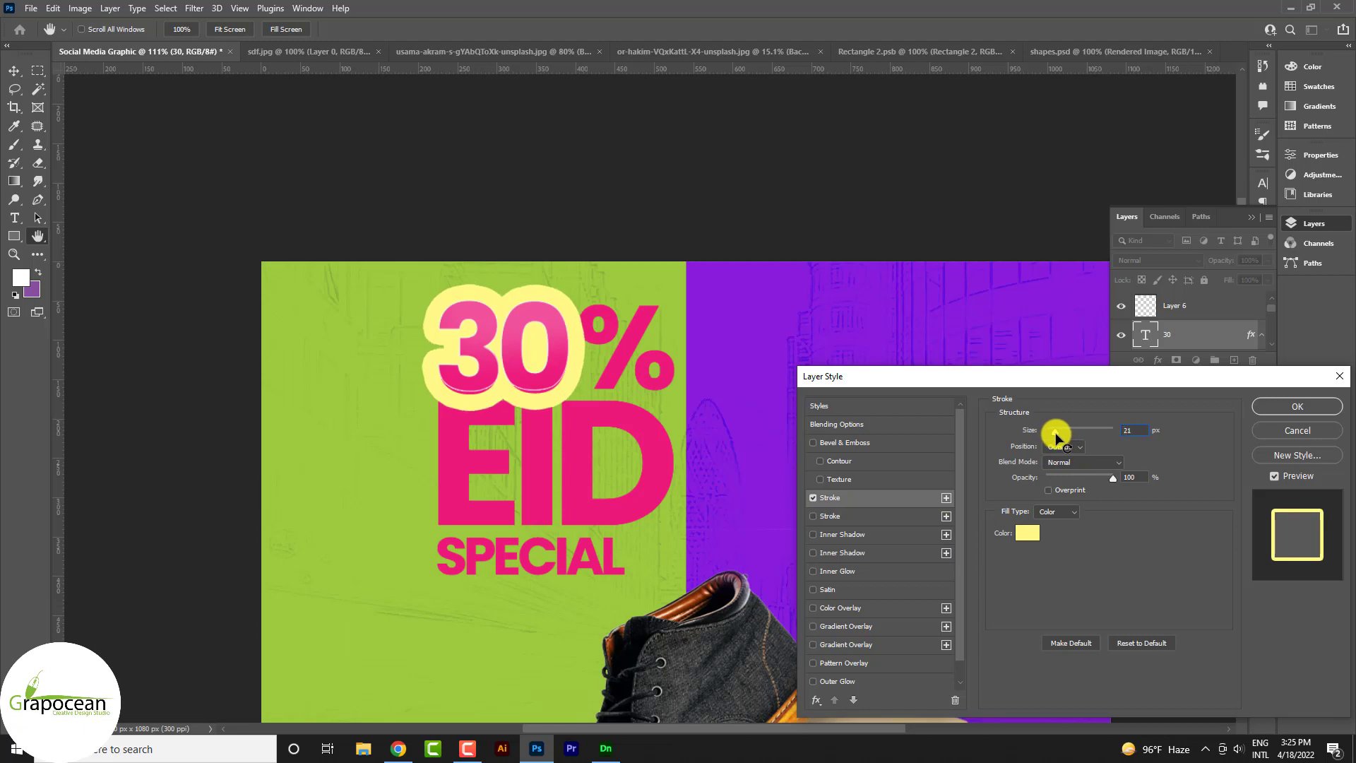
left_click(1297, 405)
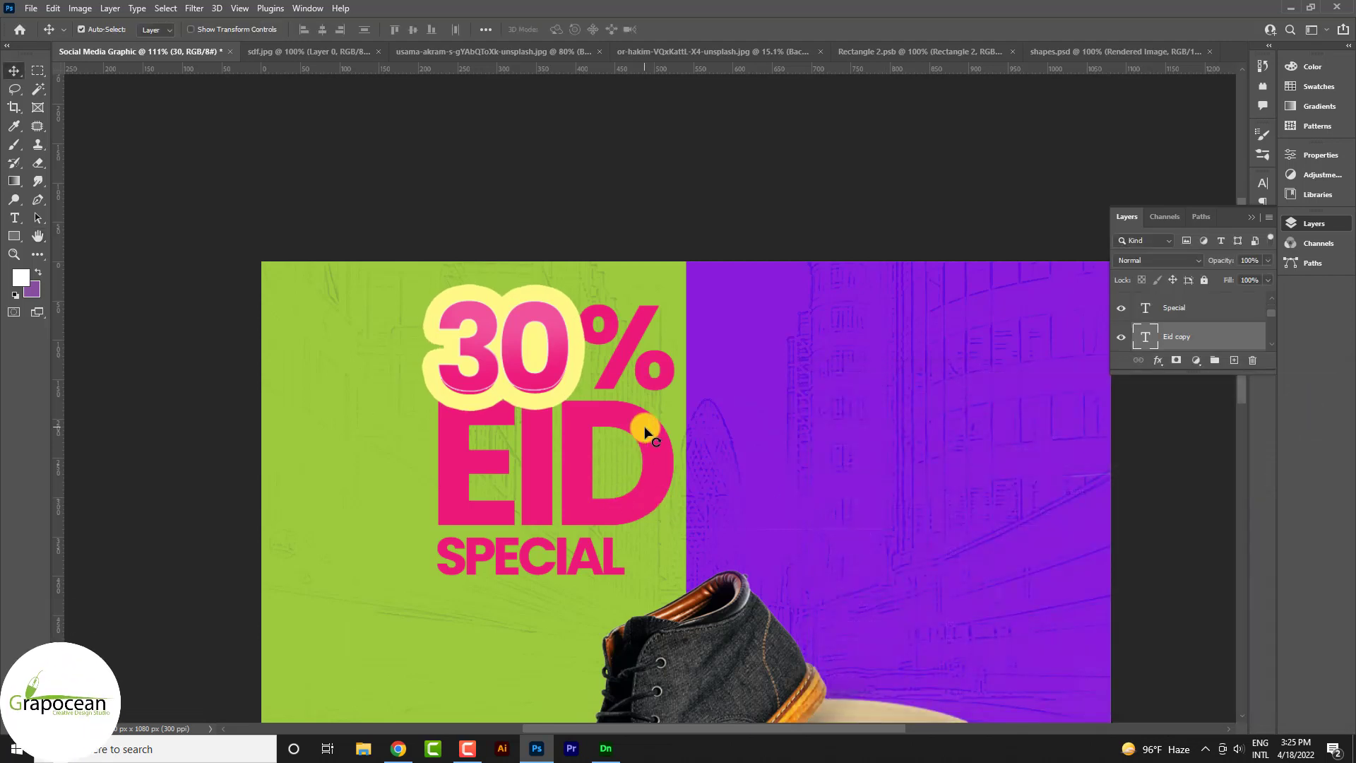
Add a pale yellow Stroke of about 38 px to the EID copy layer
right_click(1200, 338)
left_click(1105, 90)
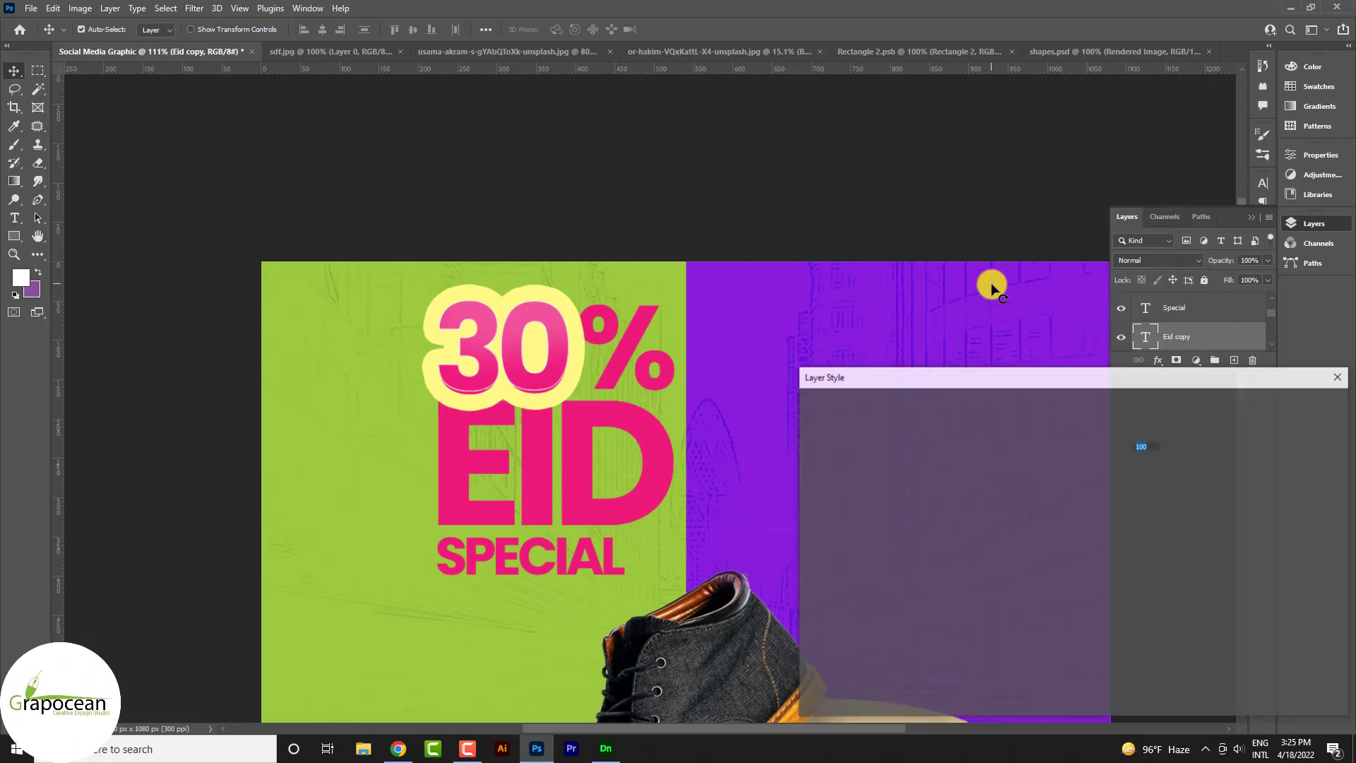
left_click(833, 497)
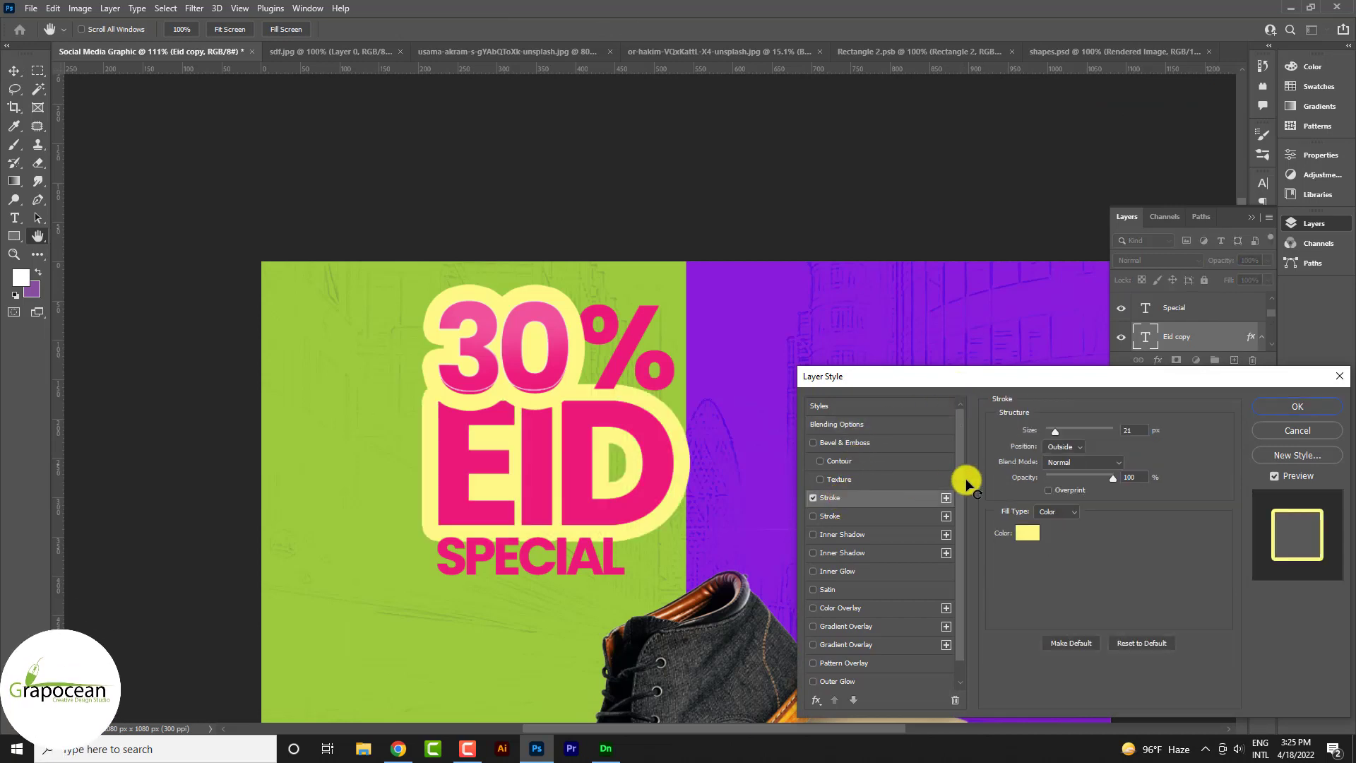
left_click_drag(1050, 430, 1060, 431)
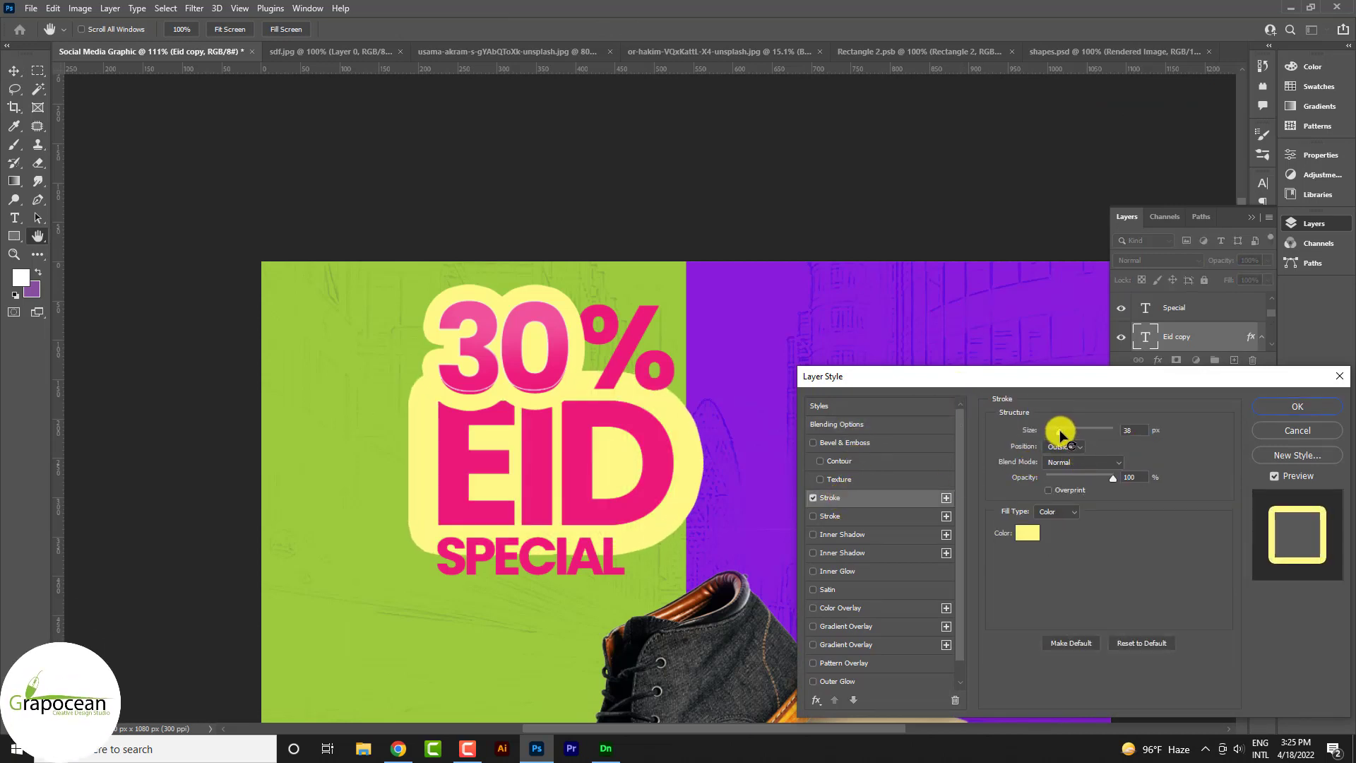
left_click(1292, 408)
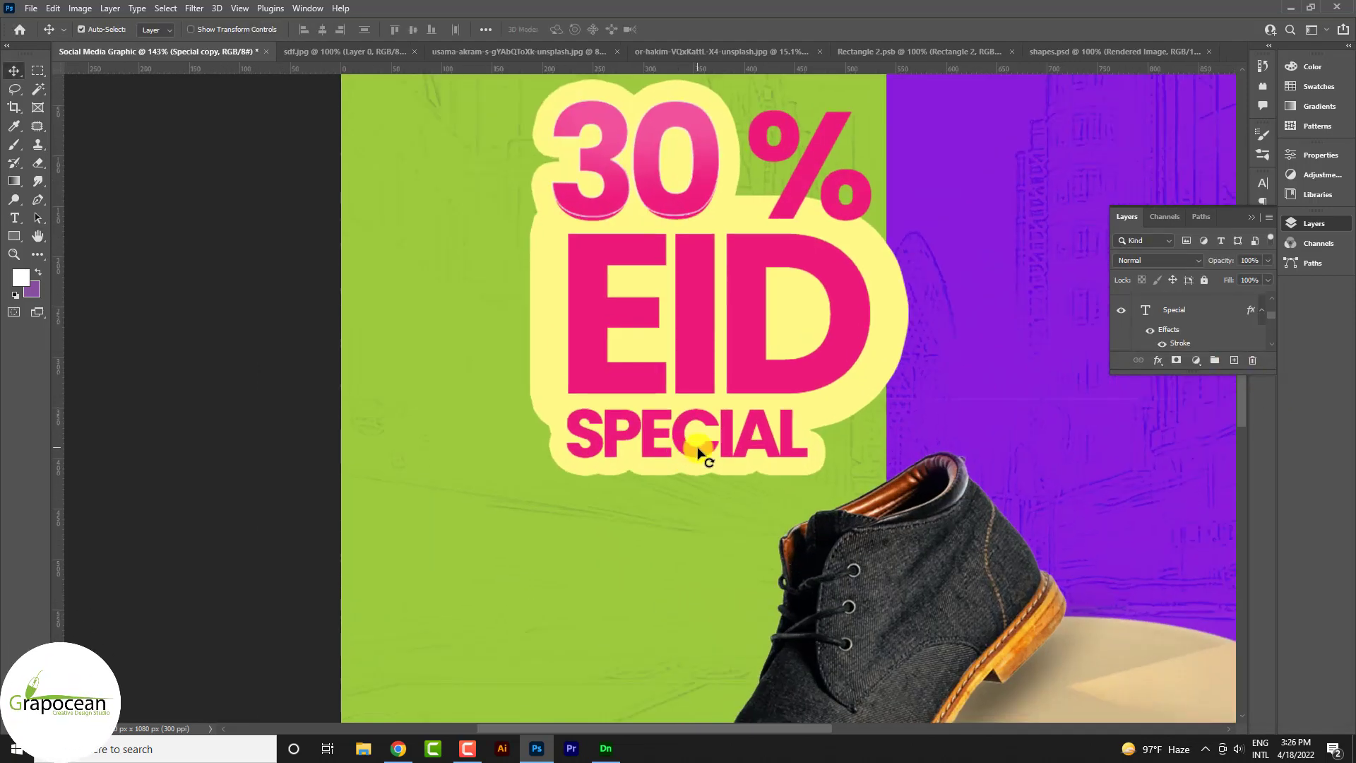
left_click(698, 452)
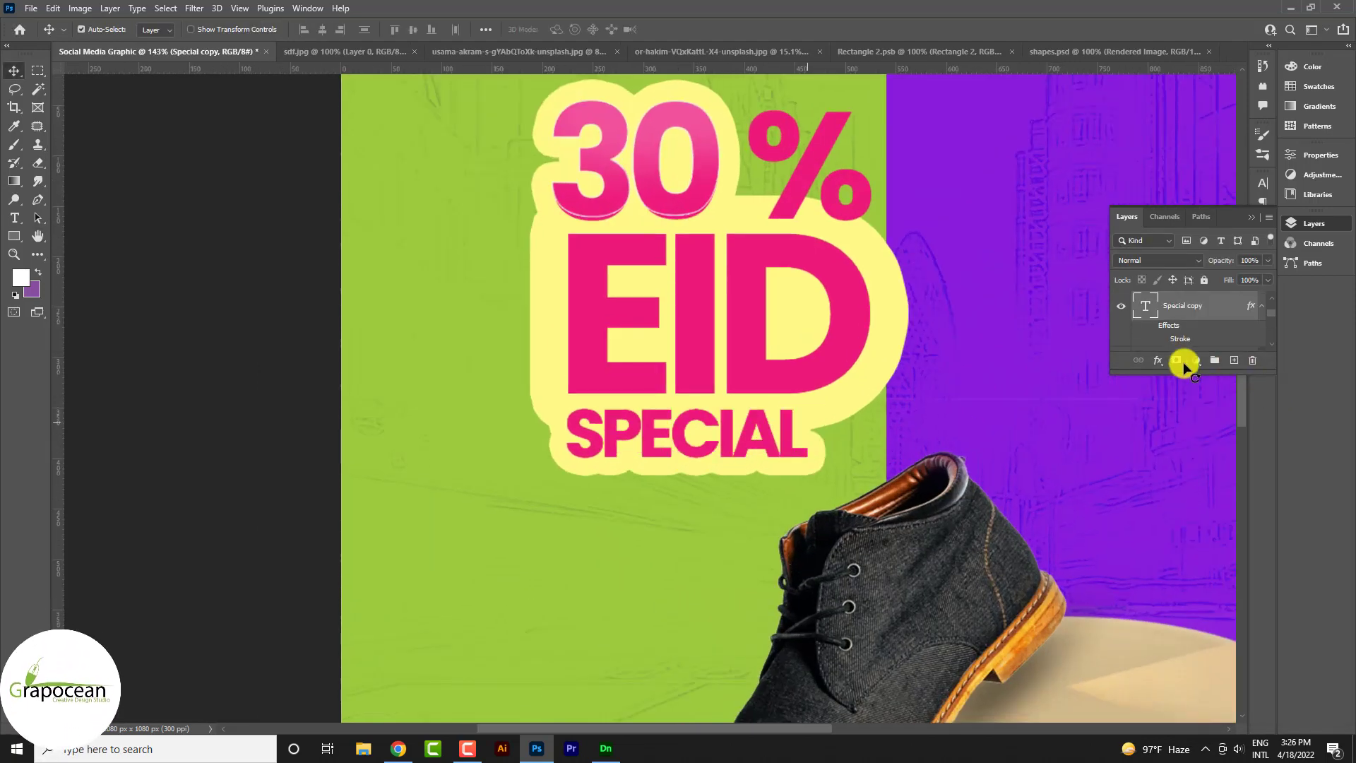
Add Bevel & Emboss to the SPECIAL copy layer and re-enable its effects
right_click(1236, 309)
left_click(1113, 92)
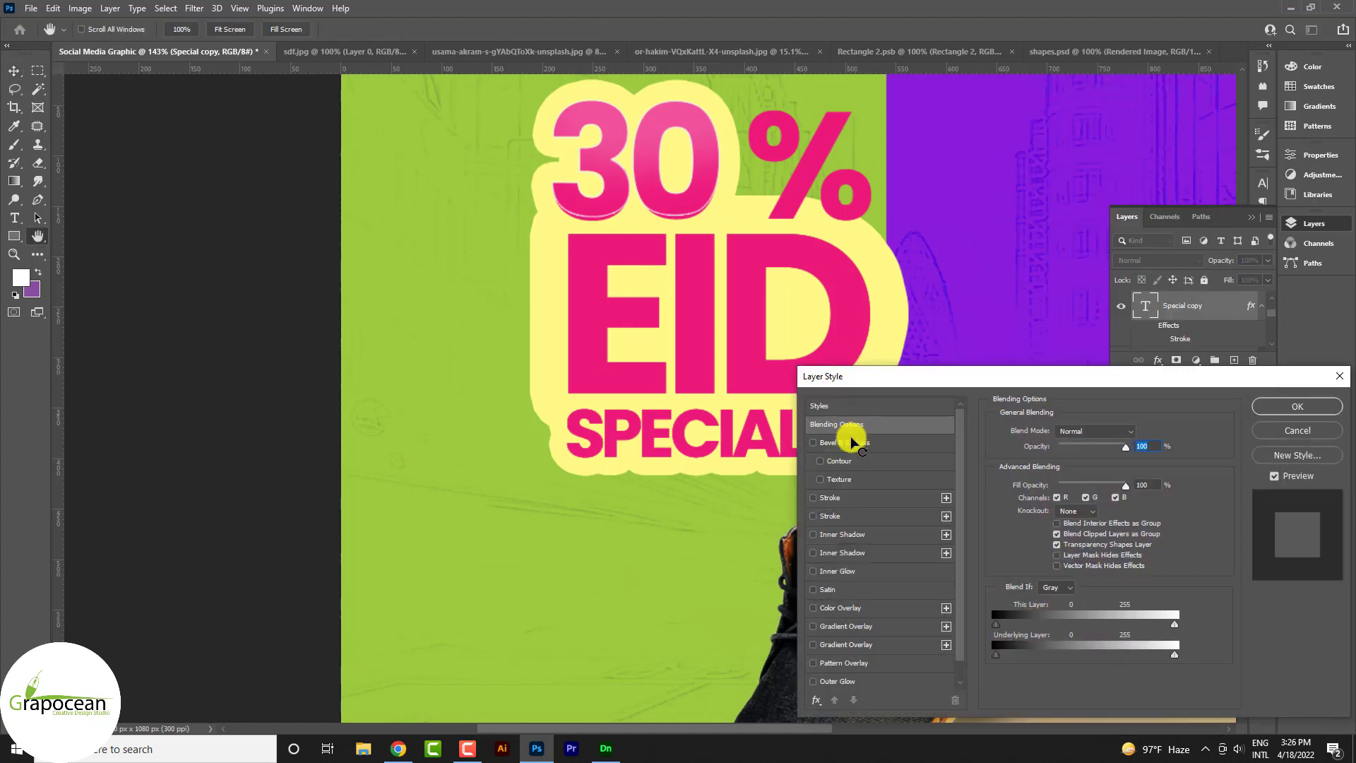
left_click(857, 442)
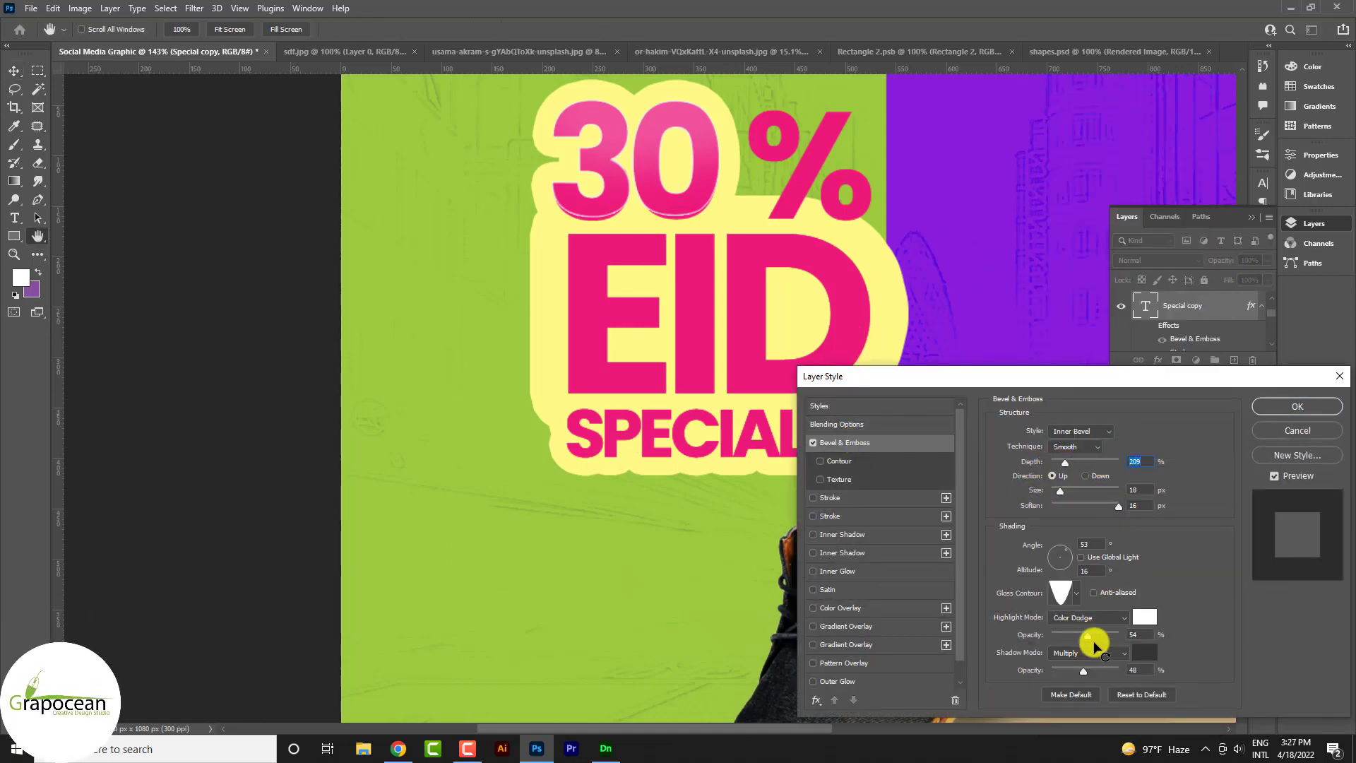
left_click_drag(1084, 670, 1086, 670)
left_click(1292, 407)
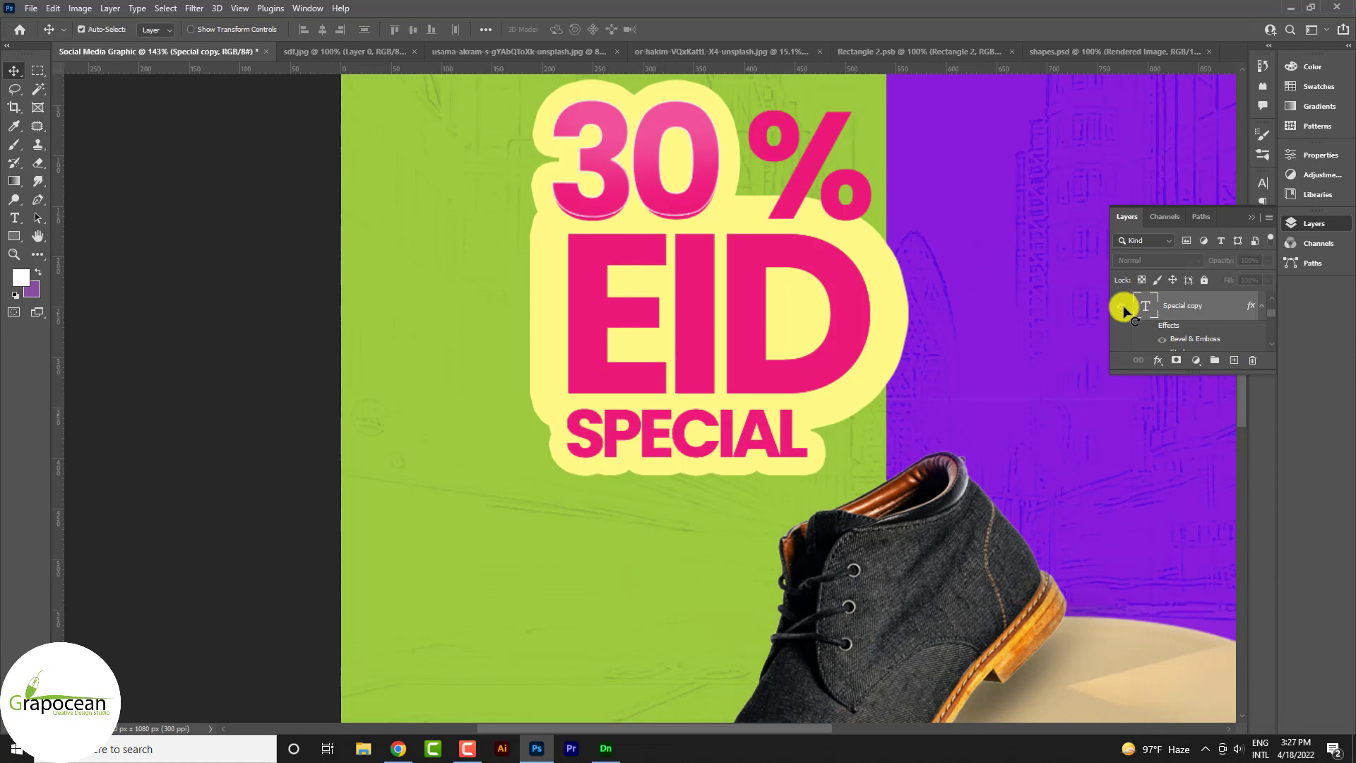
left_click(1148, 326)
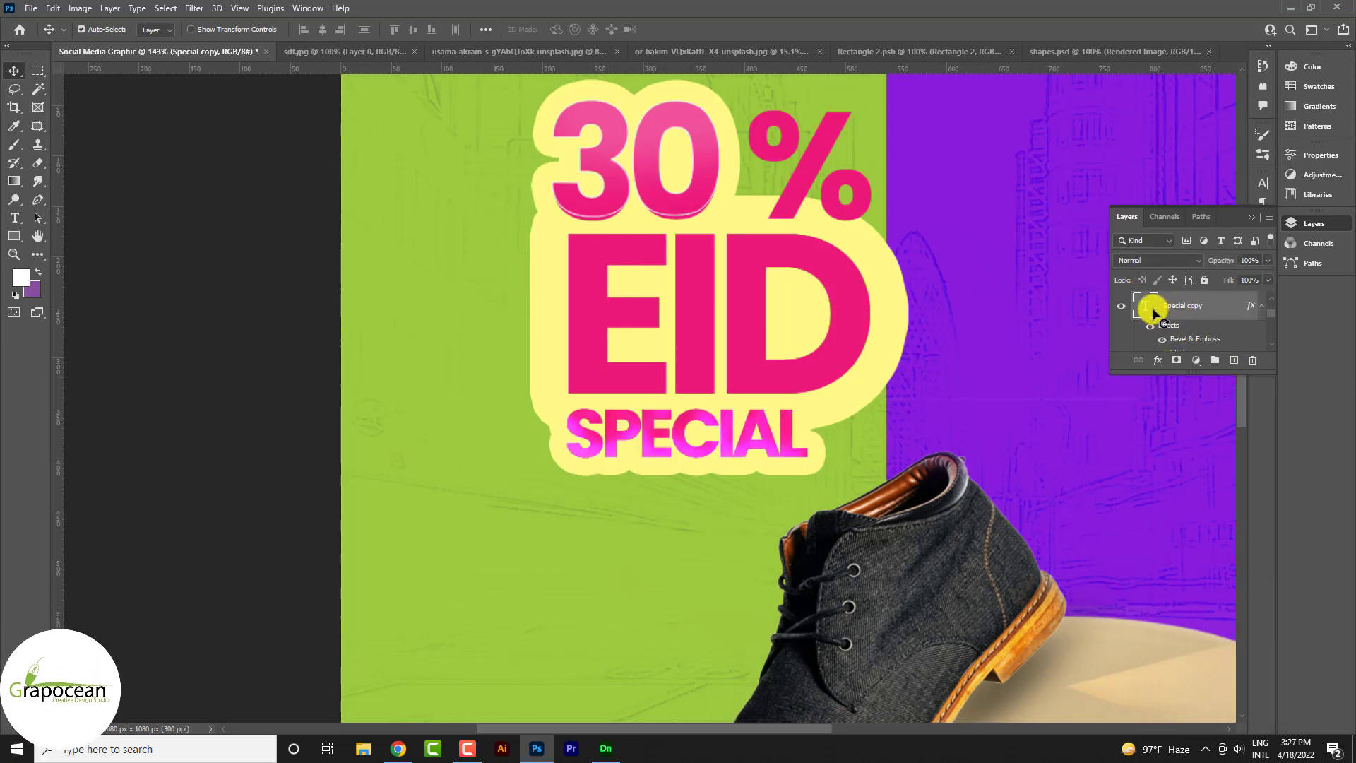
Lower the bevel's Soften and set the gloss contour to Linear
double_click(1183, 340)
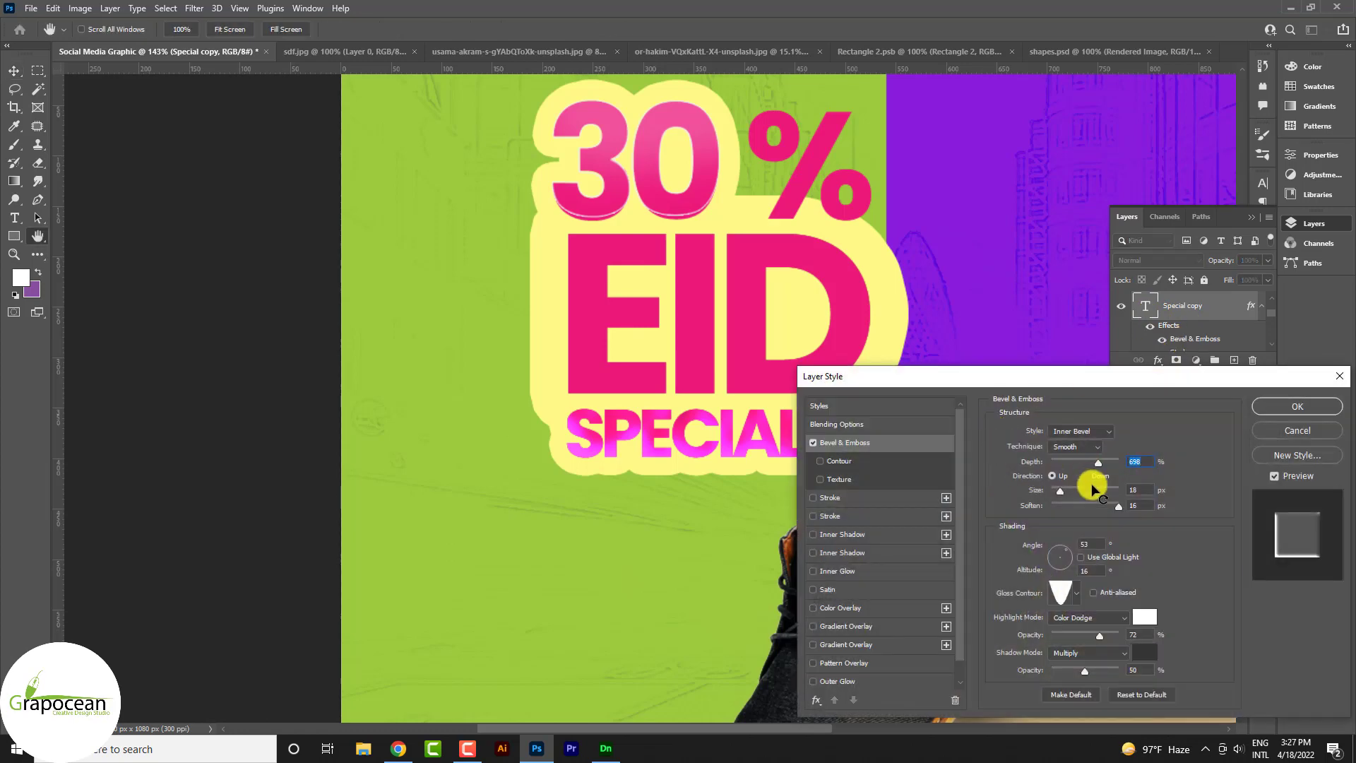
mouse_move(1118, 506)
left_mouse_down()
mouse_move(1061, 507)
mouse_move(1092, 489)
left_mouse_up()
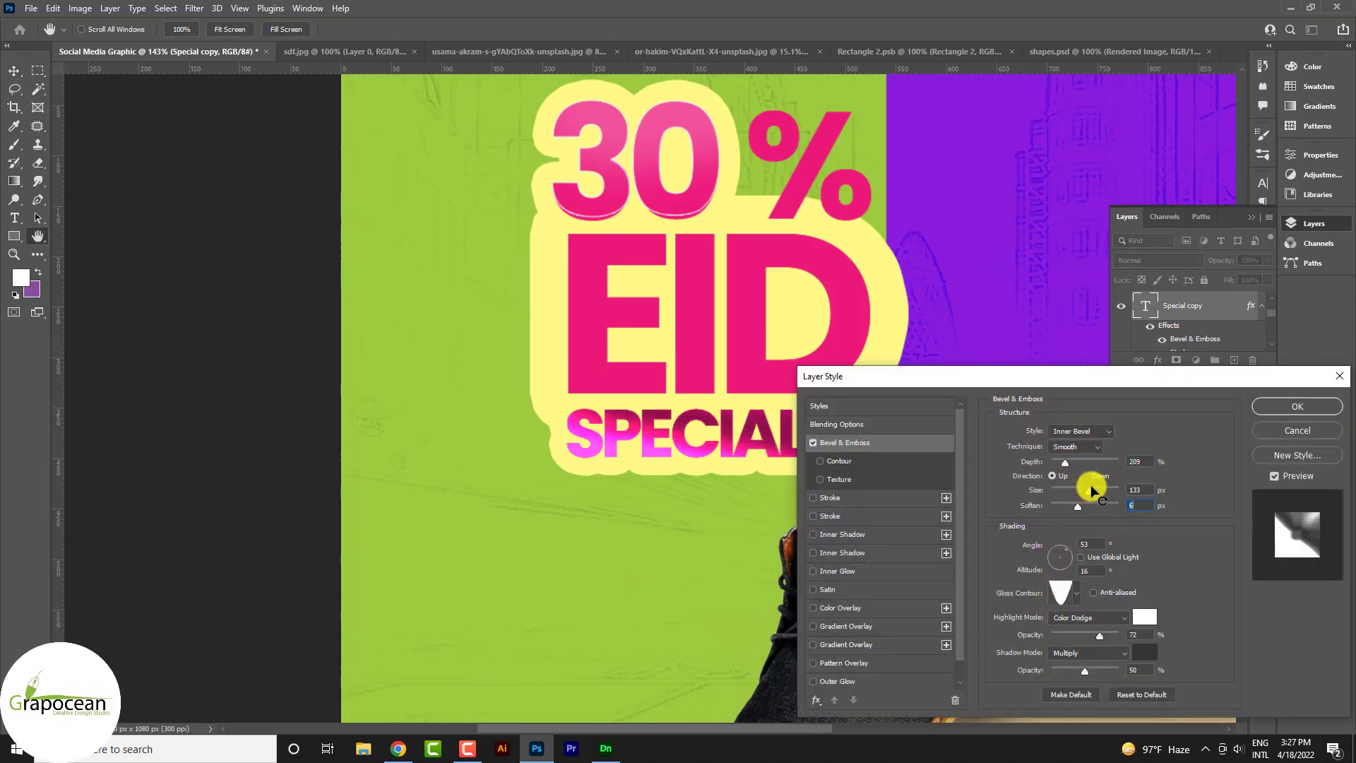
left_click(1078, 593)
left_click(1017, 647)
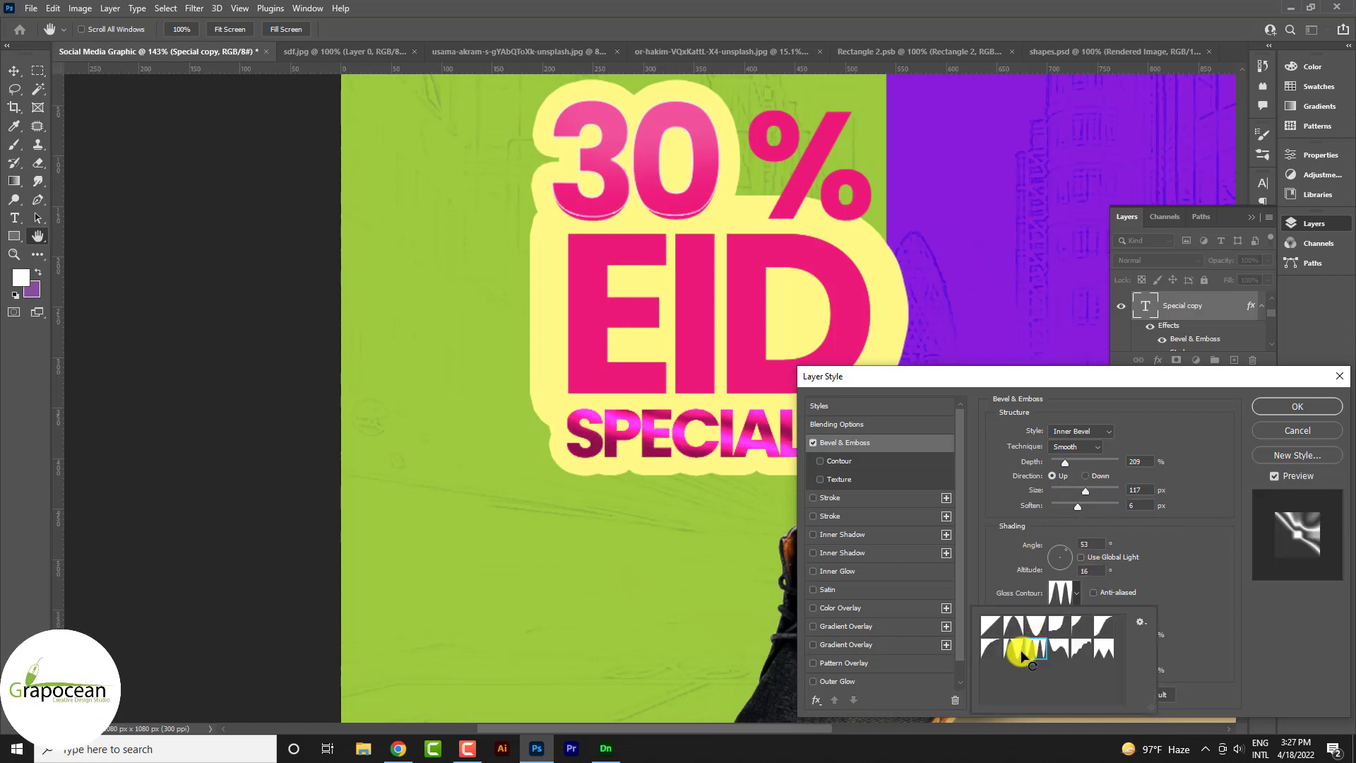
left_click(990, 626)
left_click(1300, 408)
Try other stroke colours, cancel to keep the pale yellow outline, and apply the style
left_click(824, 498)
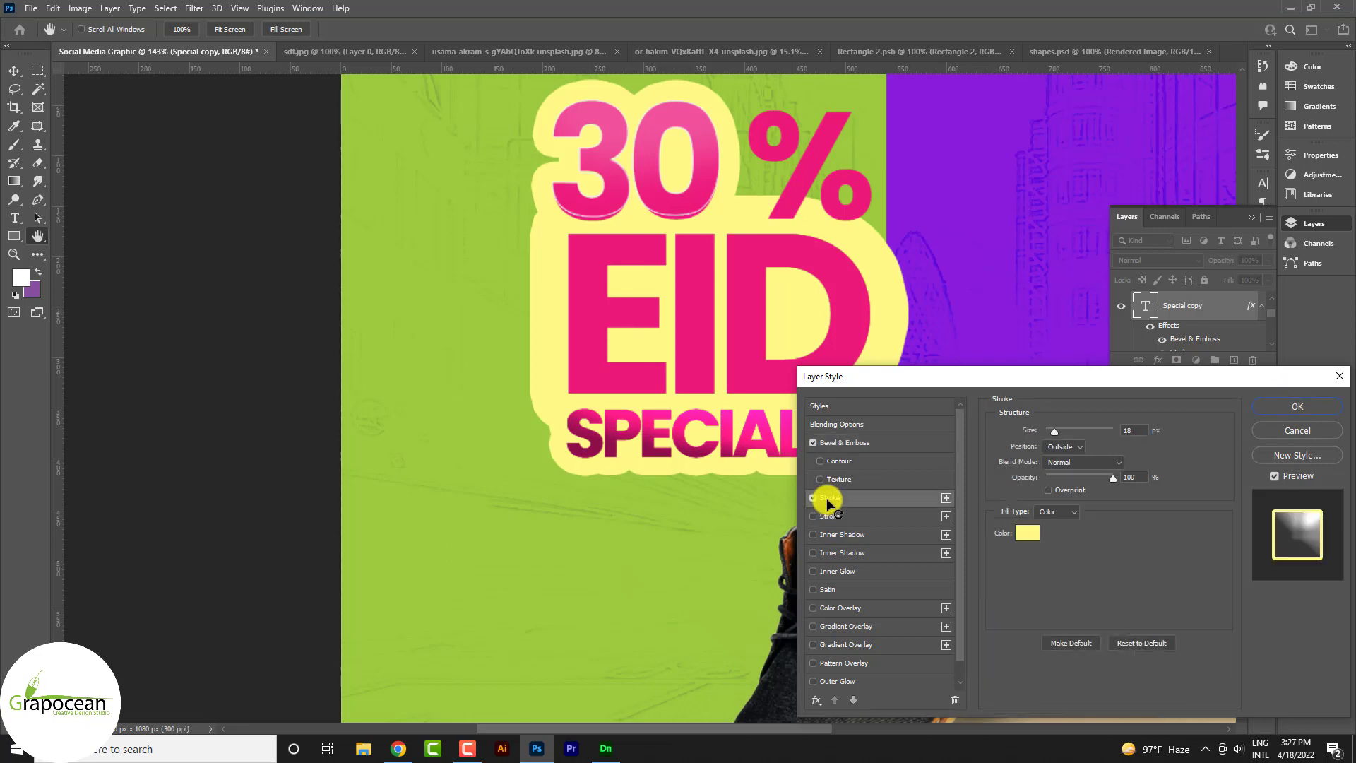
left_click(1028, 533)
left_click_drag(1050, 554, 873, 699)
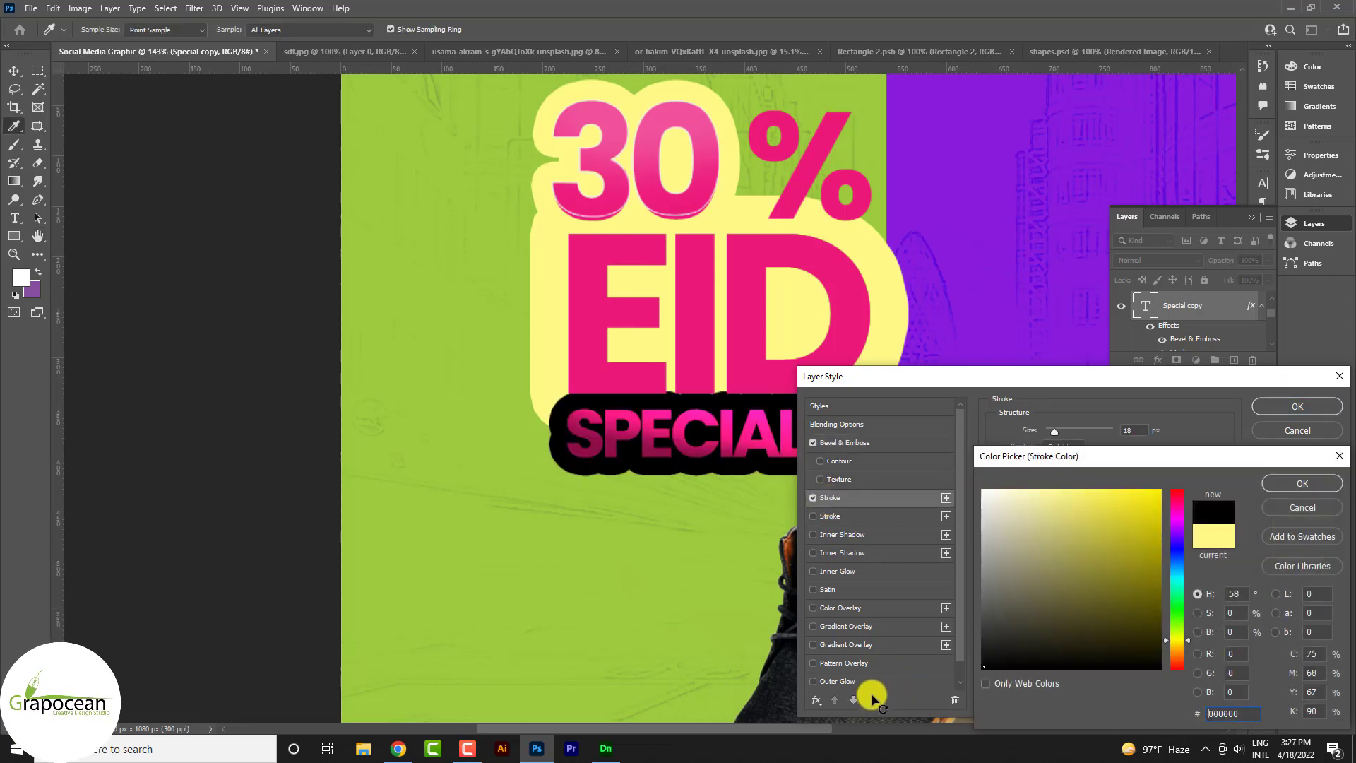
left_click(1177, 500)
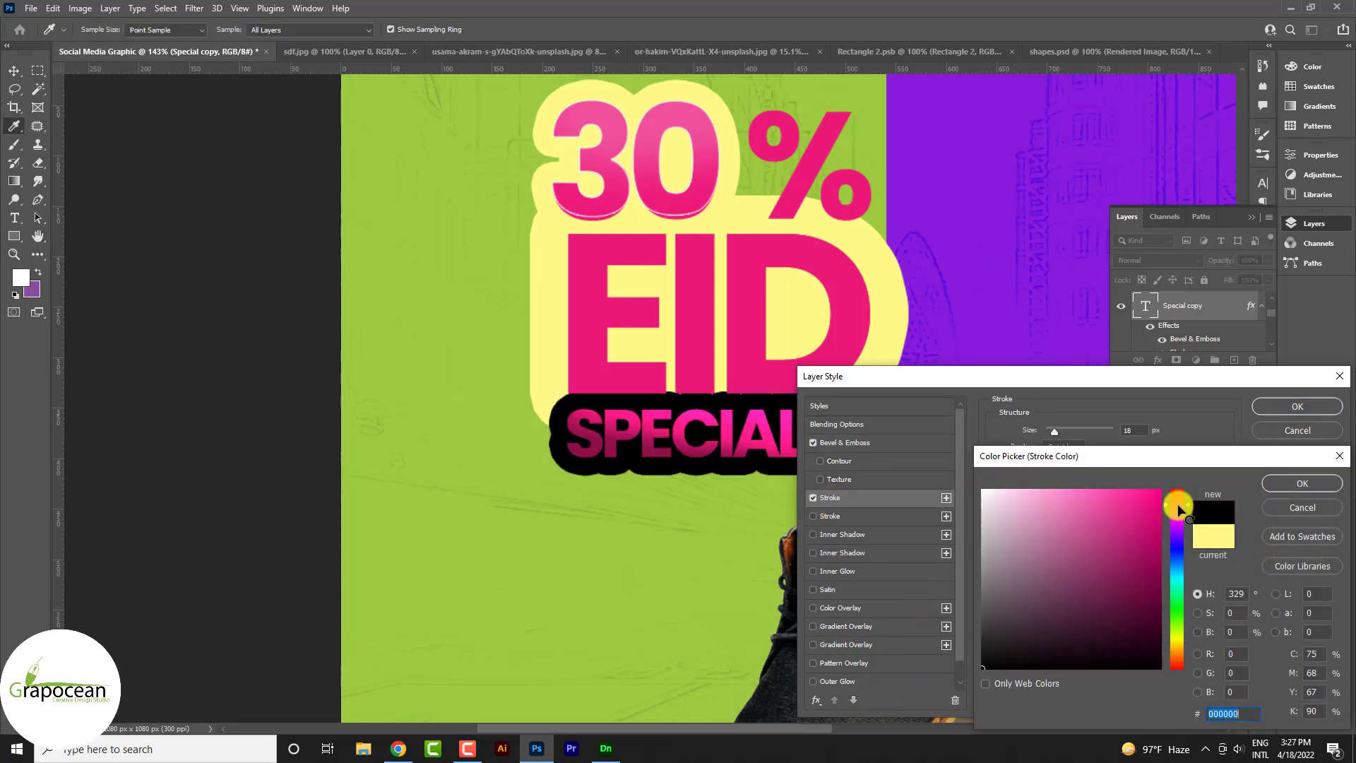
left_click(730, 430)
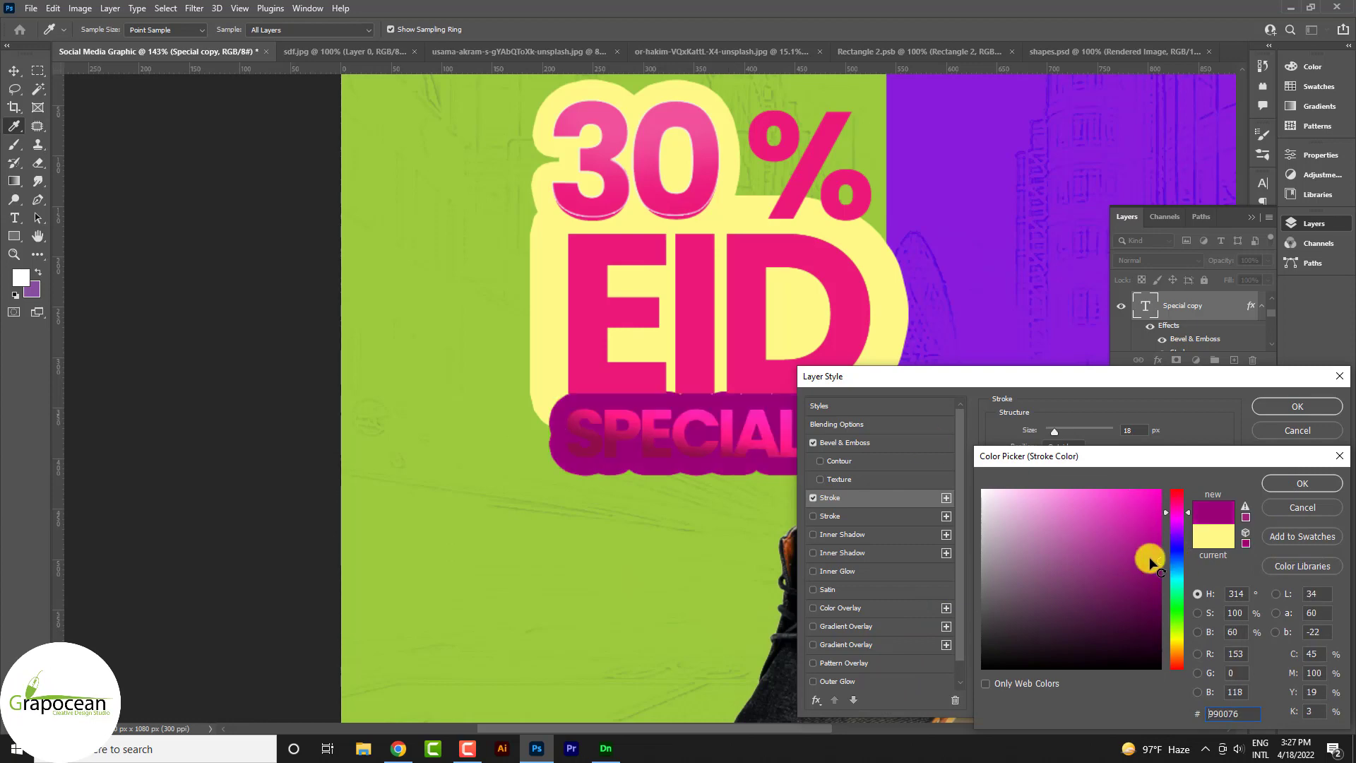
left_click(1302, 507)
left_click(1303, 413)
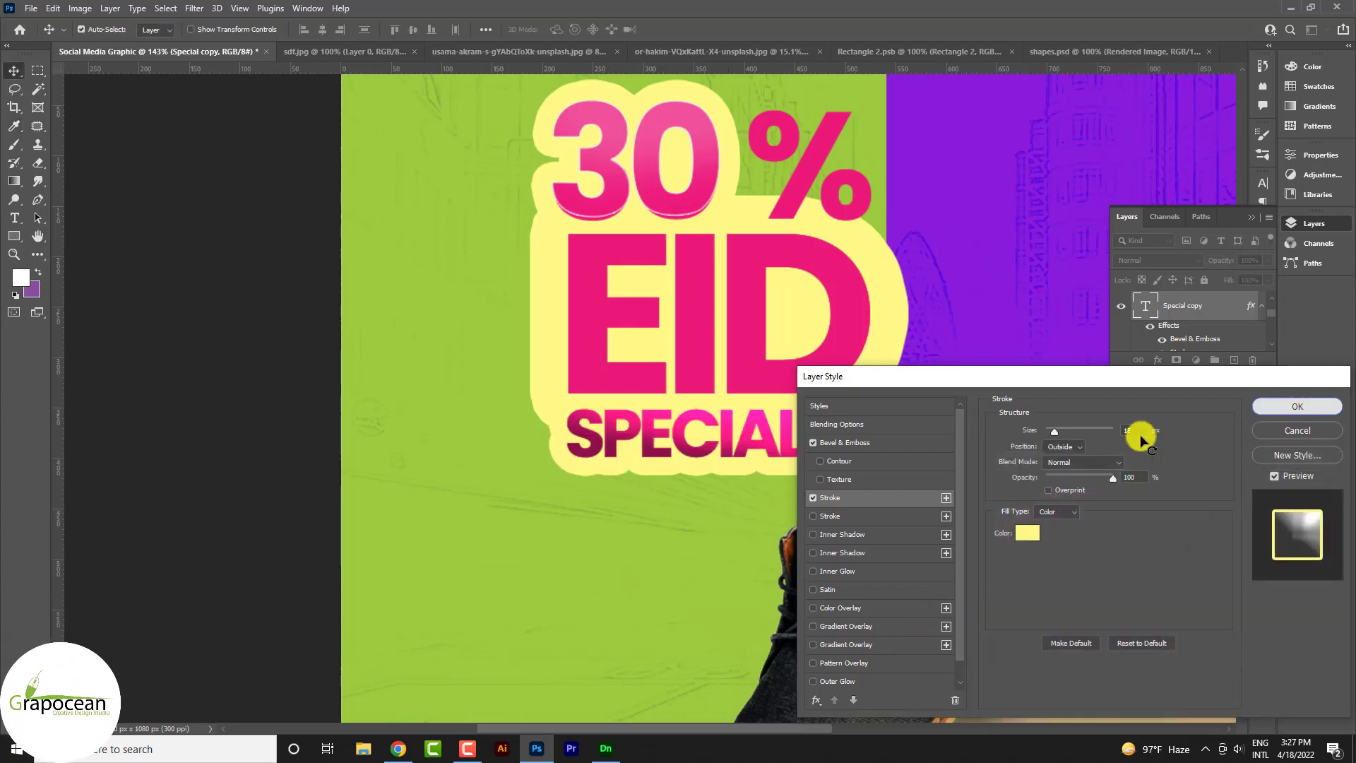
scroll(703, 470, "down", 5)
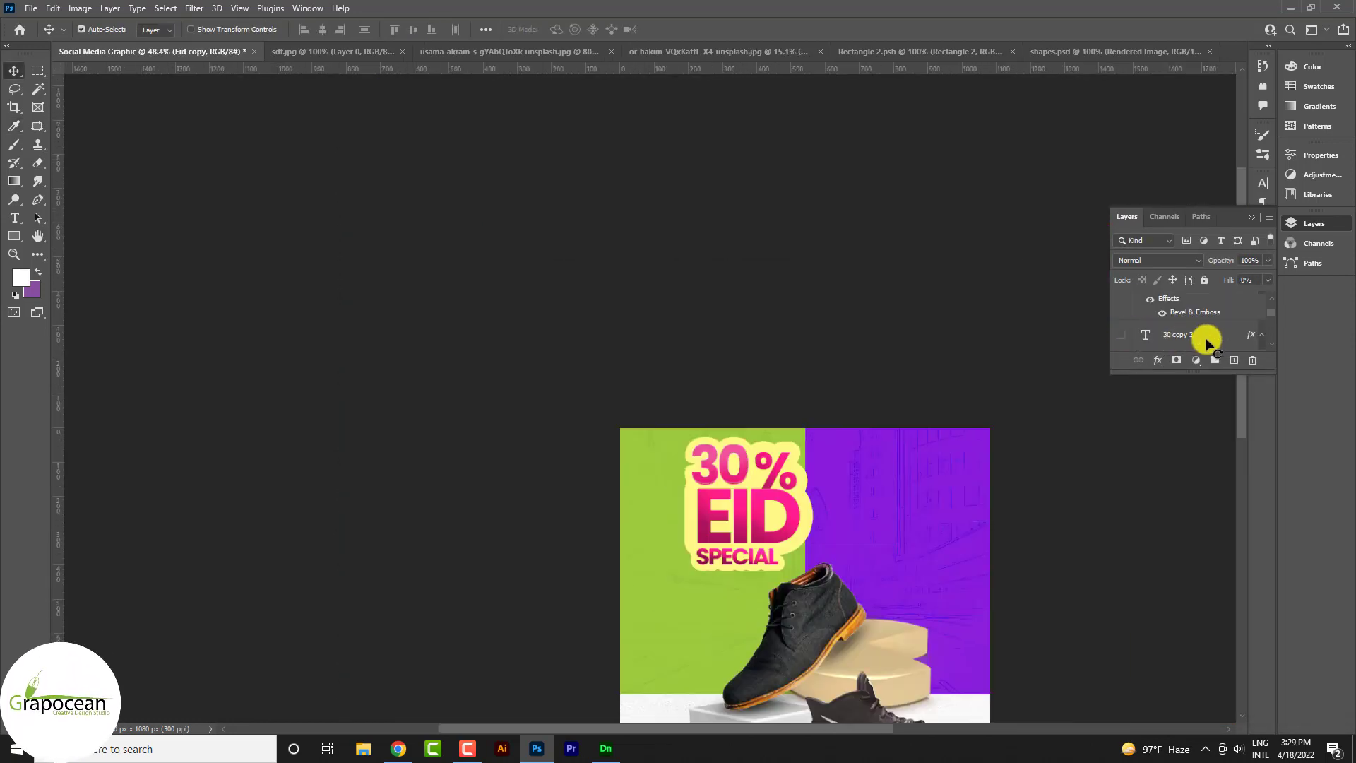
Group the badge layers, including the 30 copy, and convert the group into a smart object
left_click(1202, 307, "ctrl")
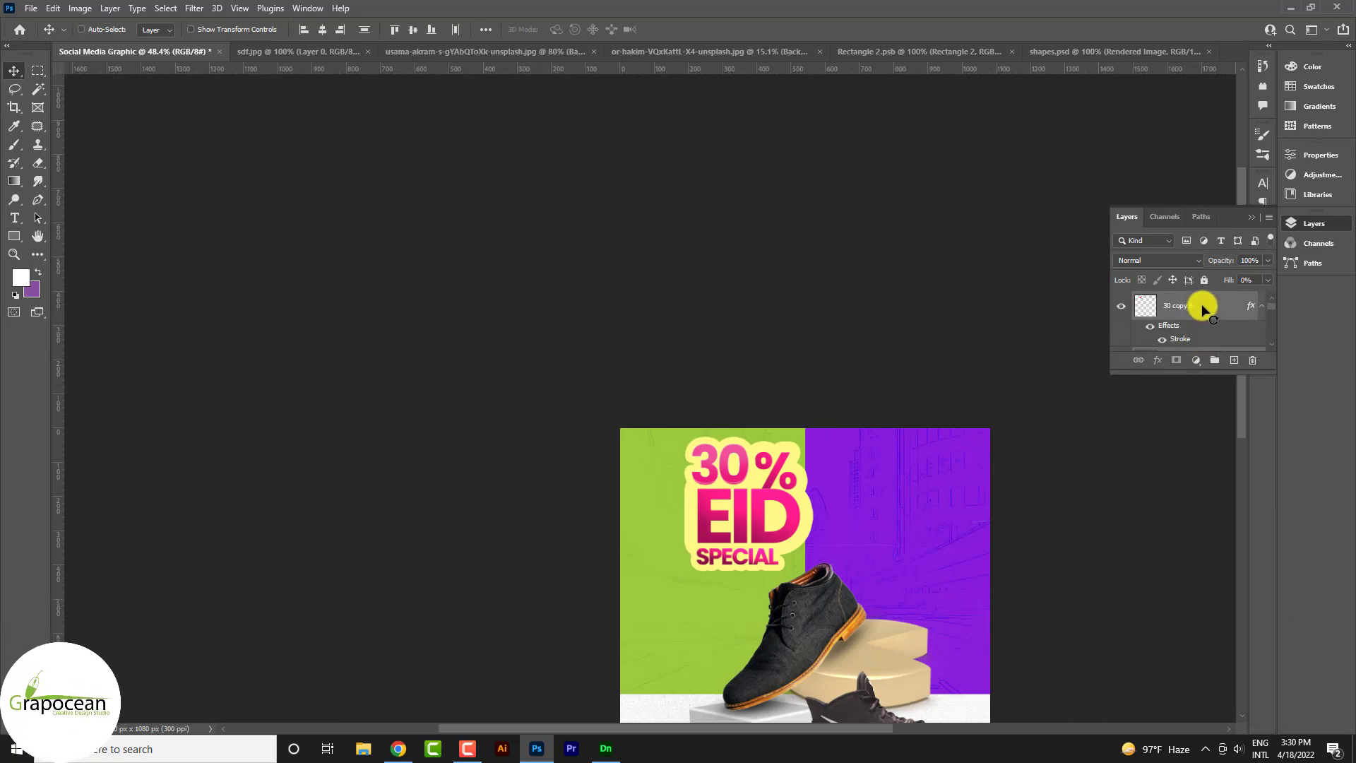
key("ctrl+g")
right_click(1202, 306)
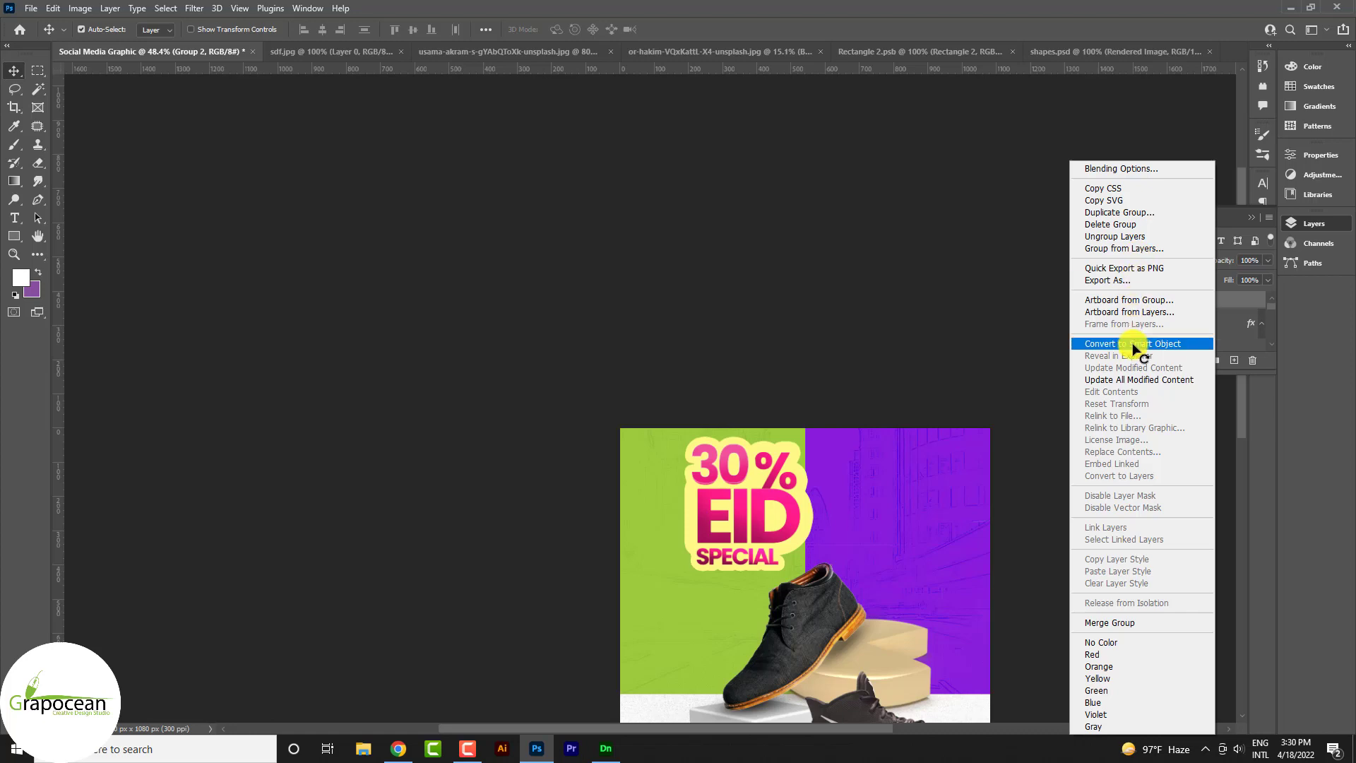
left_click(1132, 344)
key("ctrl+1")
Apply a black Color Overlay to the badge smart object
right_click(1213, 302)
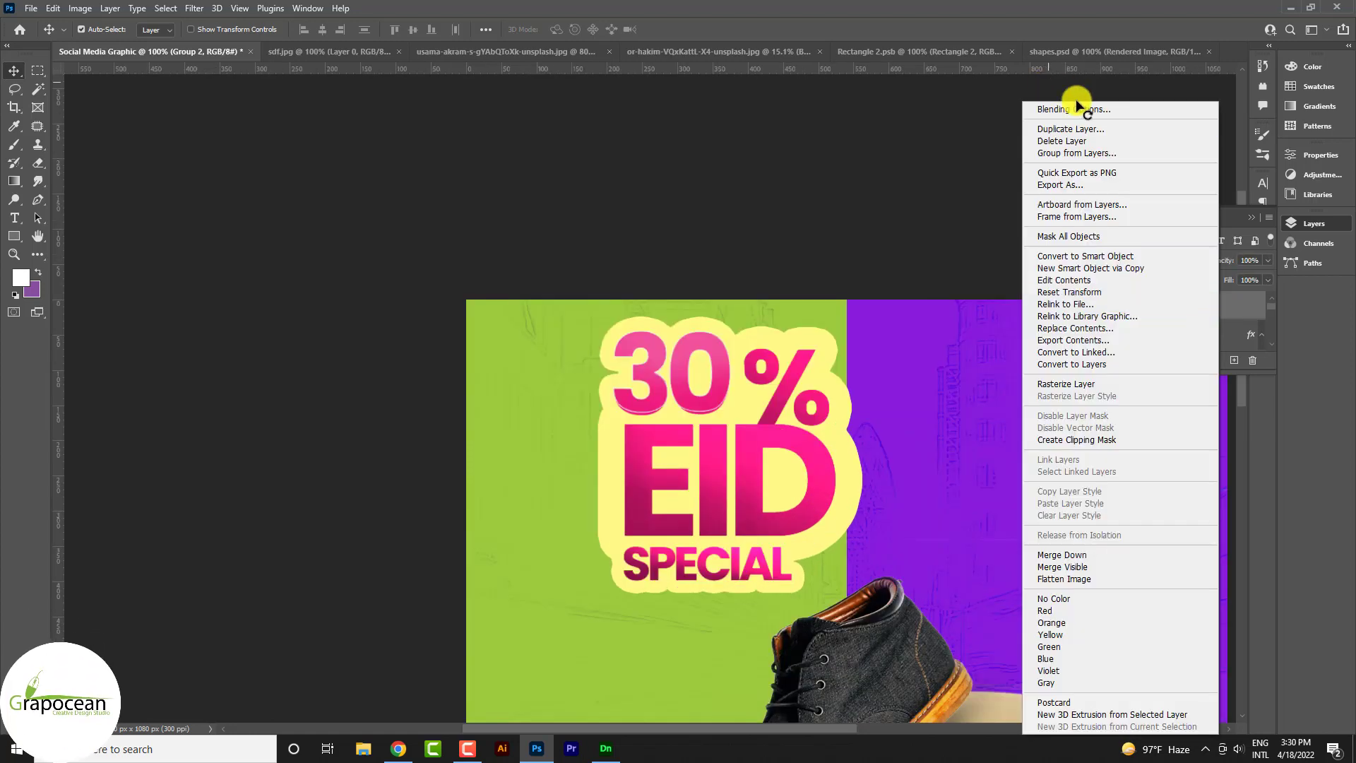
left_click(1078, 109)
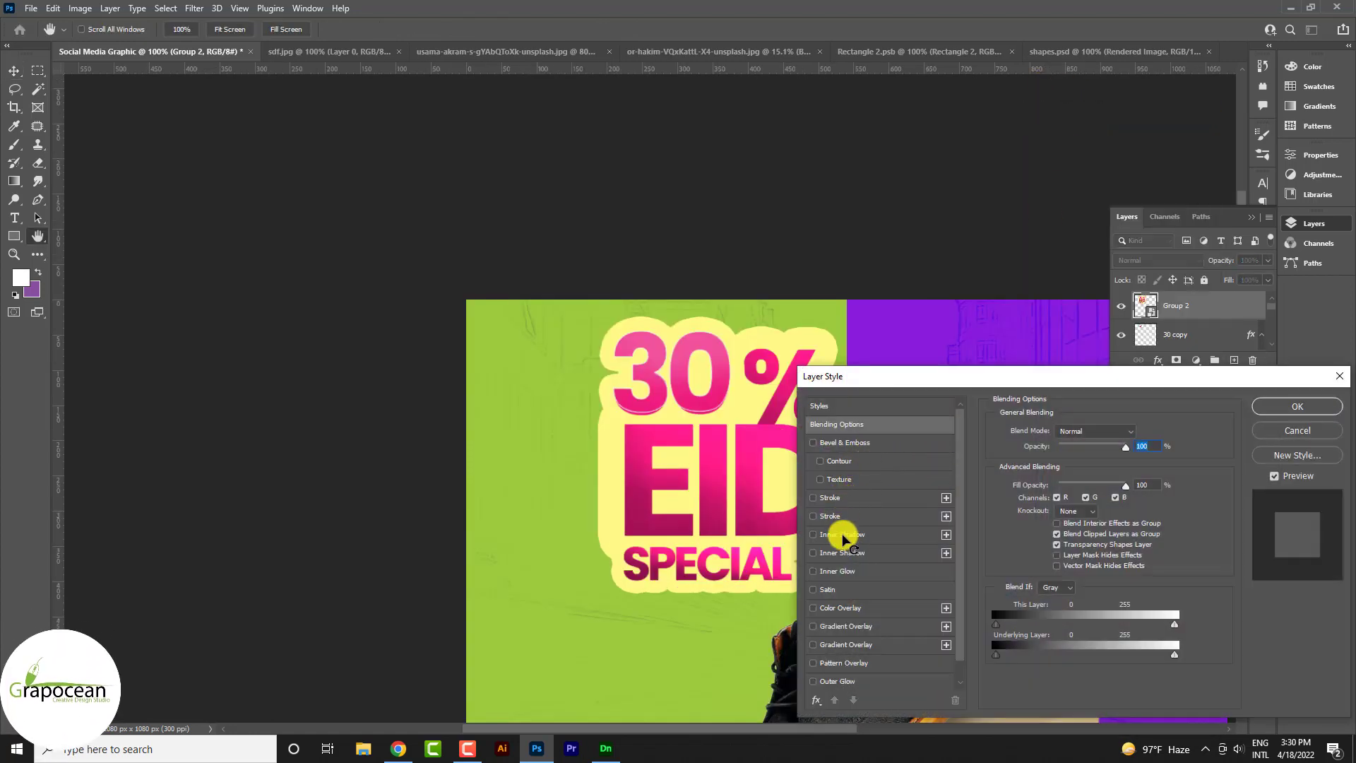
left_click(840, 608)
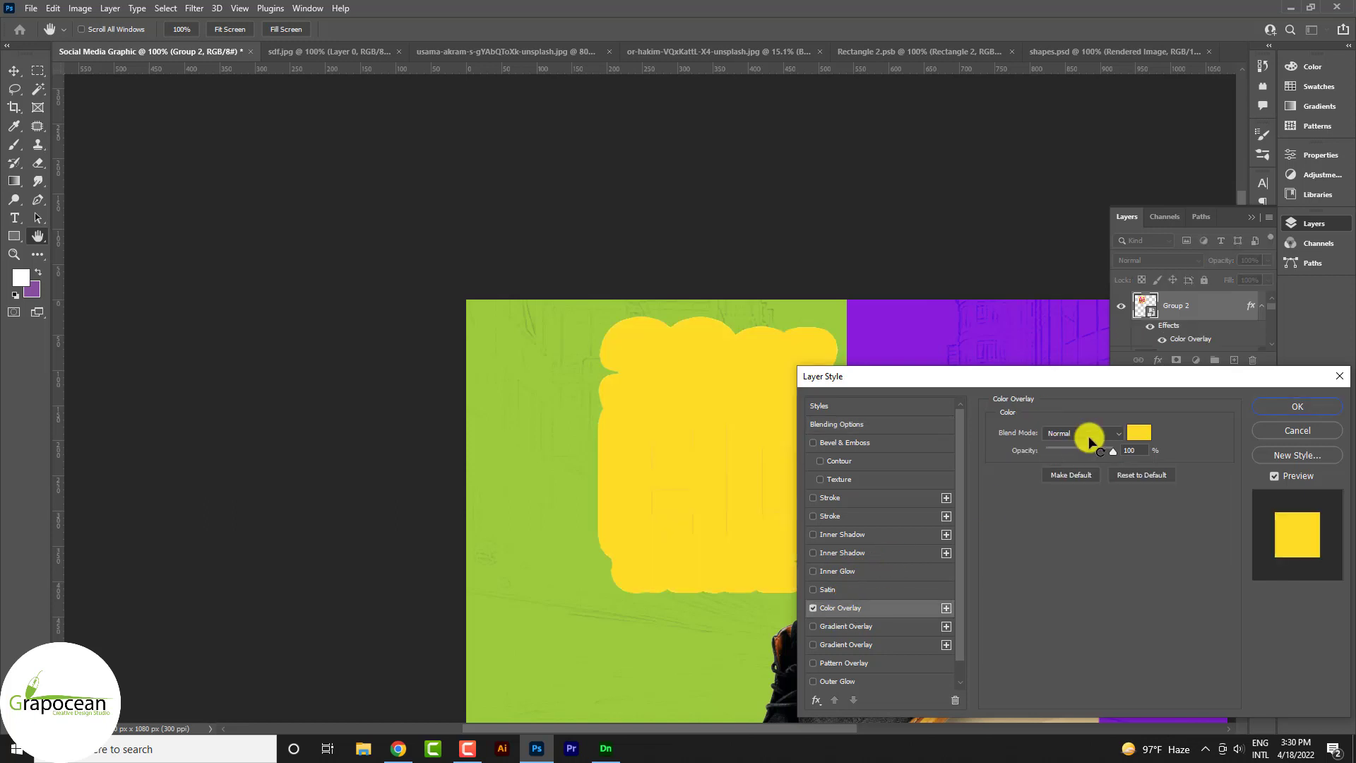
left_click(1139, 432)
left_click_drag(985, 495, 992, 636)
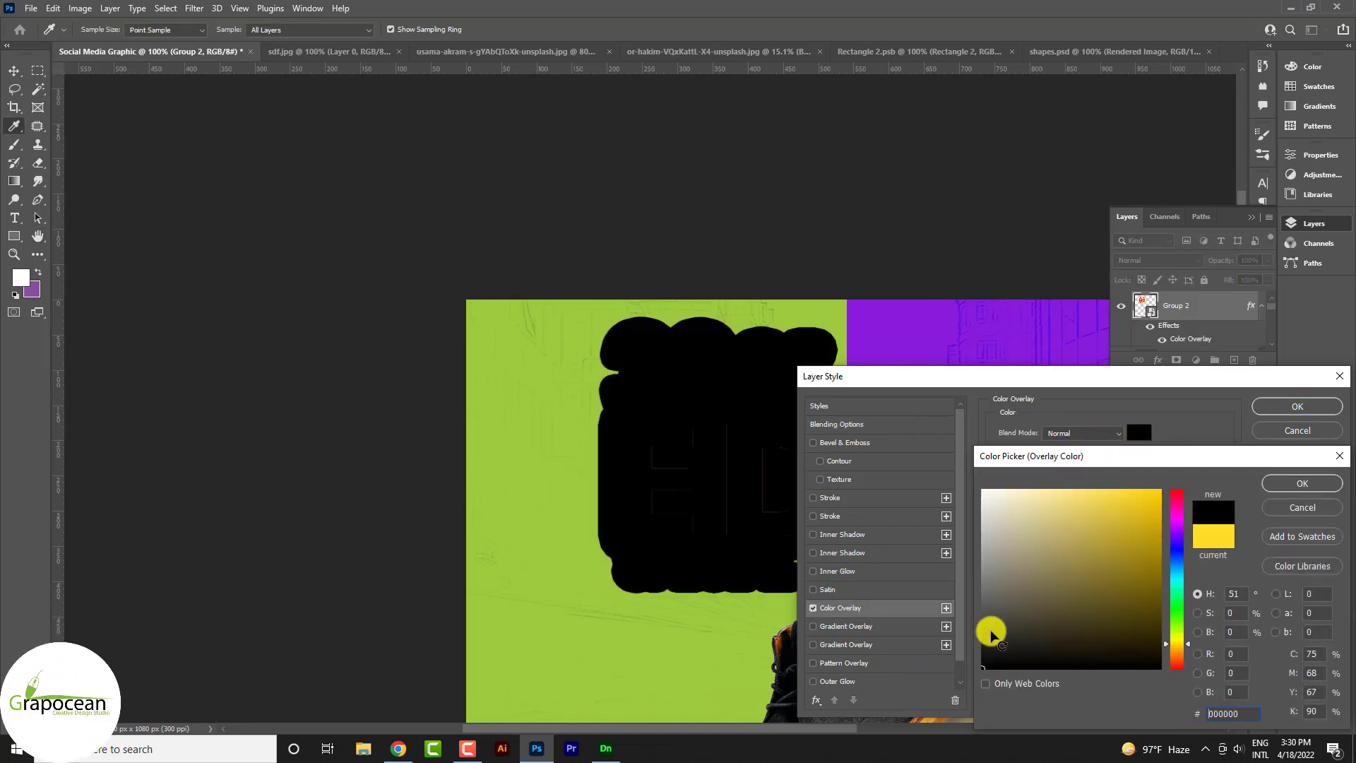
left_click(1300, 483)
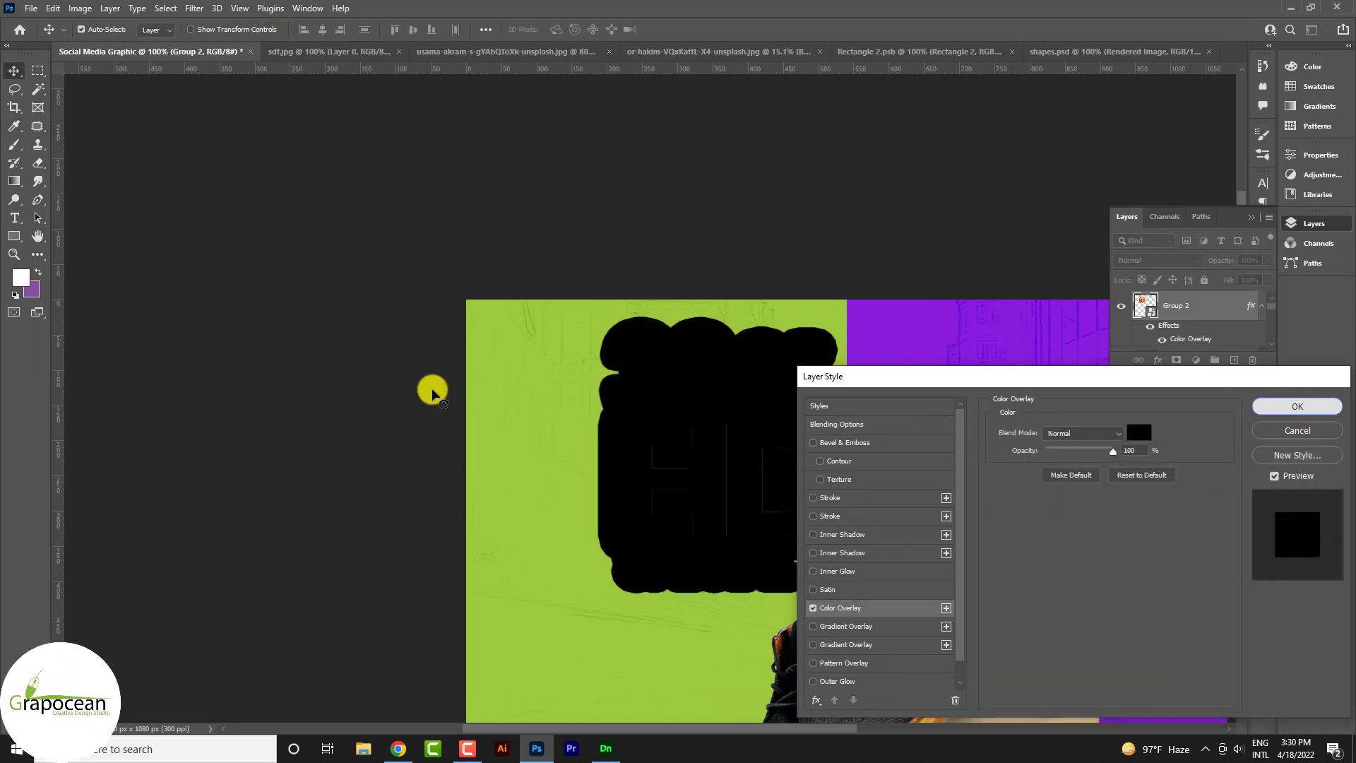
key("Return")
Load the badge shape selection on a new empty layer and set black as the paint colour
left_click(1144, 305, "ctrl")
left_click(14, 144)
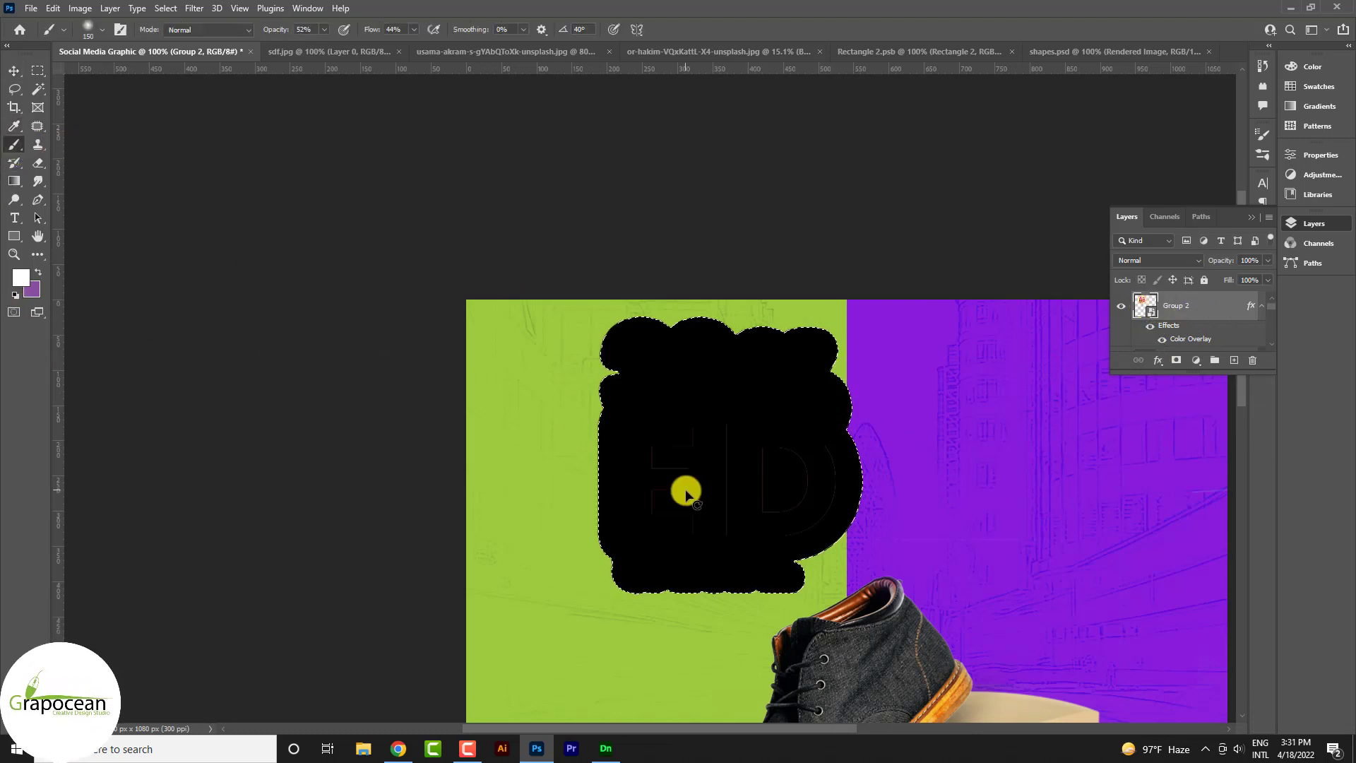
left_click(1234, 361)
left_click_drag(736, 460, 782, 491)
key("ctrl+z")
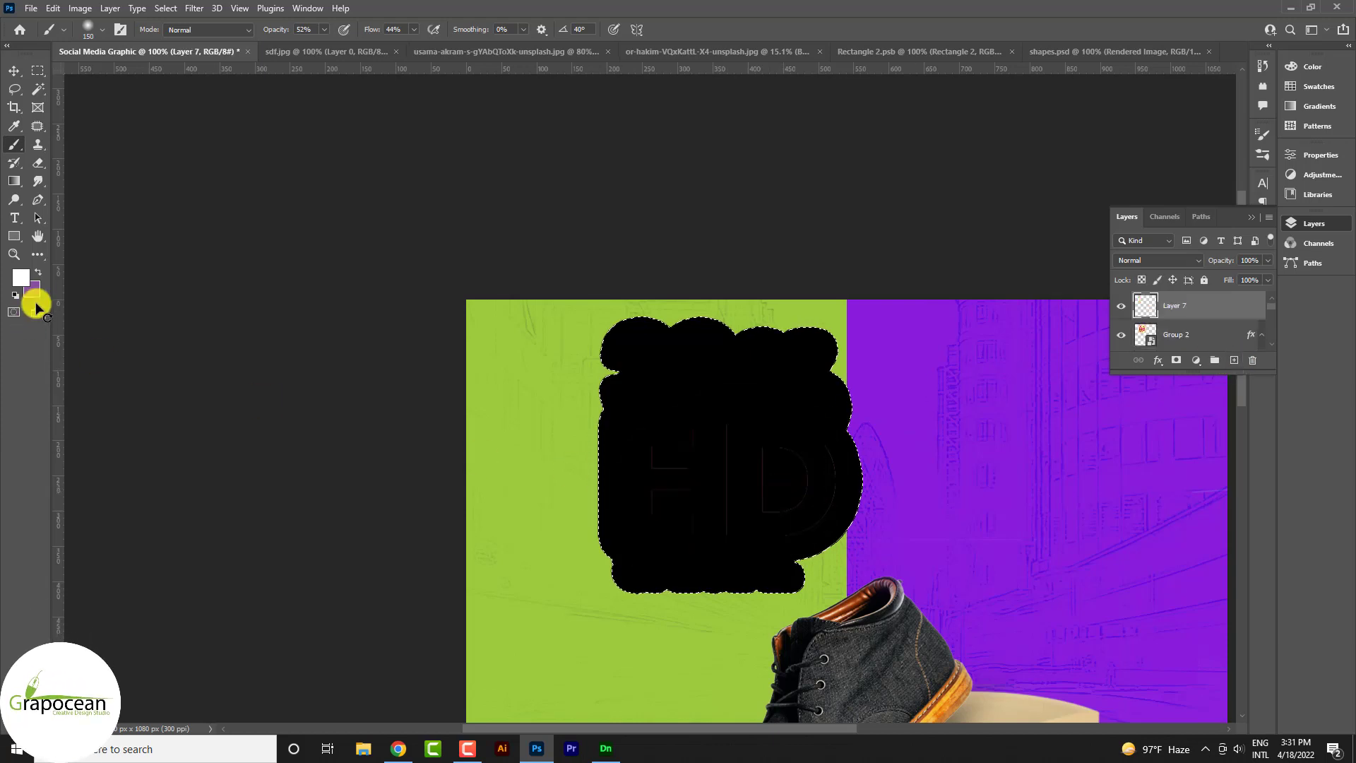
left_click(22, 277)
left_click(687, 357)
left_click(1295, 486)
Convert the new layer to a smart object, dismiss the rasterize warning, and clear the selection
right_click(1226, 305)
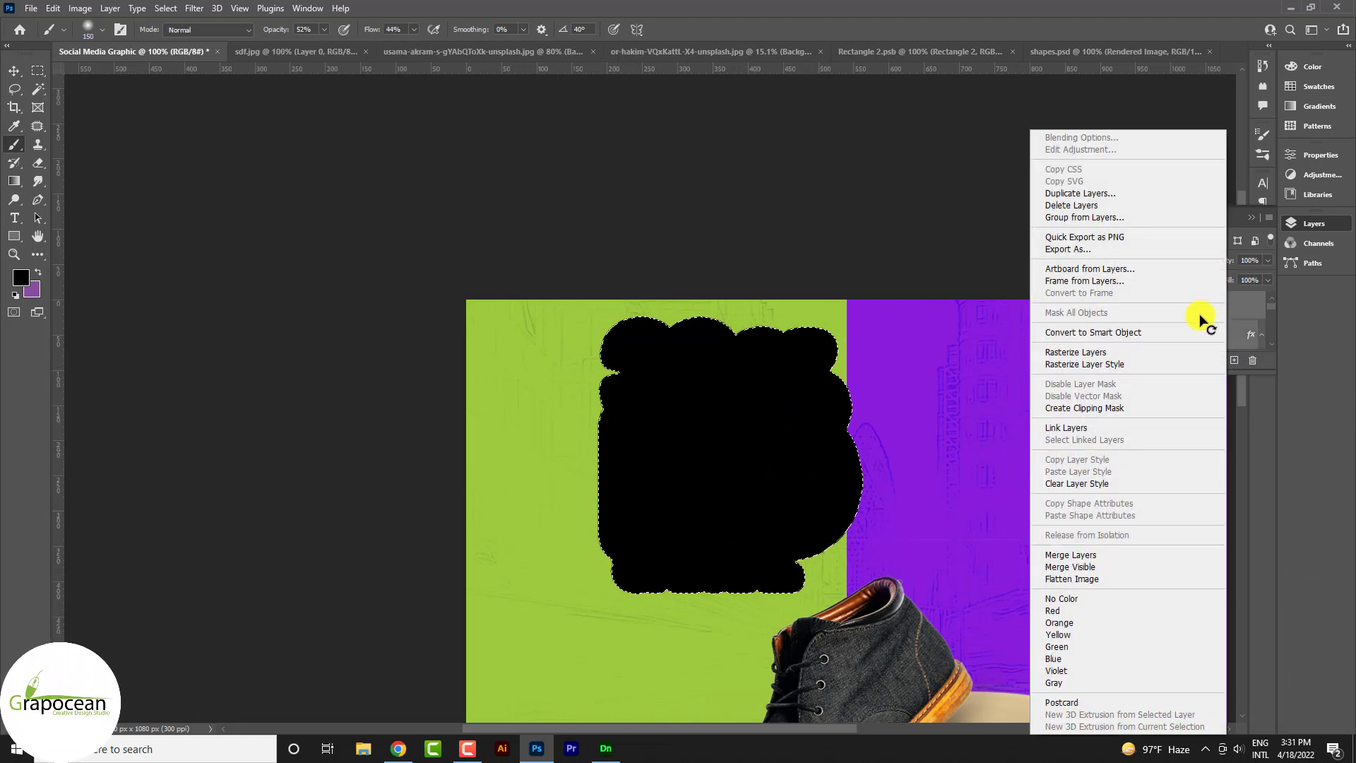
left_click(1144, 333)
right_click(1201, 304)
left_click(27, 62)
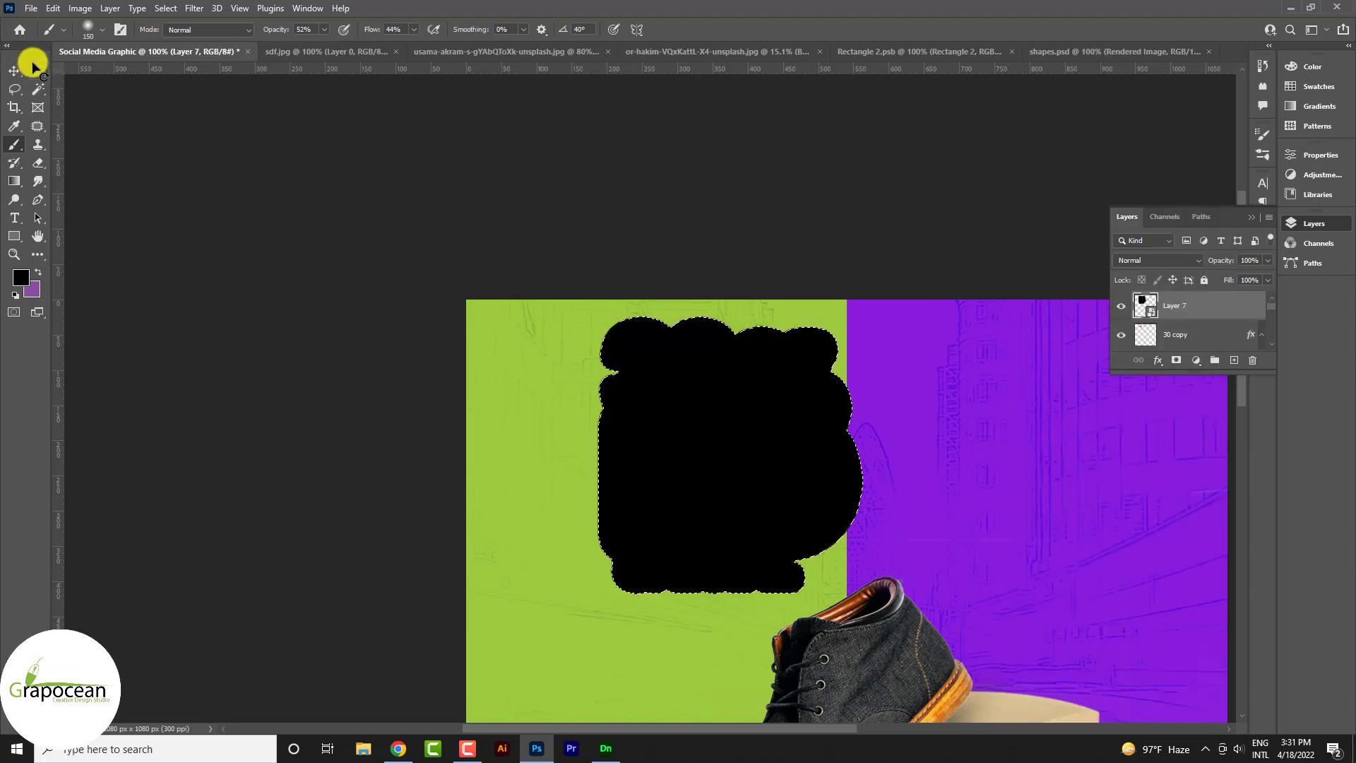
left_click(897, 314)
left_click(677, 289)
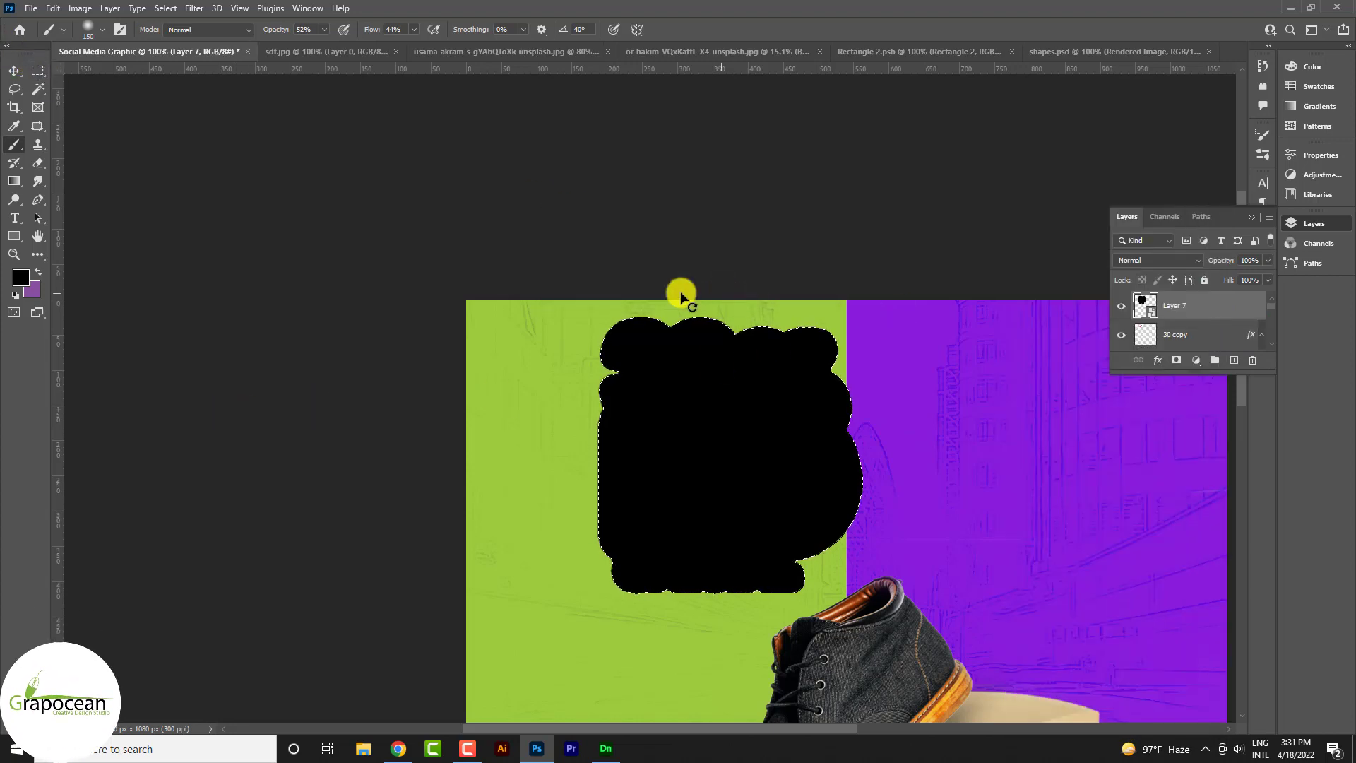
left_click(37, 70)
key("ctrl+d")
Give the outline layer a Stroke effect and lower its Fill to 0%
right_click(1189, 302)
left_click(1010, 107)
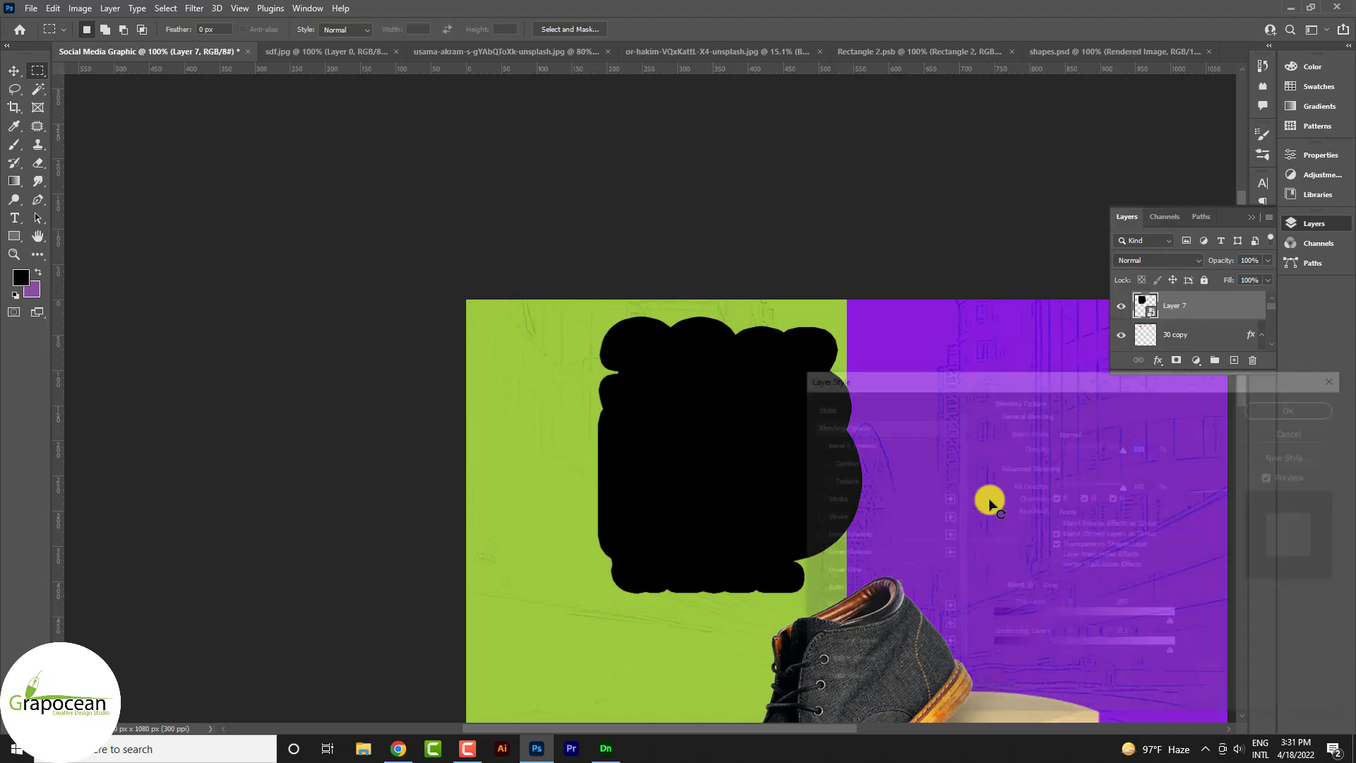
left_click(826, 498)
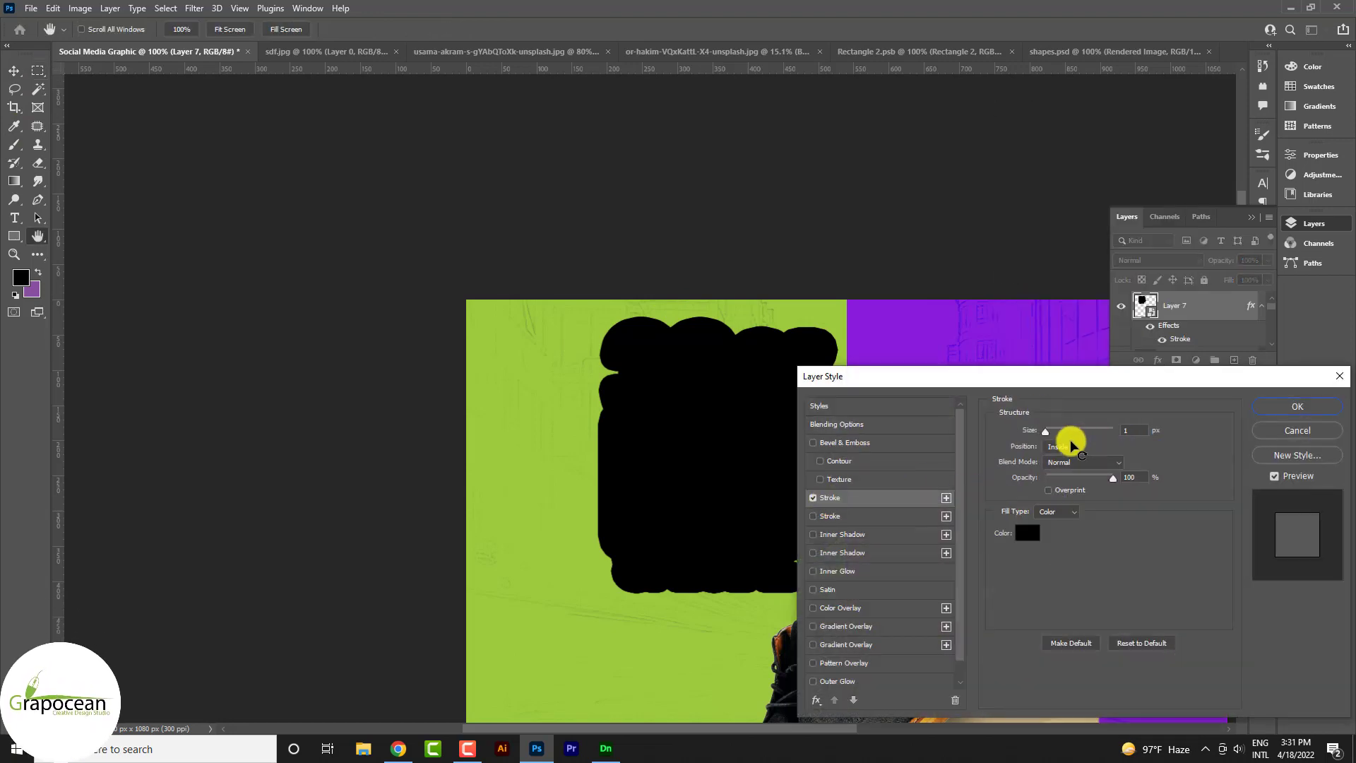
left_click(1292, 408)
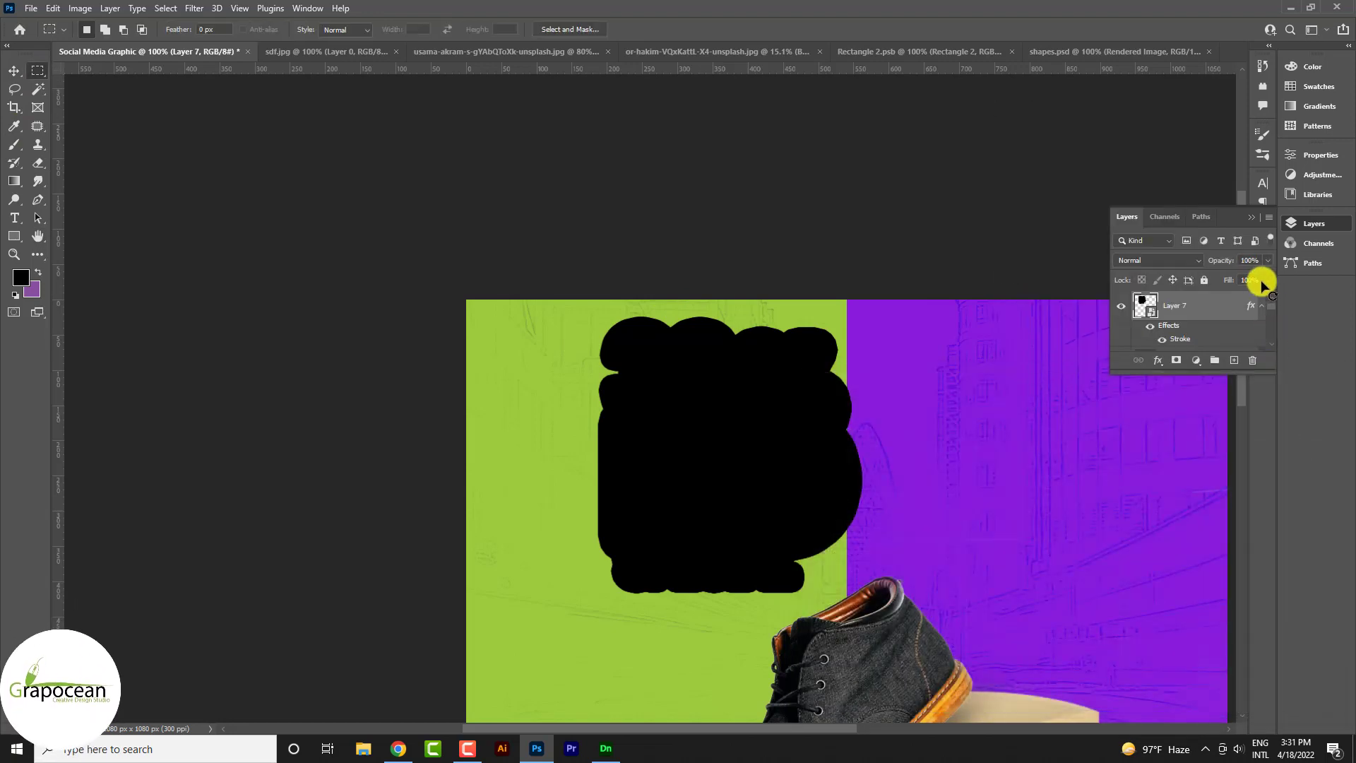
left_click(1267, 279)
left_click_drag(1268, 295, 996, 321)
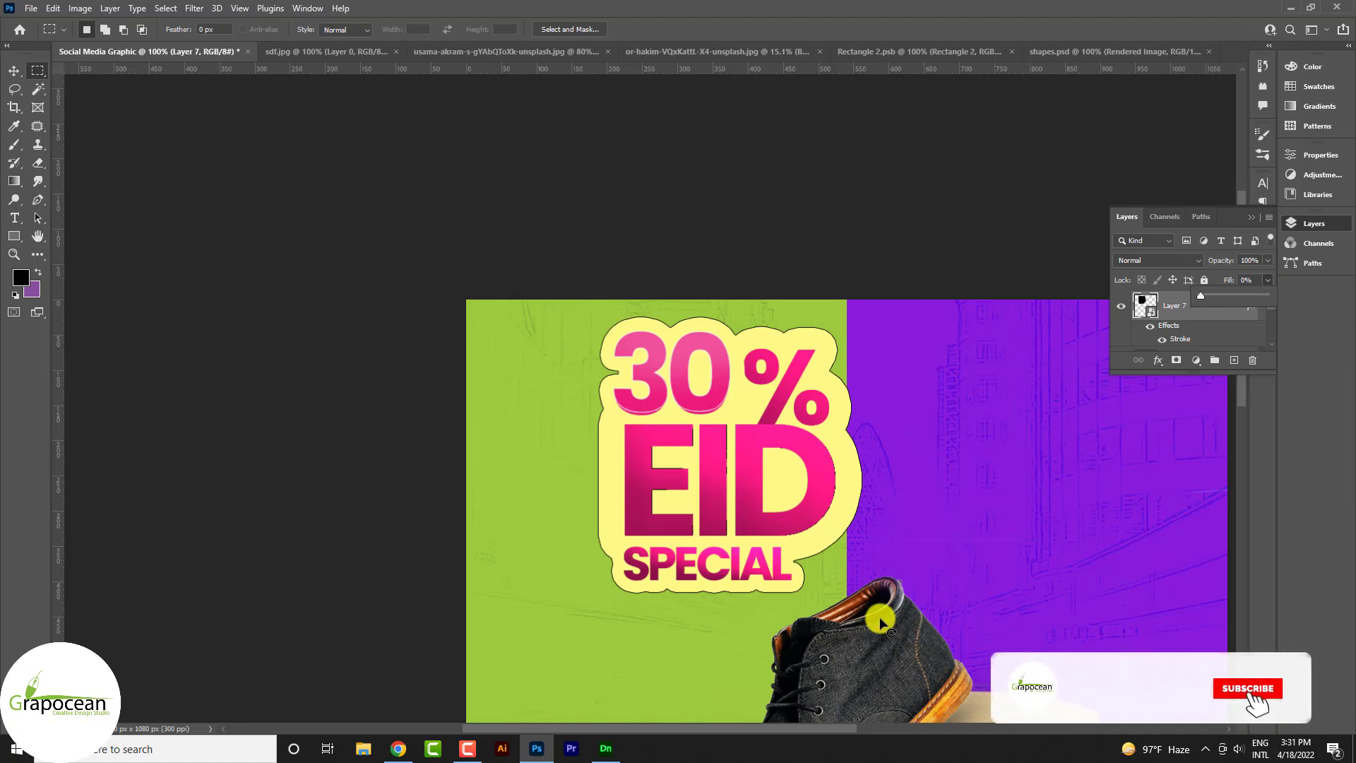
Shrink the outline layer to about 95% with Free Transform
key("ctrl+t")
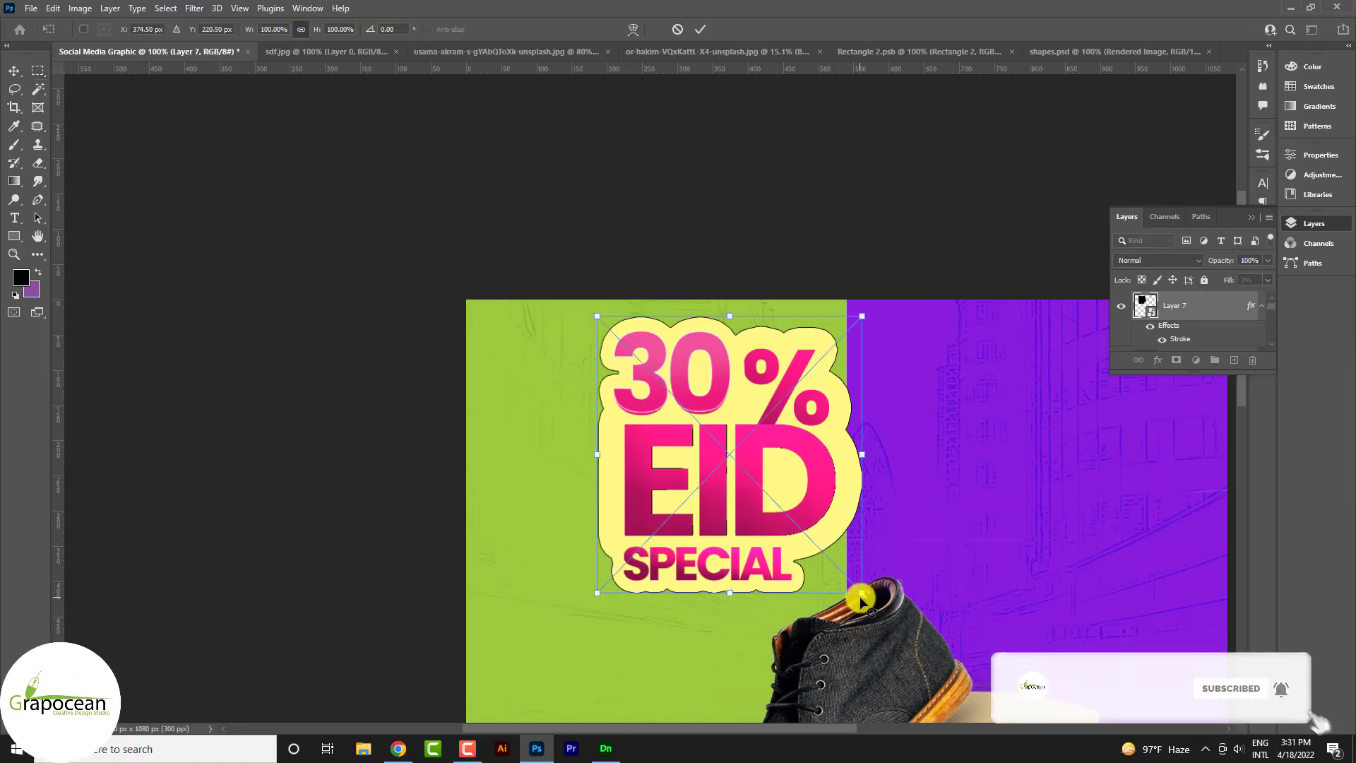
left_click_drag(863, 601, 855, 597)
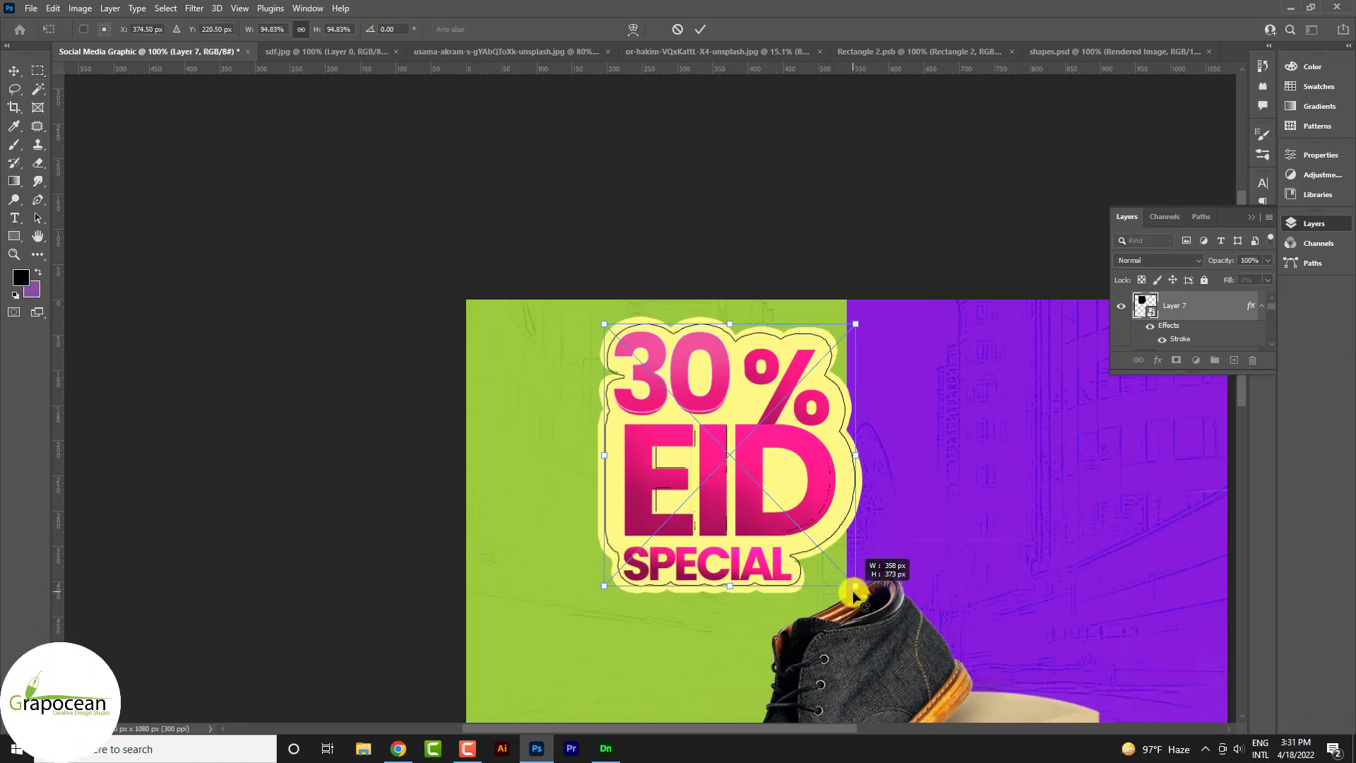
left_click(699, 29)
key("m")
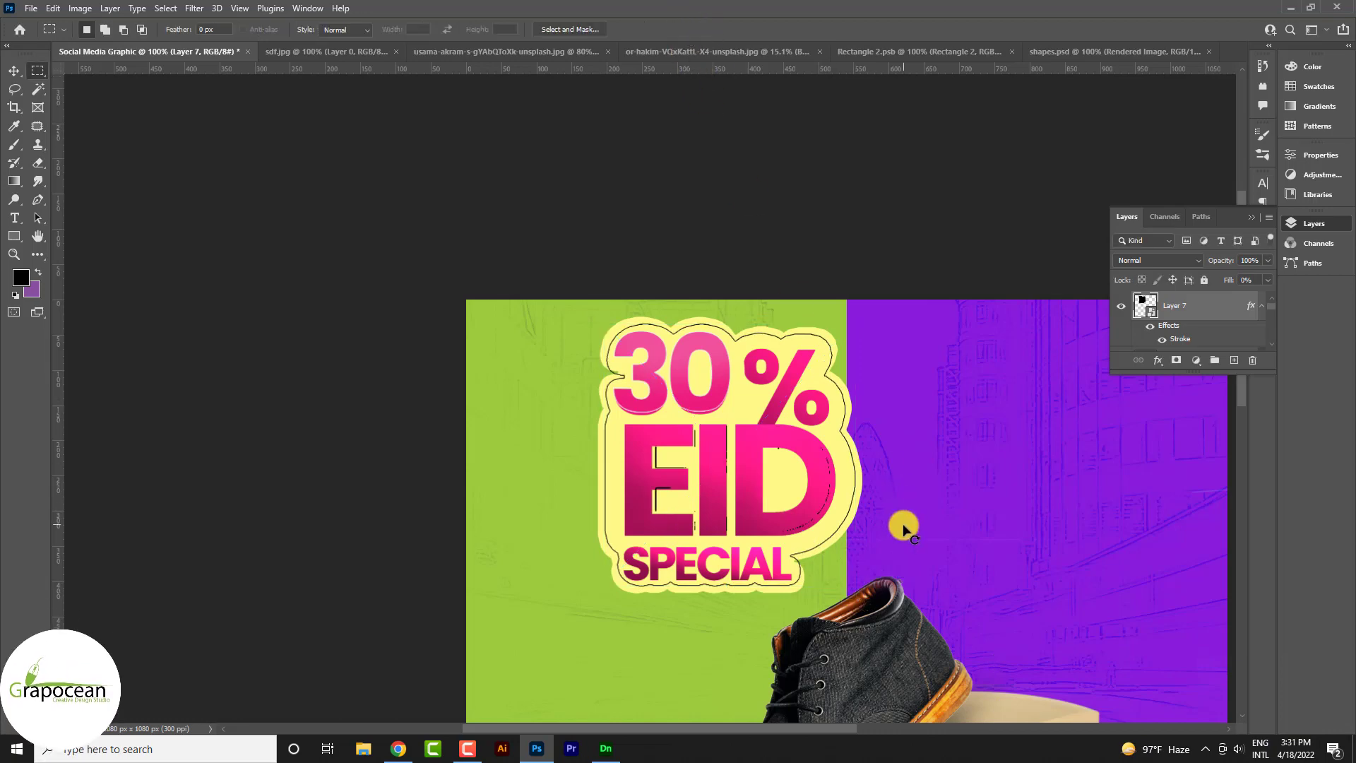
scroll(934, 539, "down", 3)
scroll(933, 539, "down", 2)
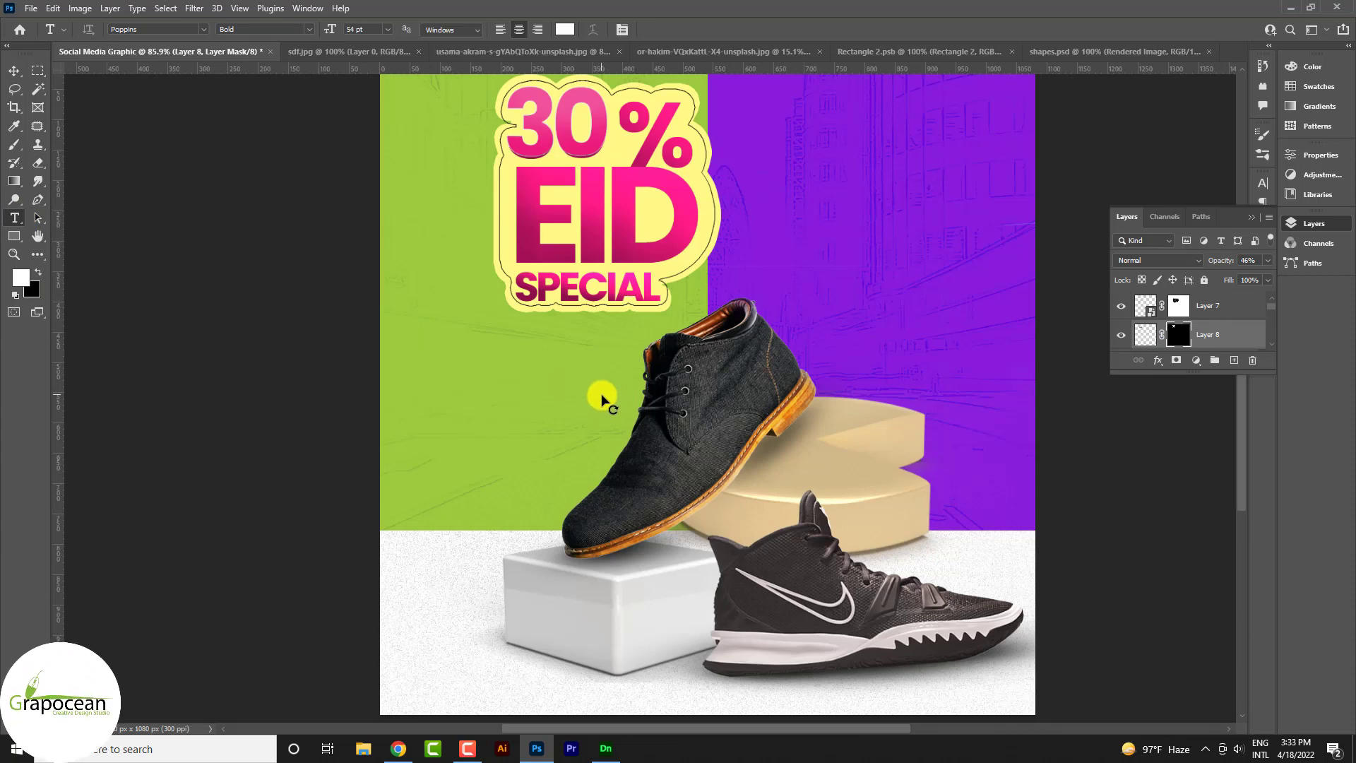
Add 13 pt 'START AT' text and place it on the purple area near the top
left_click(756, 212)
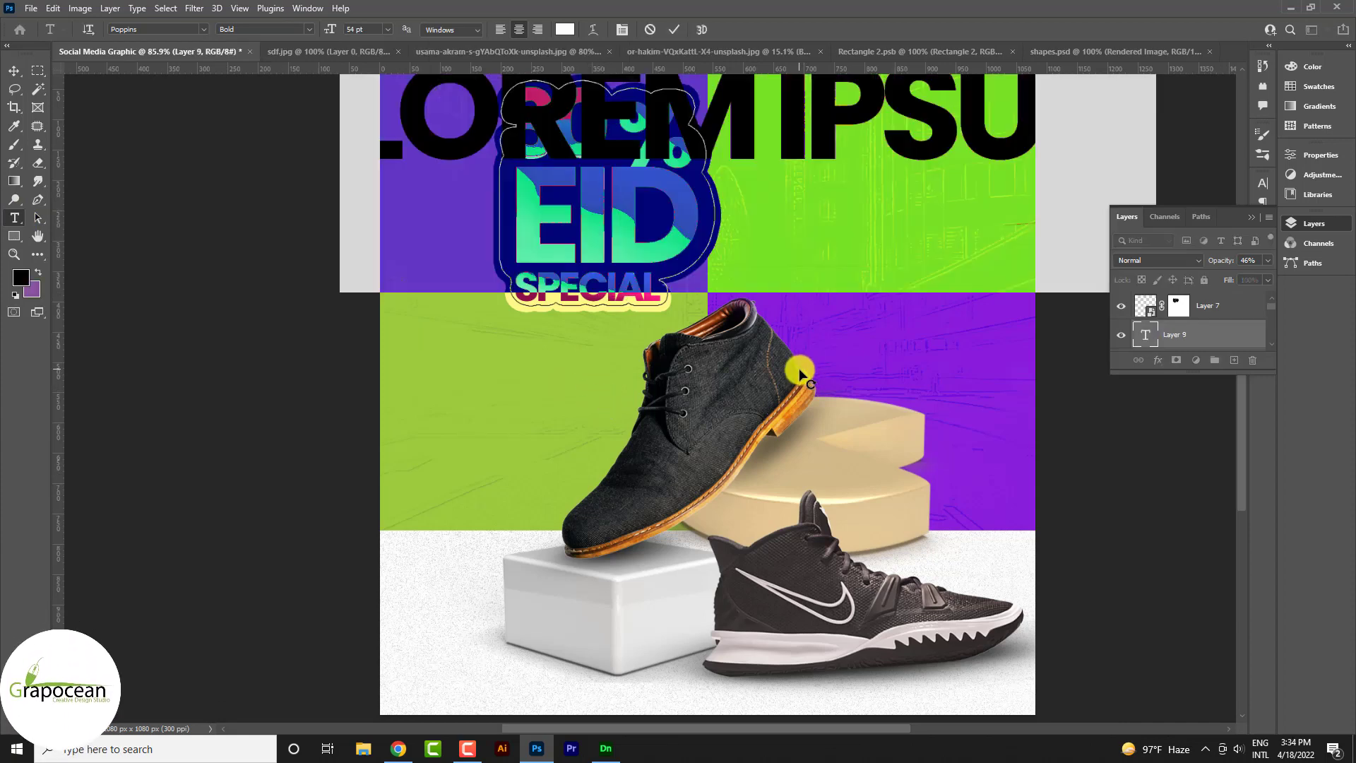
key("BackSpace")
type("STAR")
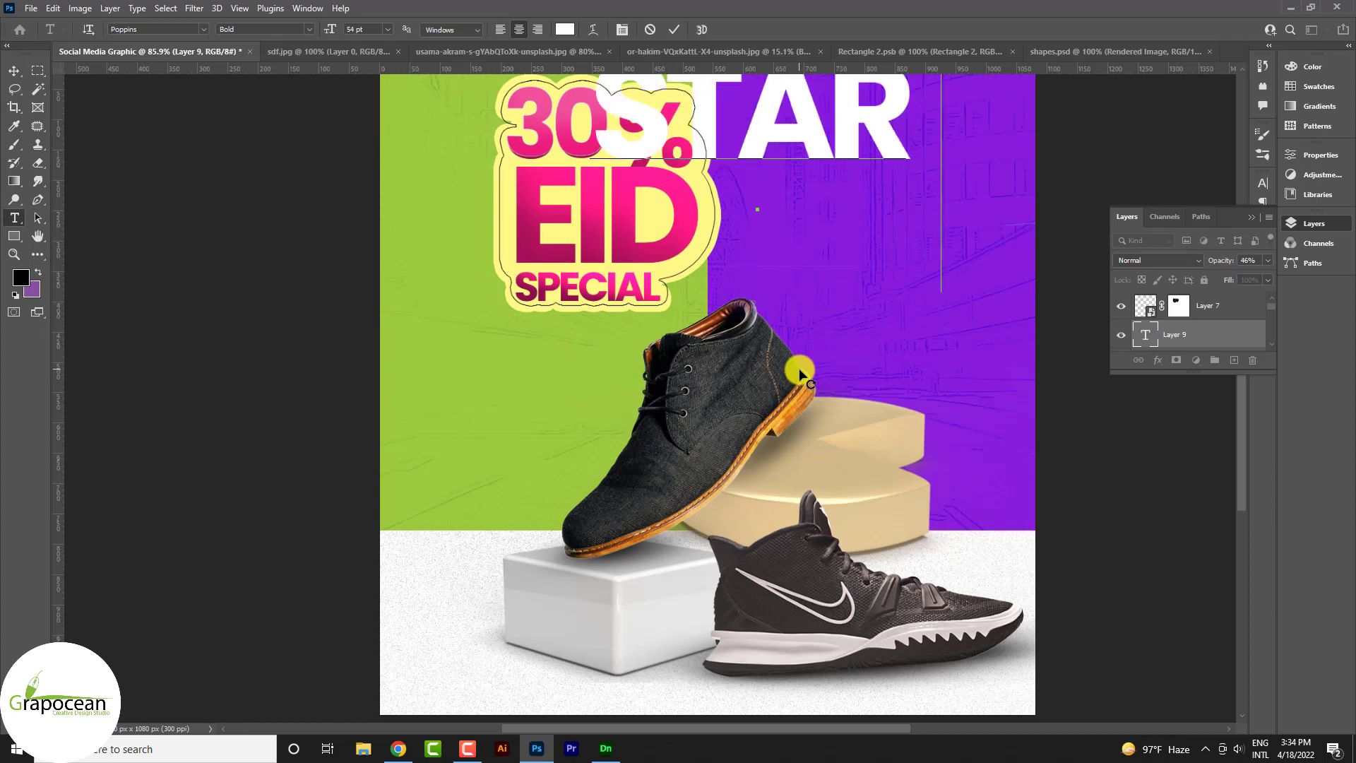
type("T AT")
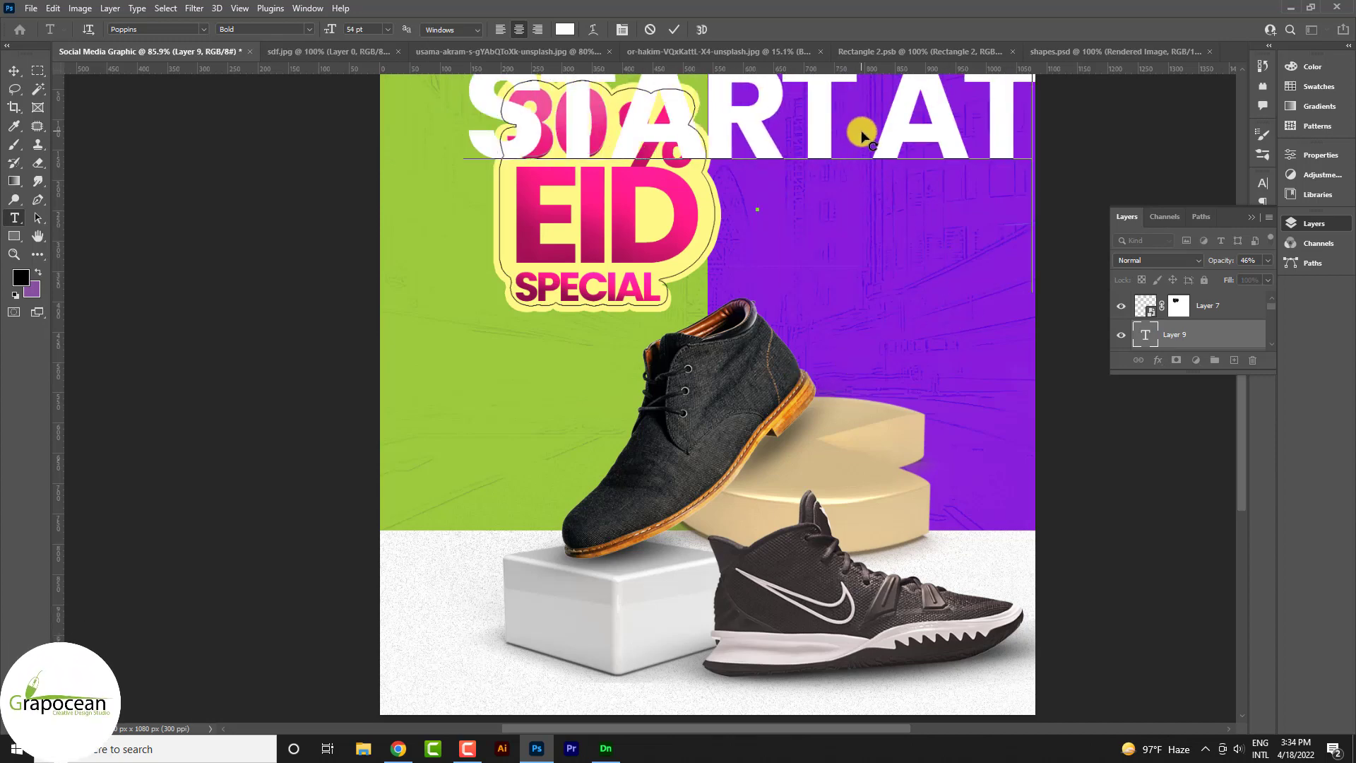
key("ctrl+a")
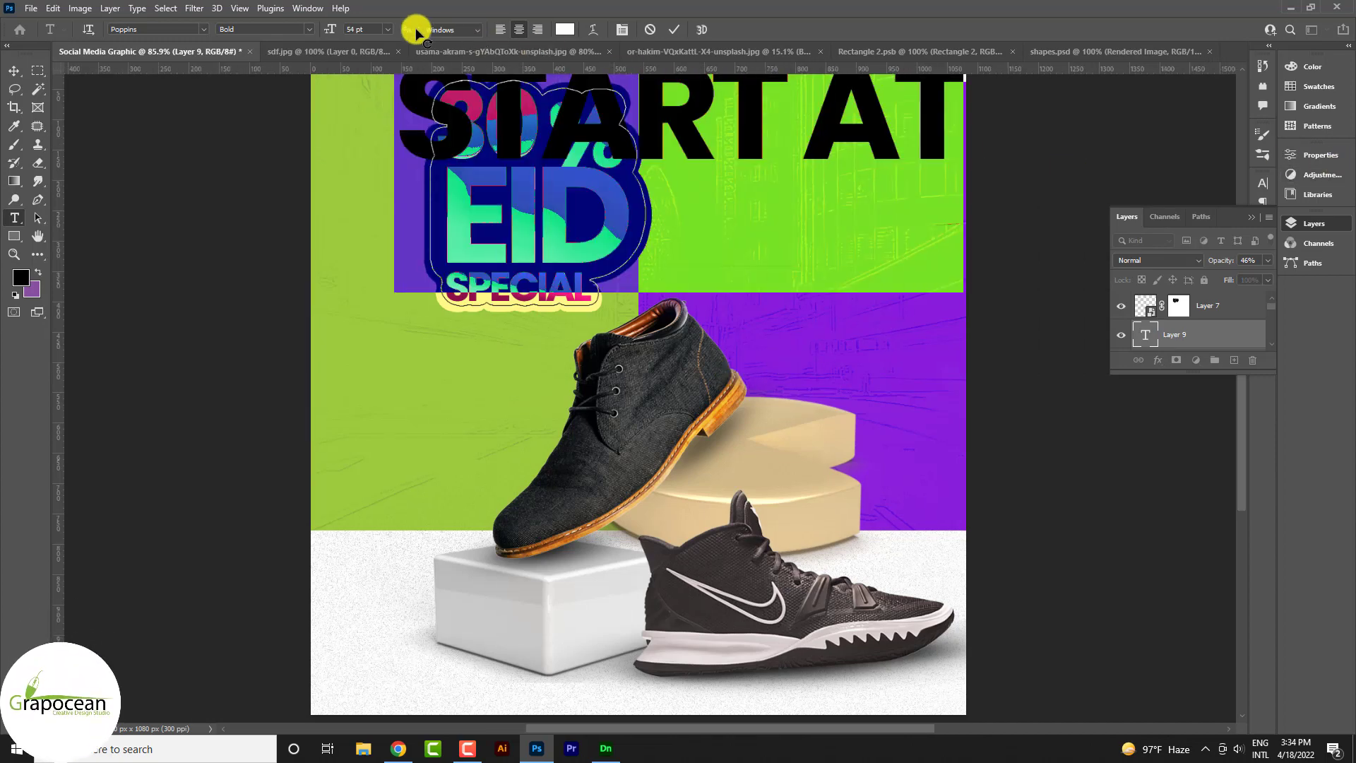
left_click_drag(340, 34, 19, 63)
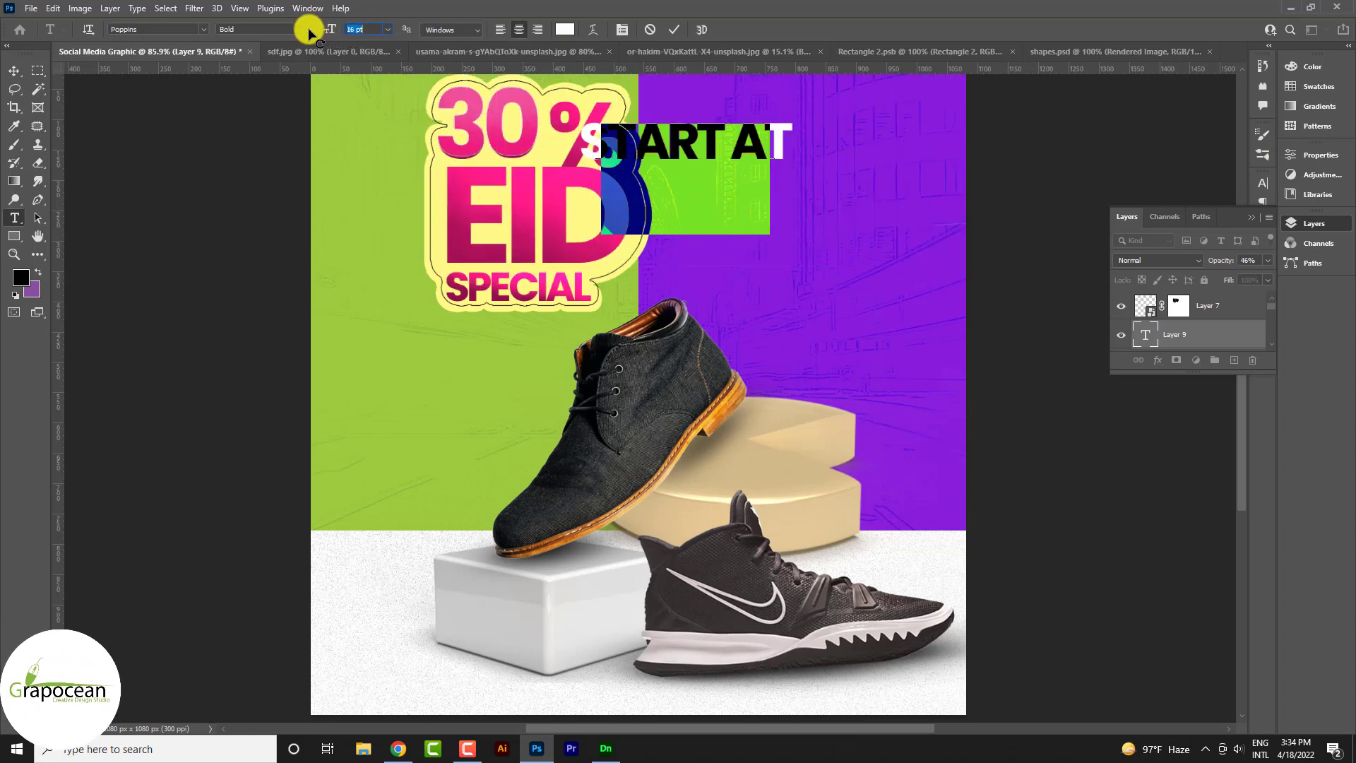
left_click(15, 69)
left_click_drag(695, 147, 764, 169)
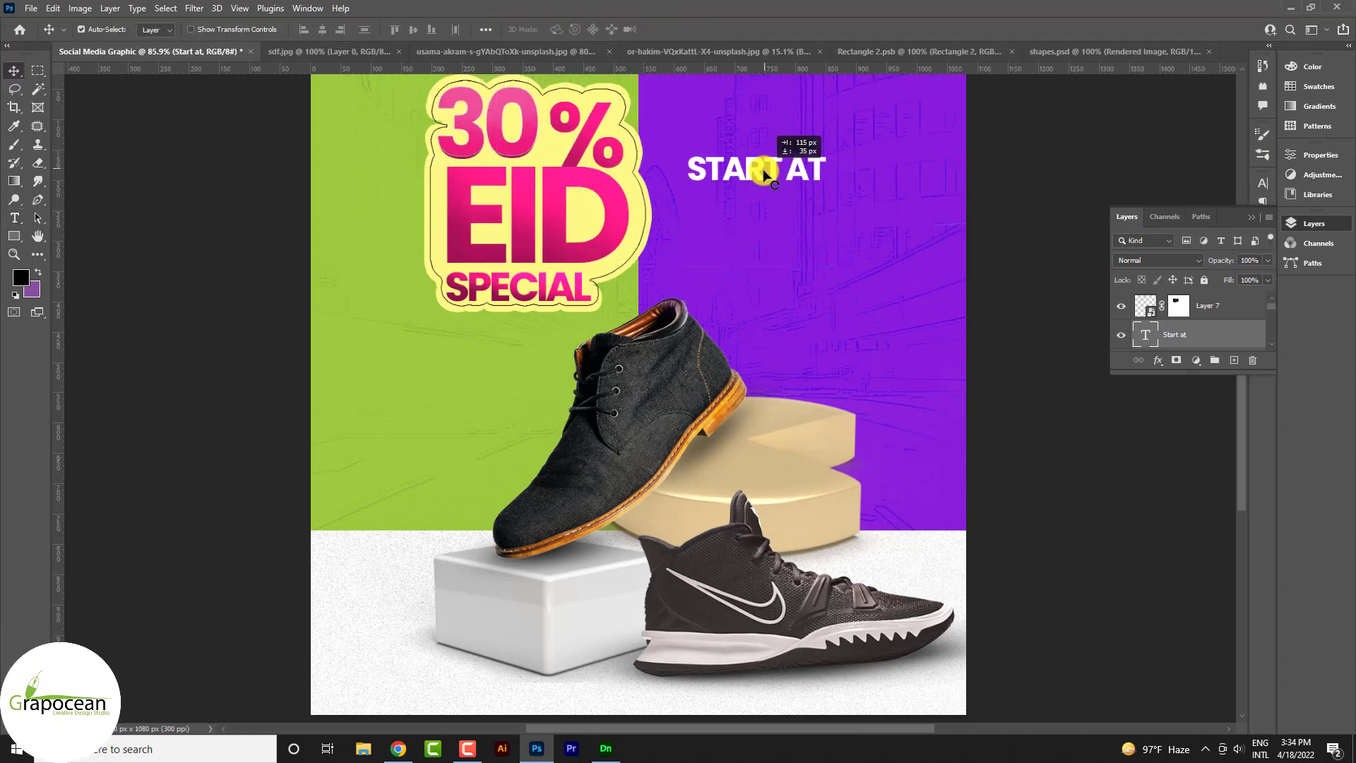
Start a new text layer beneath it reading '30'
left_click(14, 217)
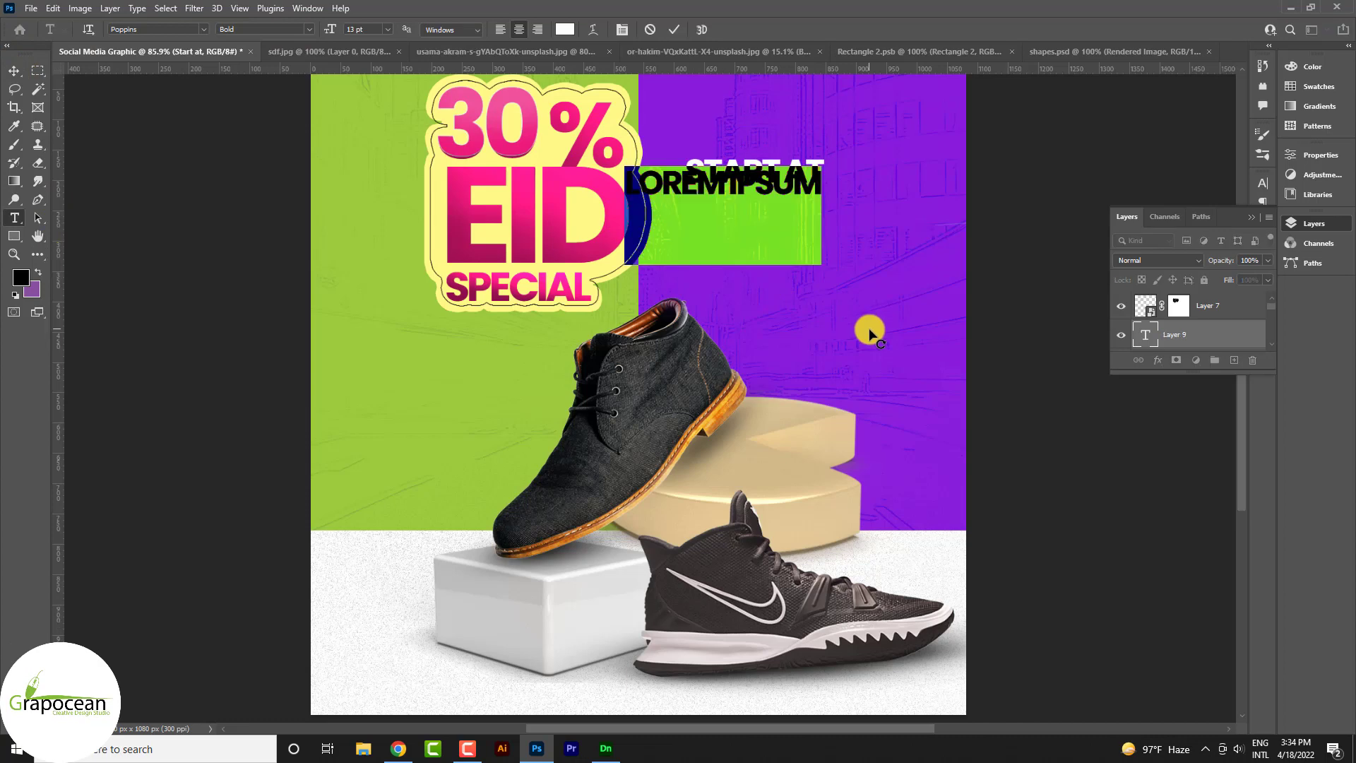
key("BackSpace")
type("3000")
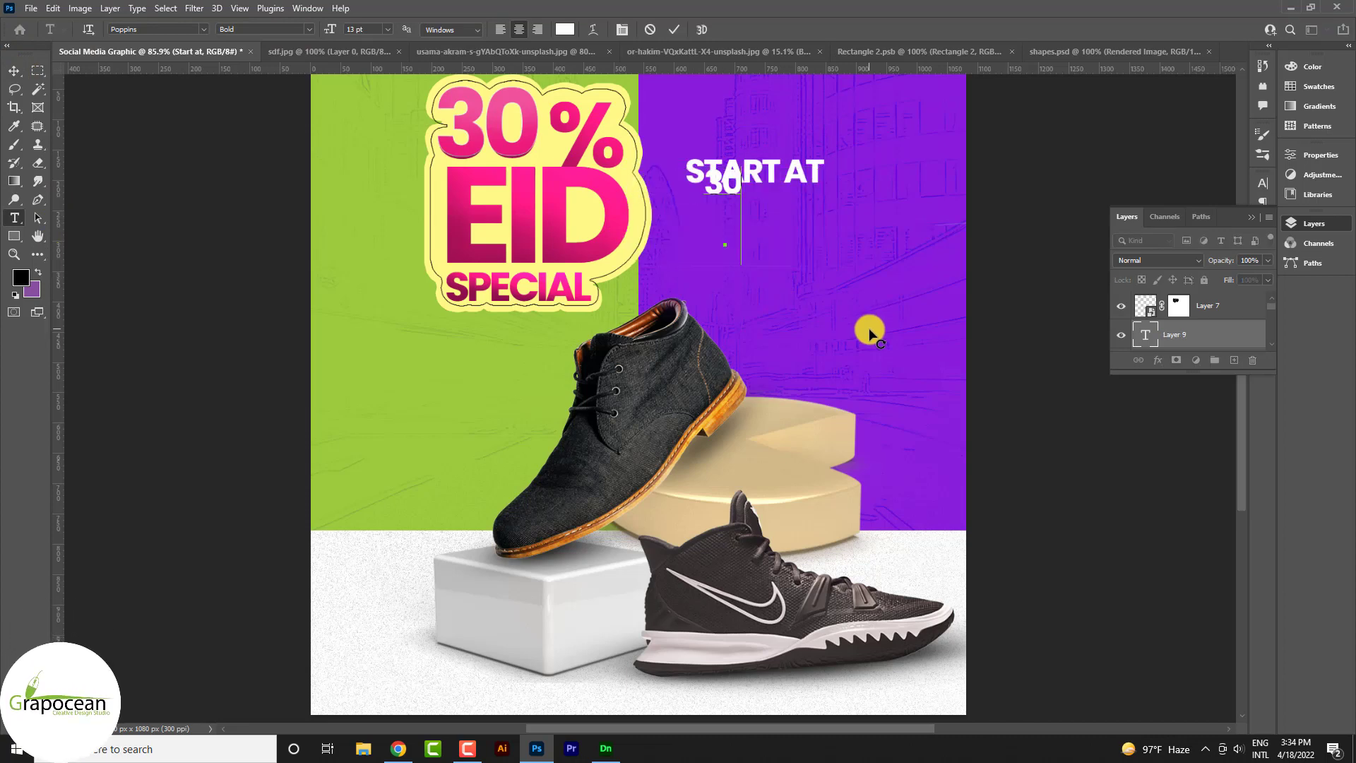
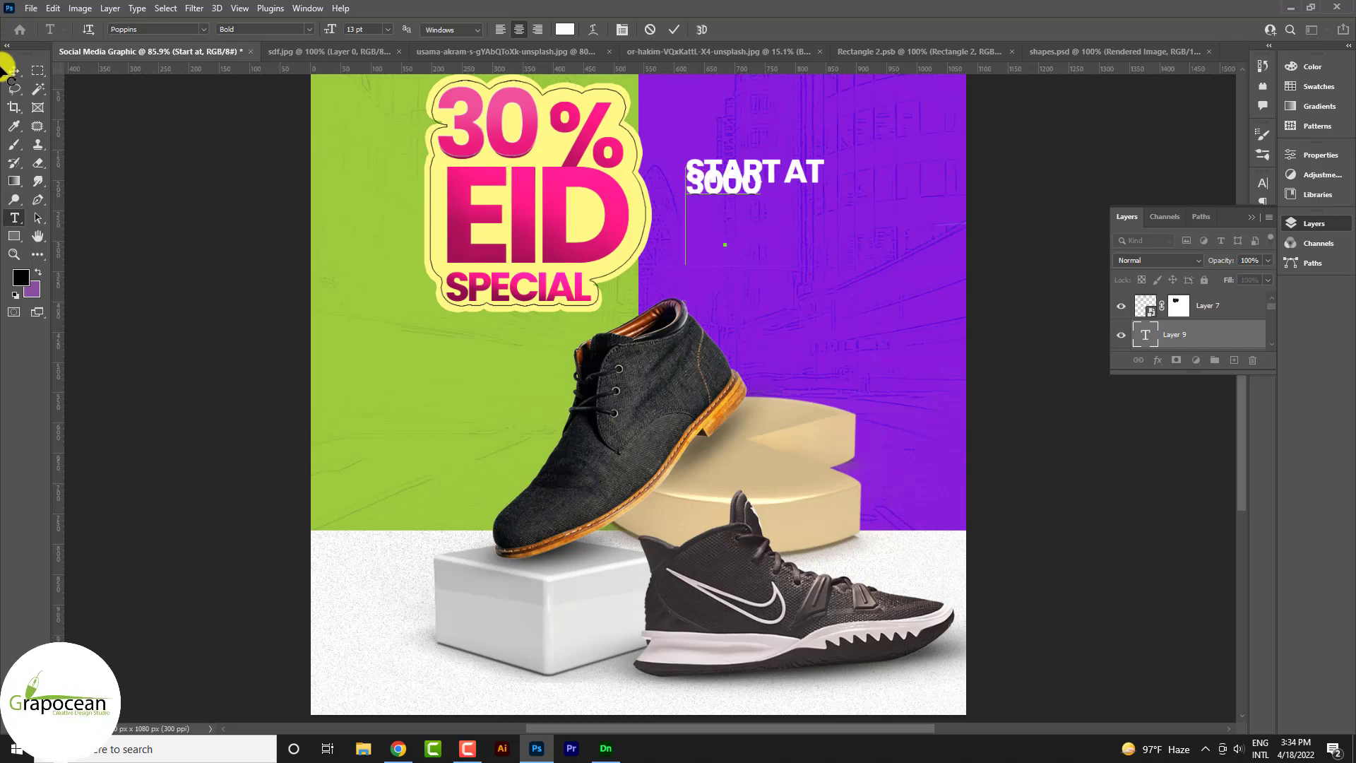
Move the 3000 price text below START AT and enlarge it to 22 pt
left_click(13, 70)
mouse_move(705, 183)
left_mouse_down()
mouse_move(714, 221)
mouse_move(772, 221)
left_mouse_up()
left_click(14, 218)
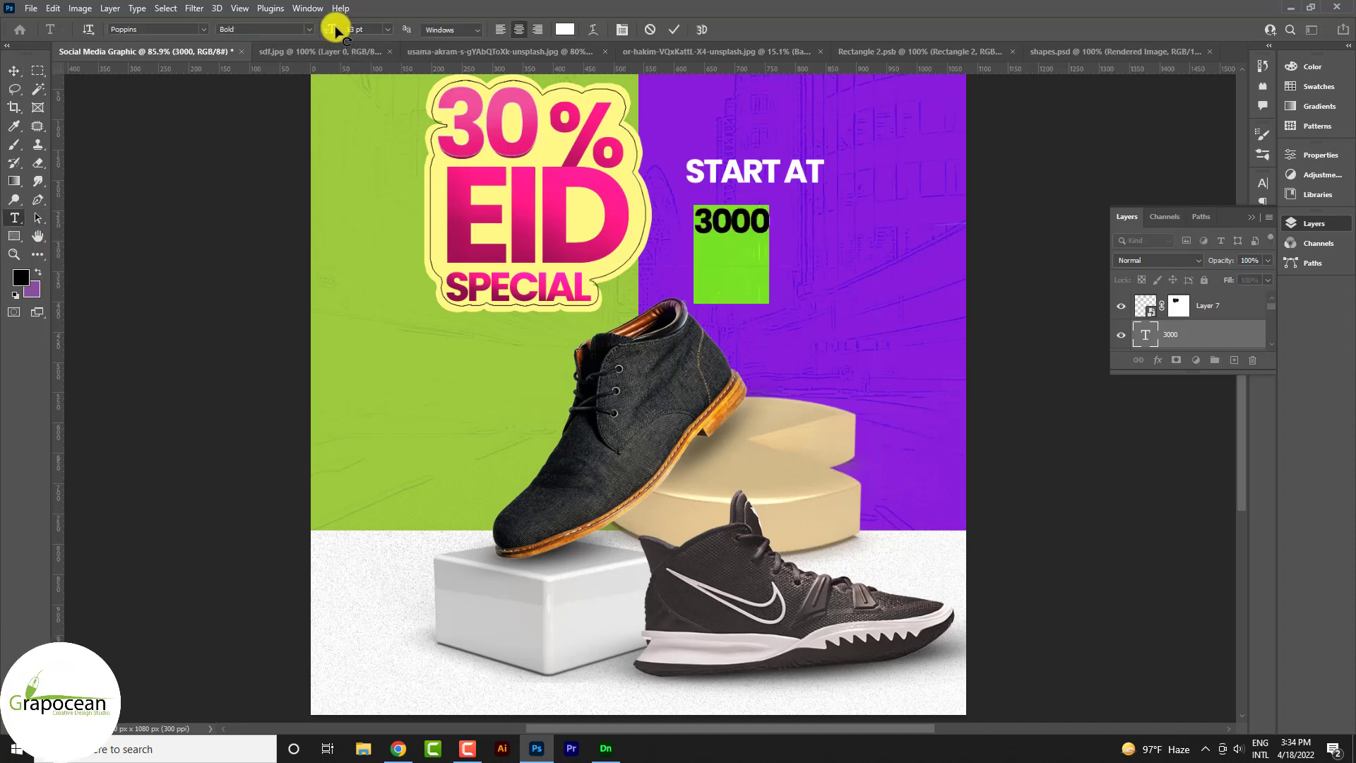
left_click_drag(336, 32, 357, 30)
Prefix the price with 'TK' and position the TK 3000 line in the layout
left_click(683, 215)
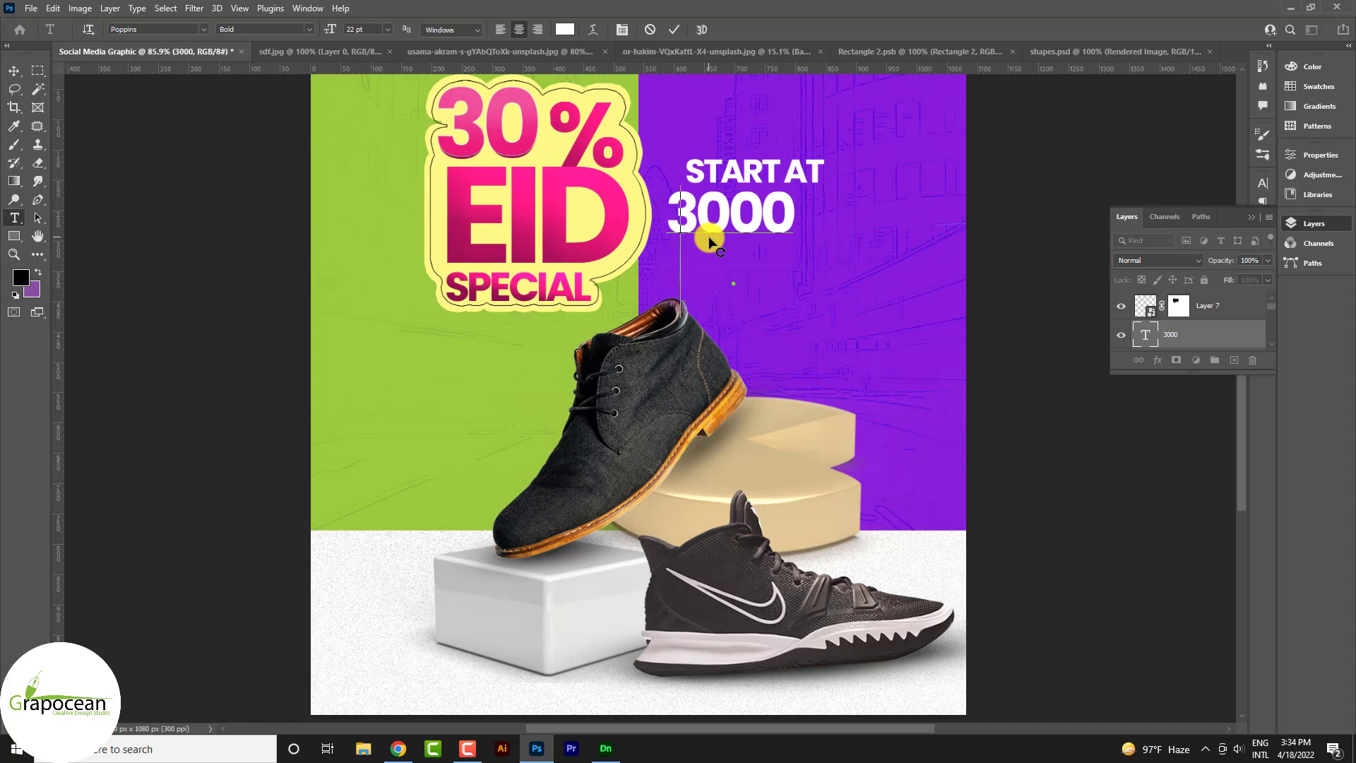
type("TK")
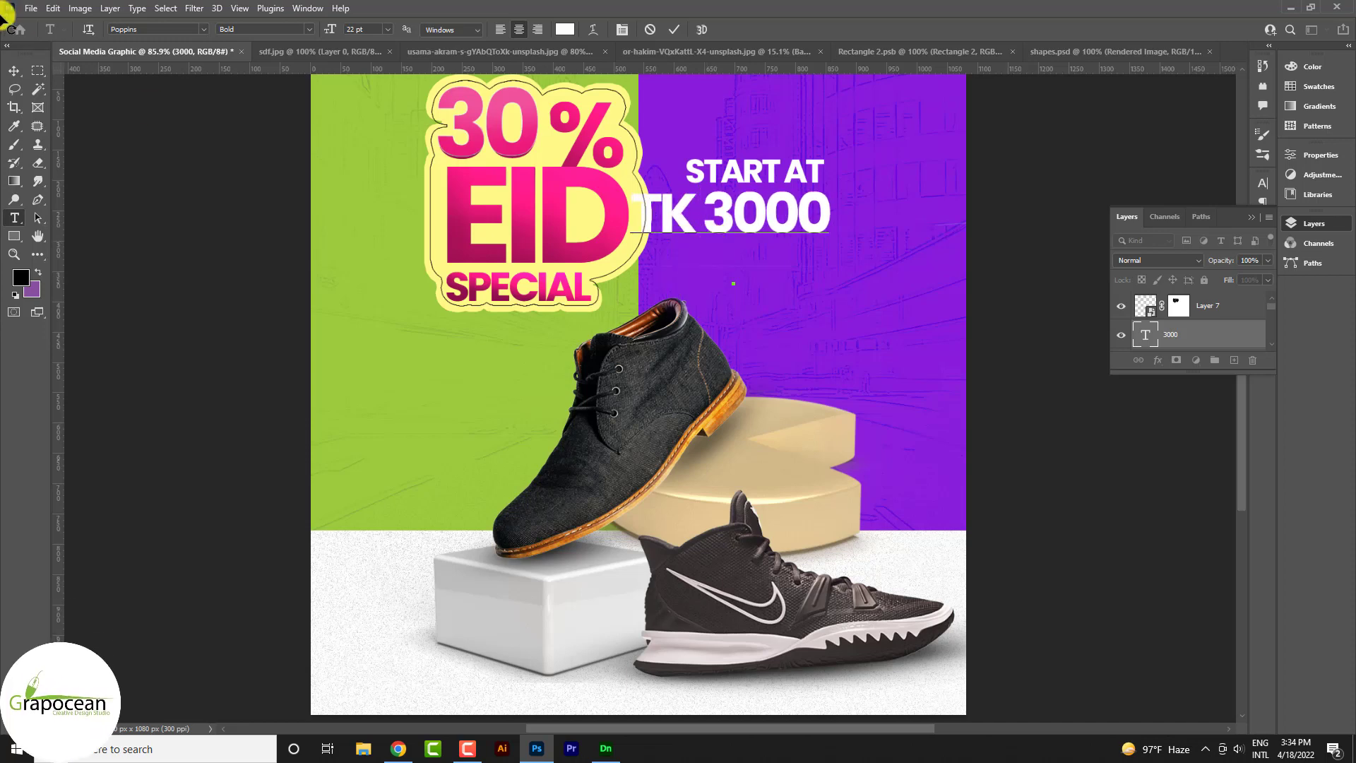
left_click_drag(770, 227, 847, 206)
scroll(847, 206, "down", 3)
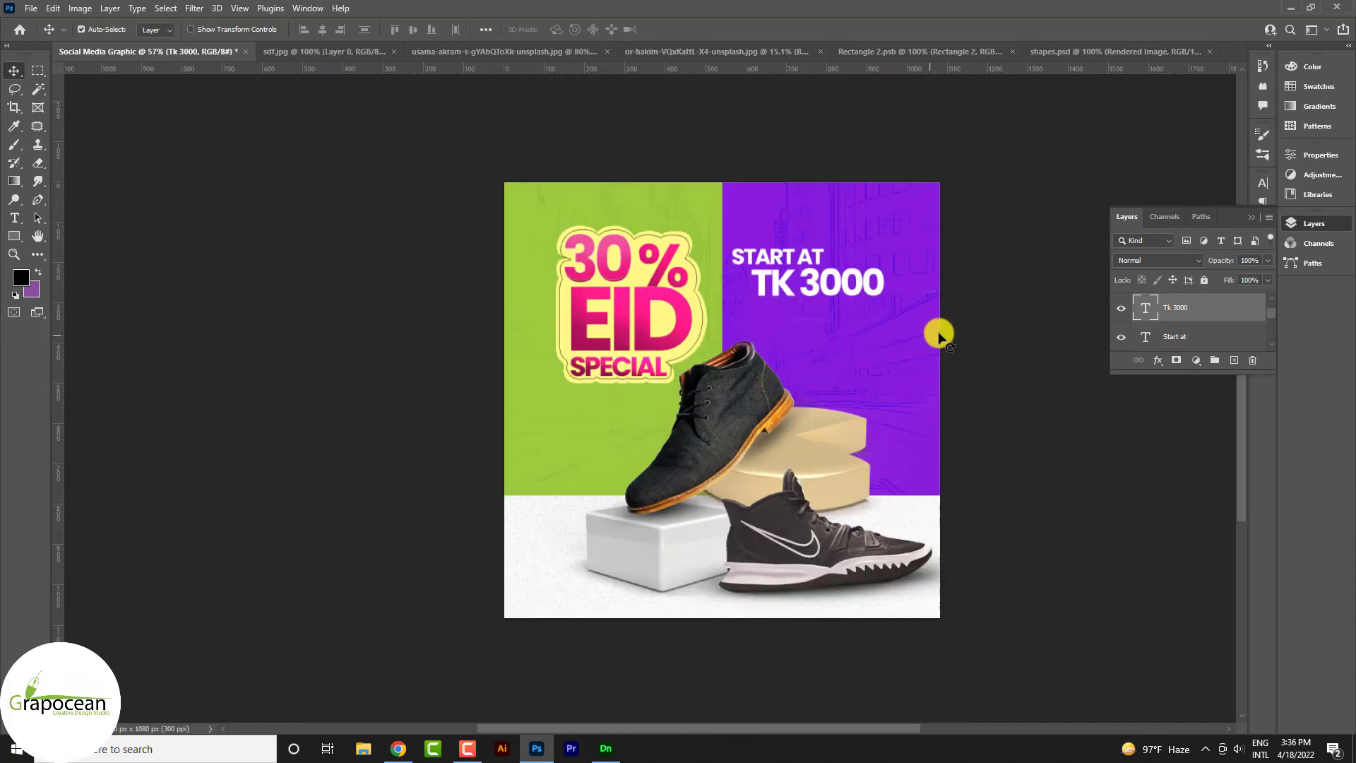
scroll(696, 327, "up", 3)
left_click(14, 217)
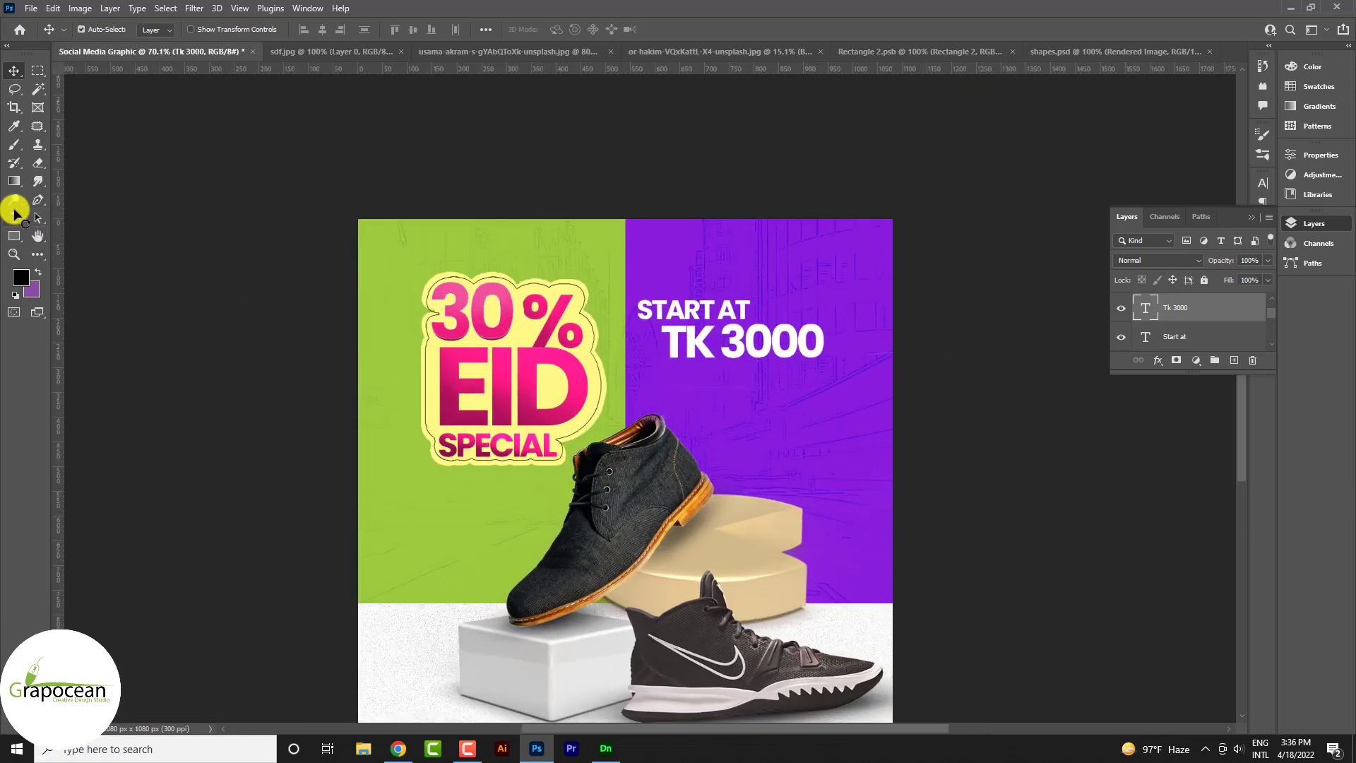
Colour the TK 3000 text pale yellow, sampled from the EID badge
left_click_drag(671, 343, 824, 343)
left_click(565, 29)
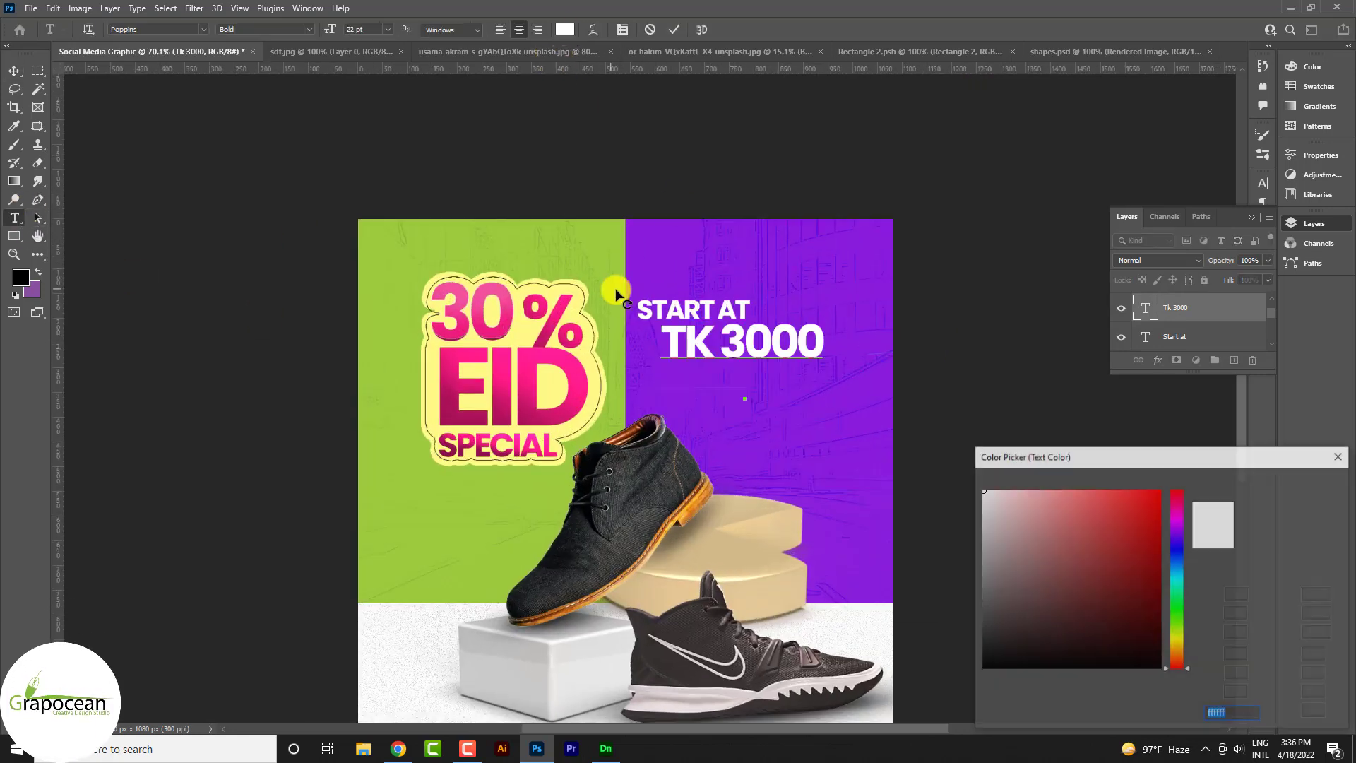
left_click(610, 289)
left_click(579, 385)
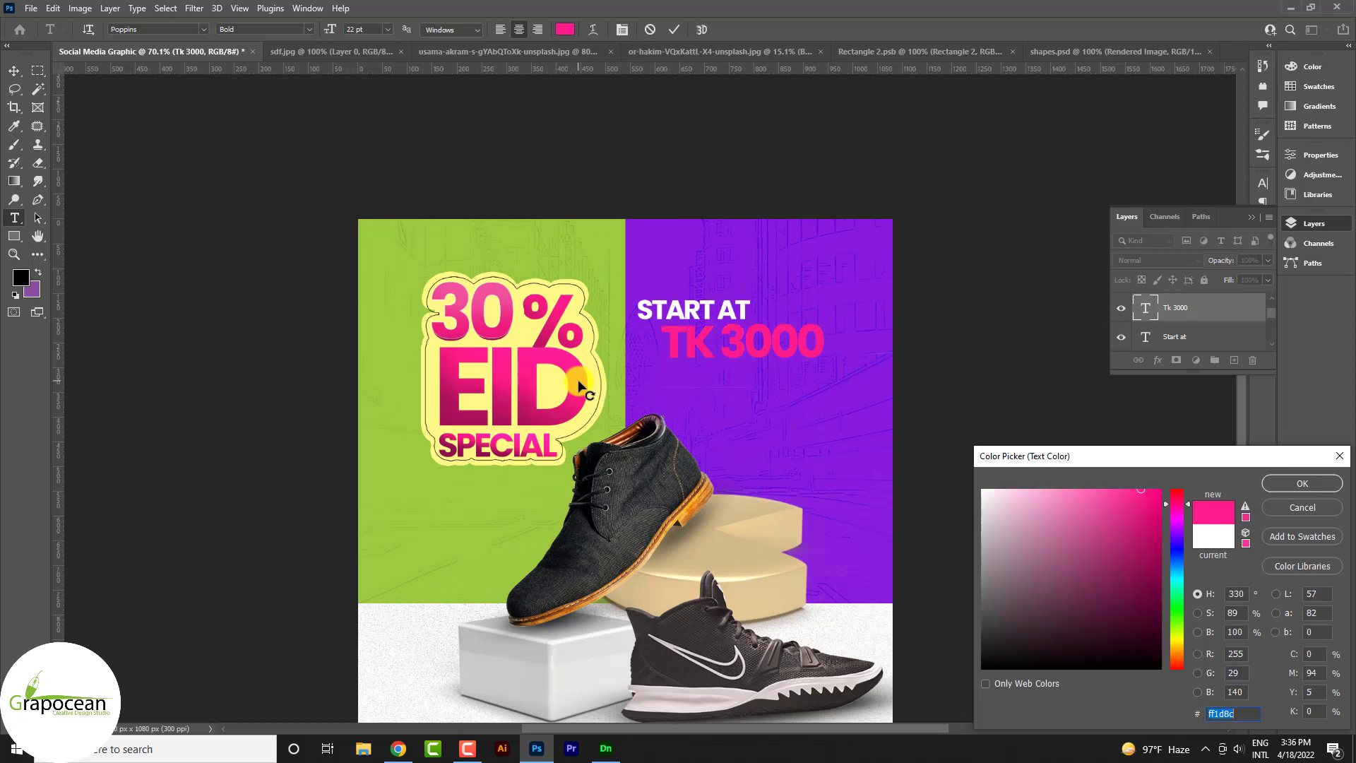
left_click_drag(702, 491, 703, 570)
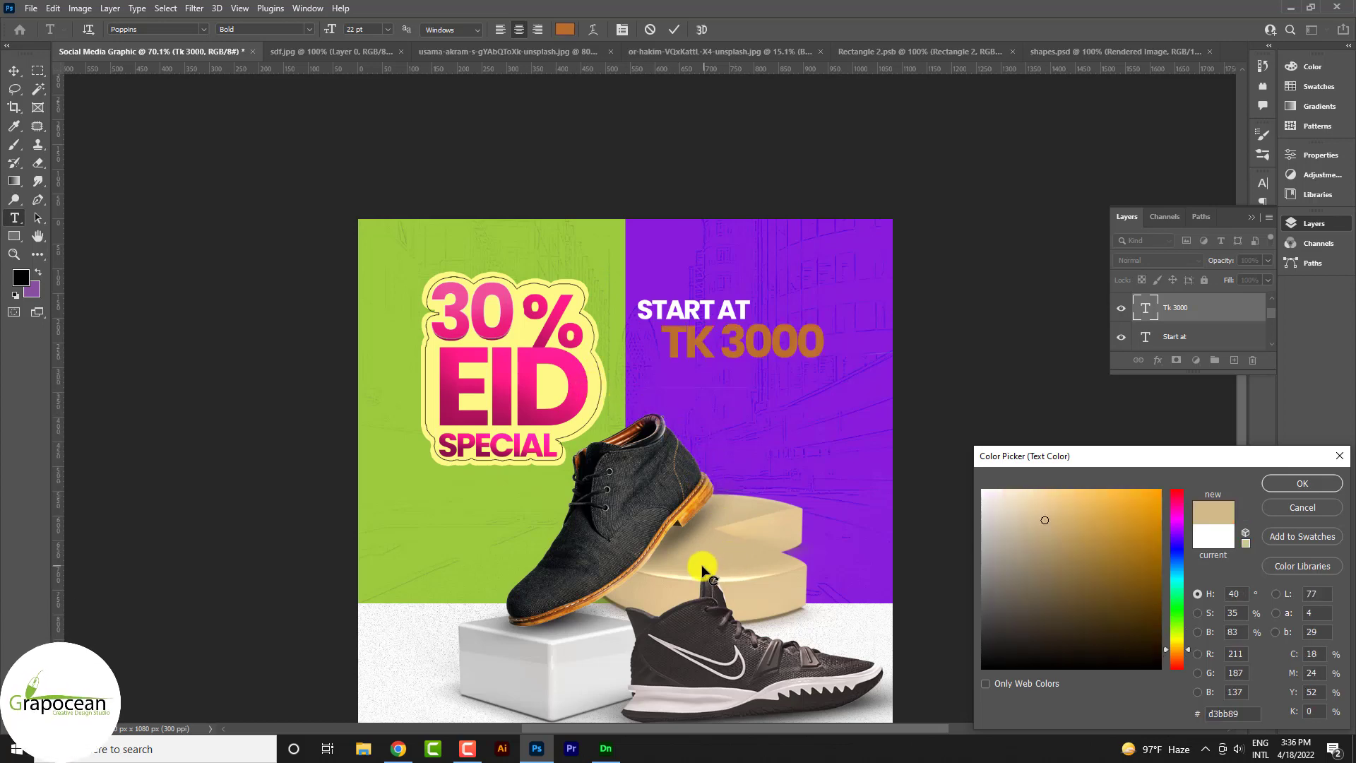
left_click(571, 413)
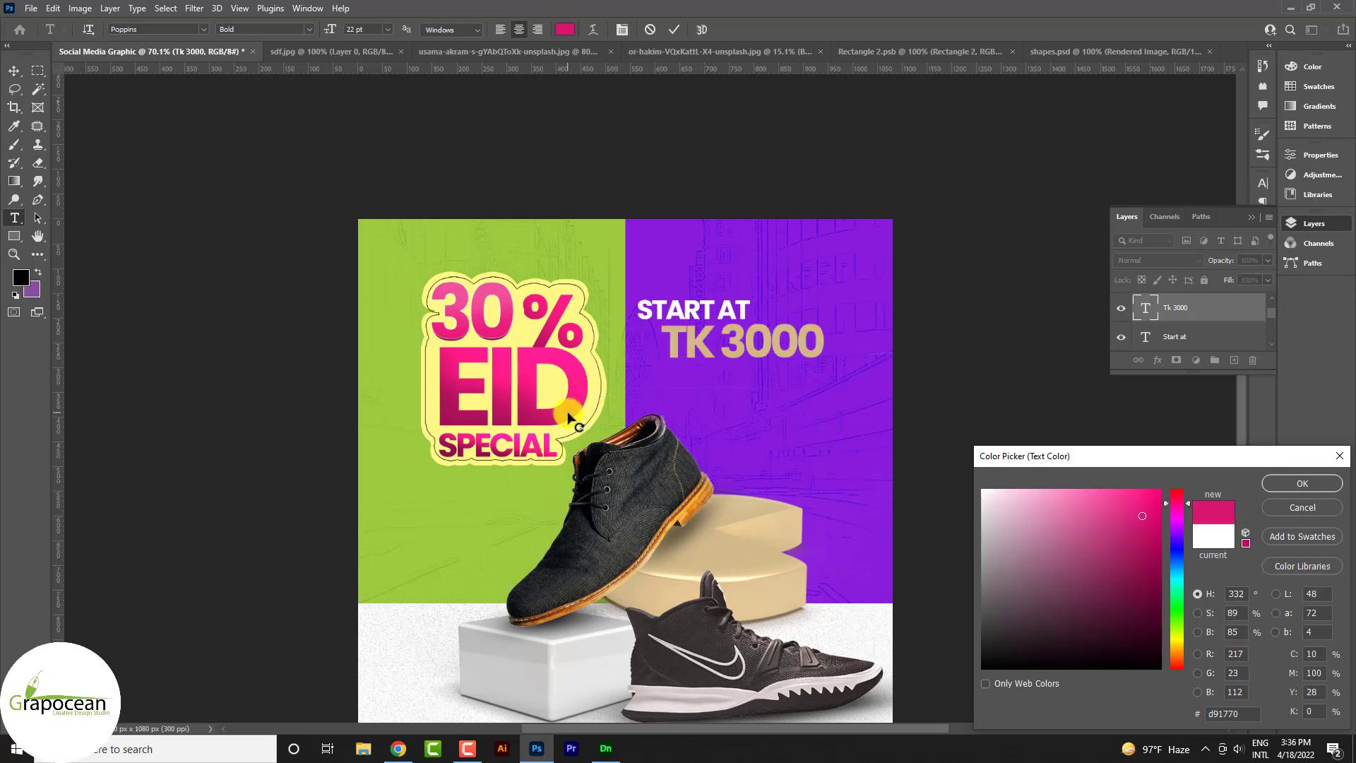
left_click(571, 319)
left_click(1303, 483)
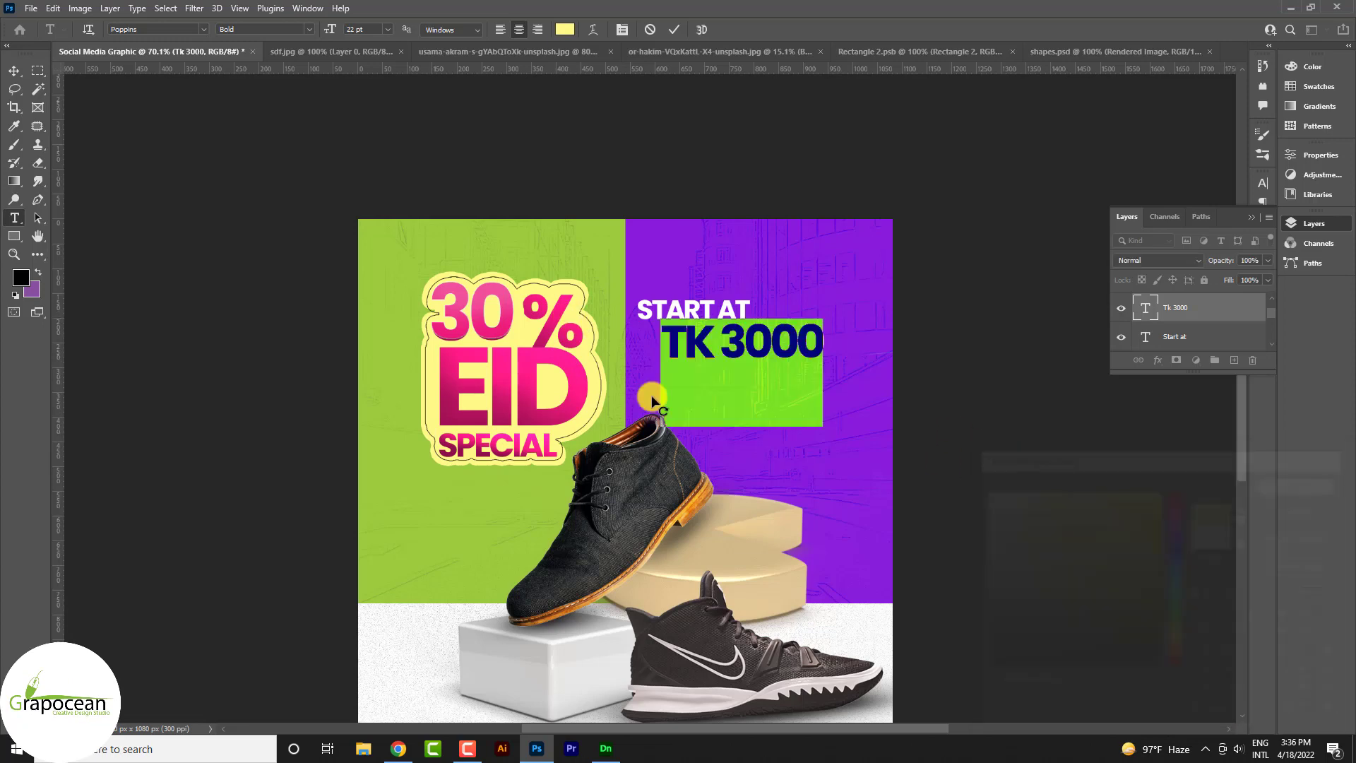
left_click(14, 71)
Add a Bevel & Emboss layer style with adjusted depth to the TK 3000 price
right_click(1233, 308)
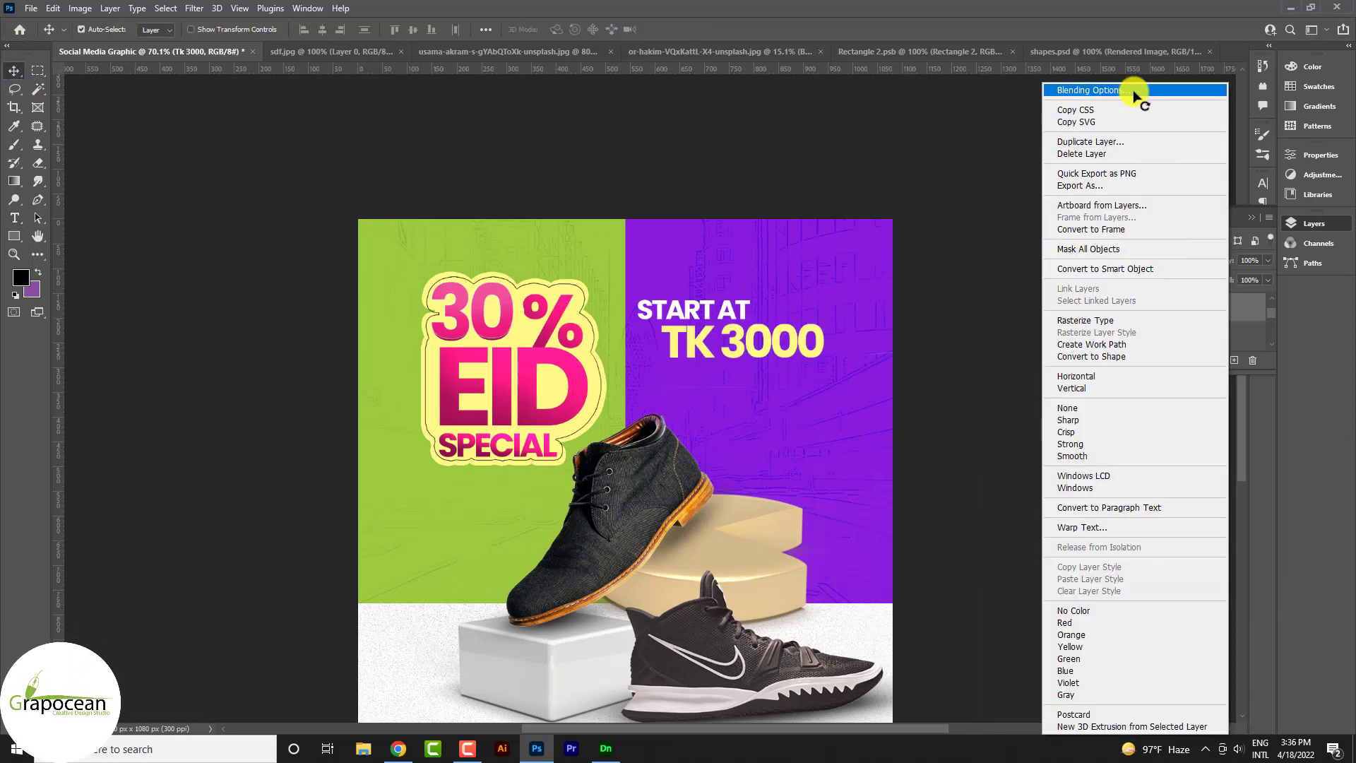
left_click(1135, 92)
left_click(869, 442)
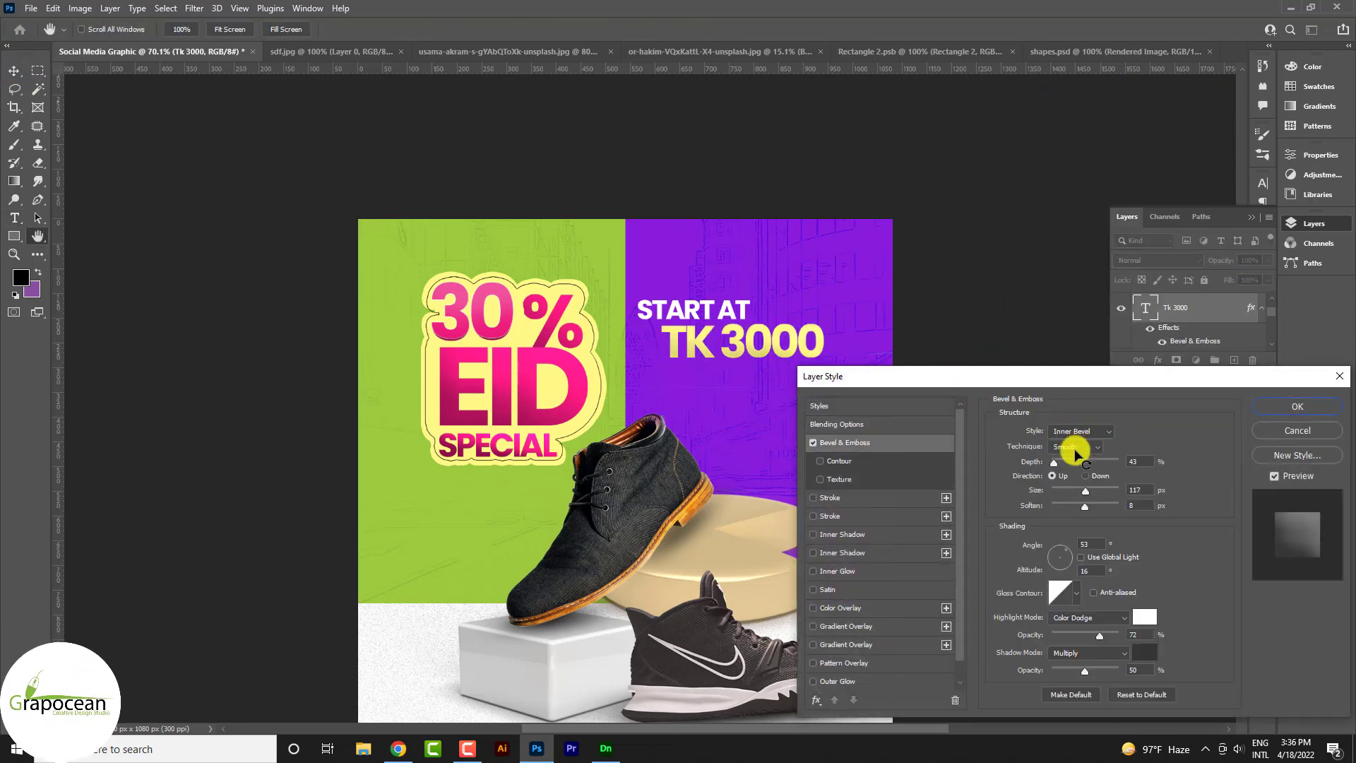
left_click_drag(1063, 464, 1060, 464)
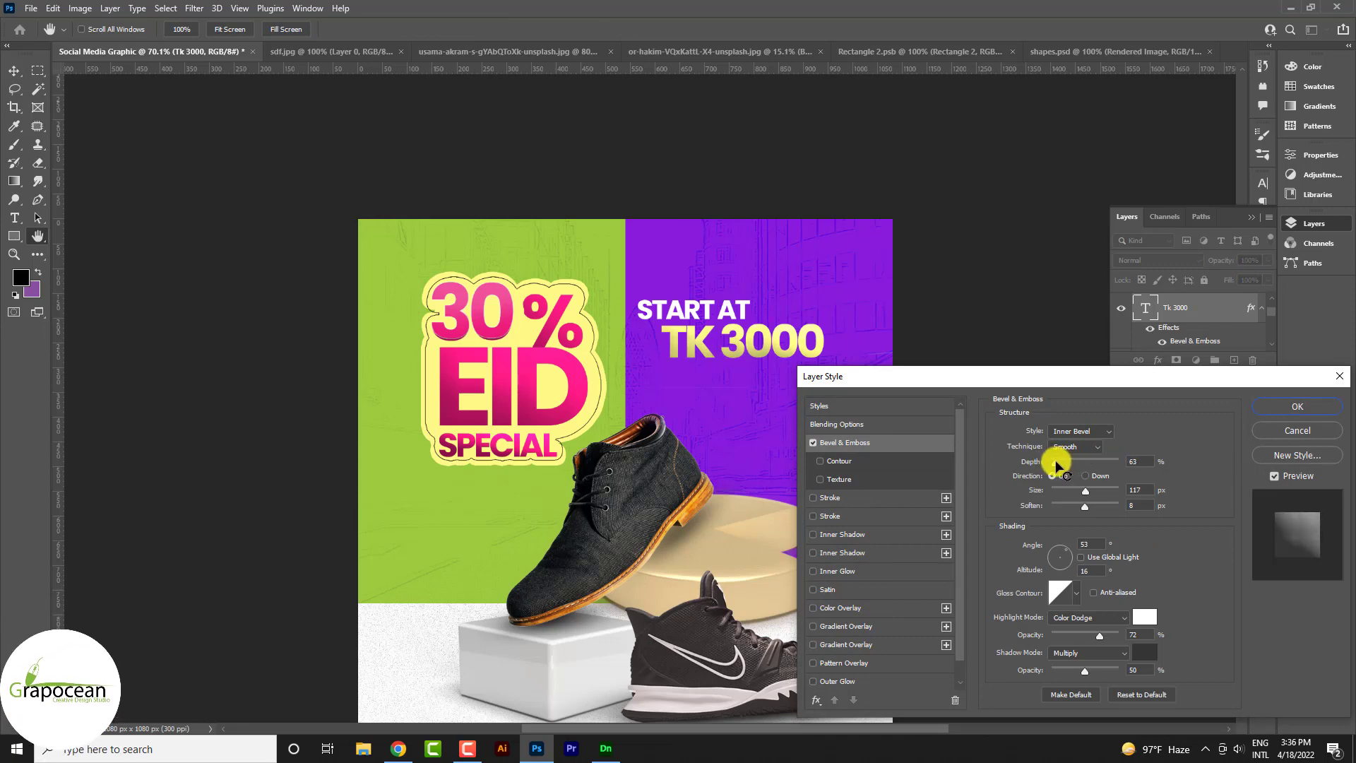
left_click(1295, 407)
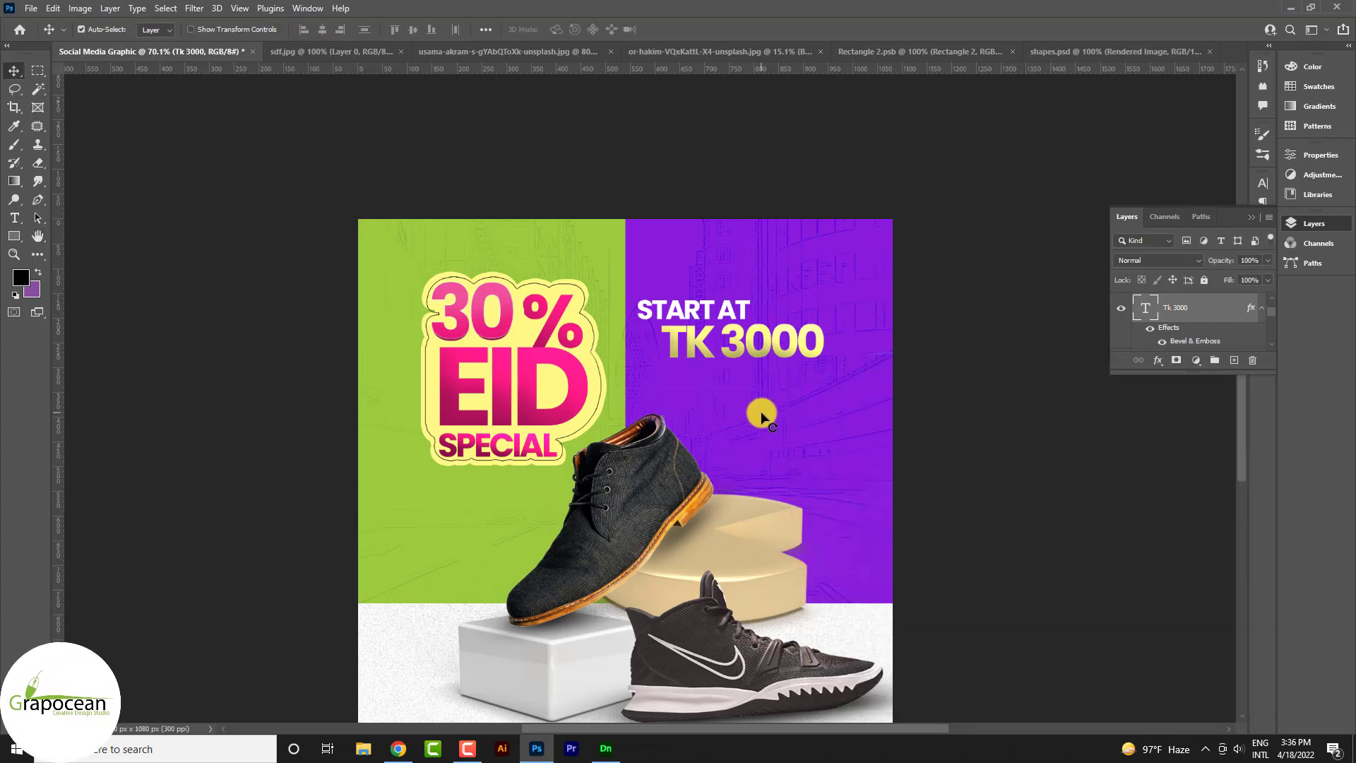
scroll(768, 443, "down", 1)
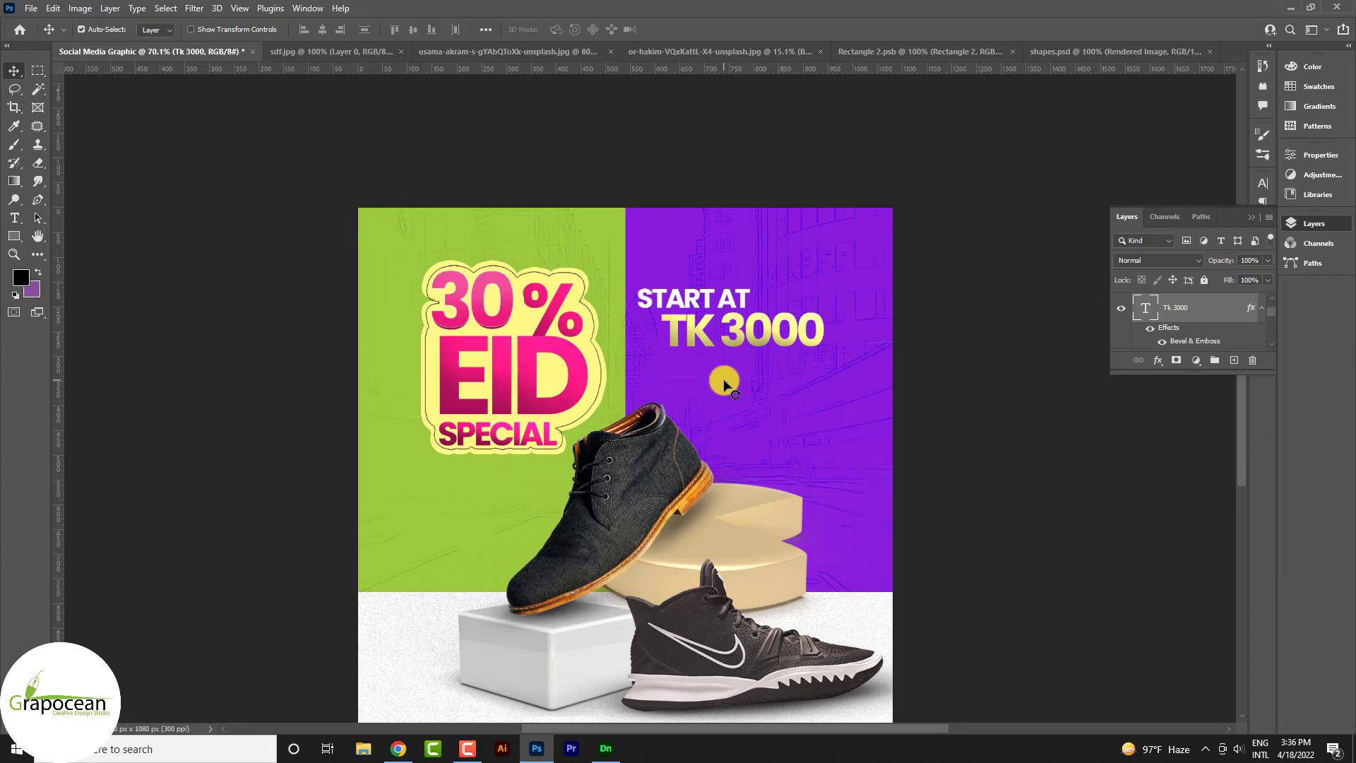
scroll(724, 385, "down", 3)
Open the black shoe icon image from the Downloads folder
left_click(32, 7)
left_click(50, 40)
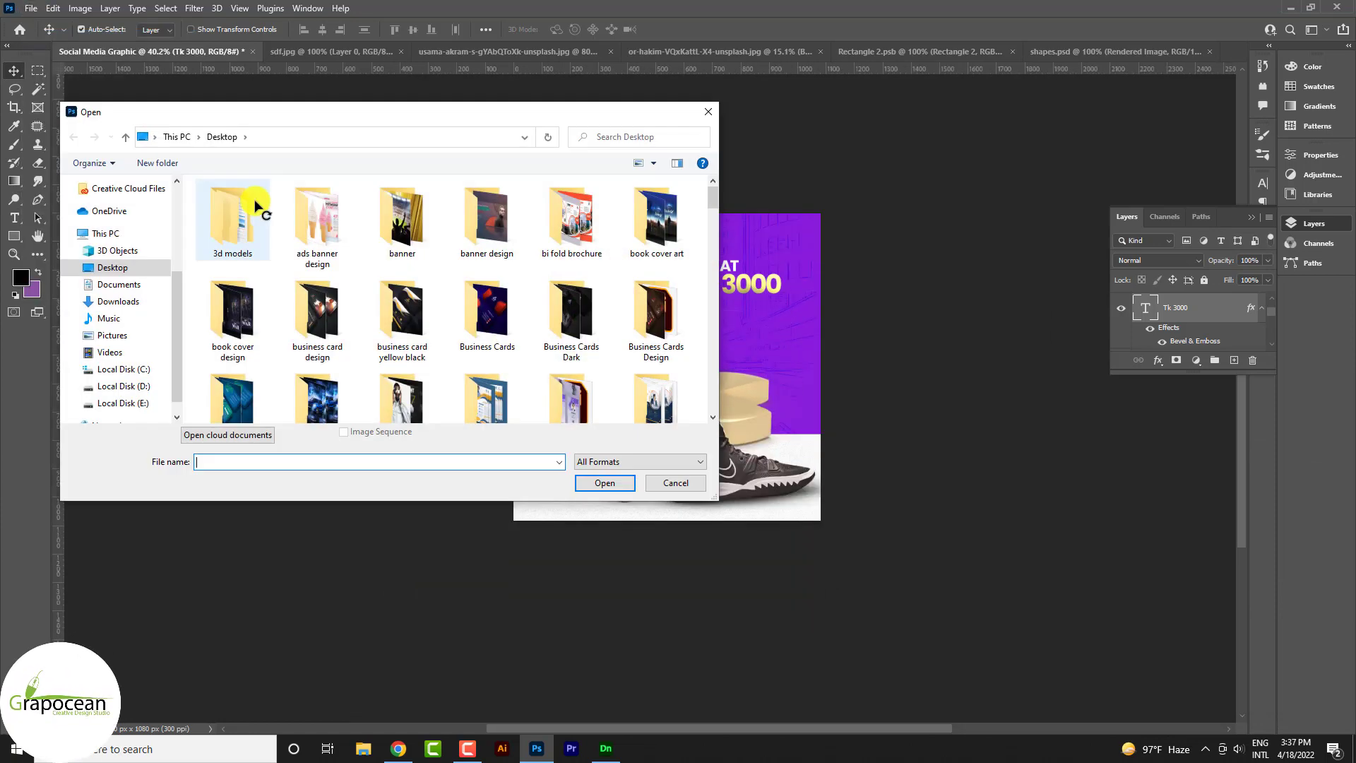
left_click(118, 301)
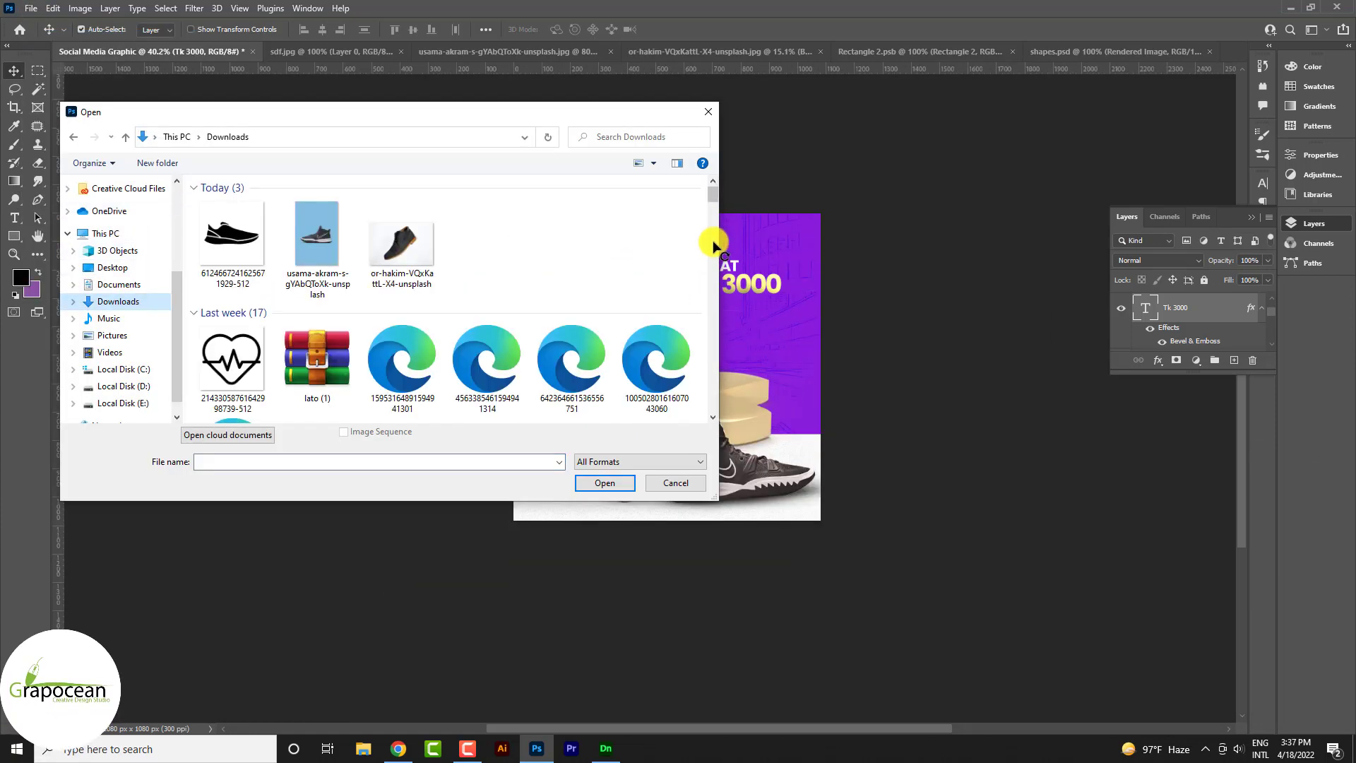
left_click(233, 240)
left_click(609, 484)
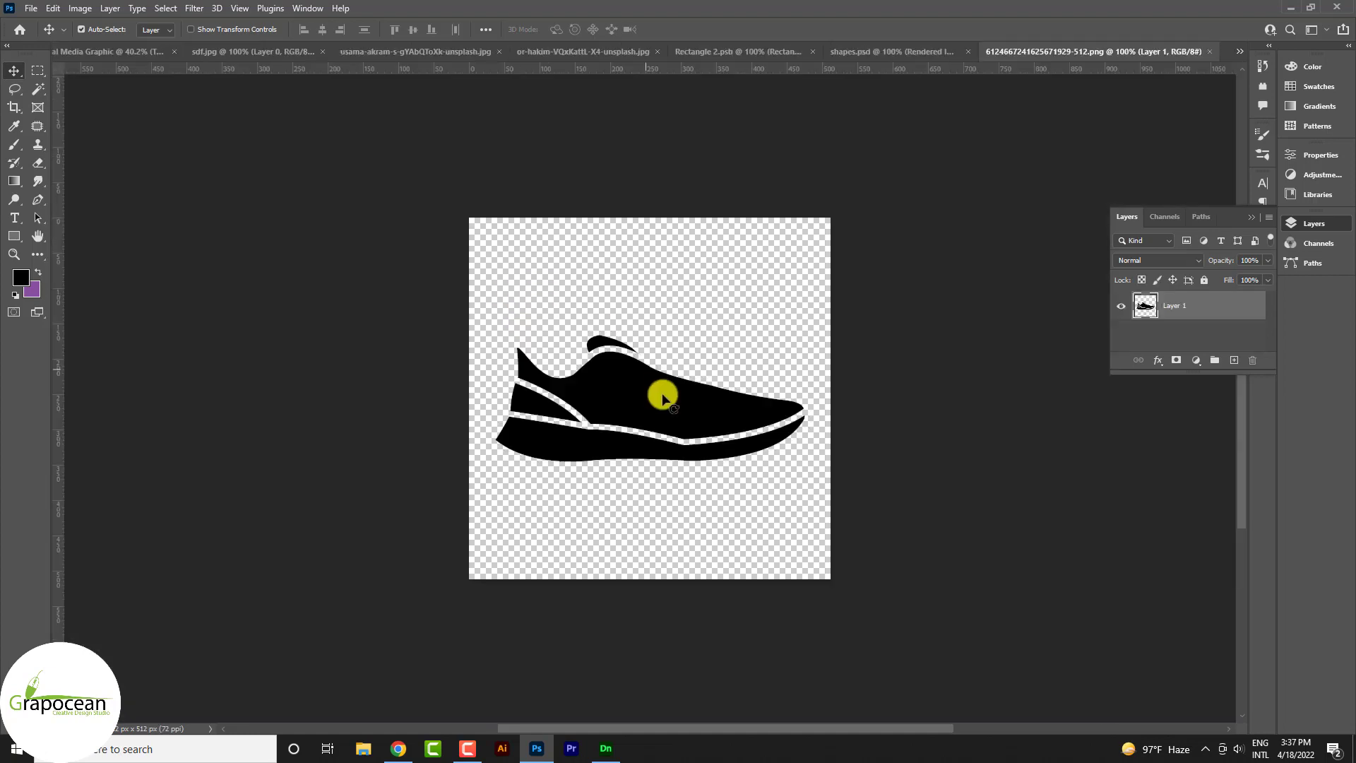
scroll(650, 387, "up", 3)
scroll(636, 441, "up", 2)
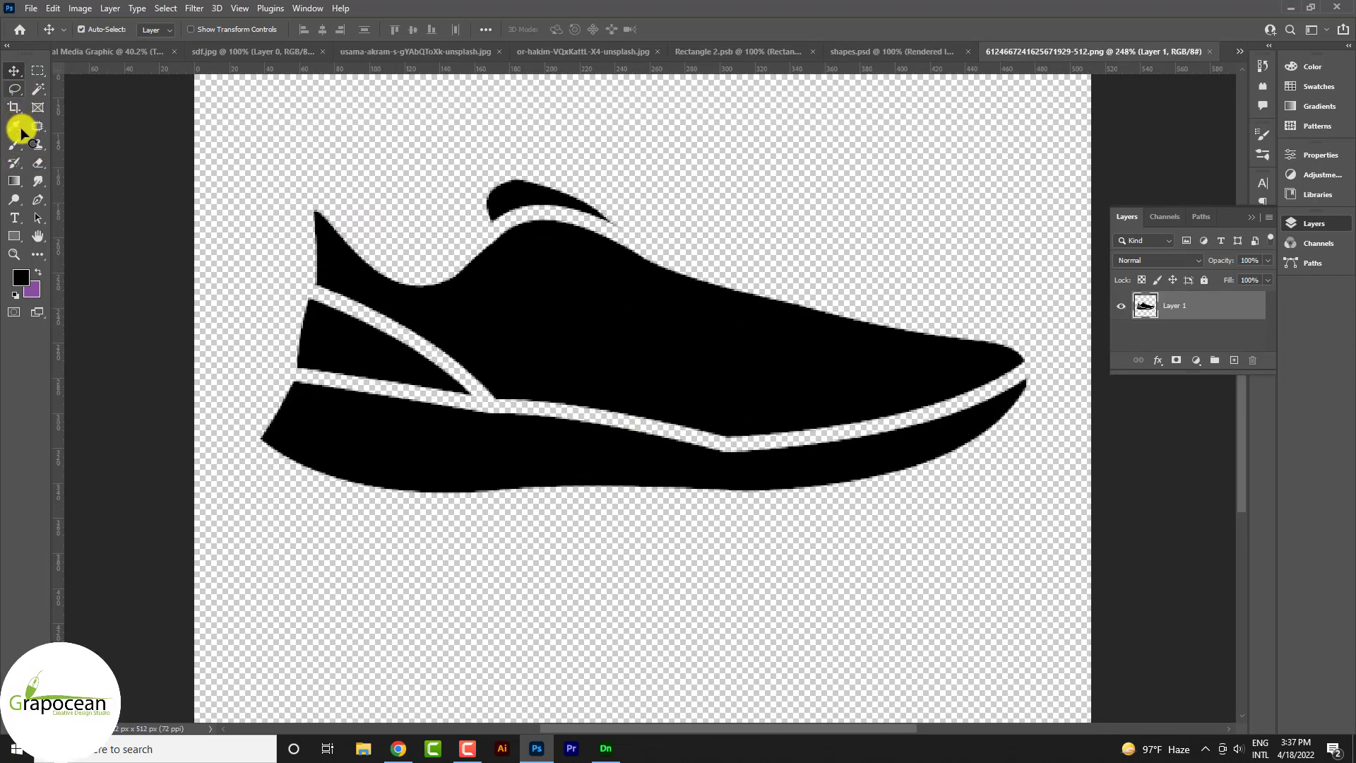
Trace the shoe's sole with a Pen path and move it onto its own layer
left_click(38, 200)
left_click(283, 374)
left_click(416, 387)
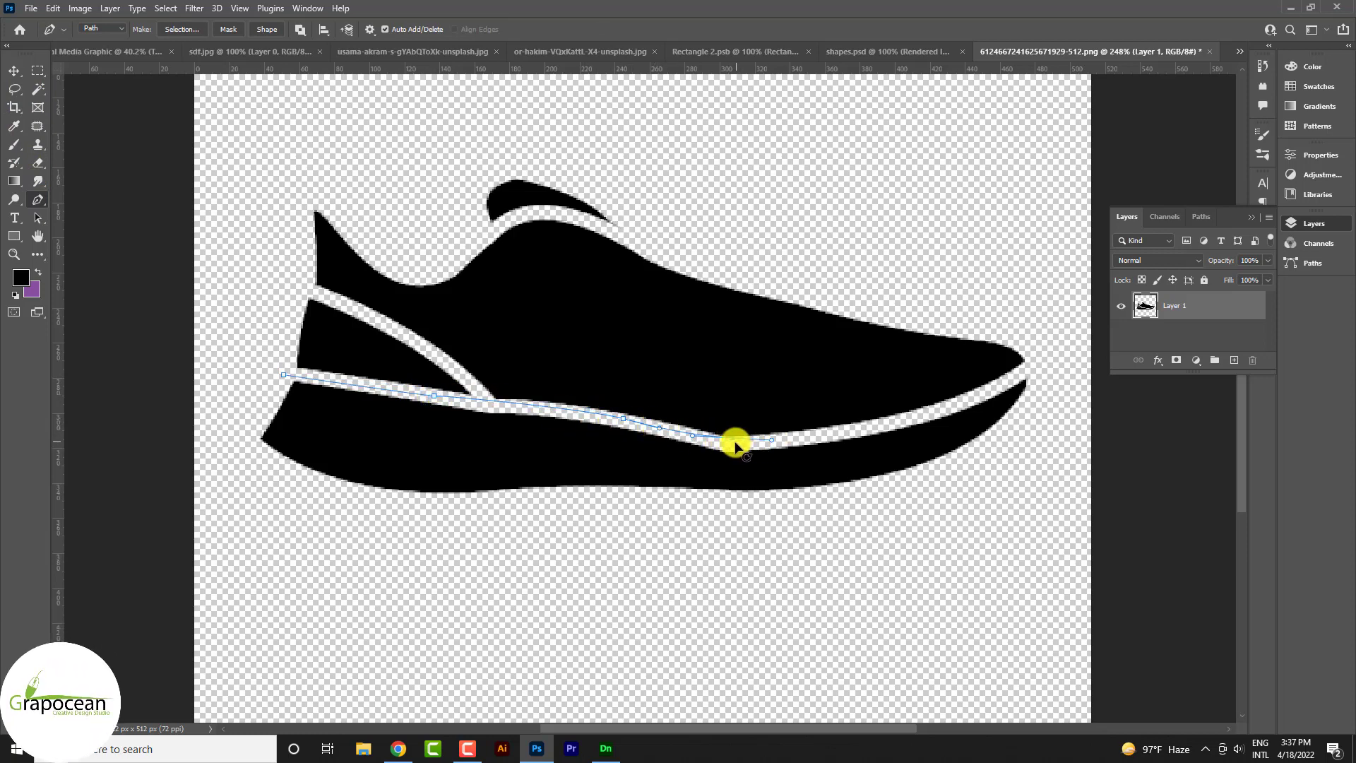
left_click_drag(734, 443, 732, 440)
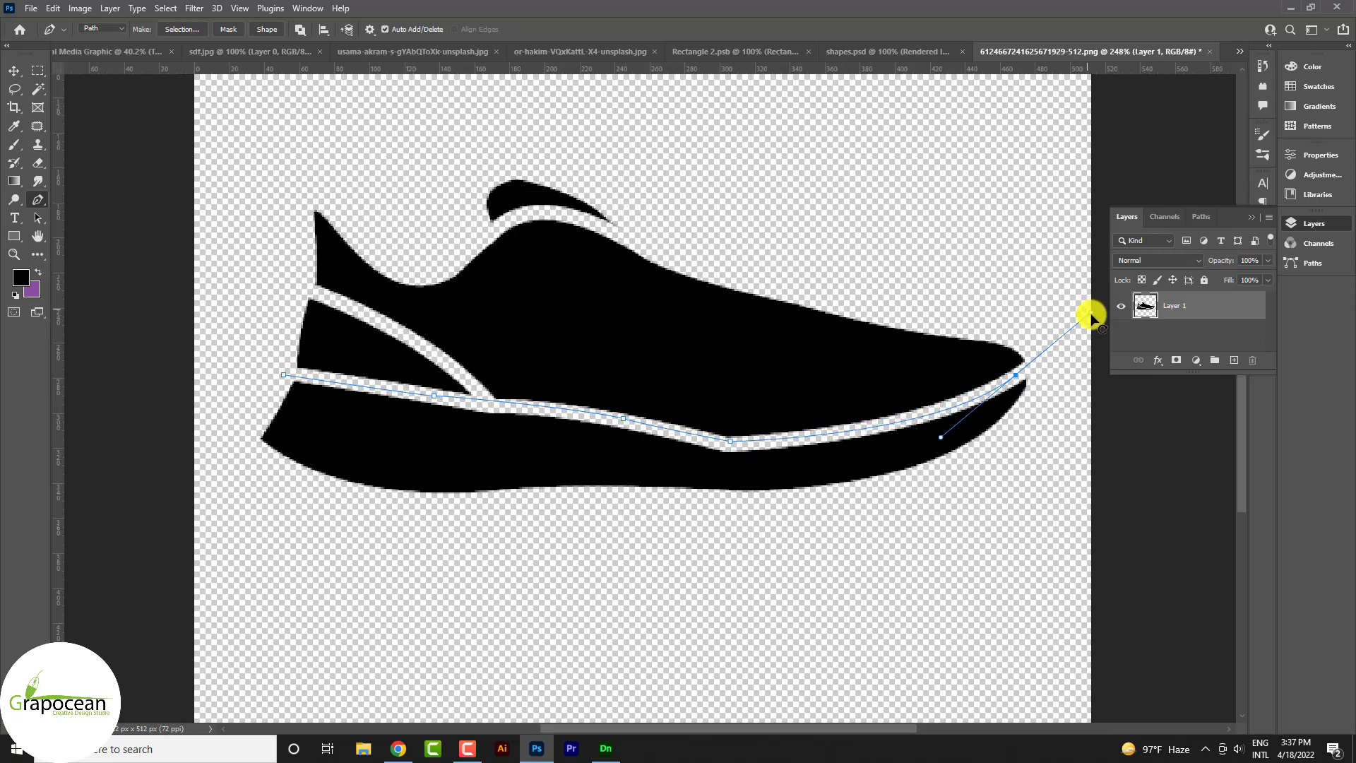
left_click(1049, 362)
left_click(1027, 486)
left_click(737, 545)
left_click_drag(486, 562, 359, 540)
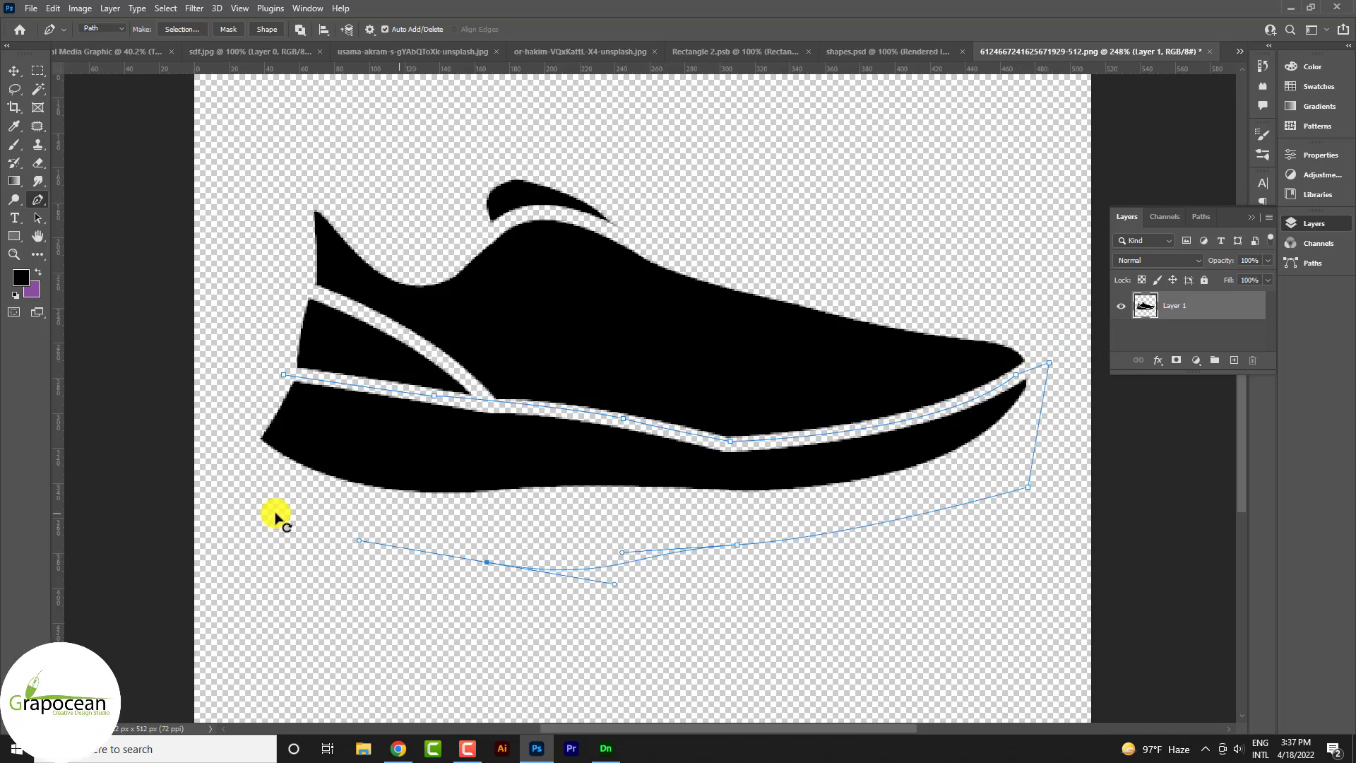
left_click(286, 379)
key("ctrl+Return")
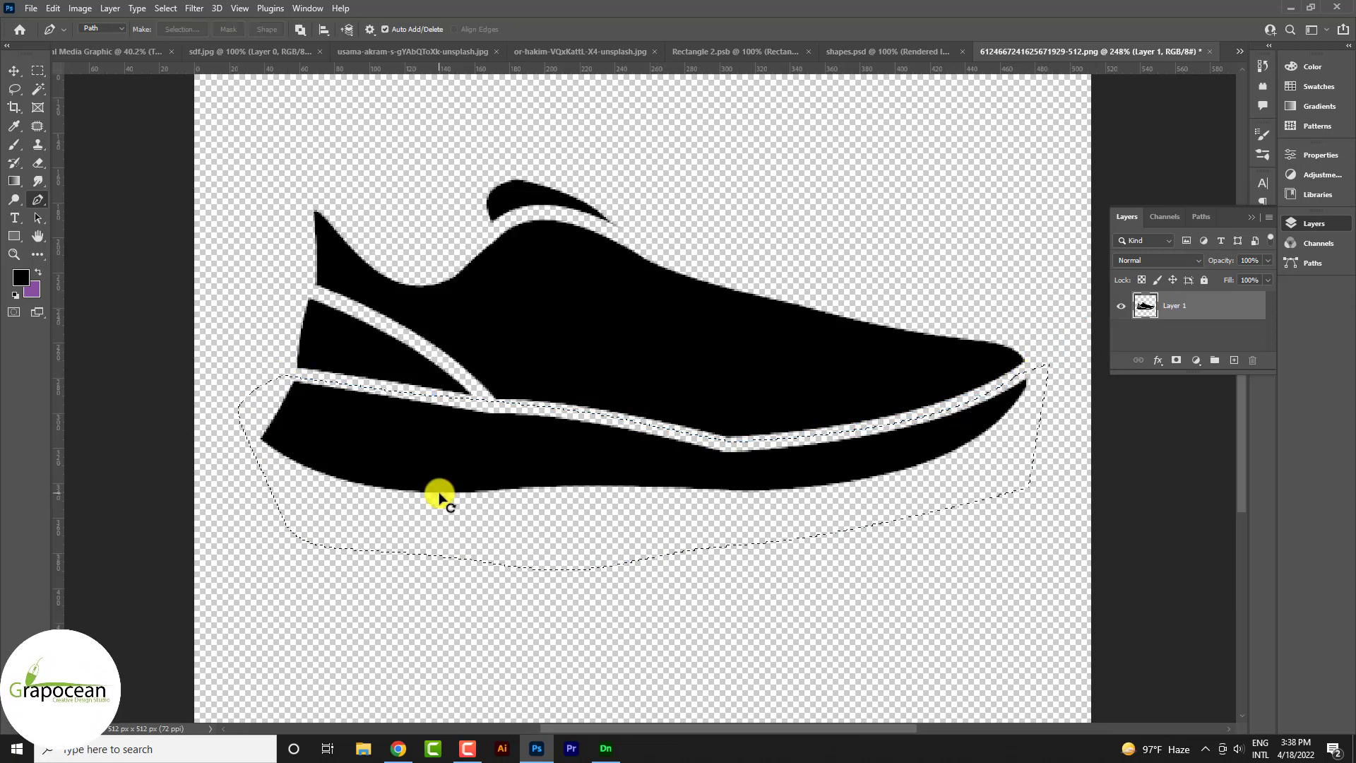
key("Delete")
key("ctrl+v")
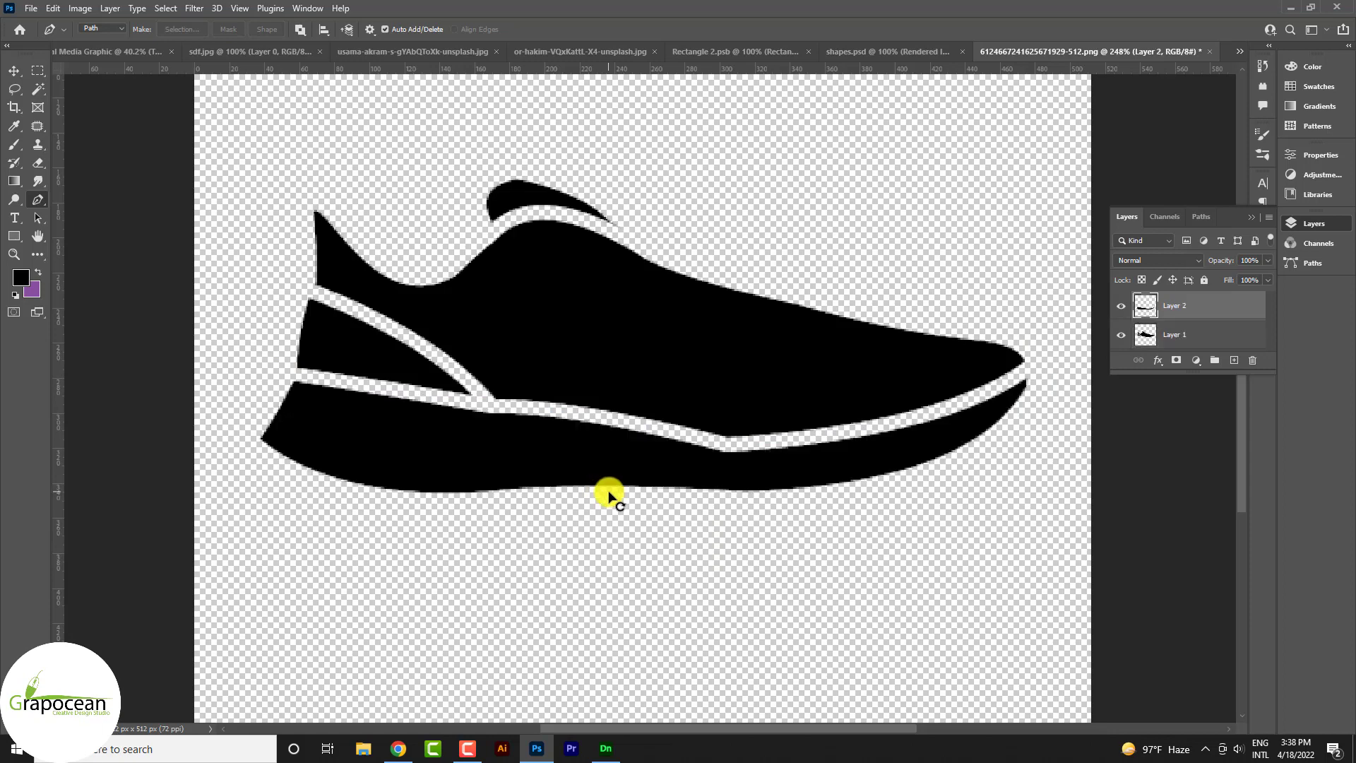
left_click(108, 48)
scroll(629, 393, "up", 2)
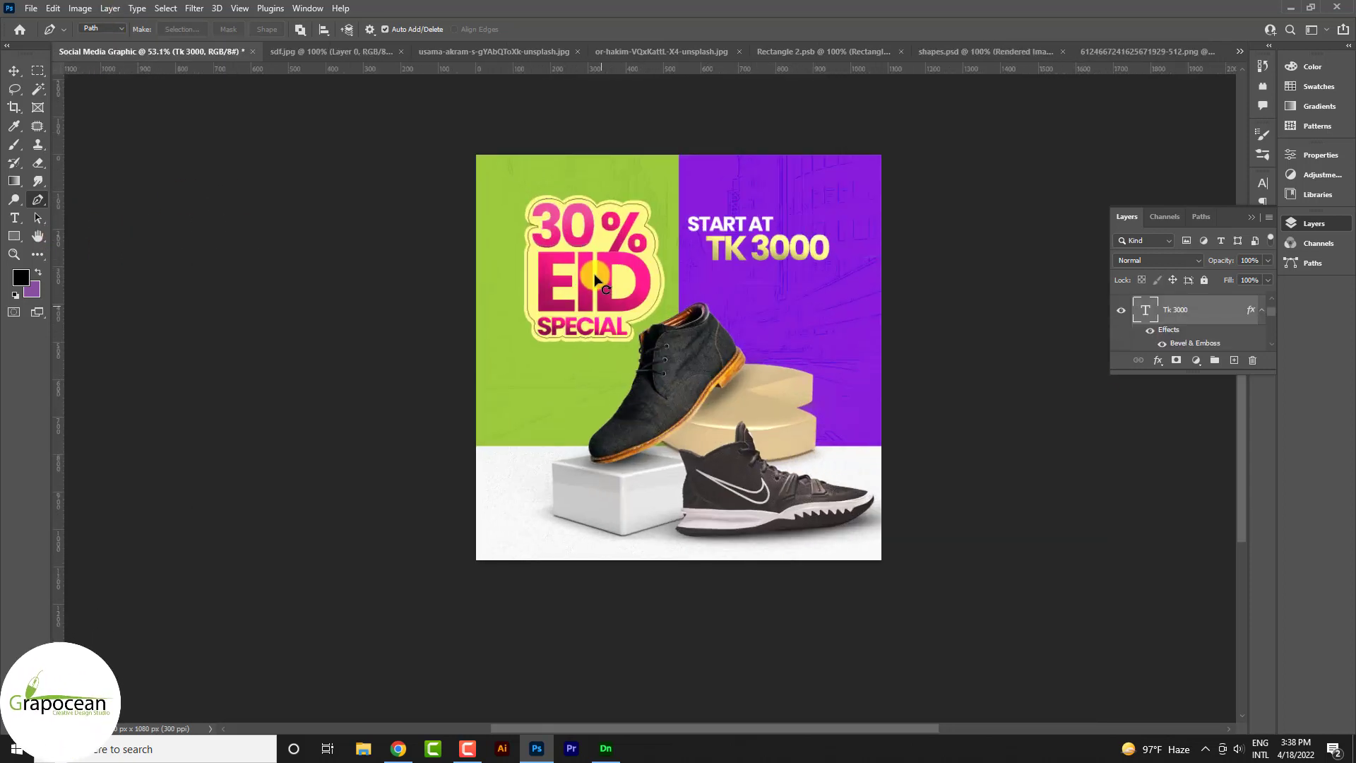
Set the foreground colour to the EID badge's pale yellow
scroll(595, 281, "up", 3)
left_click(32, 281)
left_click(494, 281)
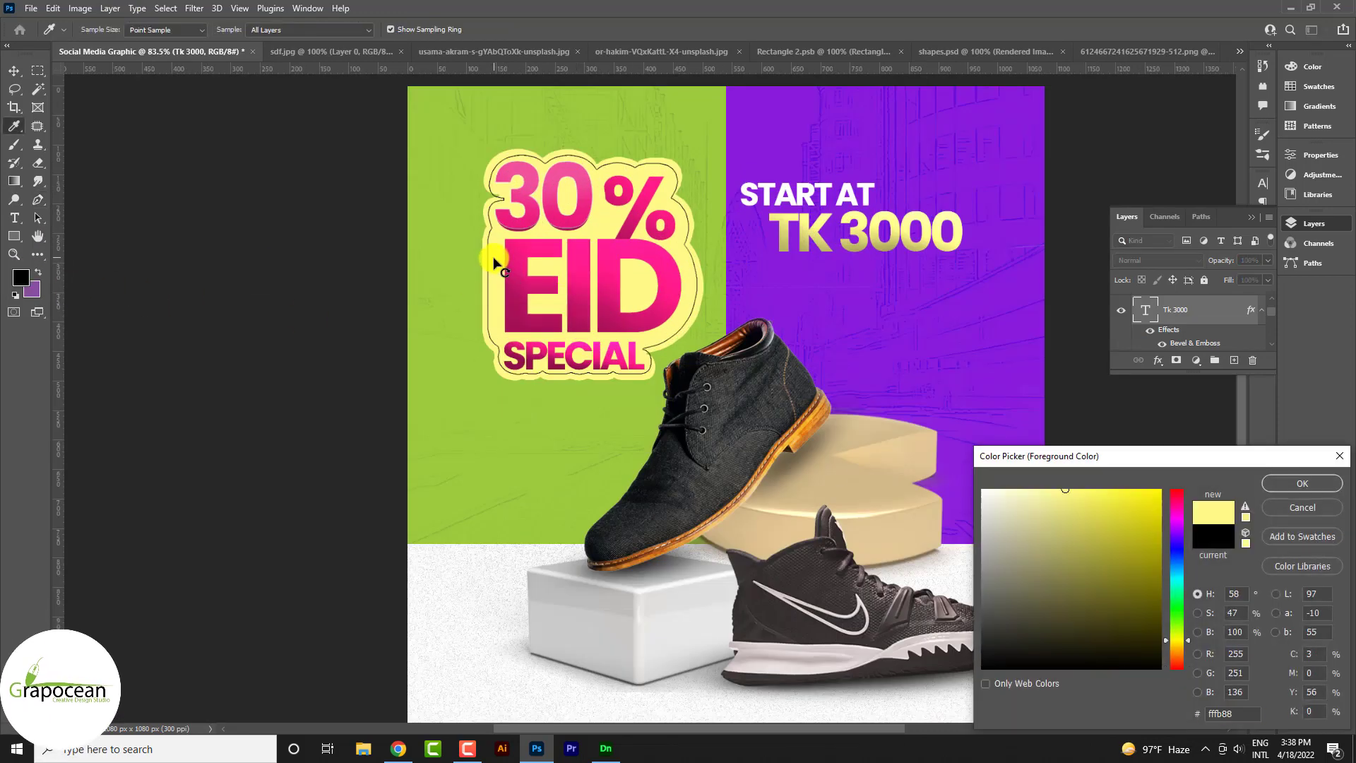
right_click(1228, 712)
left_click(1204, 579)
left_click(1302, 483)
Give the shoe's sole layer a pale yellow Color Overlay
key("p")
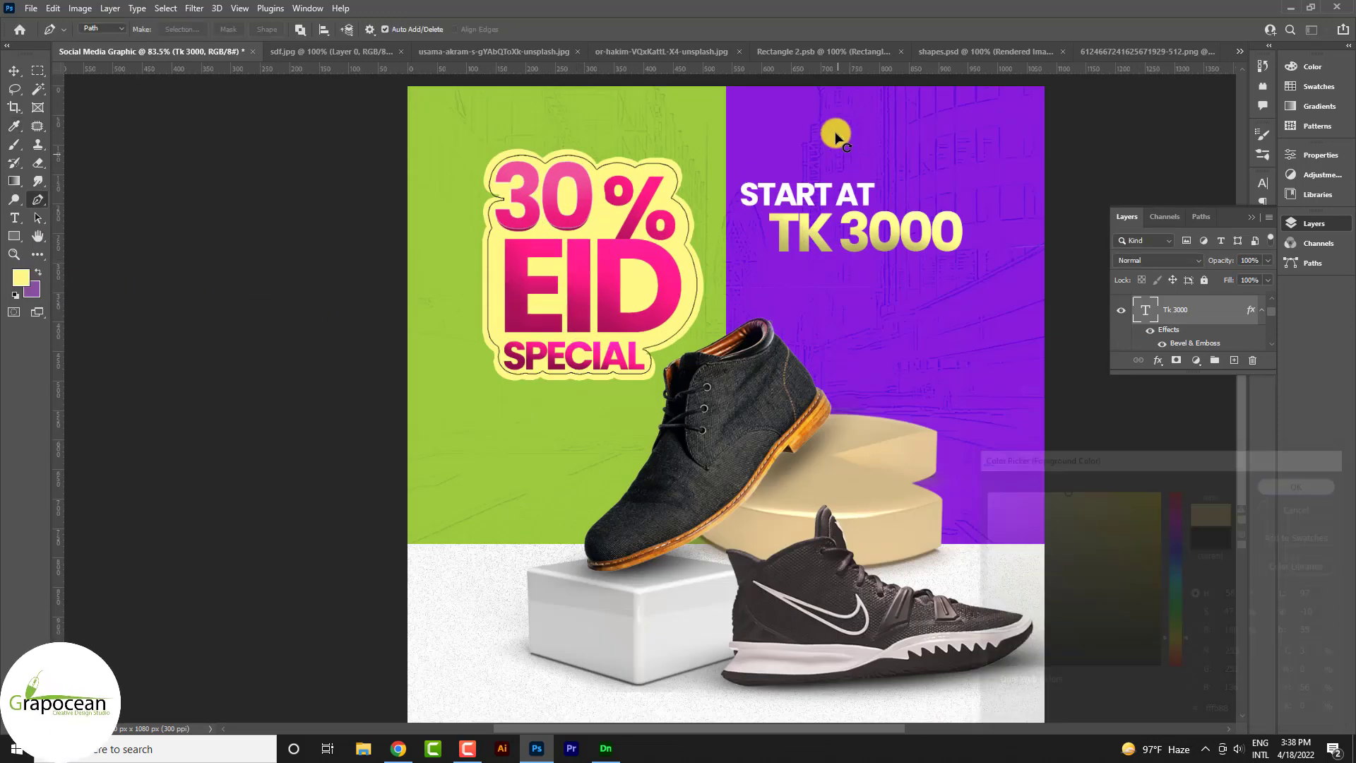
left_click(1111, 53)
right_click(1213, 308)
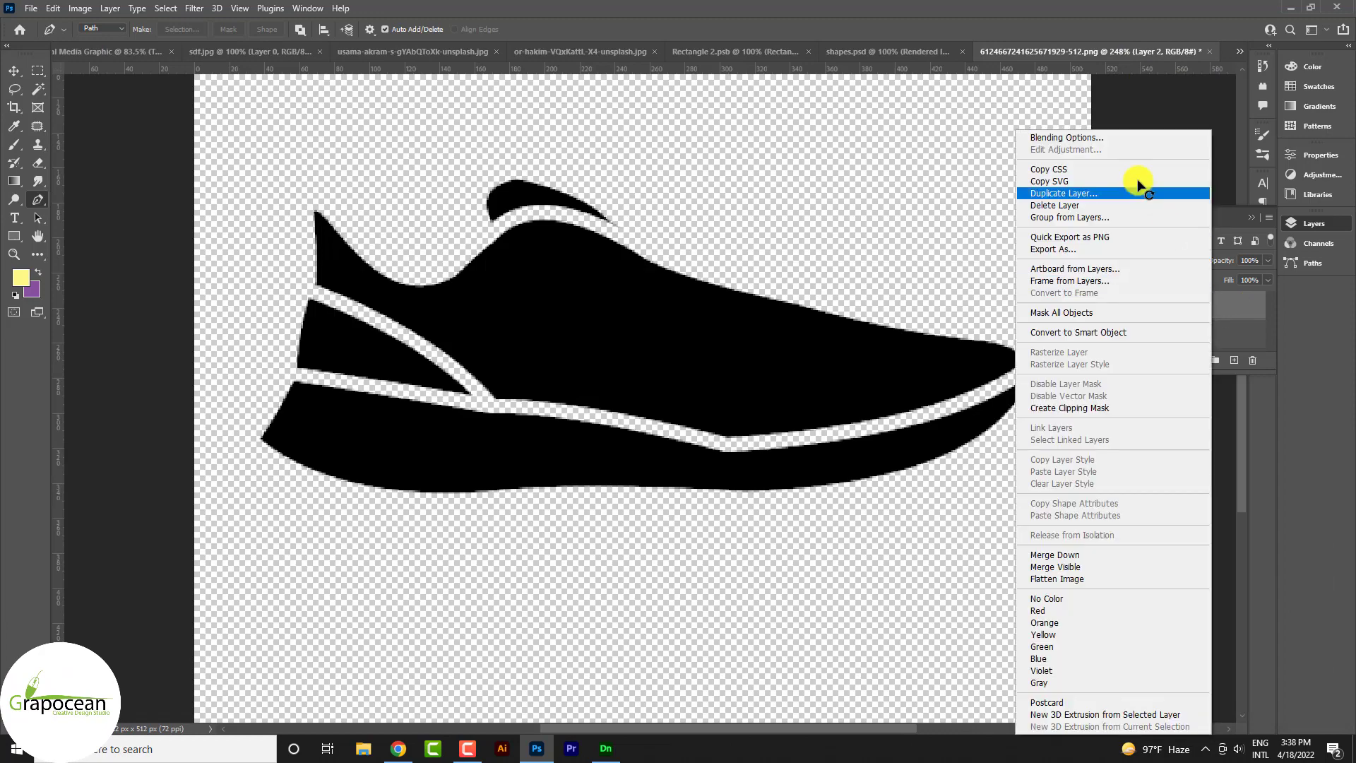
left_click(1089, 139)
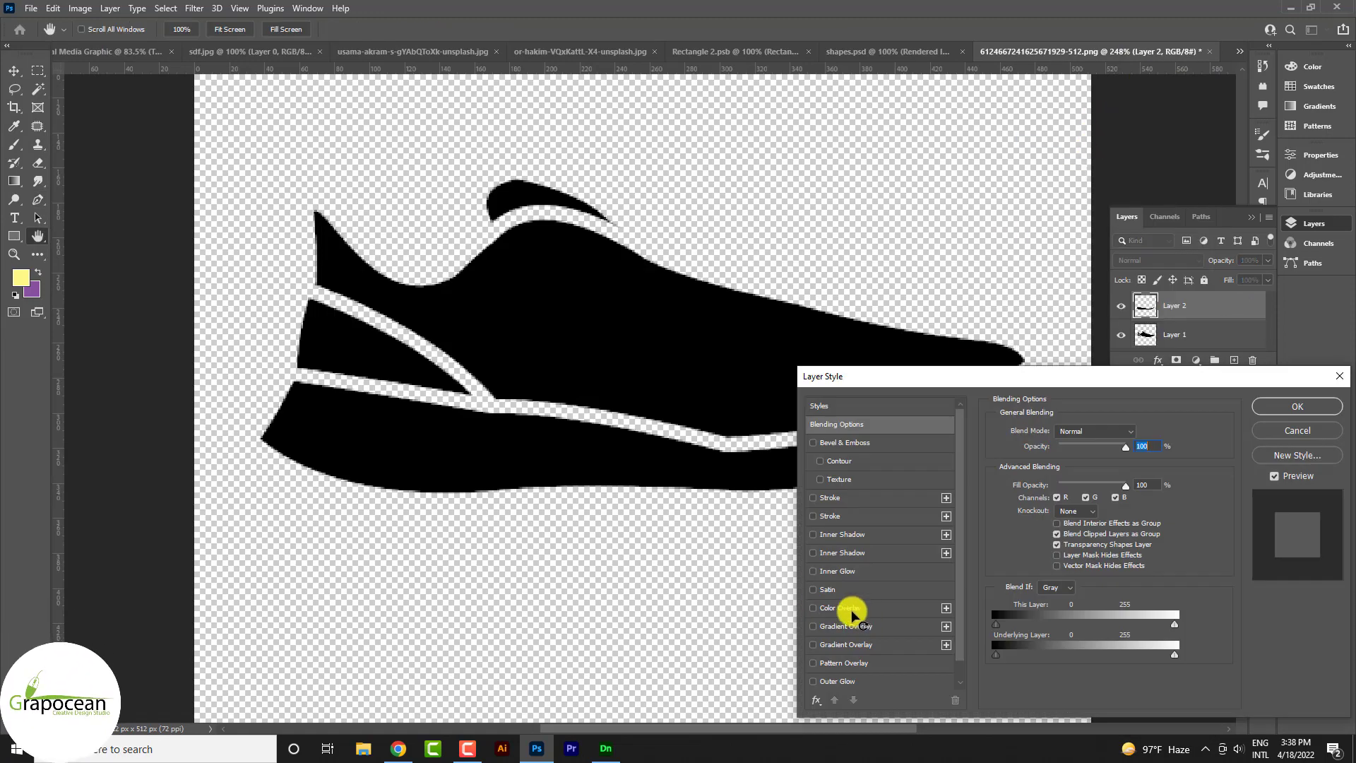
left_click(847, 608)
left_click(1128, 433)
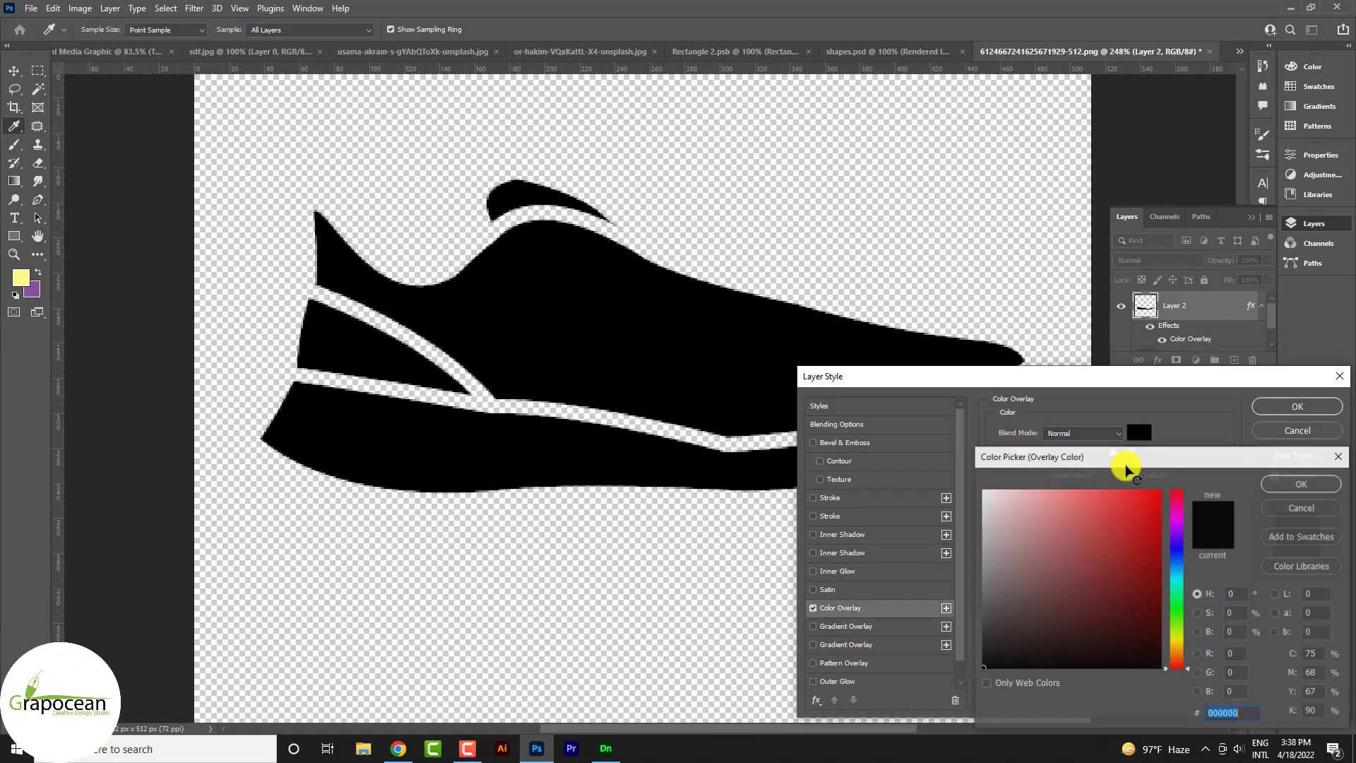
left_click(1308, 477)
left_click(1318, 409)
Give the shoe's upper layer a purple #891ddc Color Overlay
key("p")
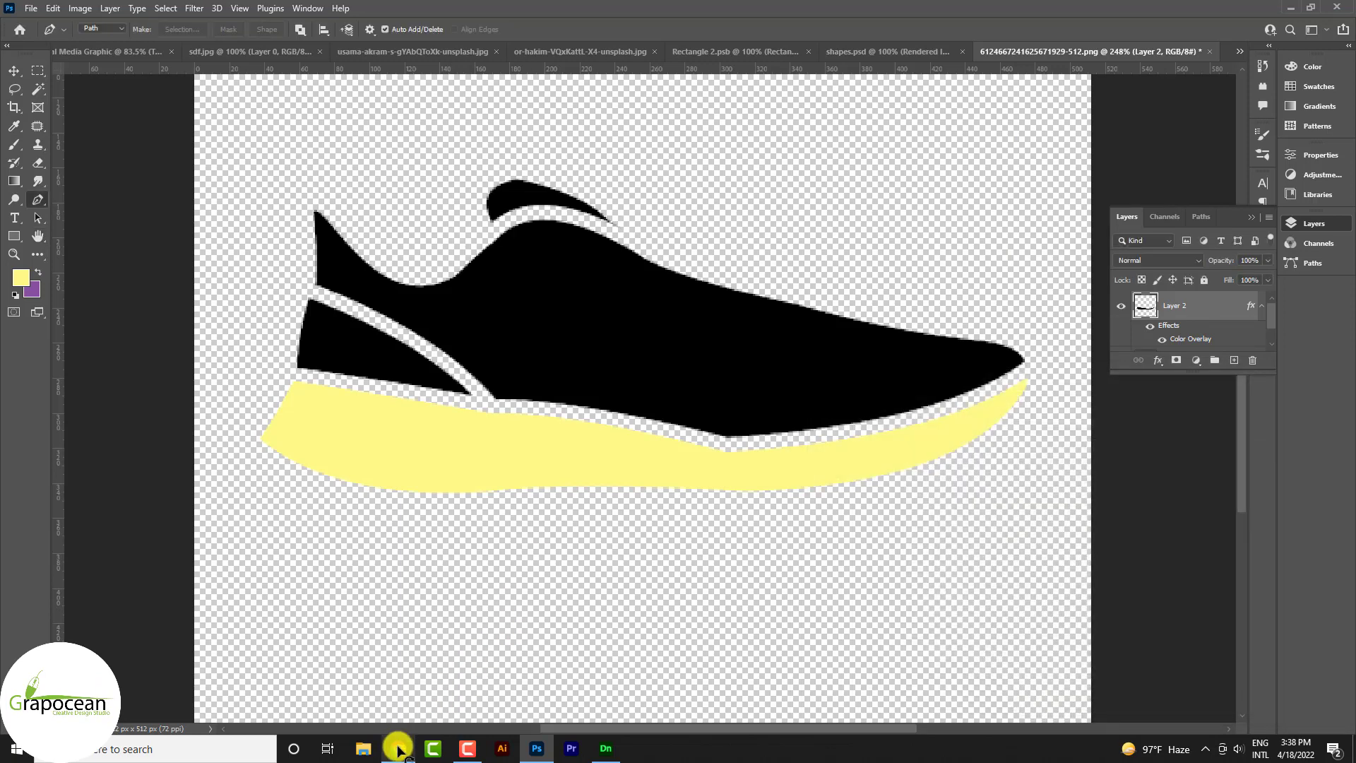
scroll(1189, 330, "down", 1)
right_click(1189, 330)
left_click(1091, 139)
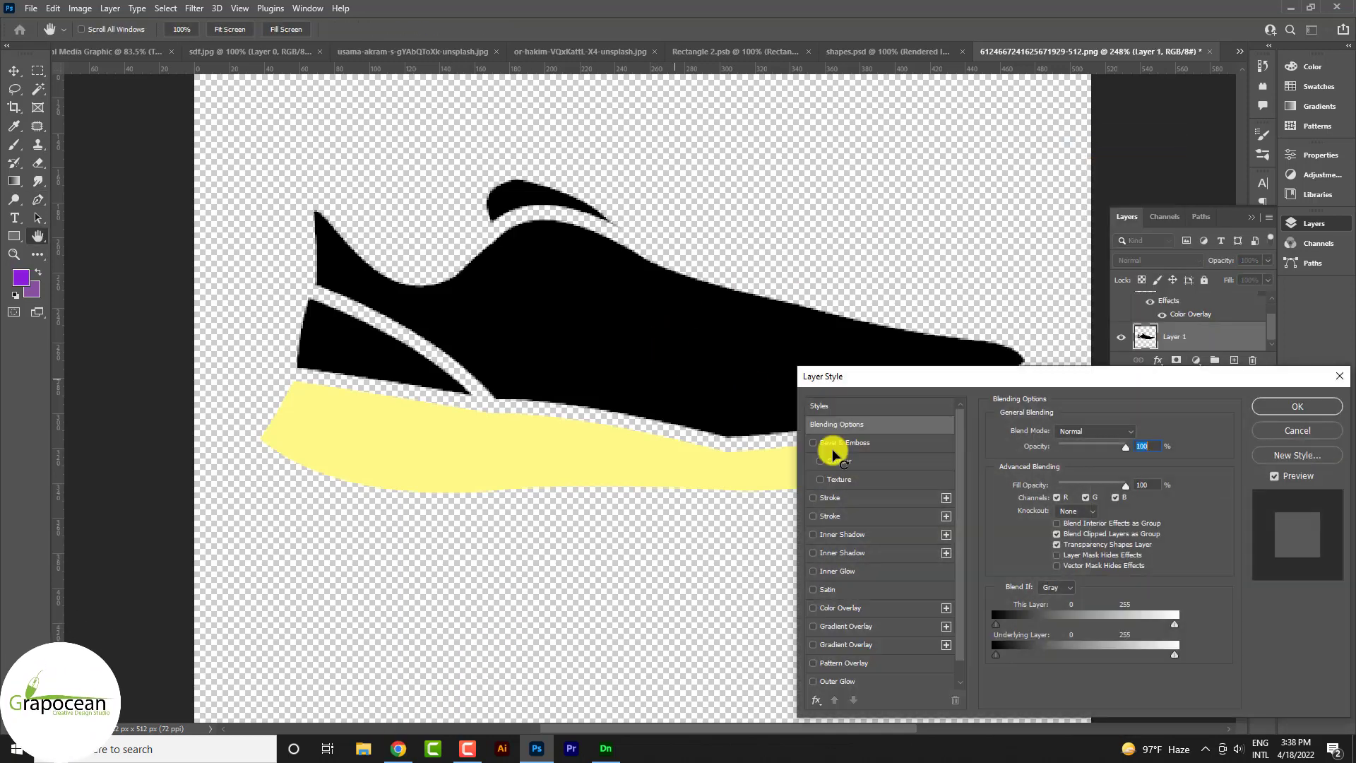
left_click(837, 498)
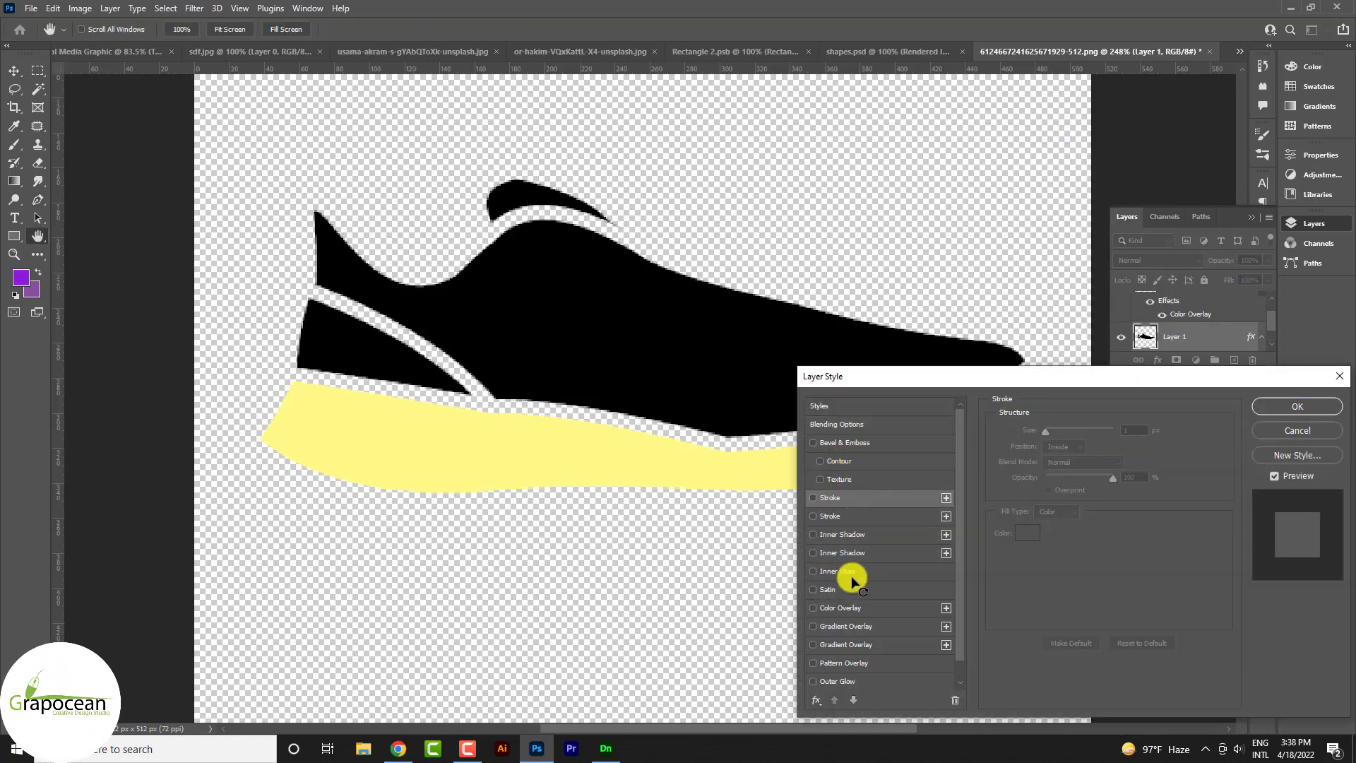
left_click(841, 607)
left_click(1139, 432)
type("891ddc")
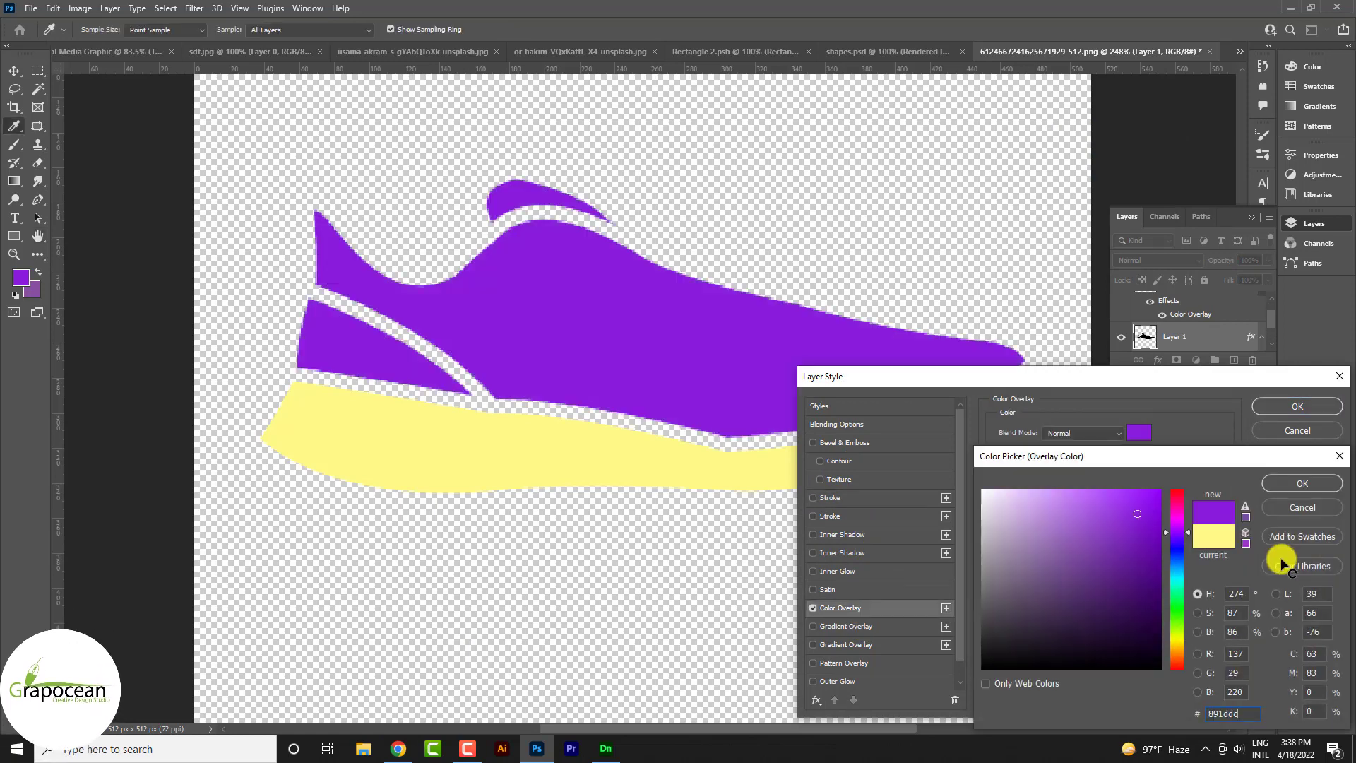
left_click(1301, 483)
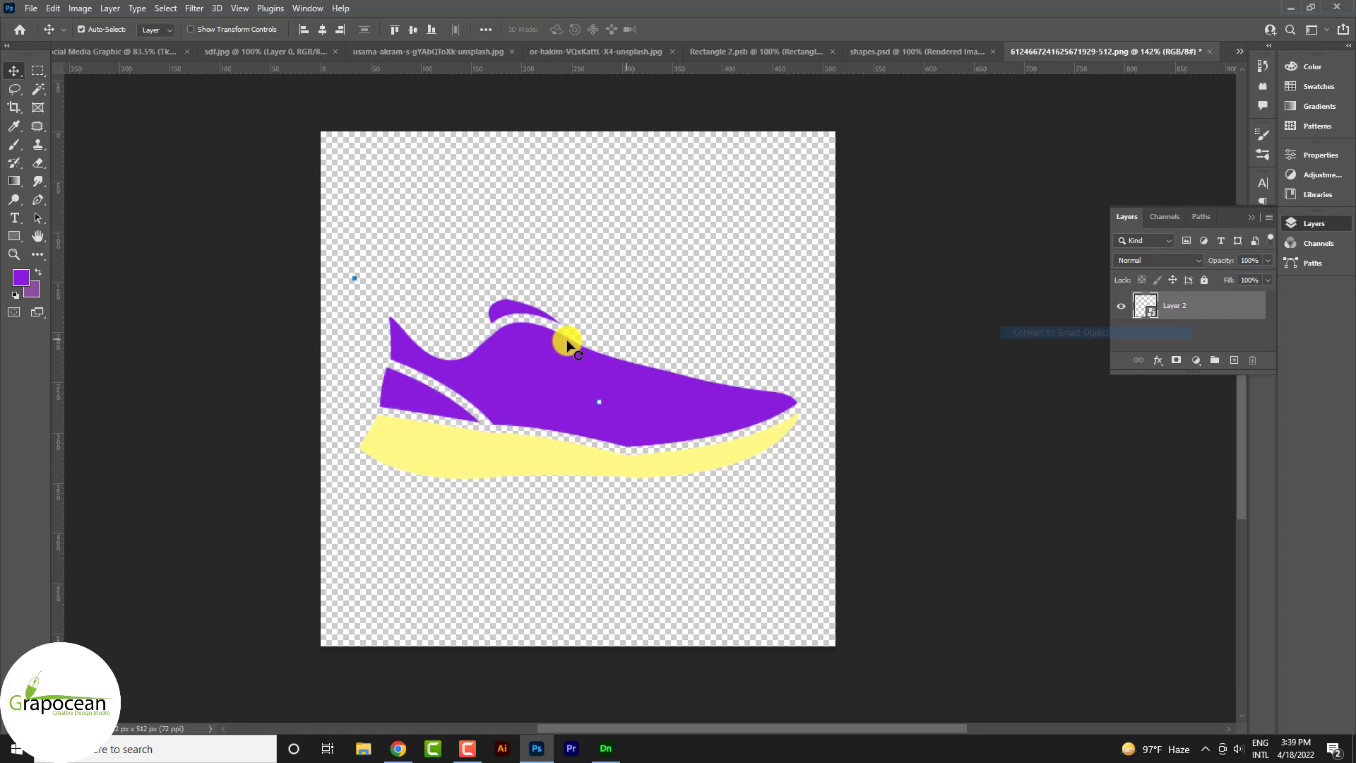
left_click_drag(567, 346, 113, 55)
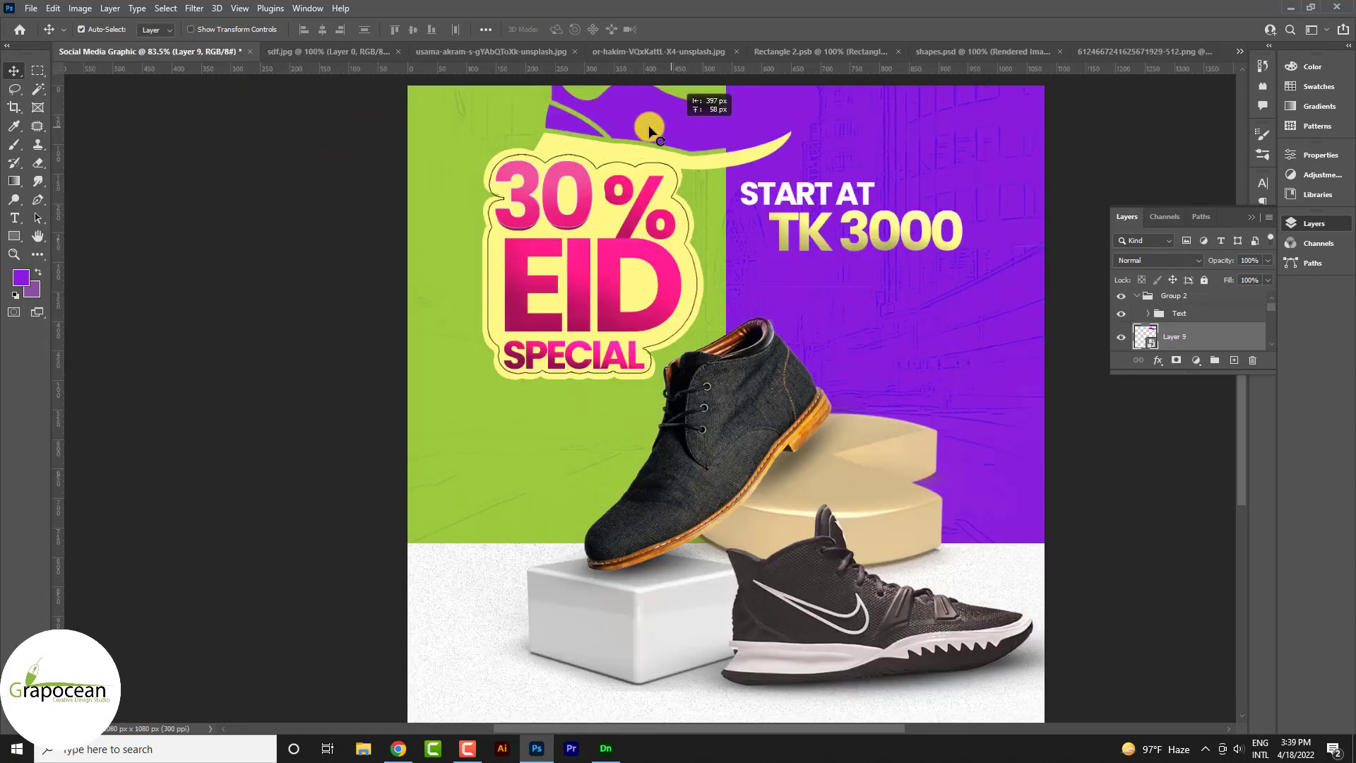
Drop the shoe into the poster, scale it small, and place it top-left
left_click_drag(834, 163, 596, 131)
key("ctrl+t")
scroll(692, 303, "up", 3)
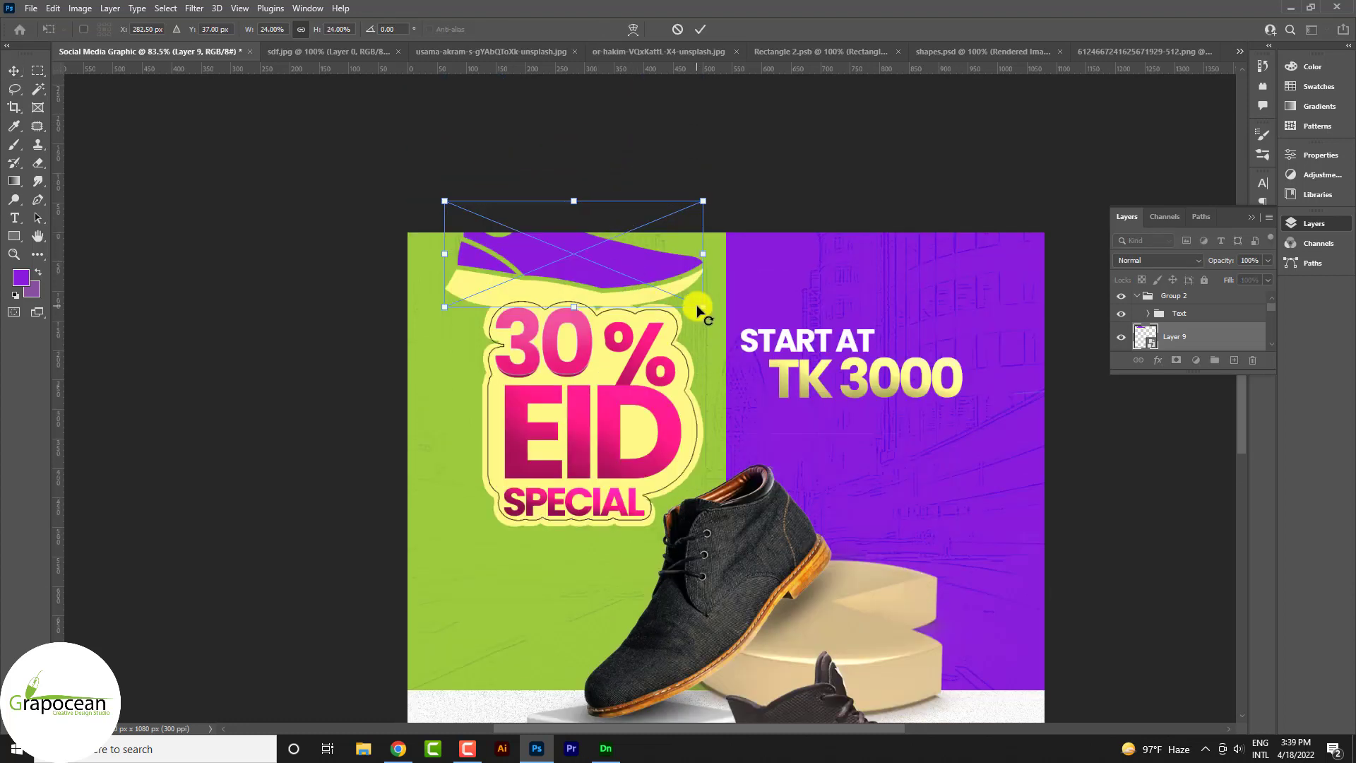
left_click_drag(651, 309, 601, 308)
scroll(560, 289, "up", 3)
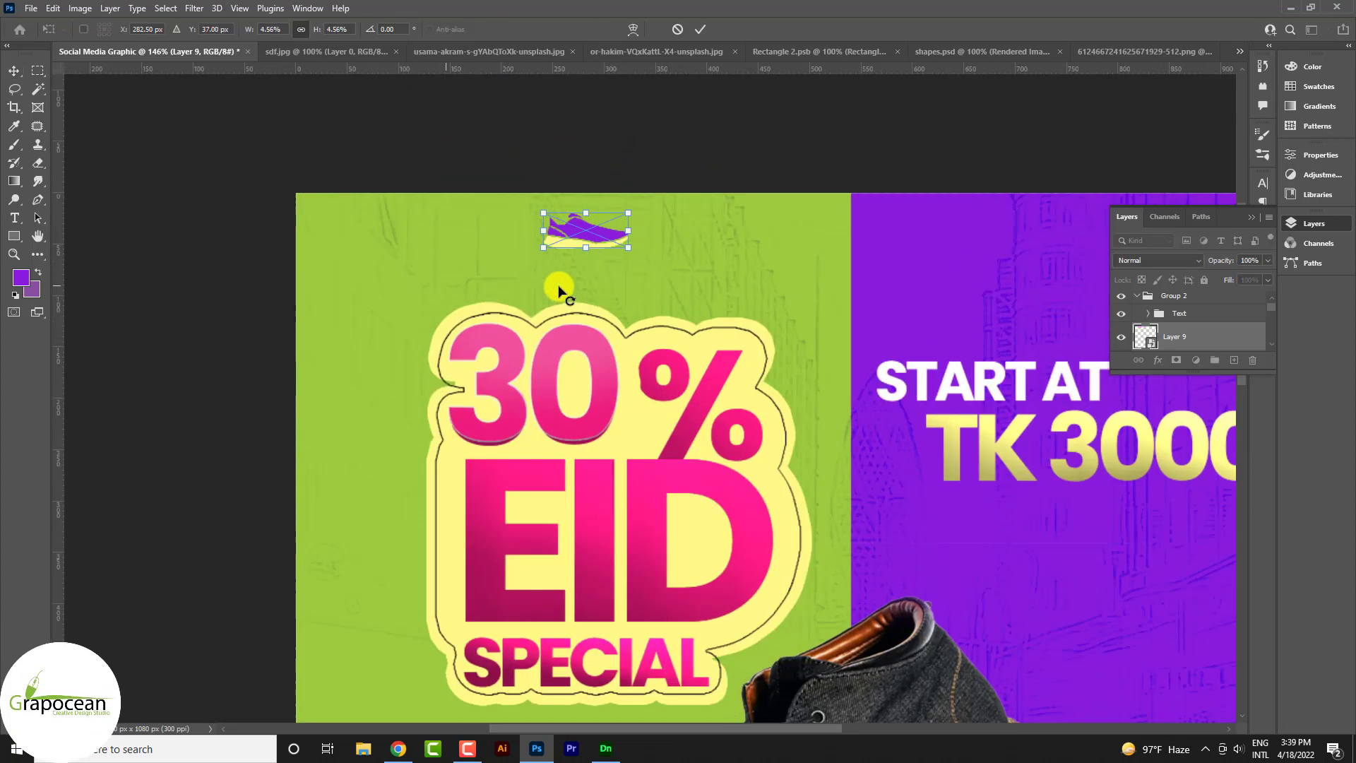
left_click_drag(586, 231, 408, 247)
left_click(700, 29)
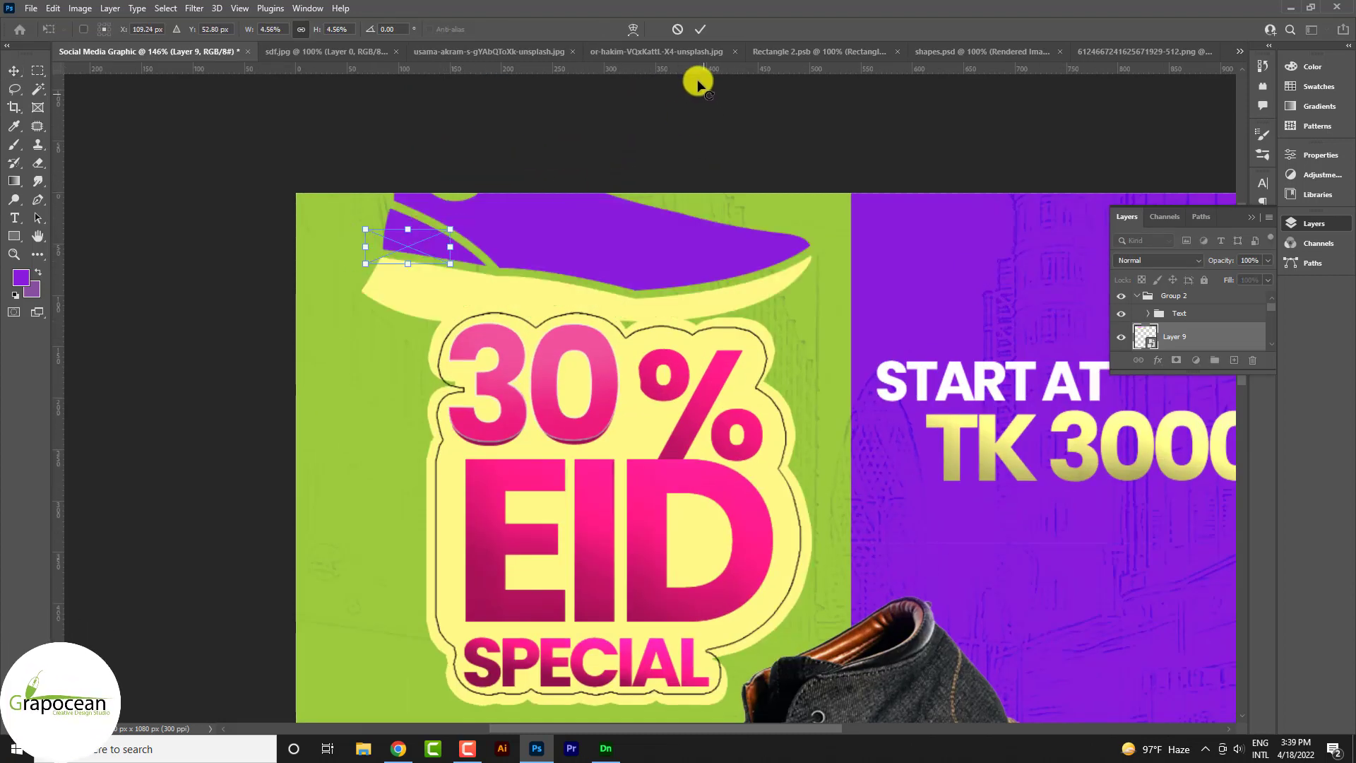
Apply a Bevel & Emboss layer style to the shoe icon
scroll(440, 281, "up", 2)
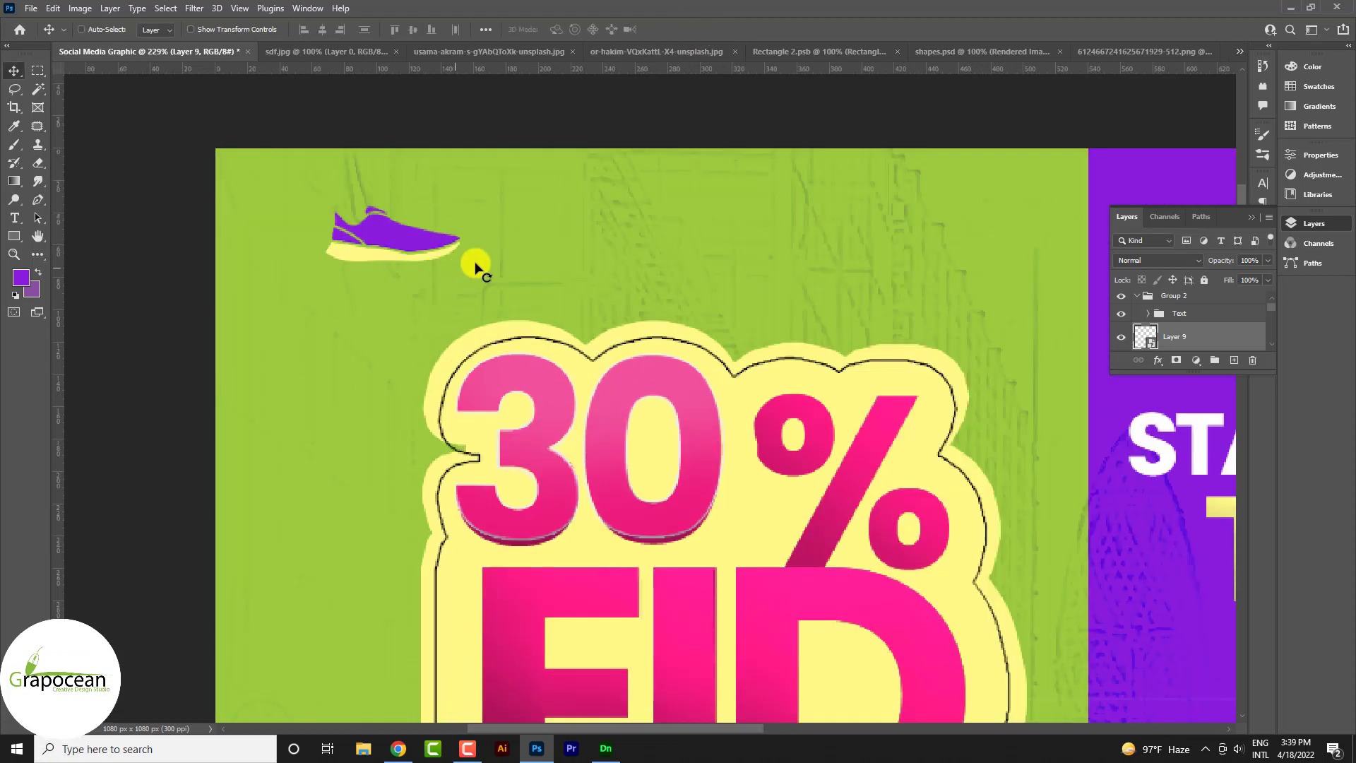
right_click(1205, 337)
left_click(1056, 109)
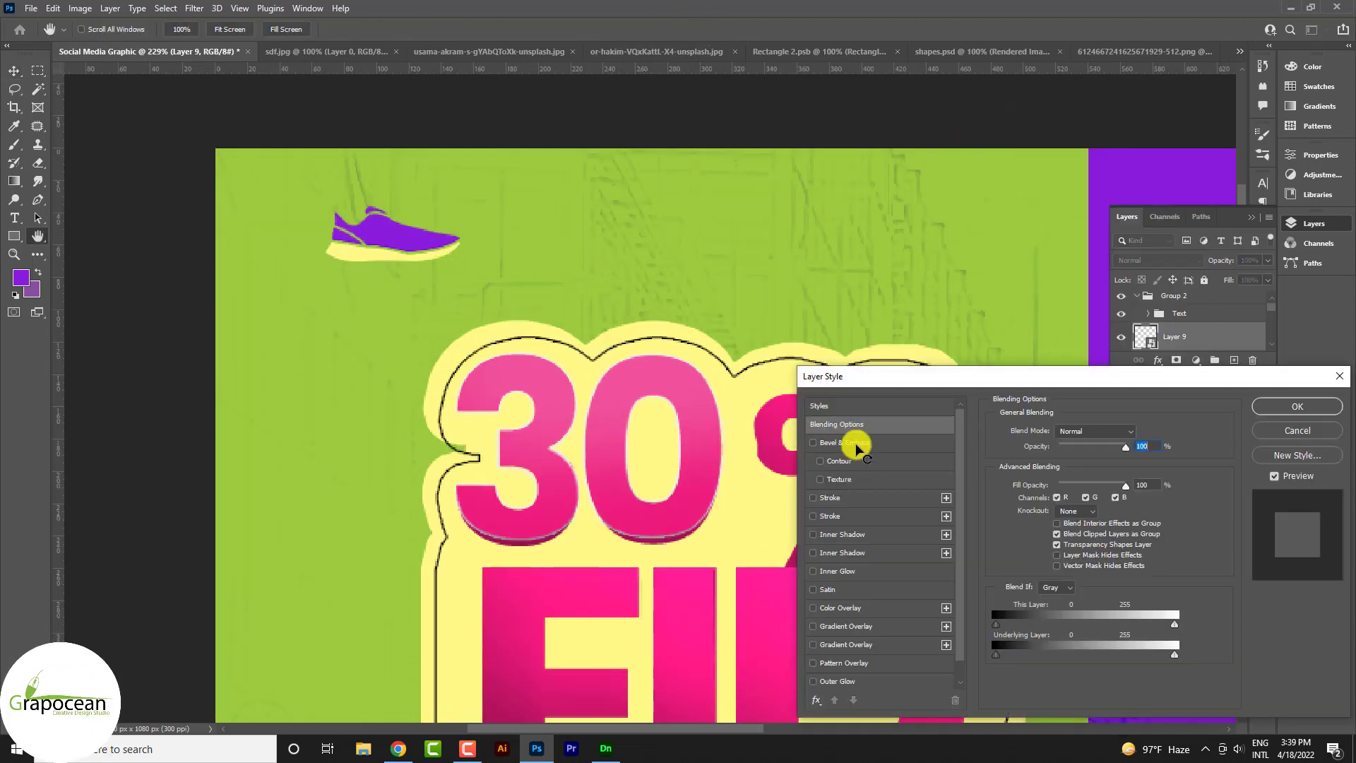
left_click(856, 443)
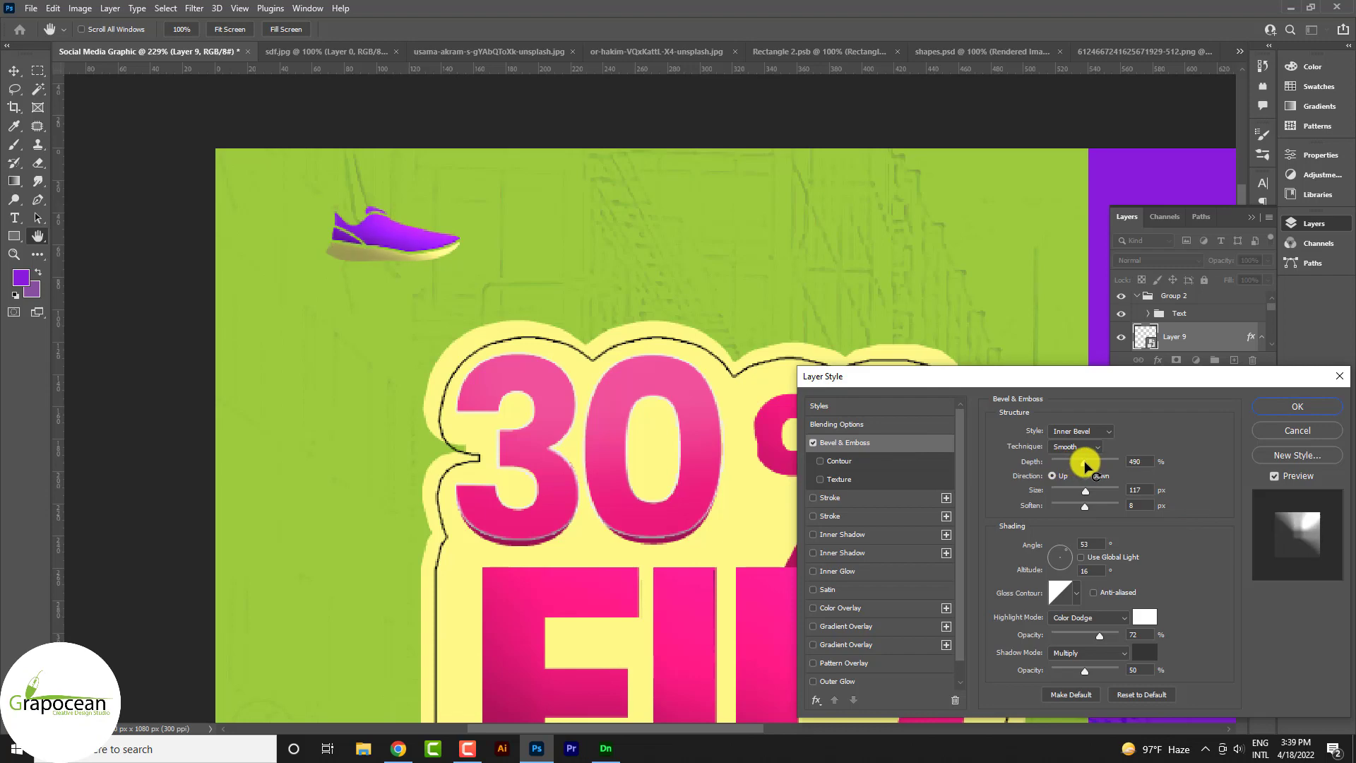
left_click(1296, 407)
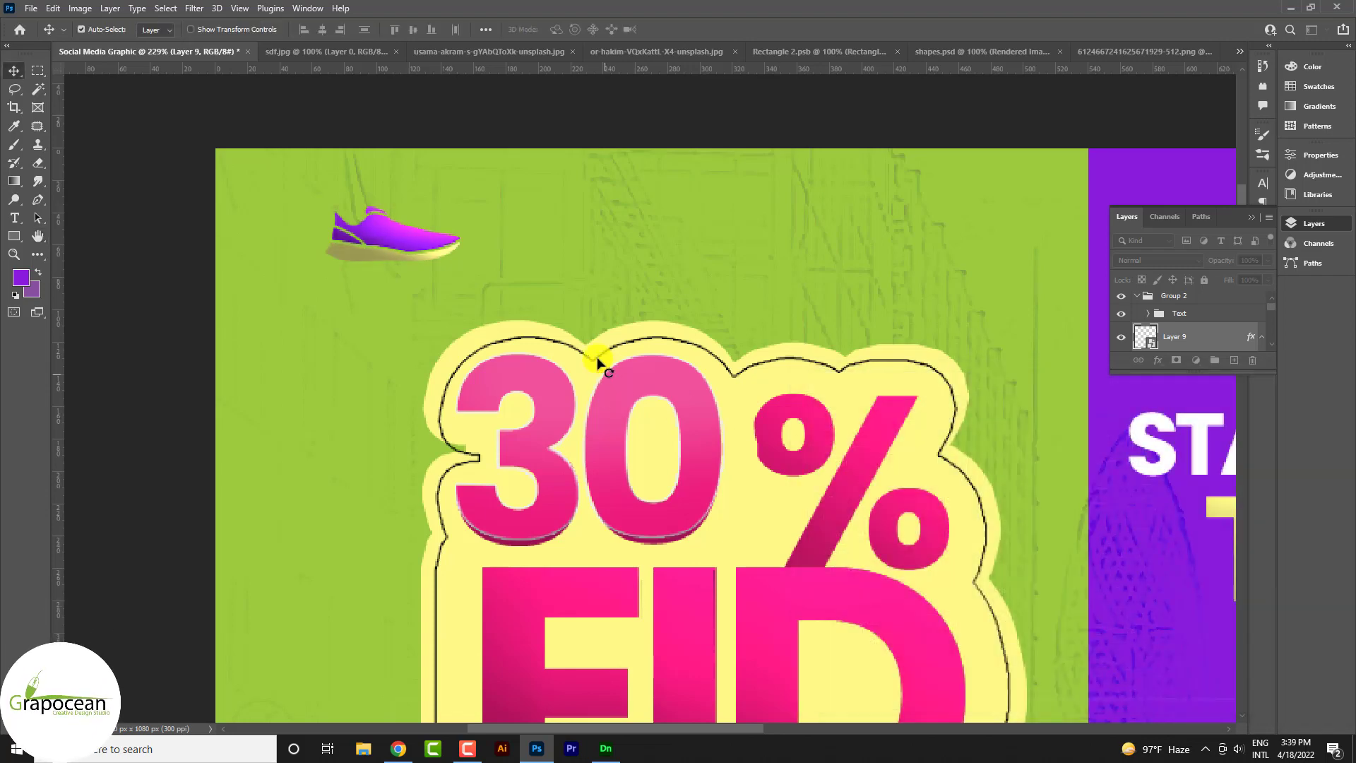
scroll(632, 344, "down", 5)
scroll(632, 344, "up", 4)
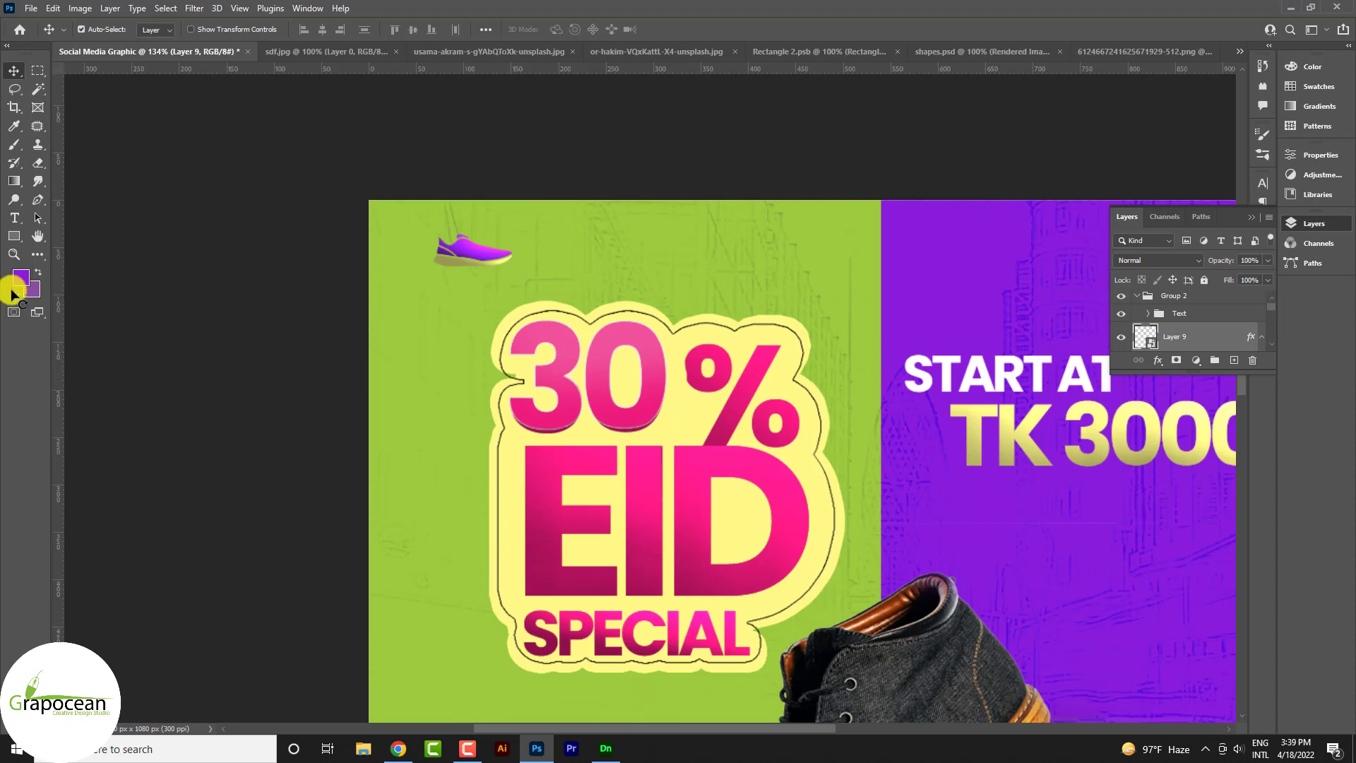
Create the SHOE text layer above the badge
left_click(14, 217)
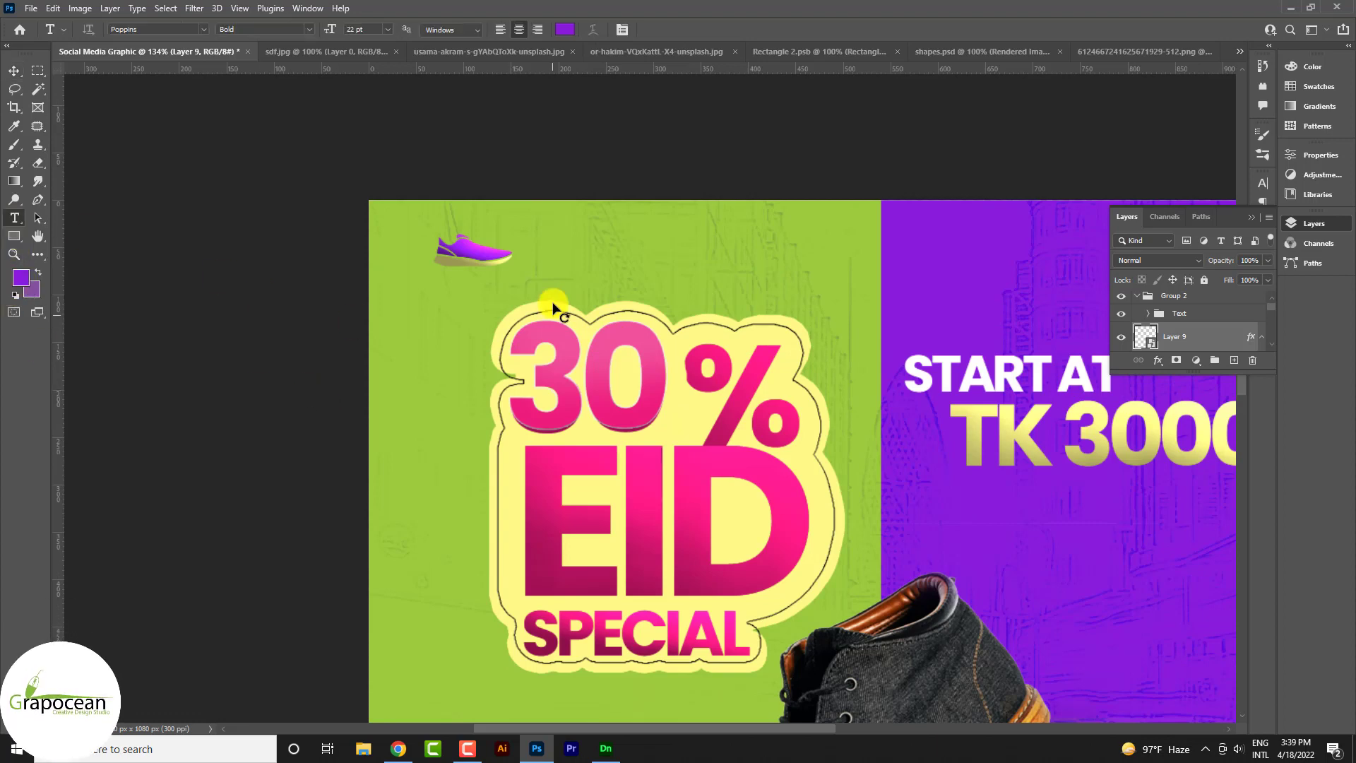
left_click(610, 297)
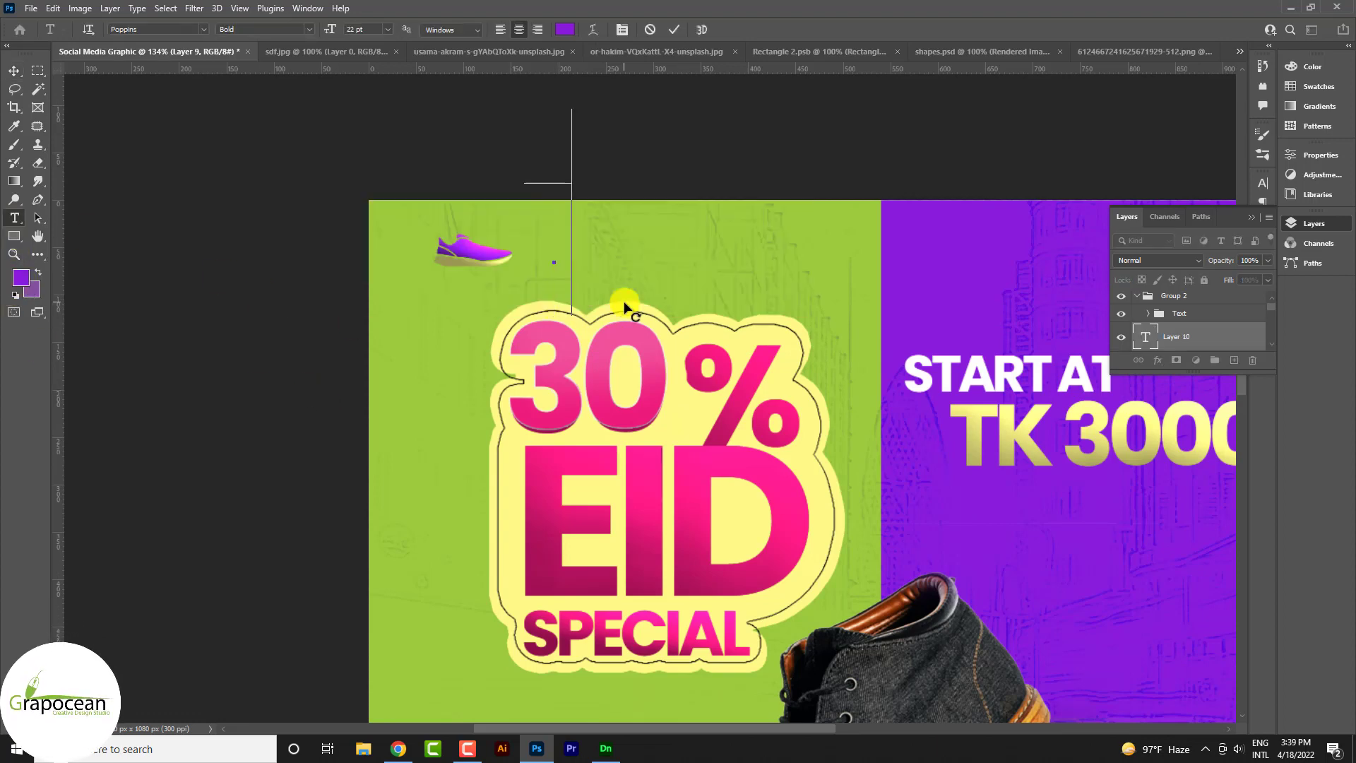
left_click_drag(624, 305, 612, 183)
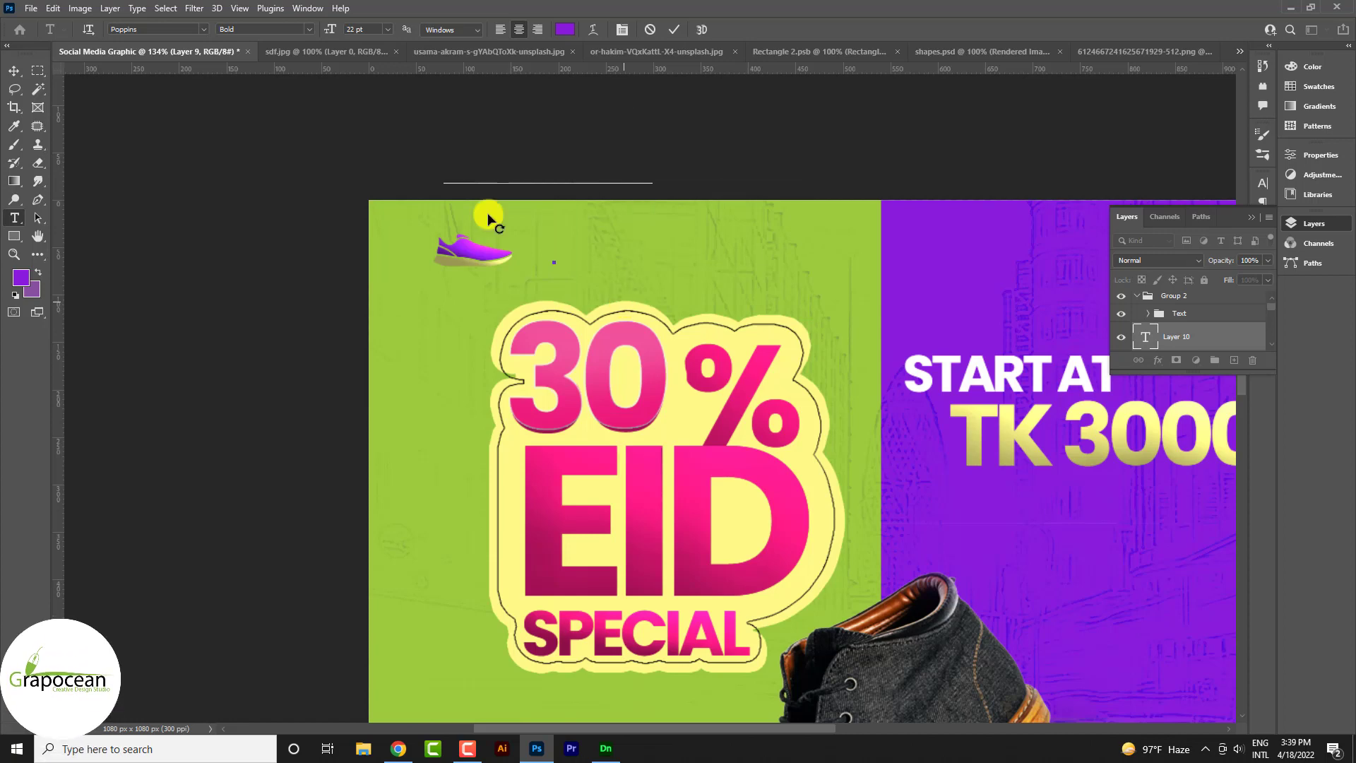
left_click(12, 71)
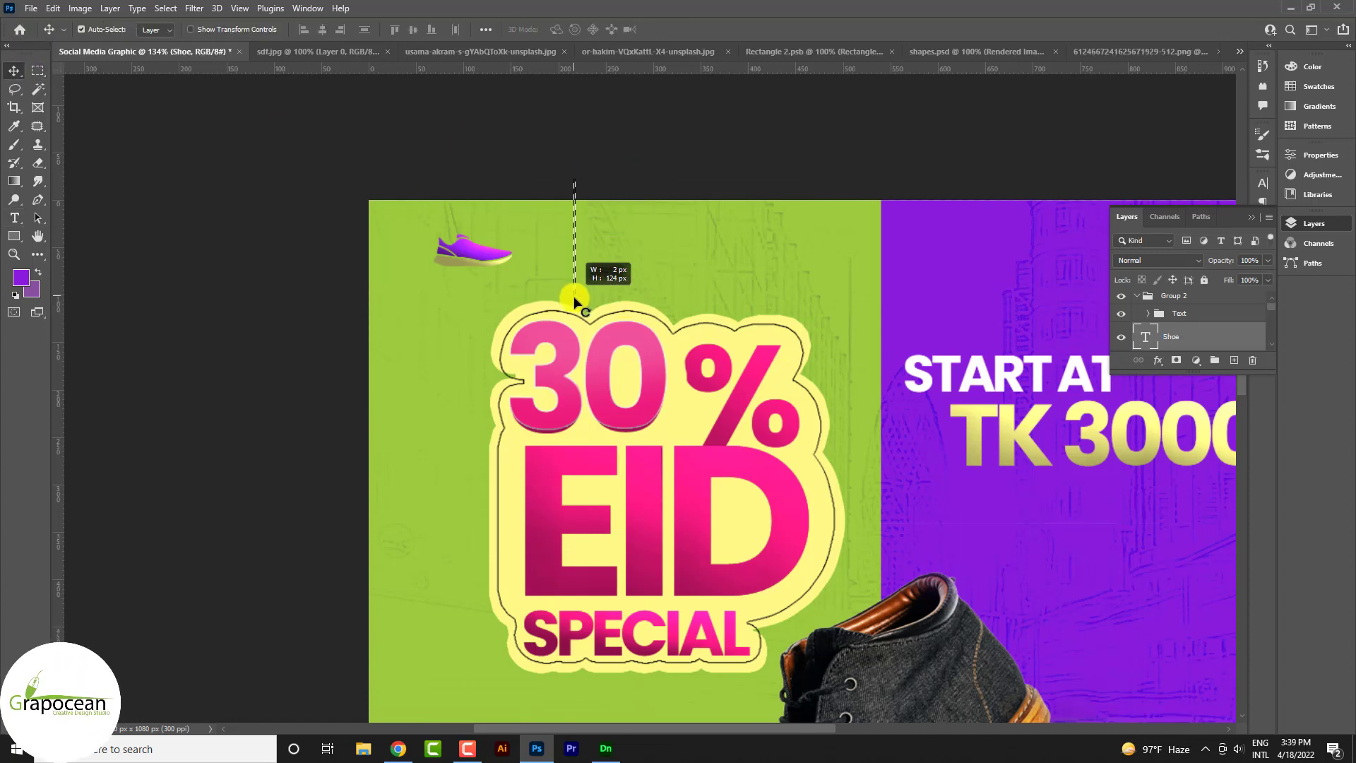
Scale the SHOE text down and place it beneath the sneaker icon
left_click_drag(575, 301, 575, 303)
key("ctrl+t")
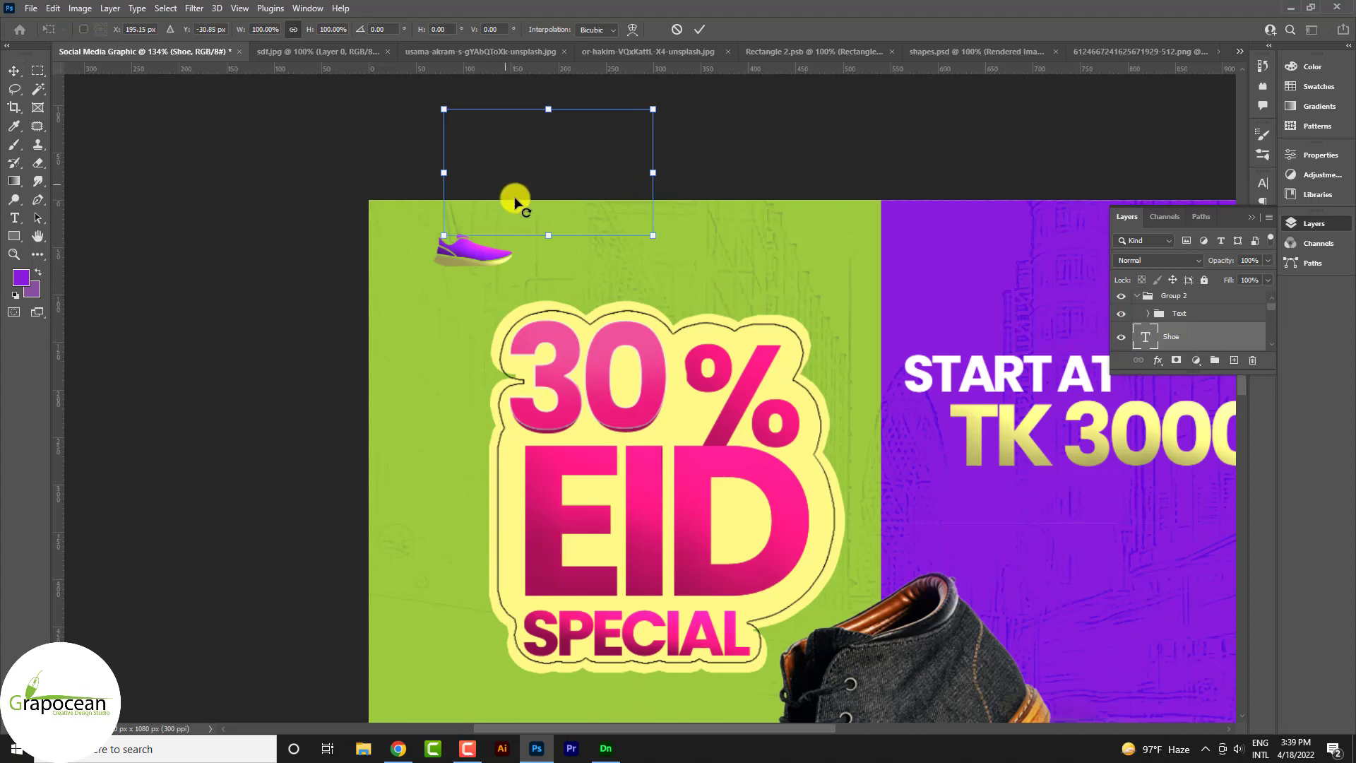
mouse_move(515, 203)
left_mouse_down()
mouse_move(595, 337)
mouse_move(485, 343)
mouse_move(473, 297)
left_mouse_up()
scroll(484, 325, "up", 3)
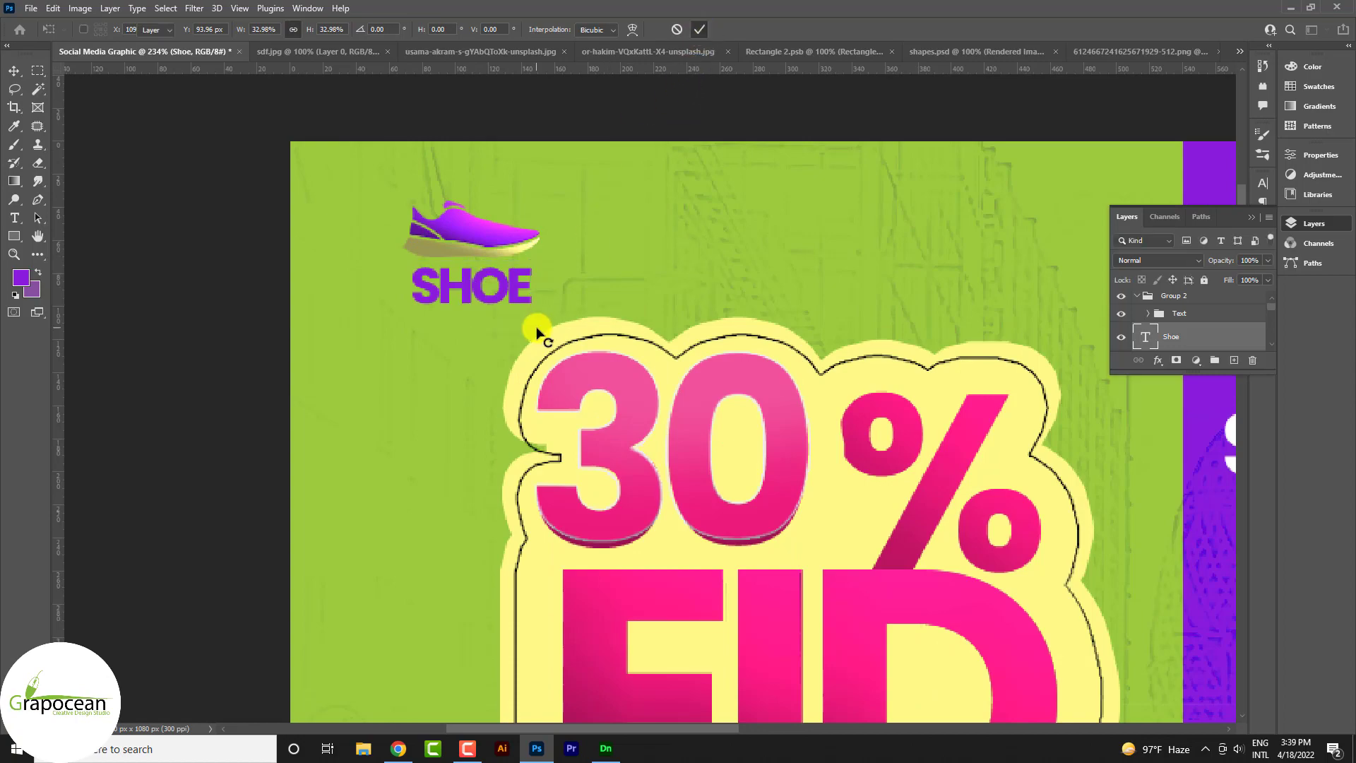
key("Return")
scroll(584, 324, "down", 5)
scroll(636, 344, "up", 2)
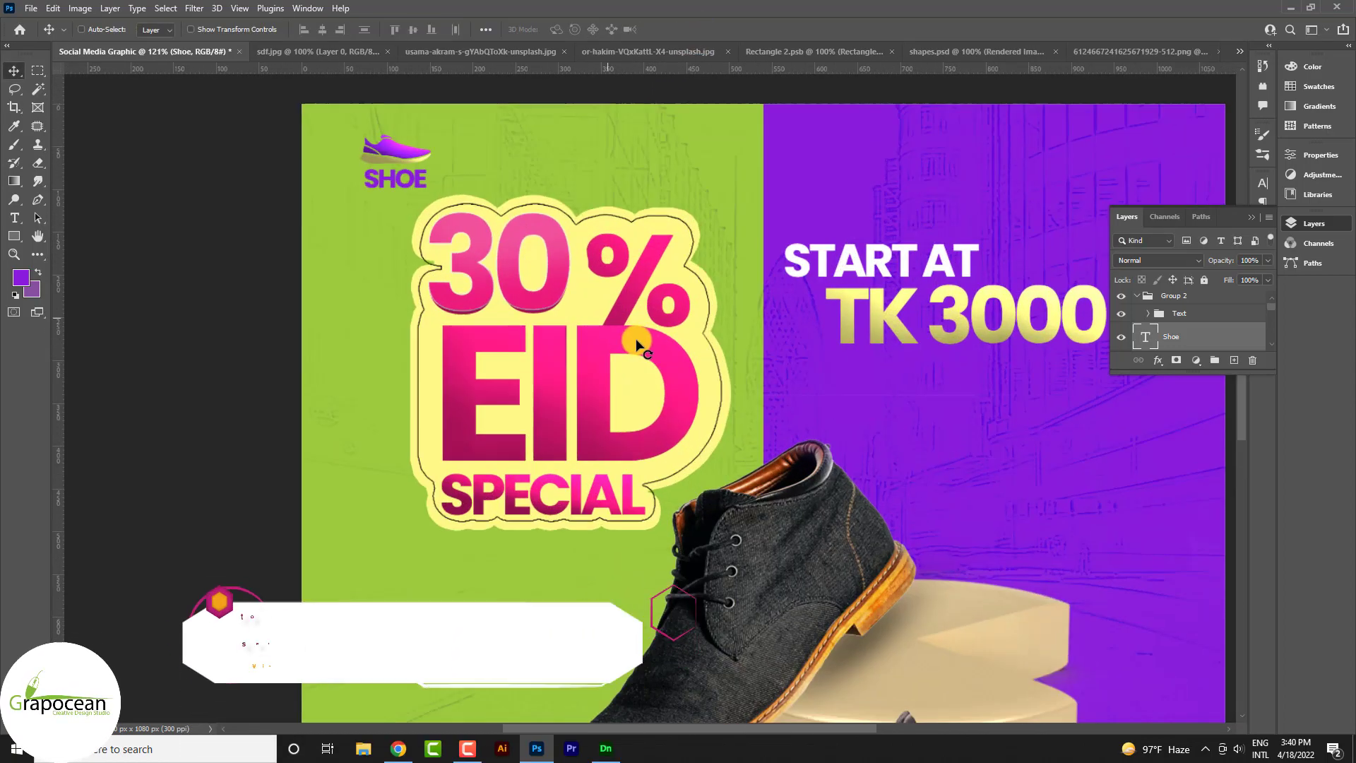
scroll(636, 344, "down", 3)
scroll(872, 414, "down", 1)
scroll(514, 242, "up", 5)
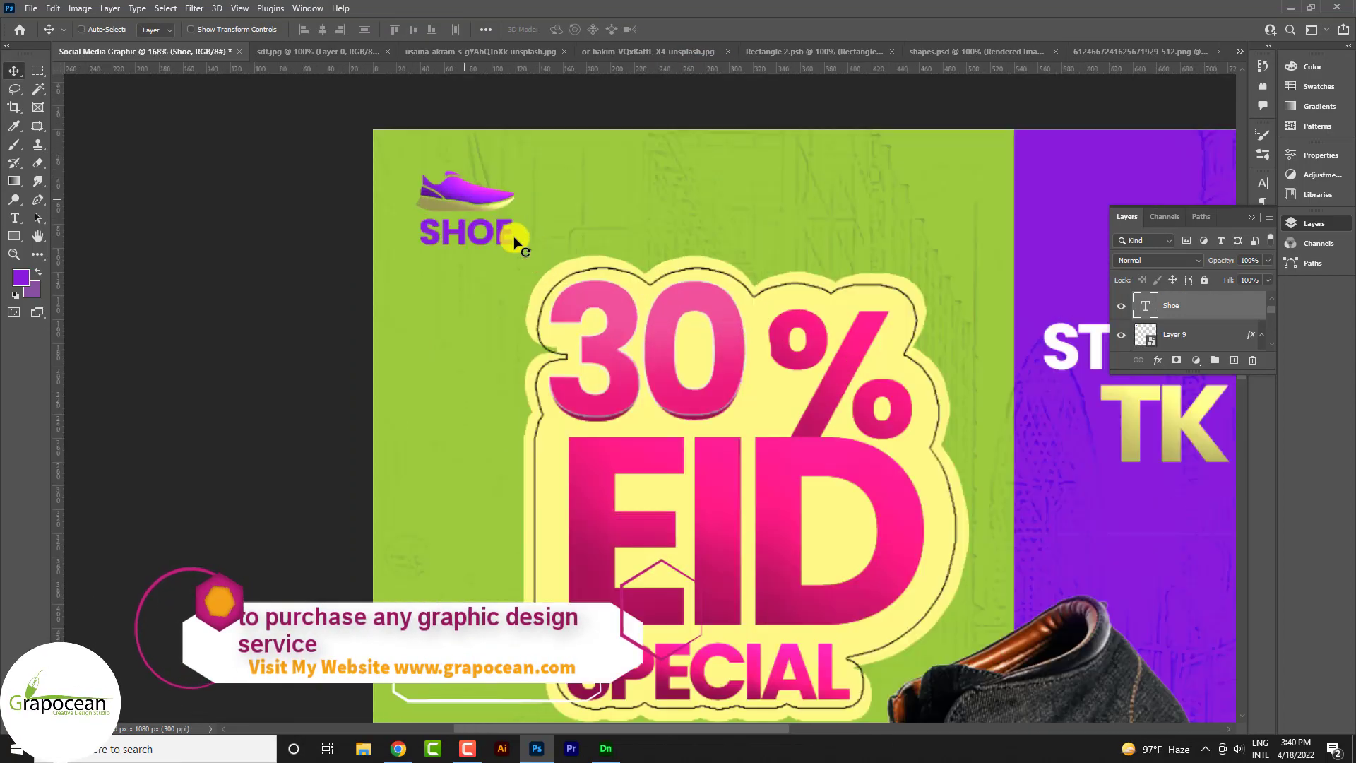
Draw a white-filled circle around the shoe icon and SHOE word
right_click(21, 244)
left_click(85, 248)
left_click_drag(438, 200, 536, 330)
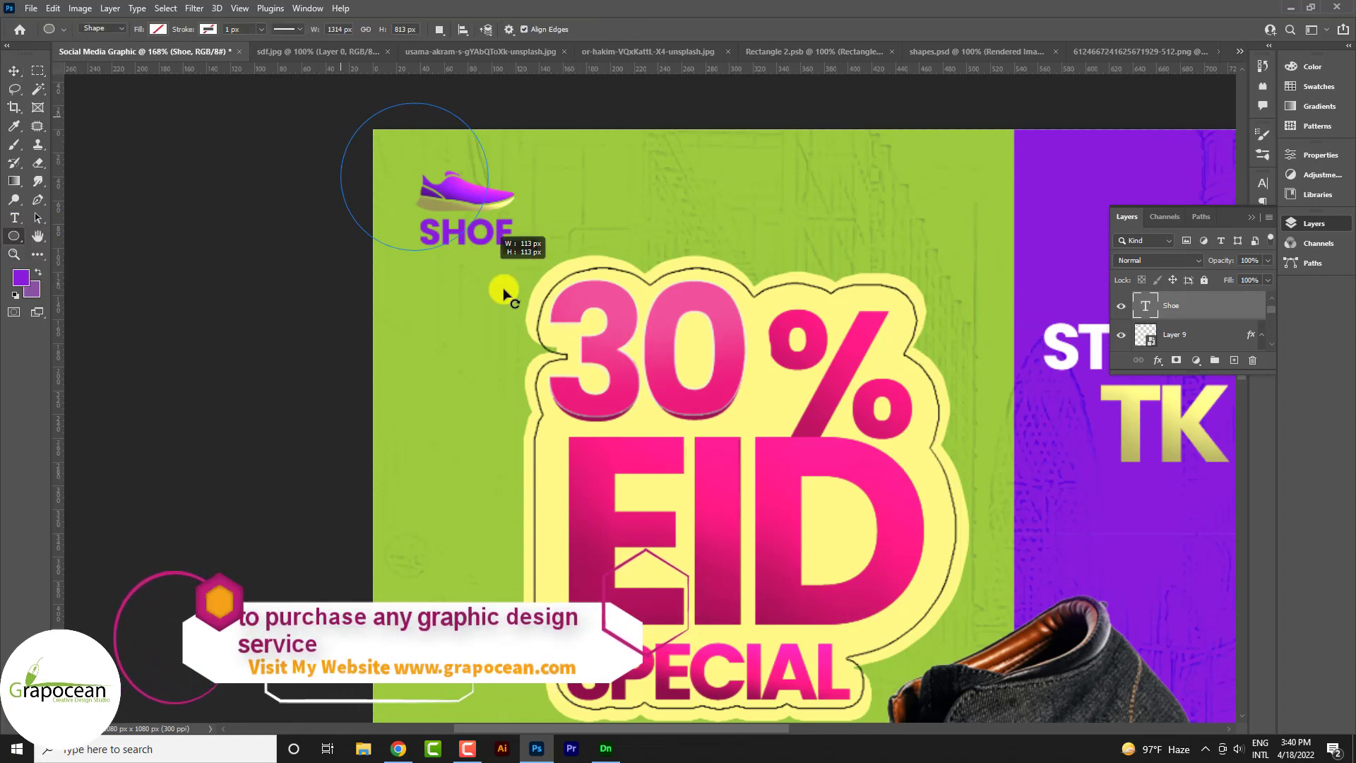
left_click(157, 29)
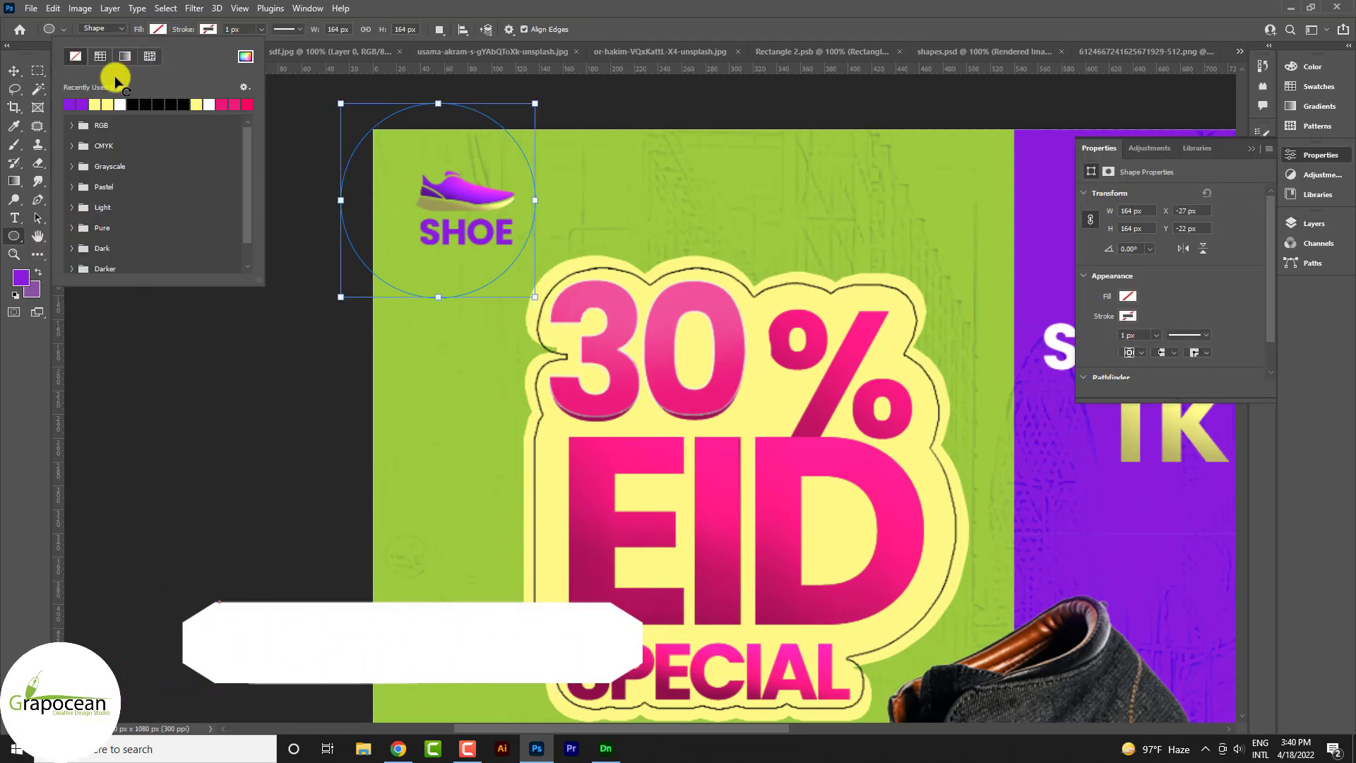
left_click(119, 106)
left_click(14, 71)
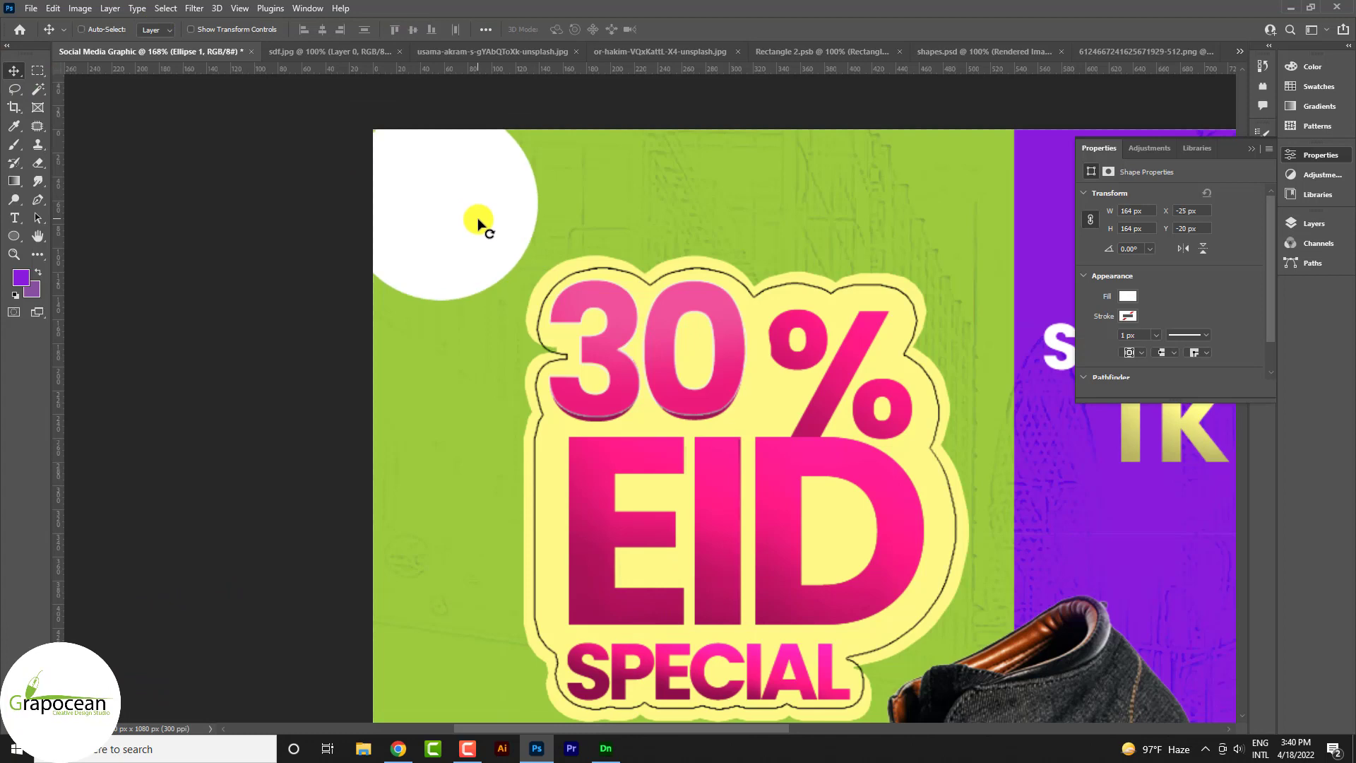
key("ctrl+0")
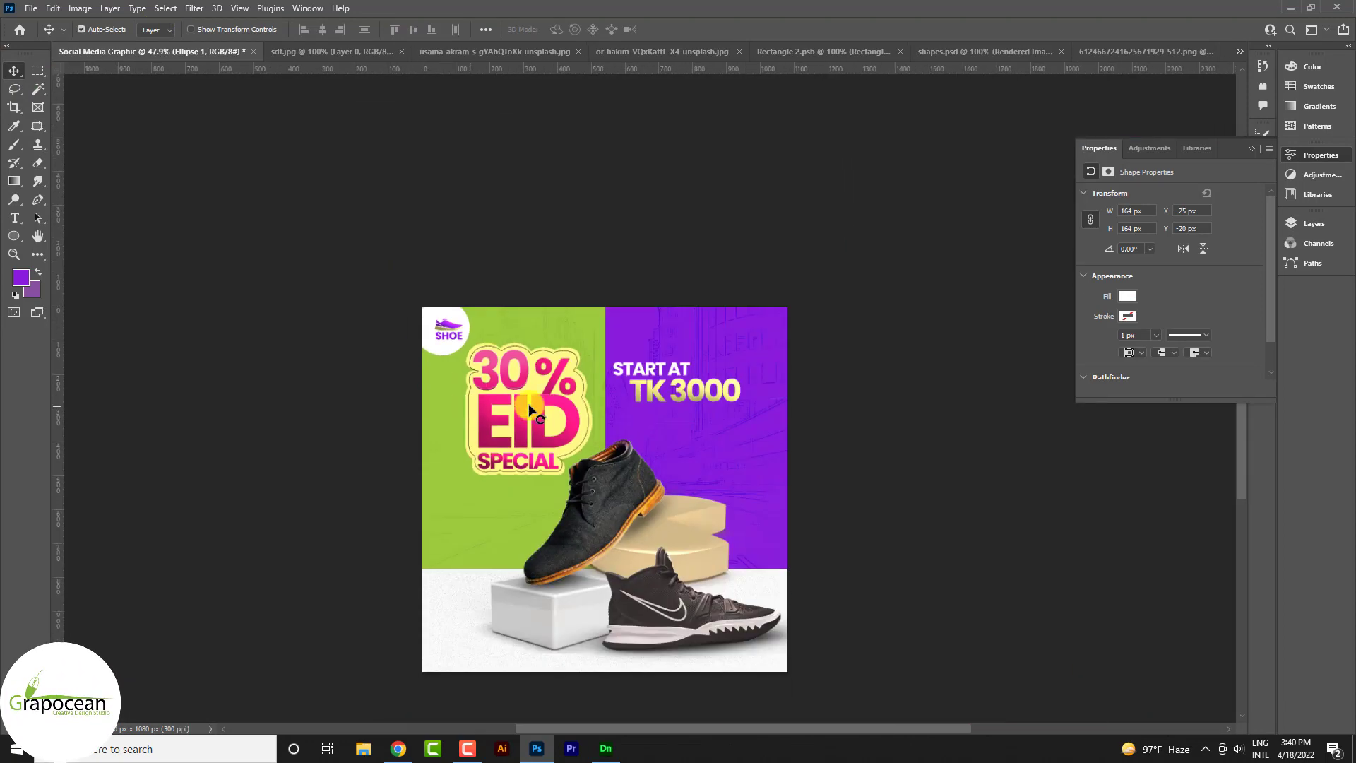
scroll(812, 340, "up", 1)
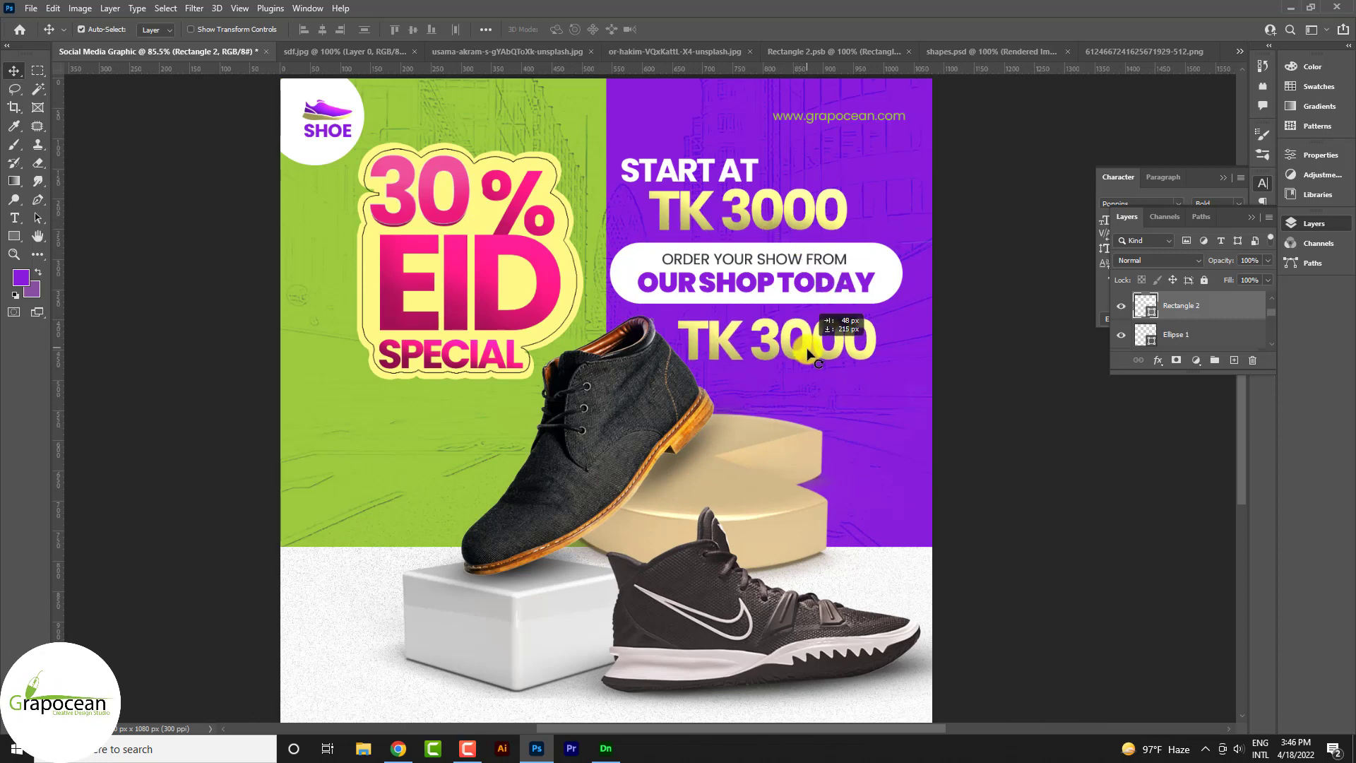
Duplicate the TK 3000 text below the order pill and retype it as 'SPECIAL COLLECTIONS'
left_click_drag(795, 314, 809, 365)
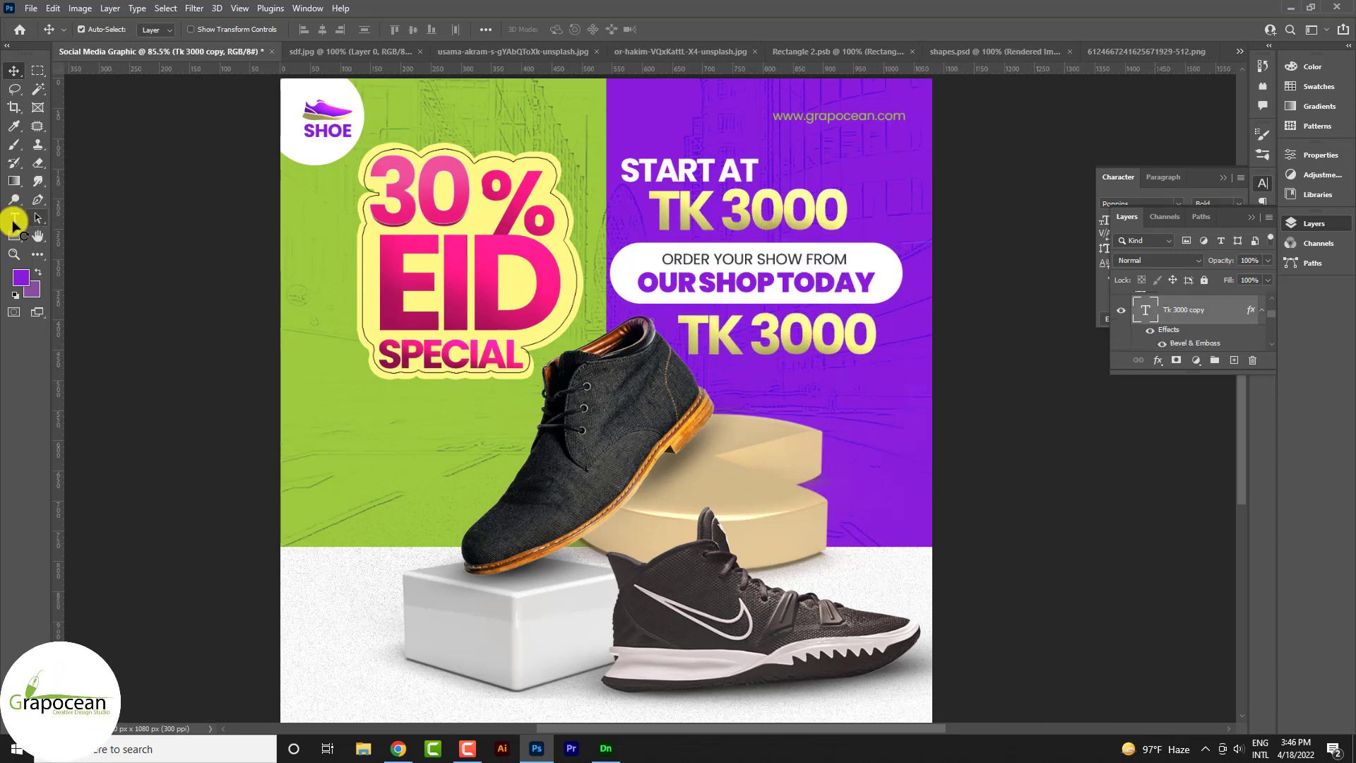
left_click(689, 340)
key("ctrl+a")
type("SPECIAL")
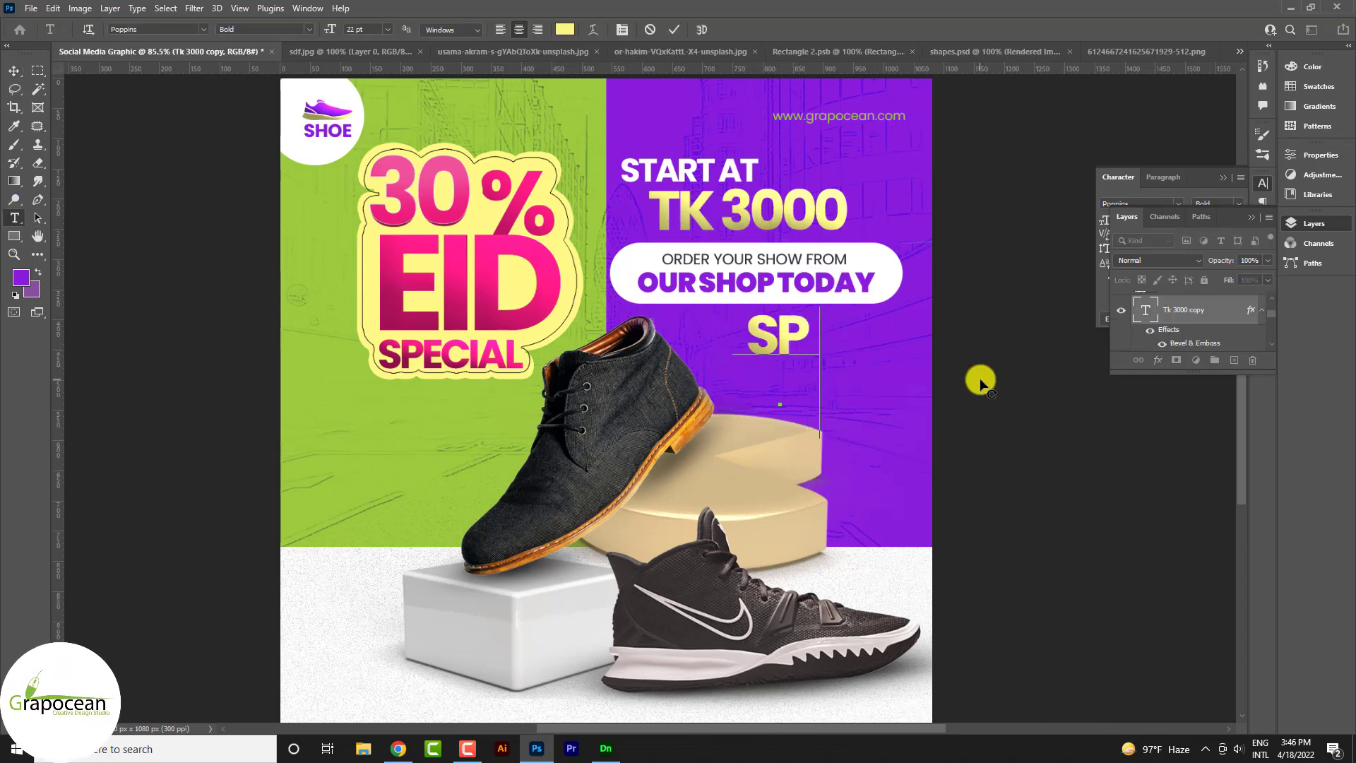
type(" COL")
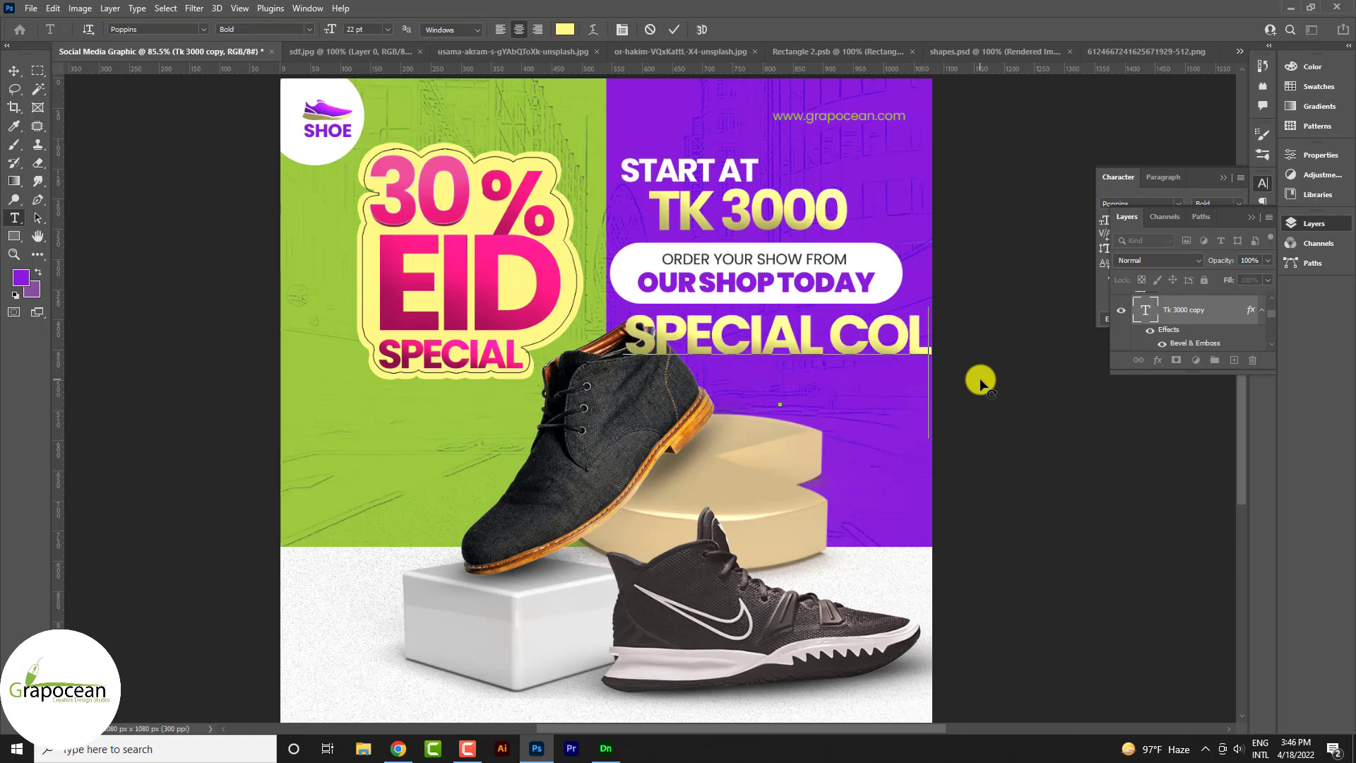
type("LECTI")
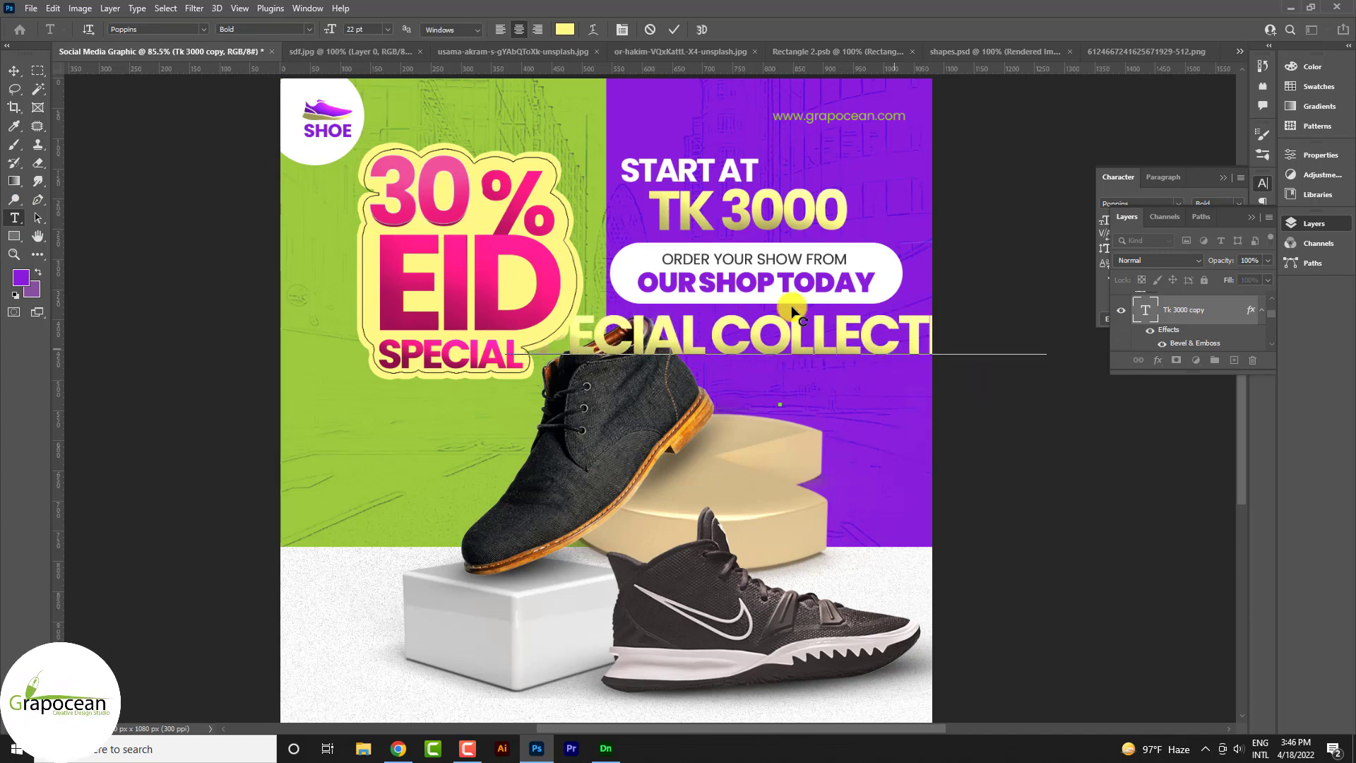
type("ONS")
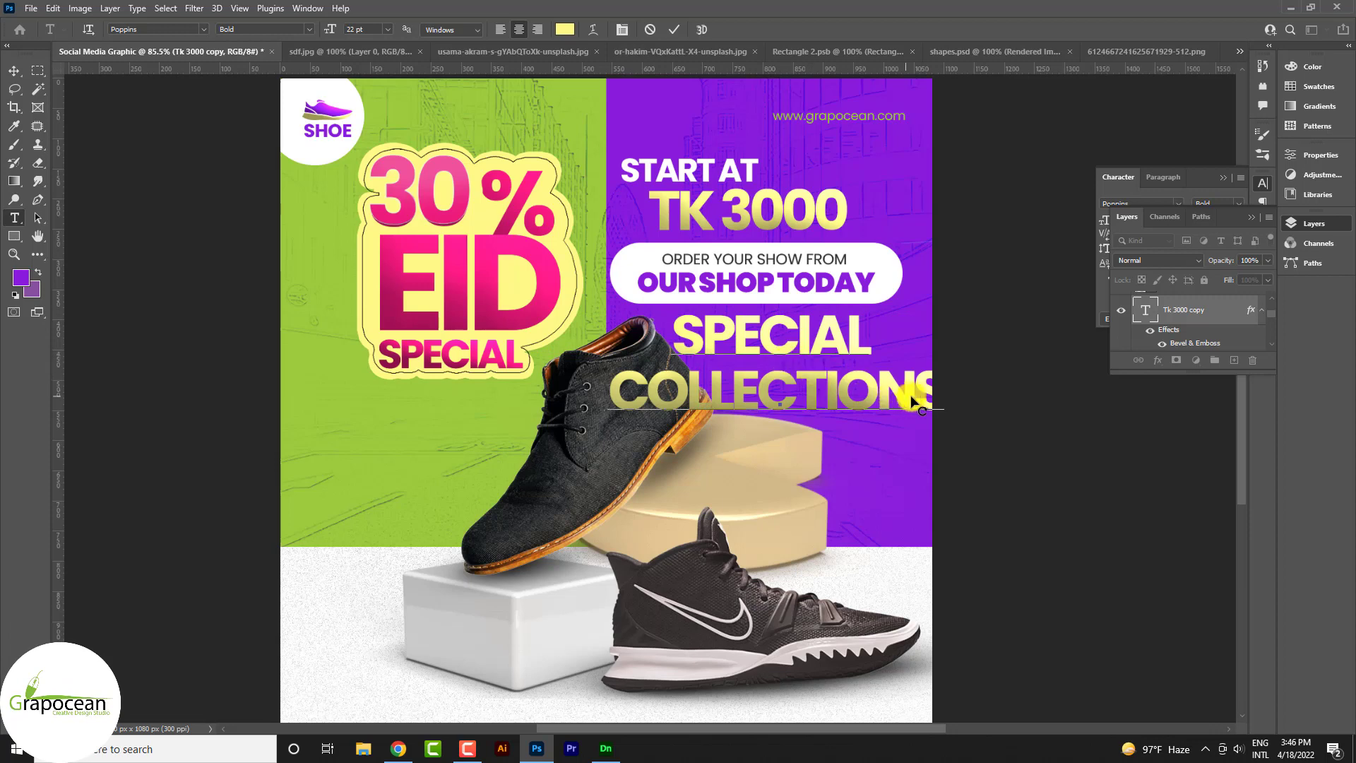
Set the SPECIAL COLLECTIONS text to Agency FB at 13 pt
key("ctrl+a")
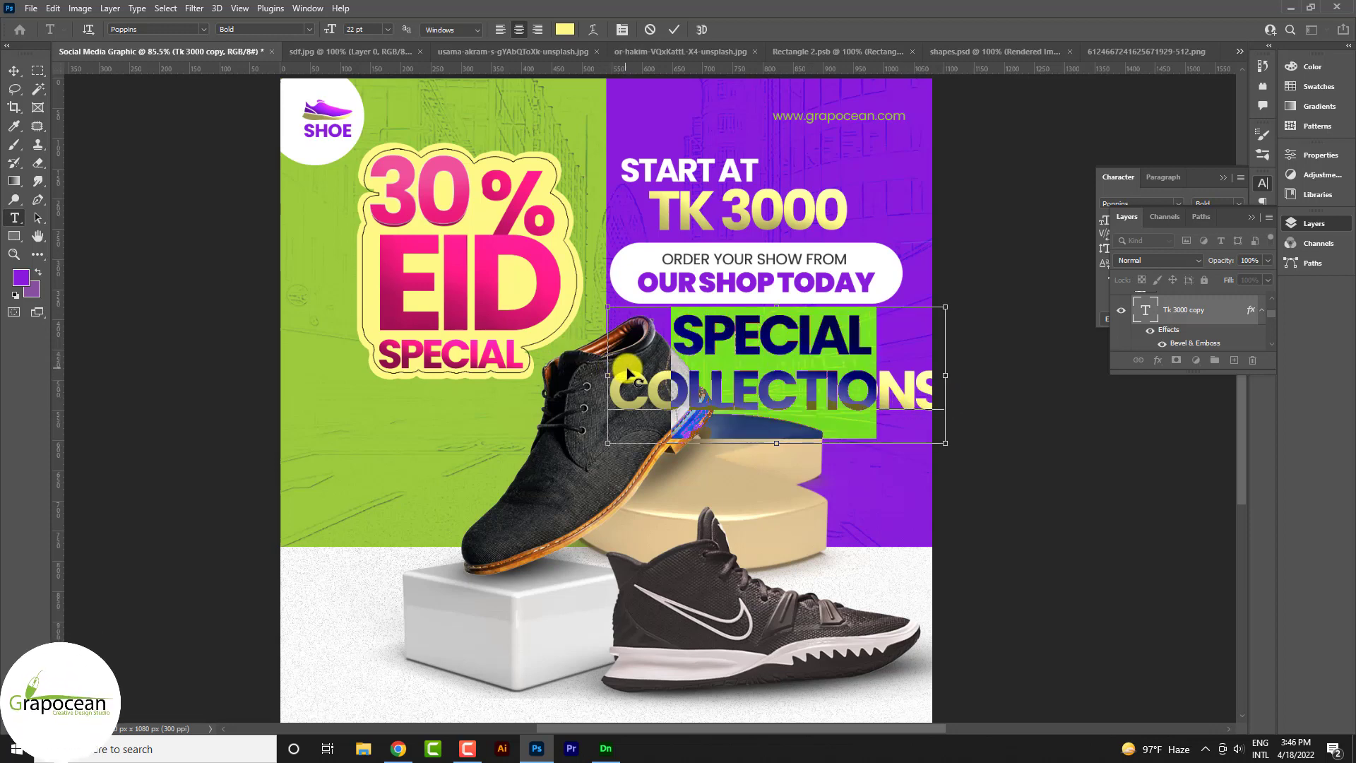
left_click(202, 32)
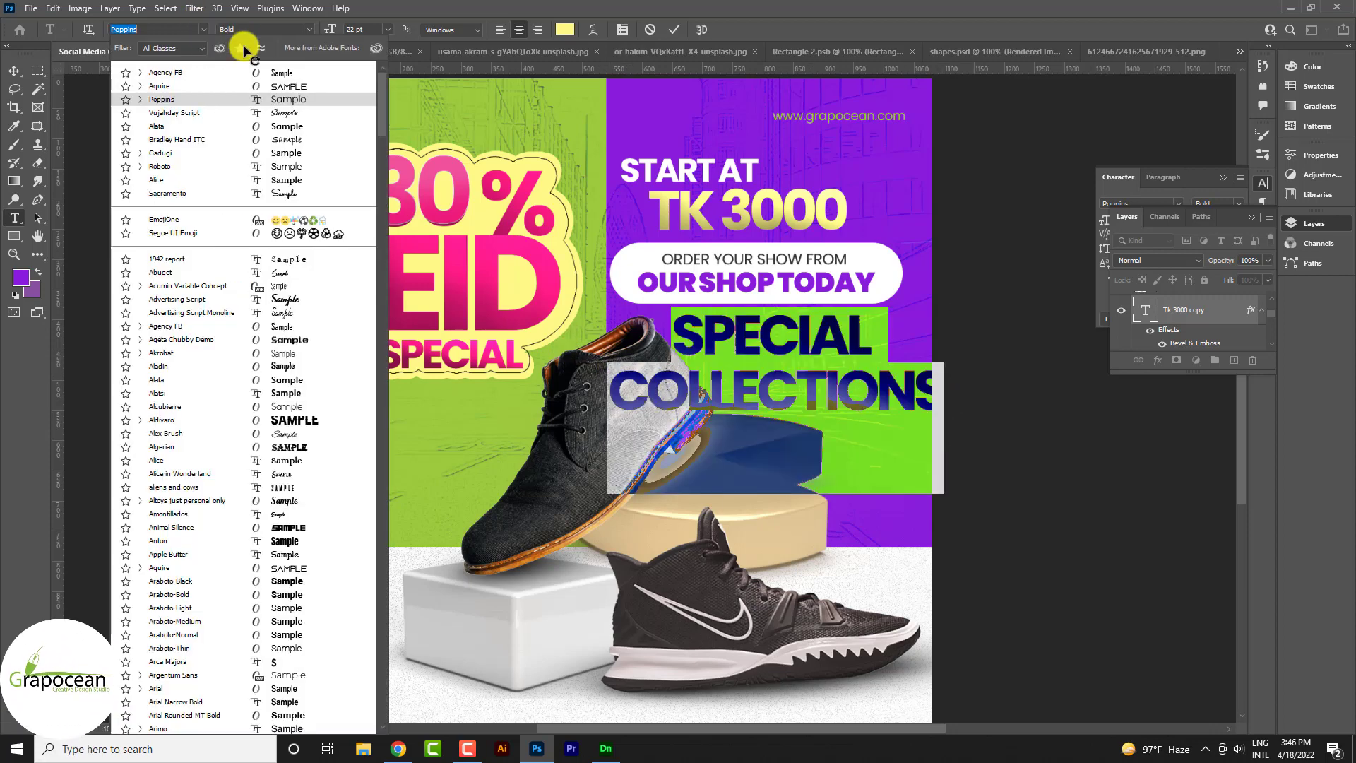
left_click(282, 73)
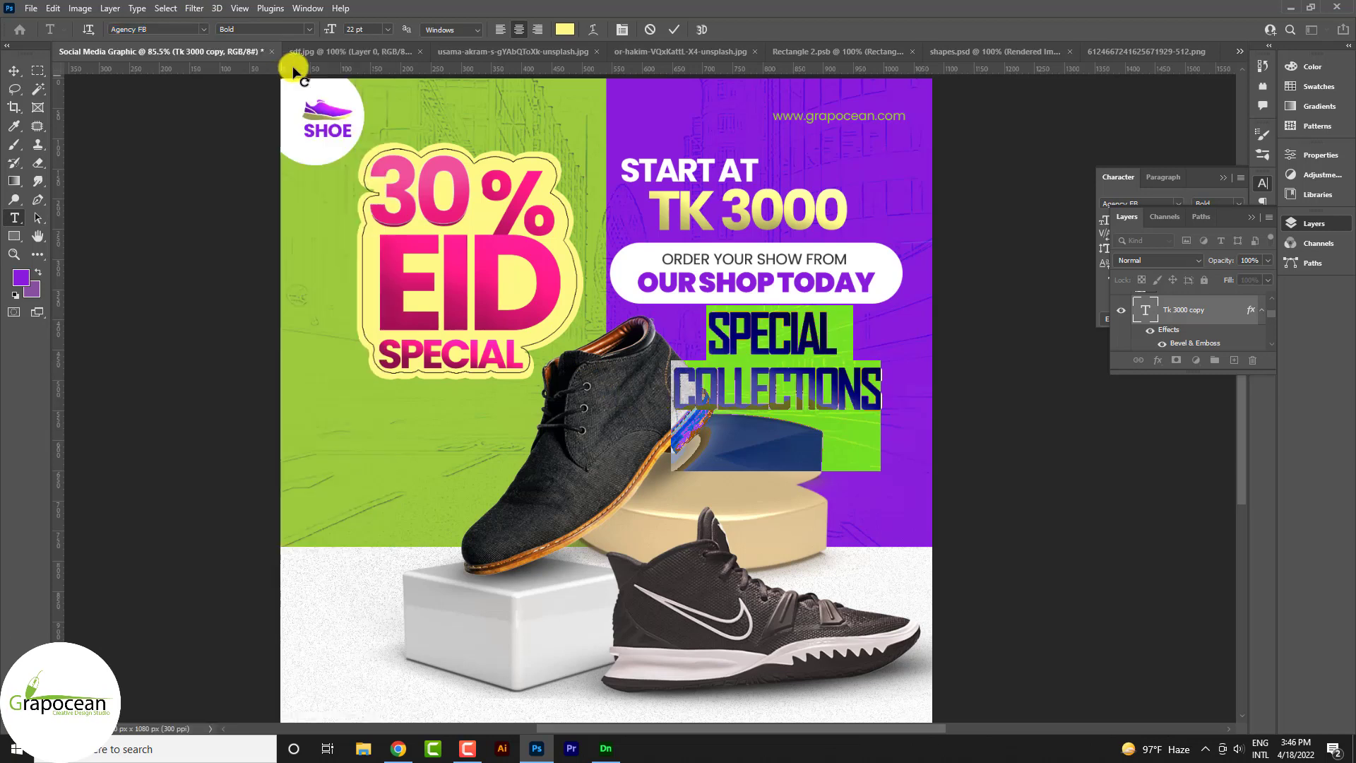
left_click_drag(336, 29, 330, 32)
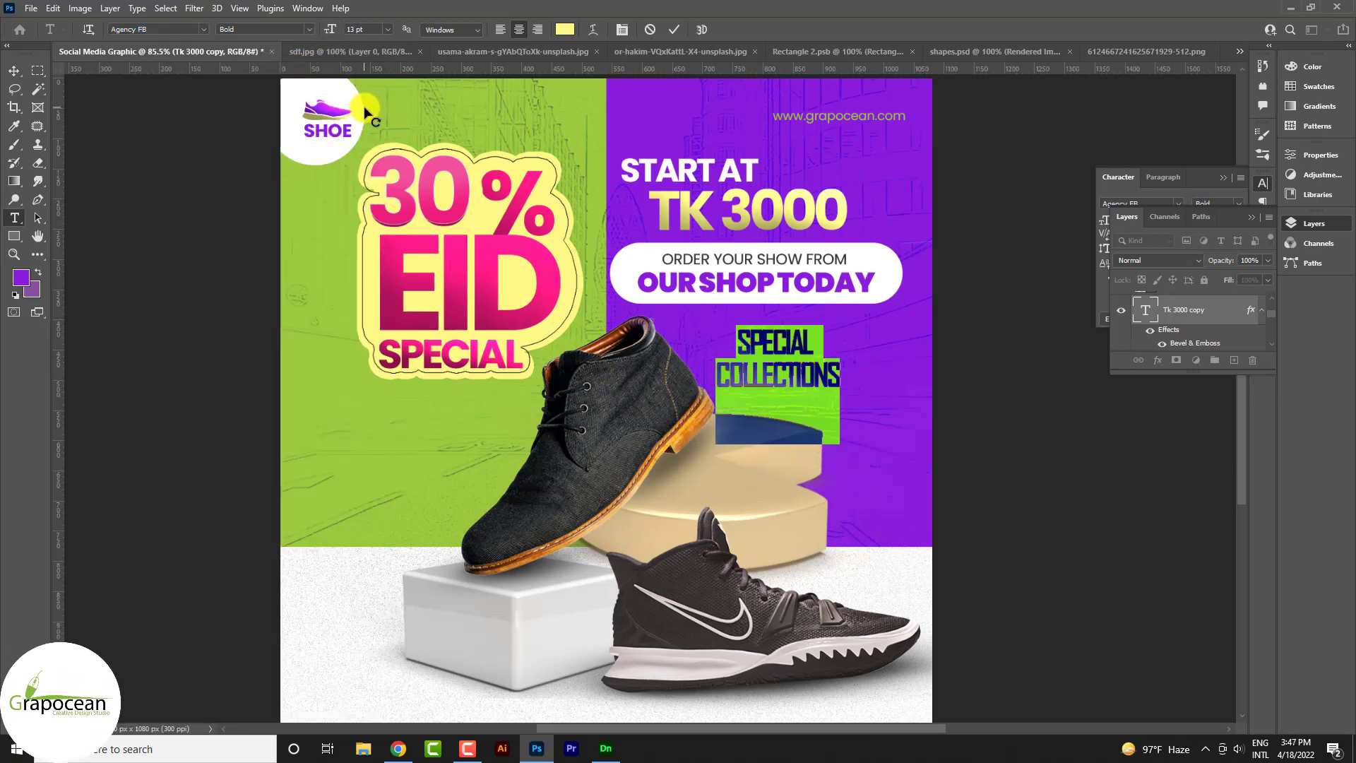
left_click(13, 70)
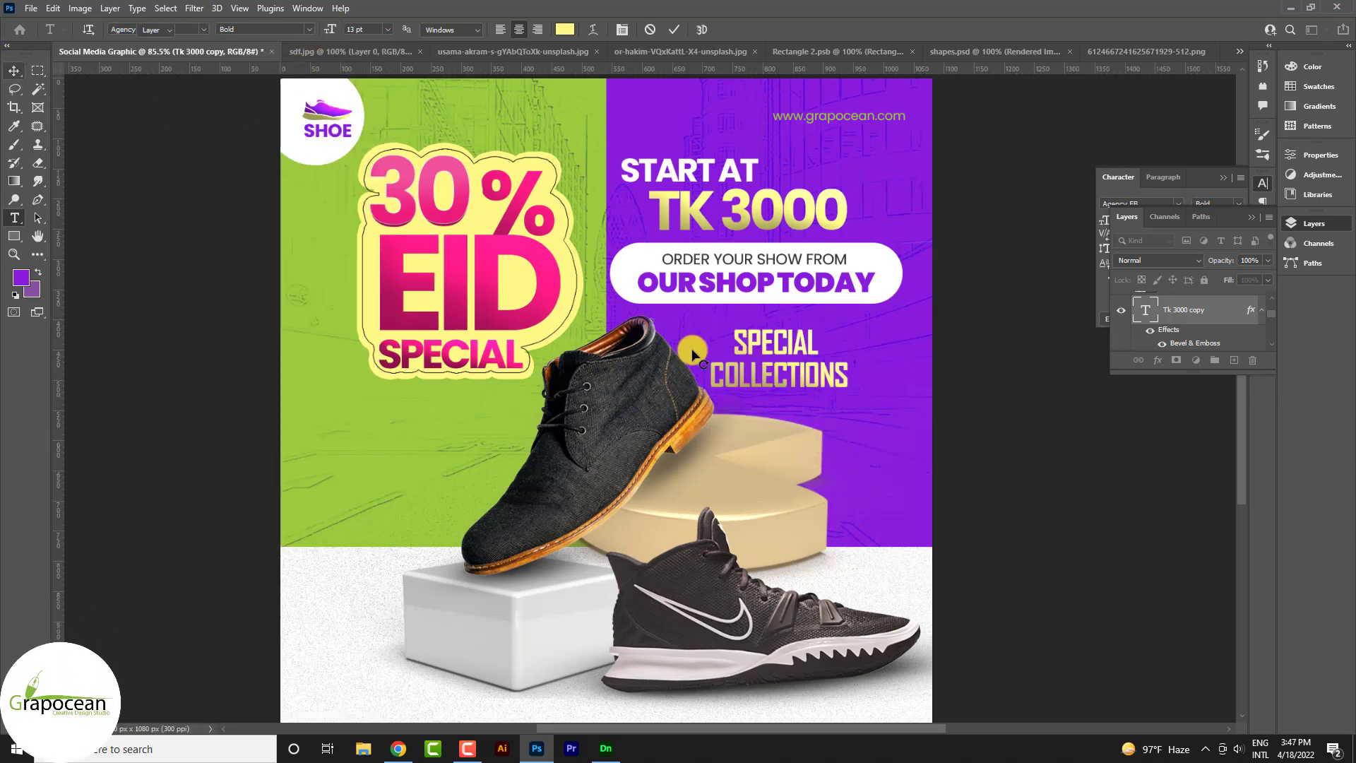
scroll(833, 360, "down", 3, "alt")
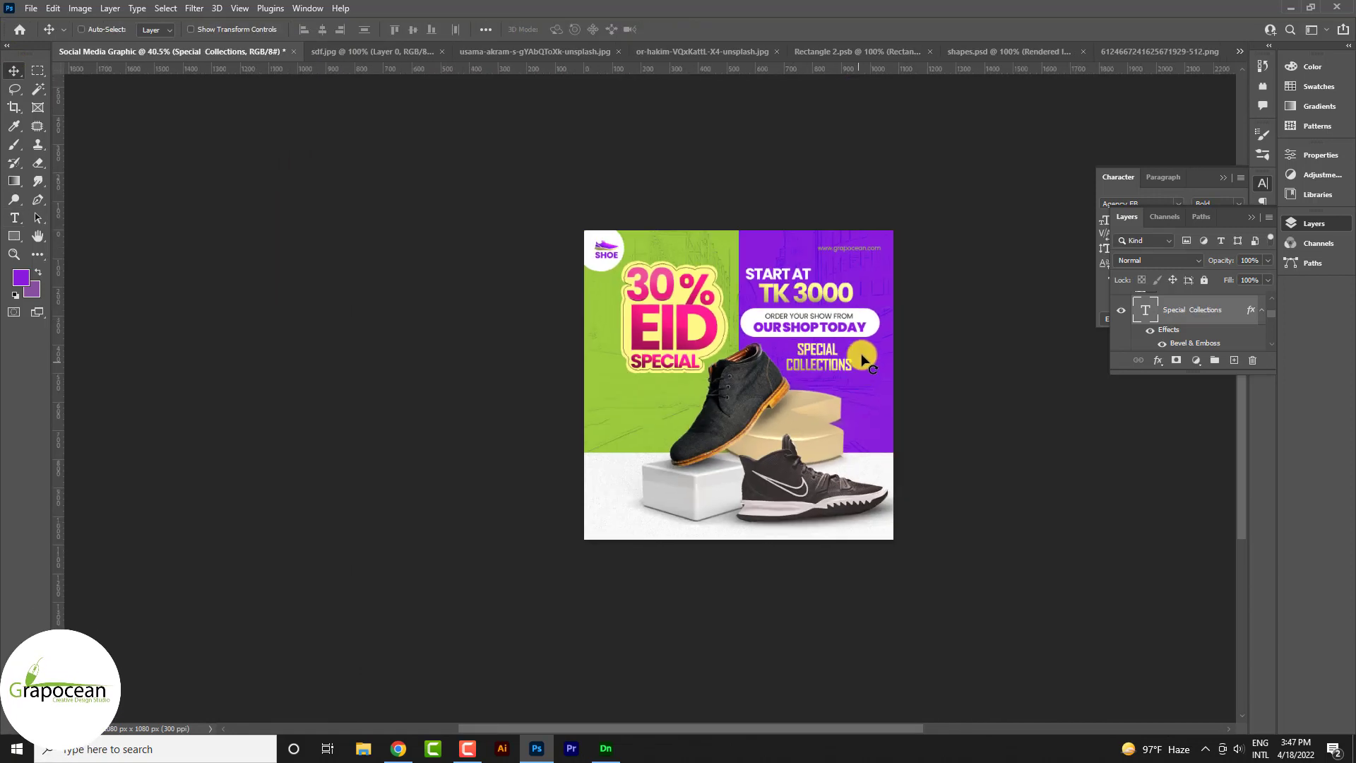
scroll(846, 290, "up", 3)
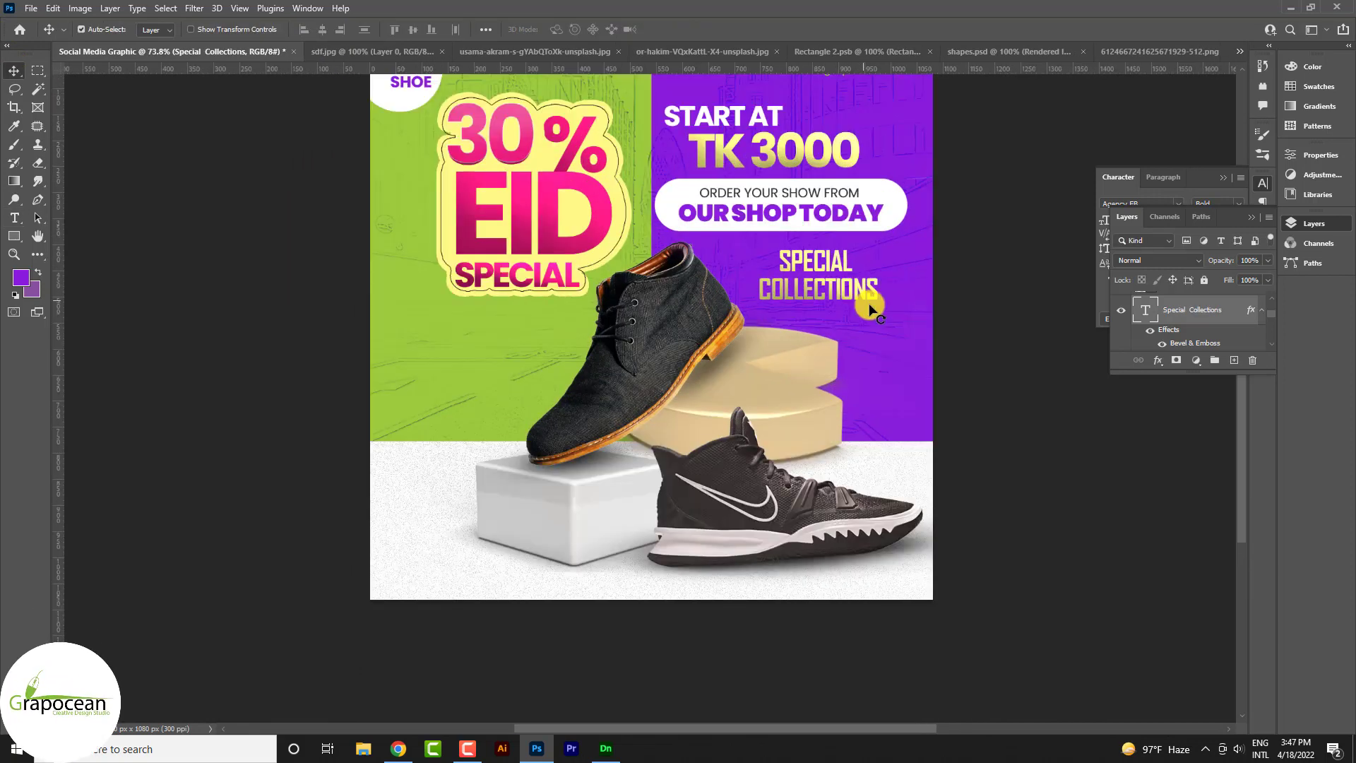
scroll(869, 302, "down", 2)
scroll(875, 283, "down", 2, "alt")
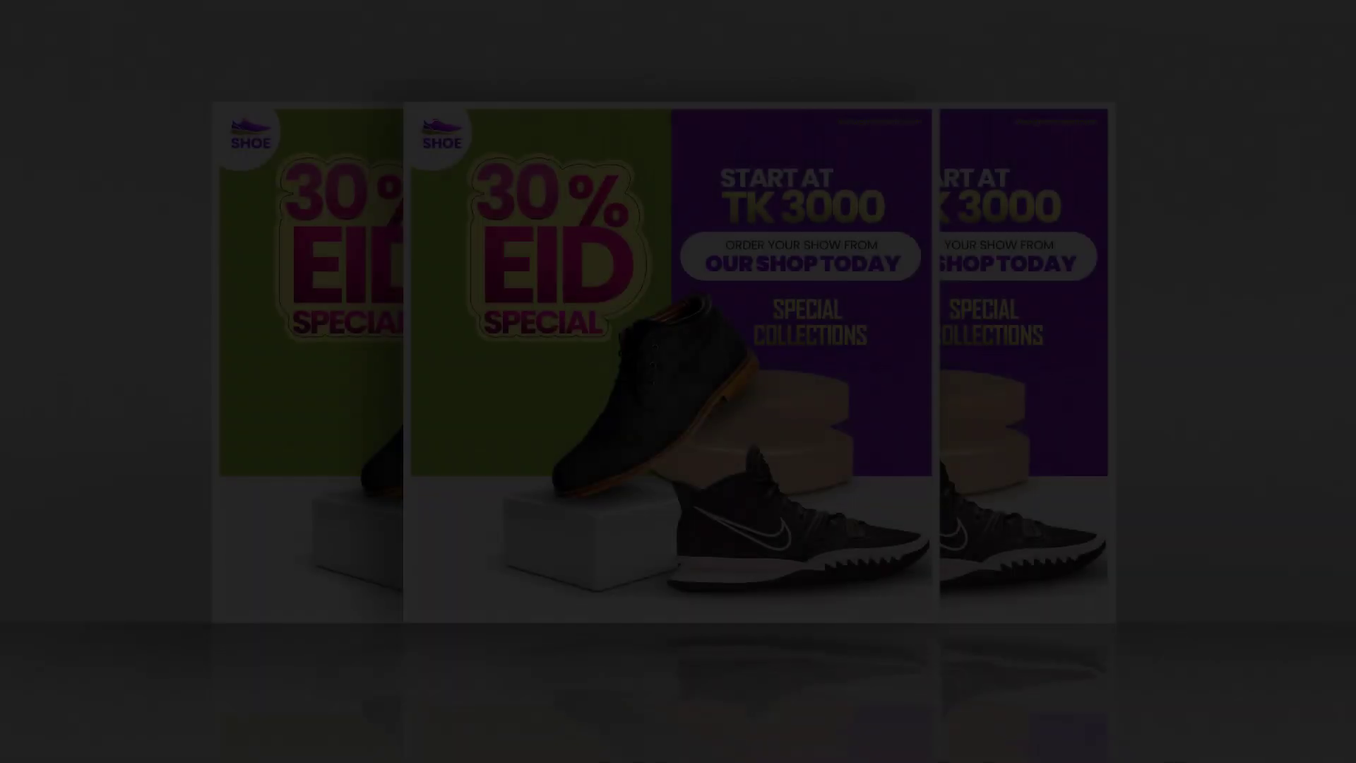